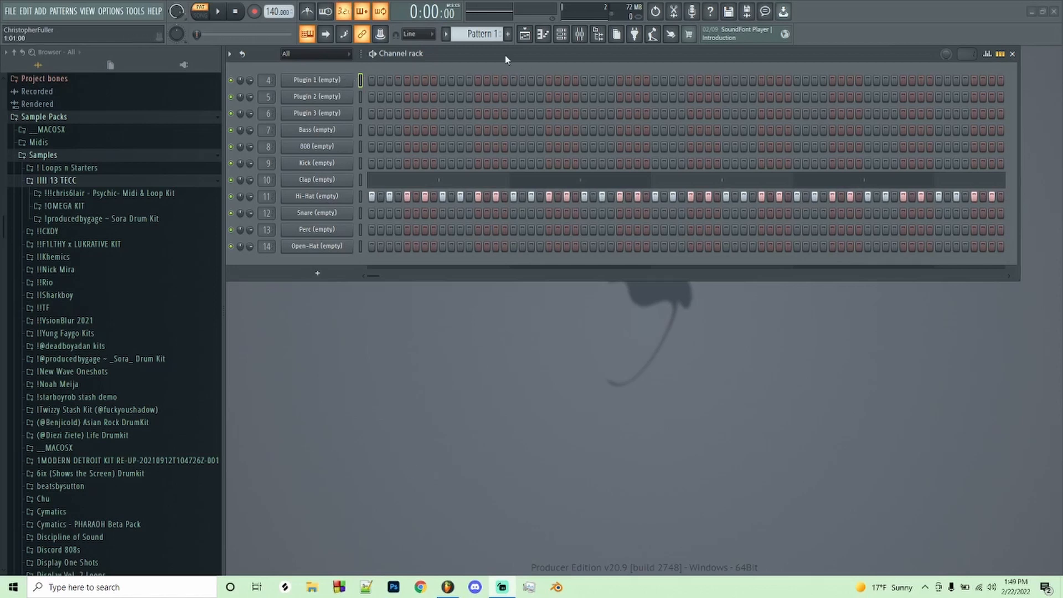
# Open the piano roll for the Plugin 1 channel.
pyautogui.click(307, 79)
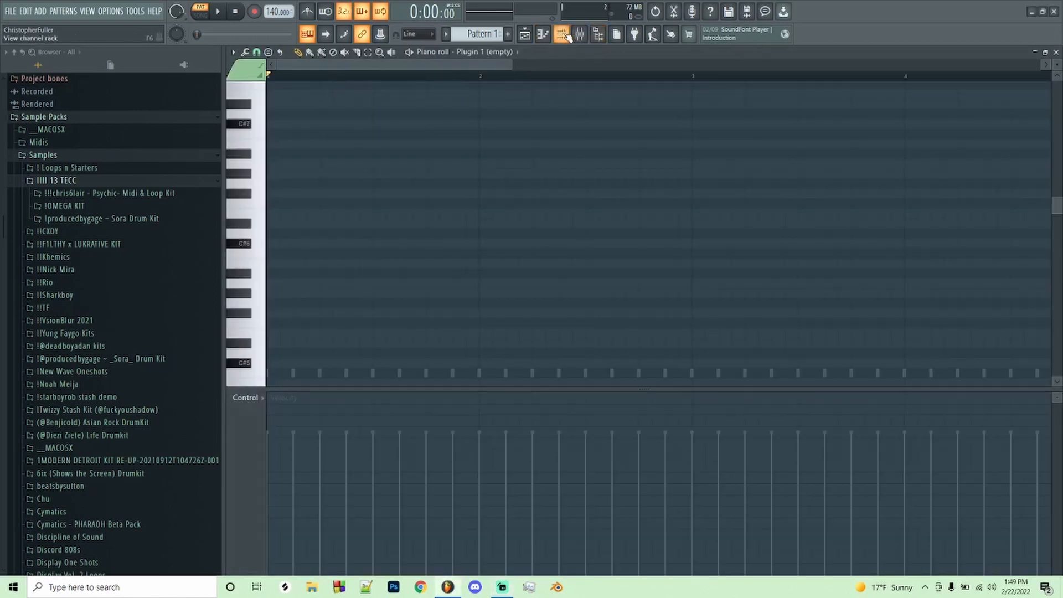
pyautogui.scroll(-3, 487, 116)
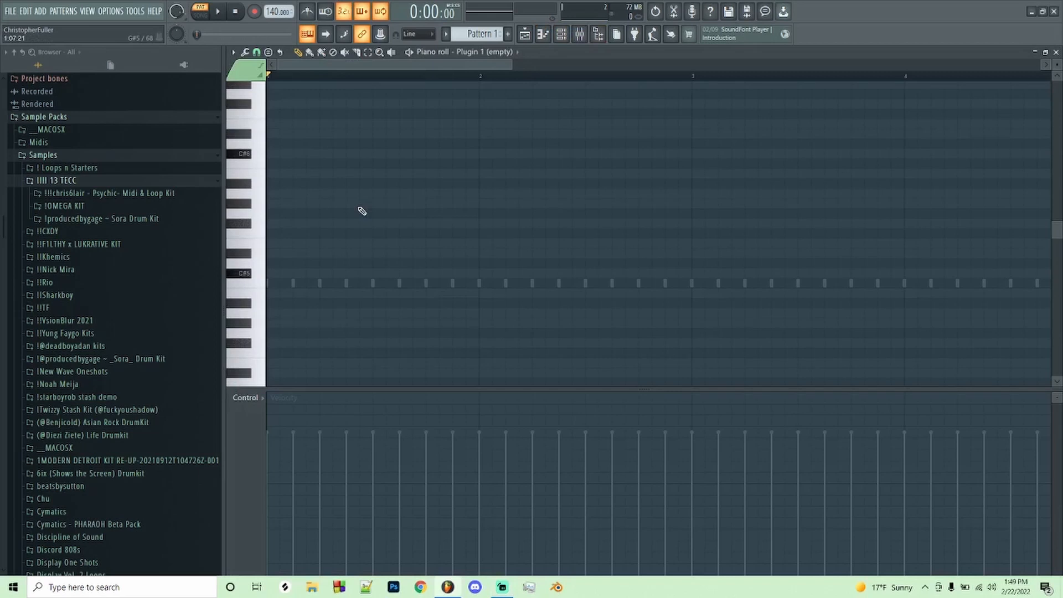
pyautogui.scroll(1, 504, 109)
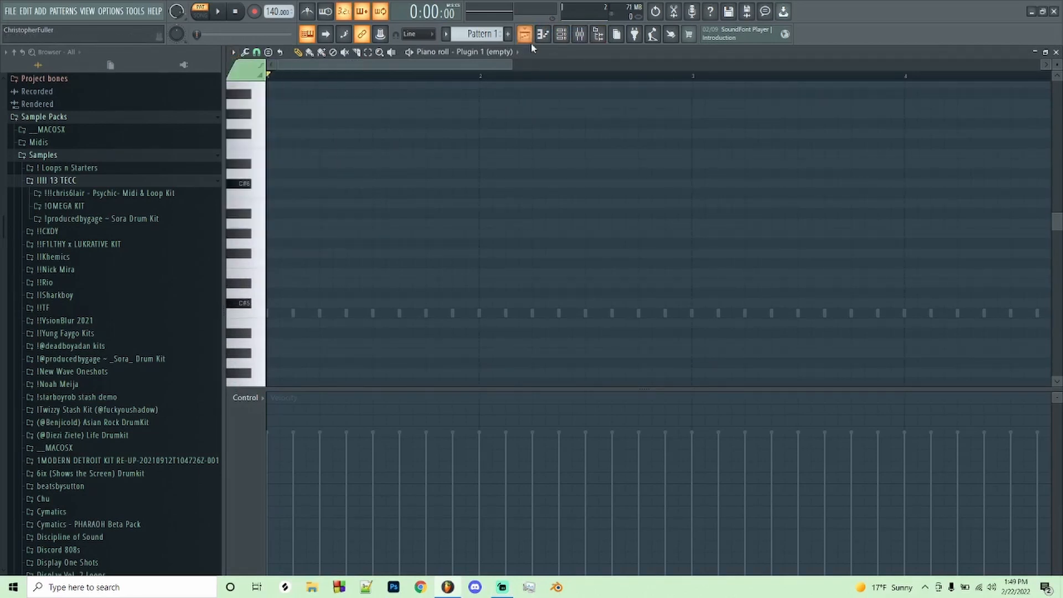
pyautogui.click(542, 34)
pyautogui.rightClick(324, 84)
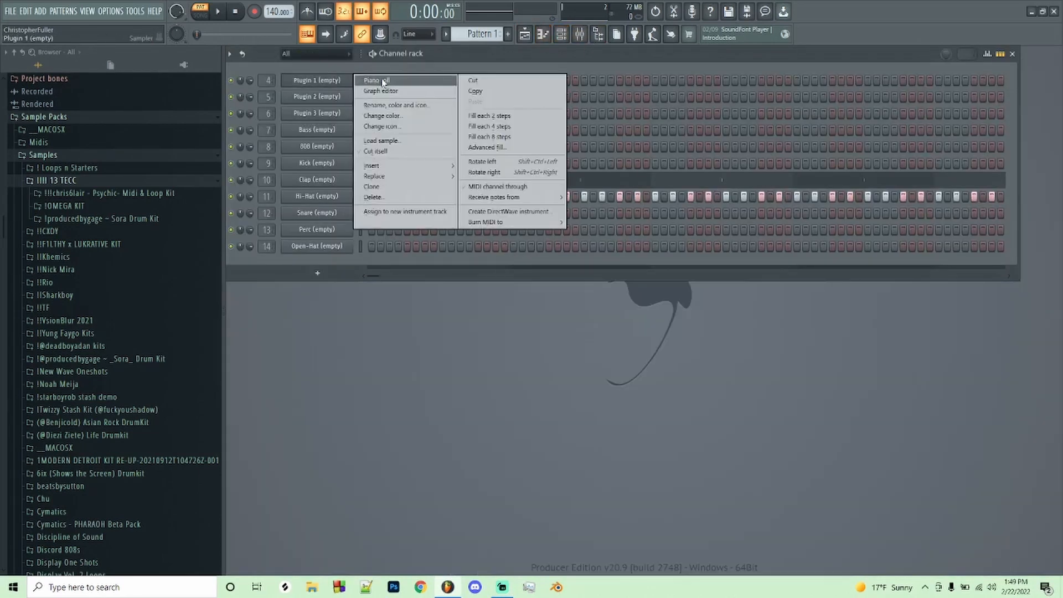
pyautogui.click(382, 82)
# Set the piano roll's scale highlighting to Major.
pyautogui.click(232, 52)
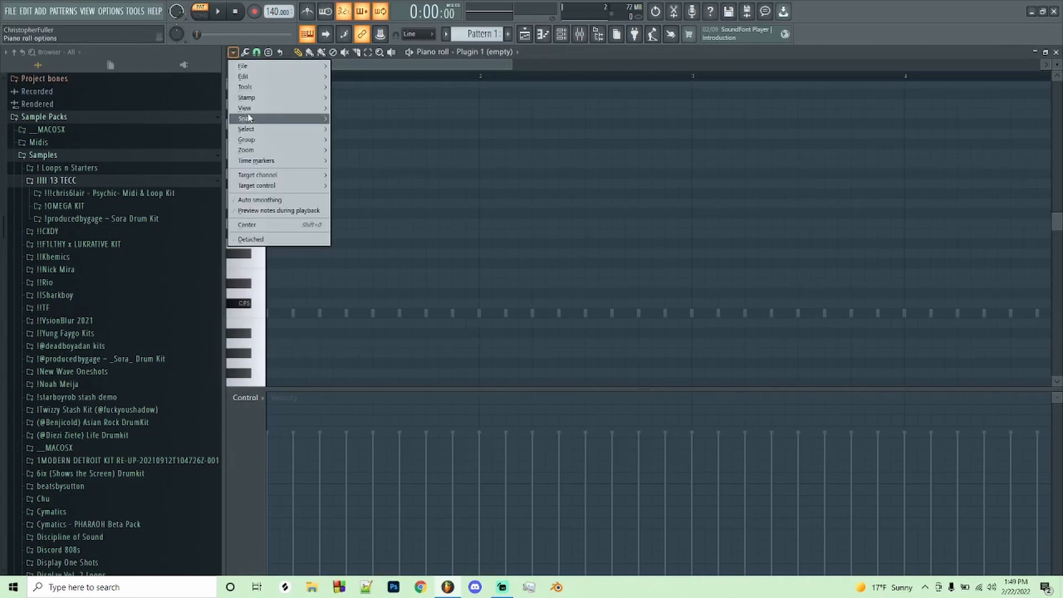
pyautogui.moveTo(265, 108)
pyautogui.moveTo(379, 274)
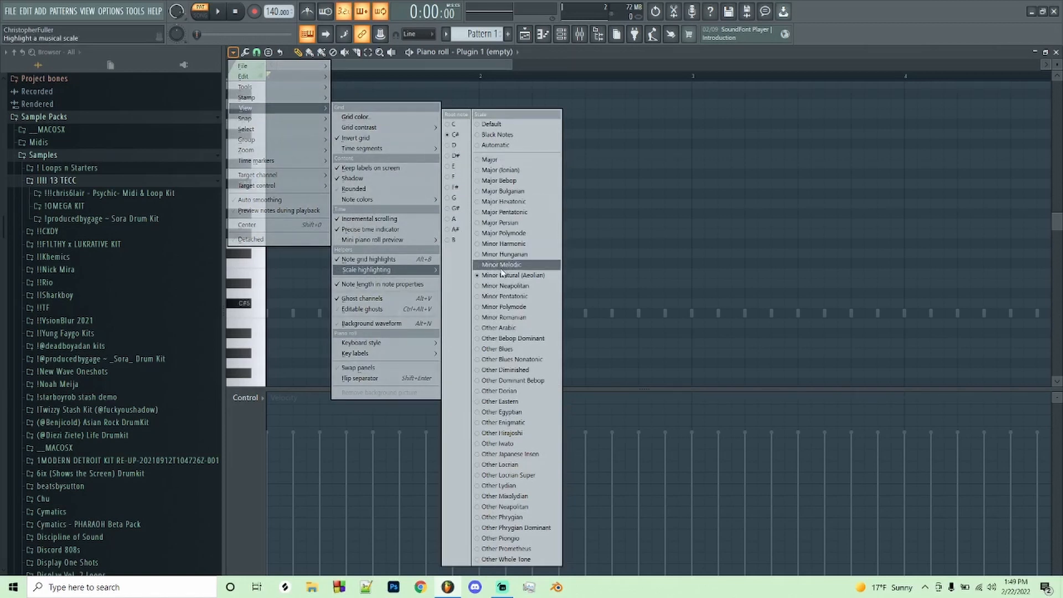
pyautogui.click(498, 161)
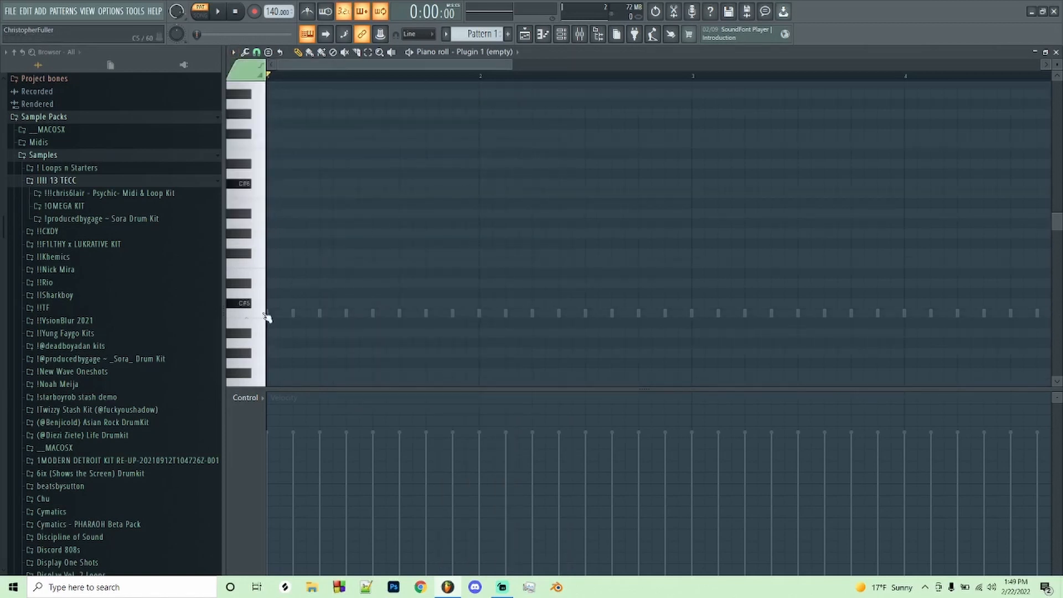
# Stack the C# major scale notes C#5, D#5, F5, F#5, G#5, A#5 and C6 at the start of the pattern.
pyautogui.click(281, 303)
pyautogui.click(280, 283)
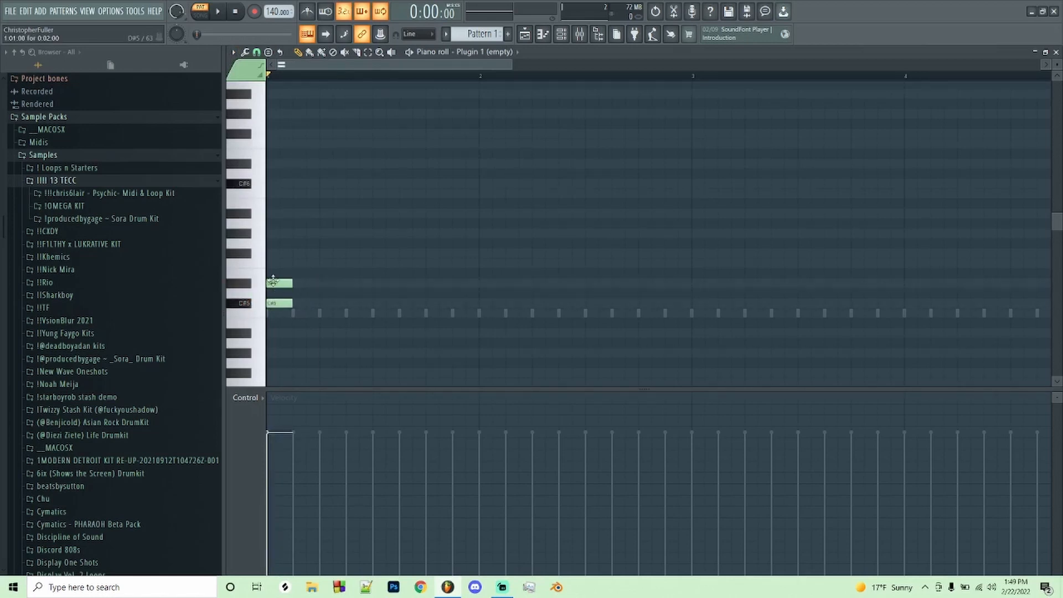
pyautogui.click(279, 264)
pyautogui.click(279, 254)
pyautogui.click(280, 233)
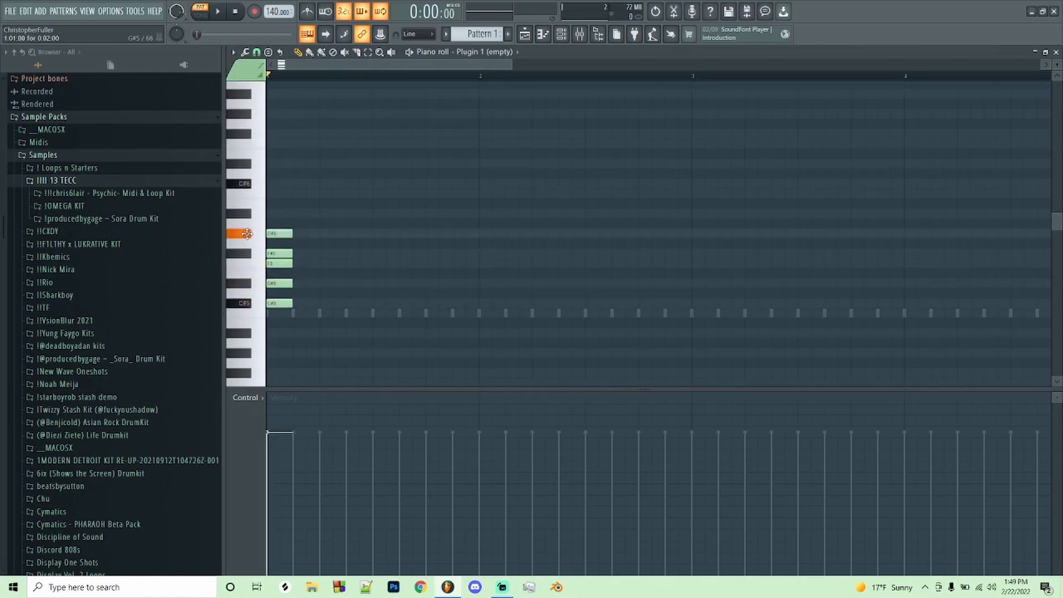
pyautogui.click(279, 213)
pyautogui.moveTo(279, 211); pyautogui.dragTo(271, 212)
pyautogui.click(280, 194)
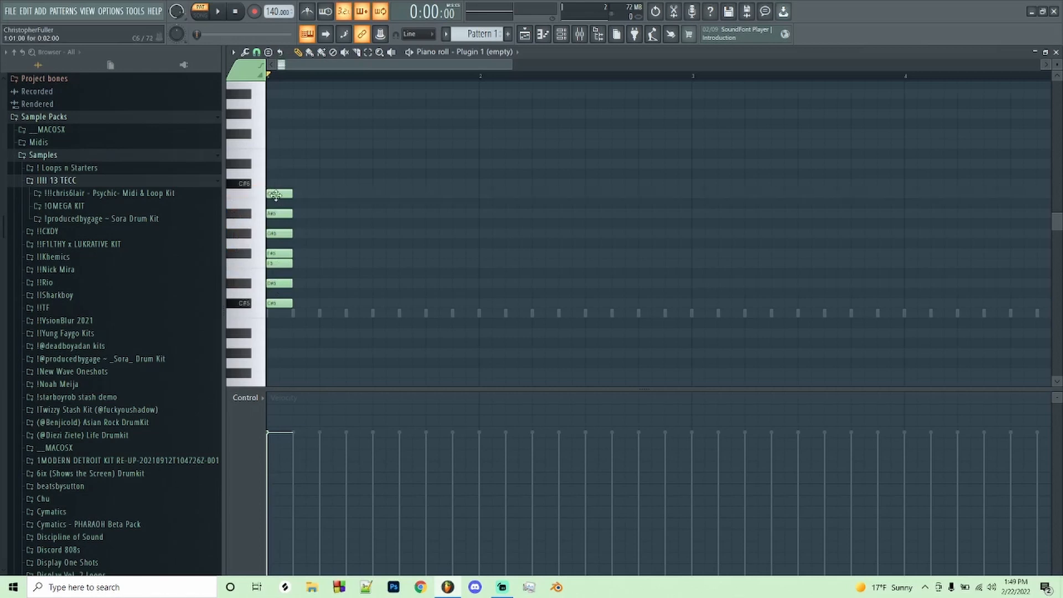
# Set the scale highlighting to Minor Natural (Aeolian) and stack C#5, D#5, E5, F#5, G#5, A5 and B5 beside the major column.
pyautogui.click(233, 51)
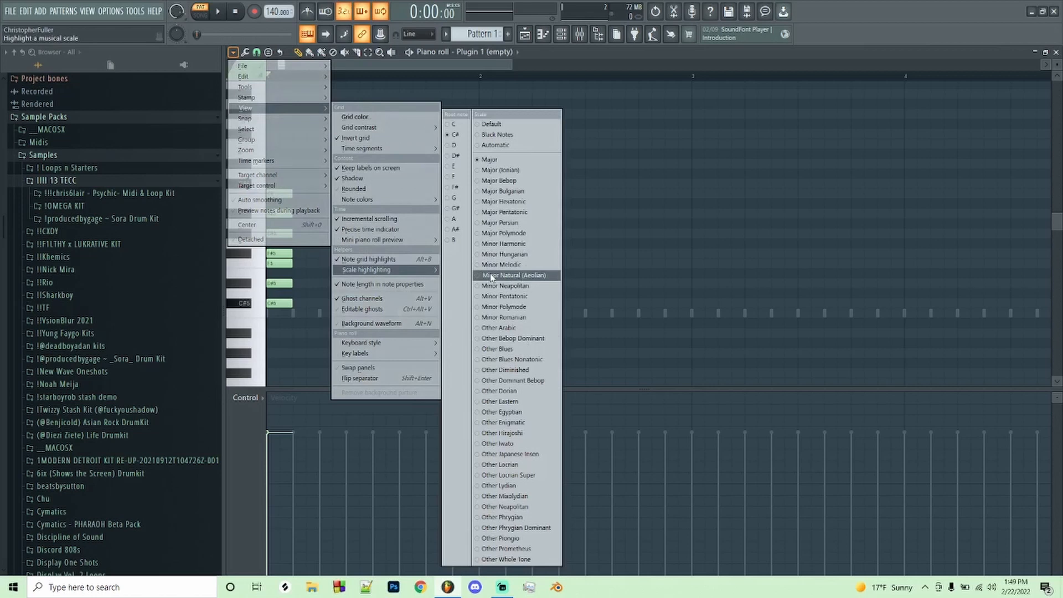
pyautogui.click(520, 275)
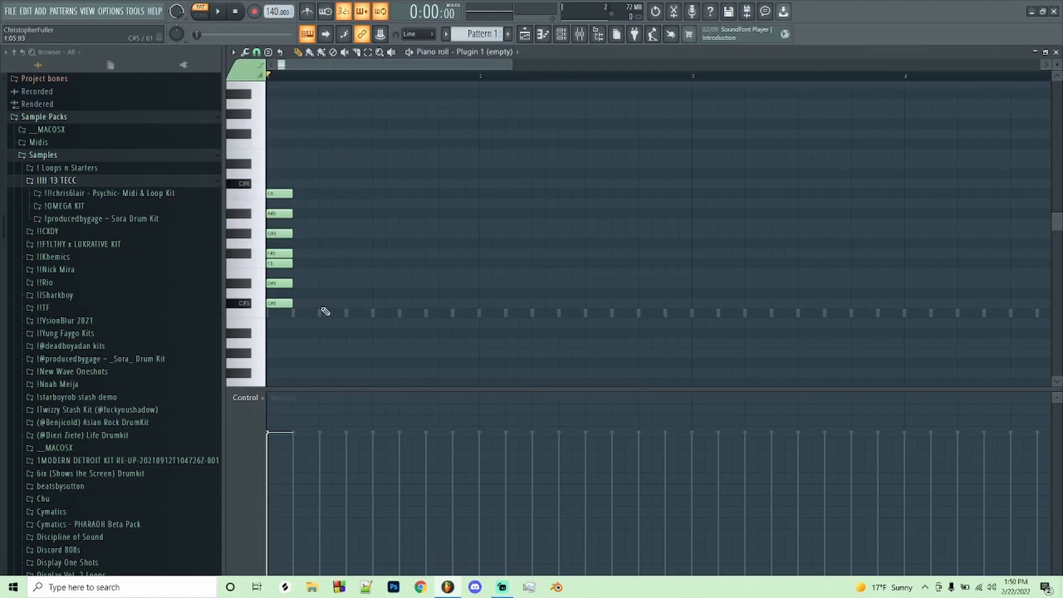
pyautogui.click(323, 303)
pyautogui.click(323, 282)
pyautogui.click(323, 274)
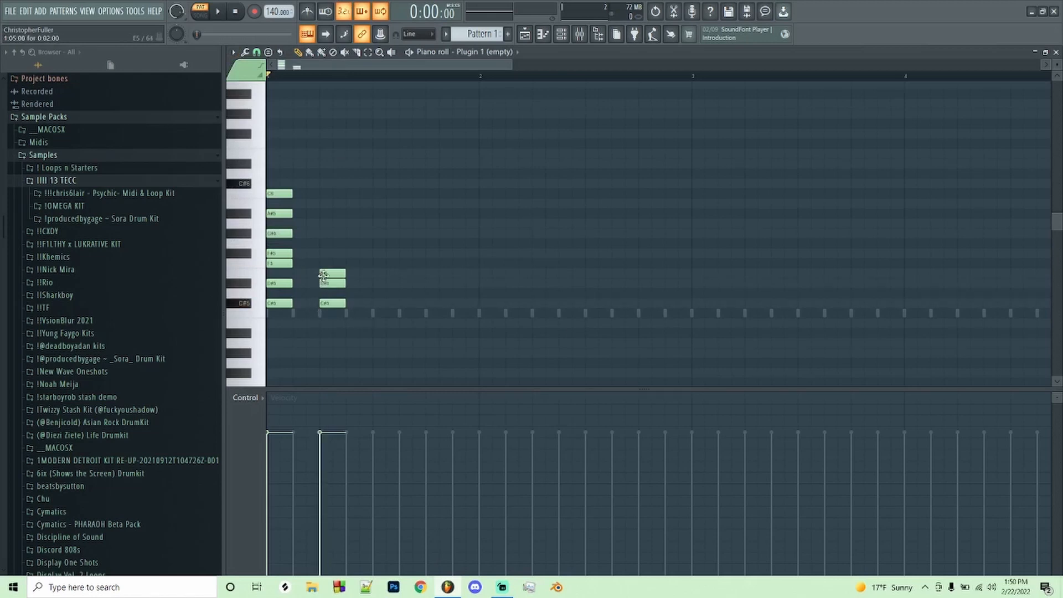
pyautogui.click(324, 253)
pyautogui.click(324, 233)
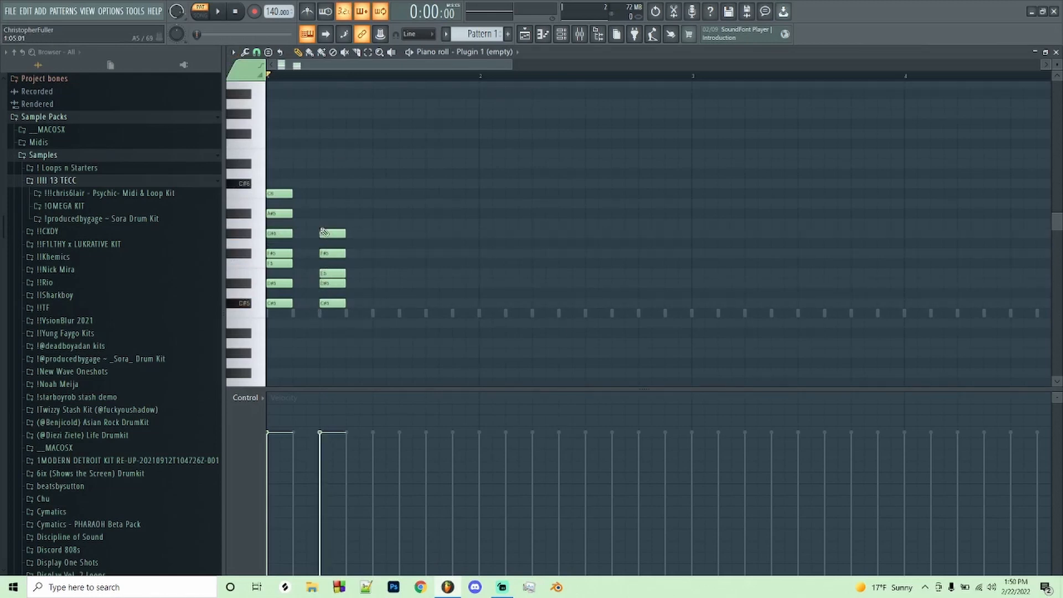
pyautogui.click(323, 223)
pyautogui.click(322, 203)
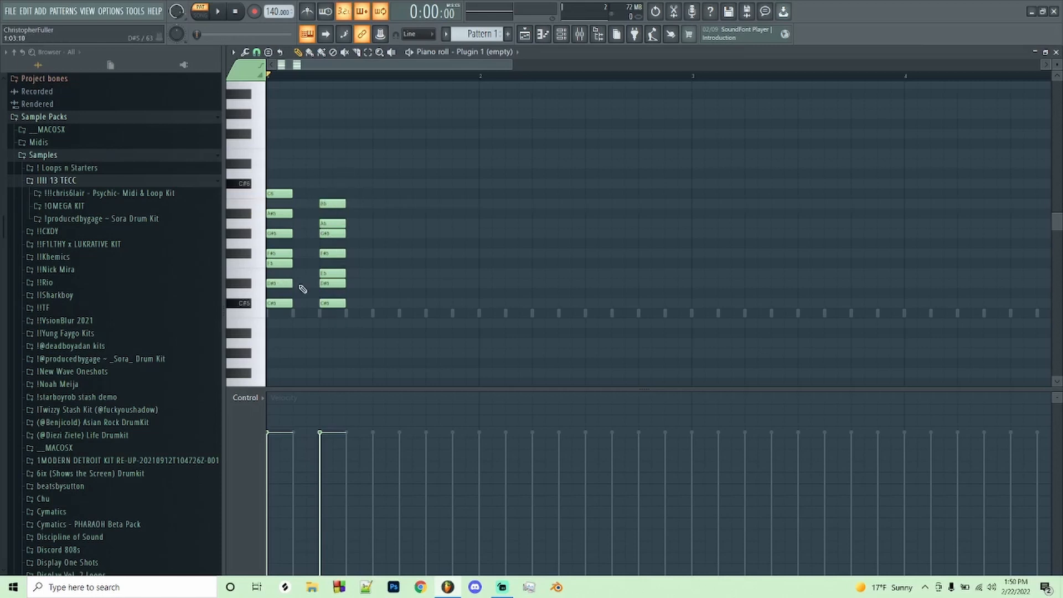
# Reduce both columns to triads, keeping C#5, F5 and G#5 in the first and C#5, E5 and G#5 in the second.
pyautogui.rightClick(286, 283)
pyautogui.rightClick(286, 253)
pyautogui.rightClick(328, 283)
pyautogui.rightClick(331, 253)
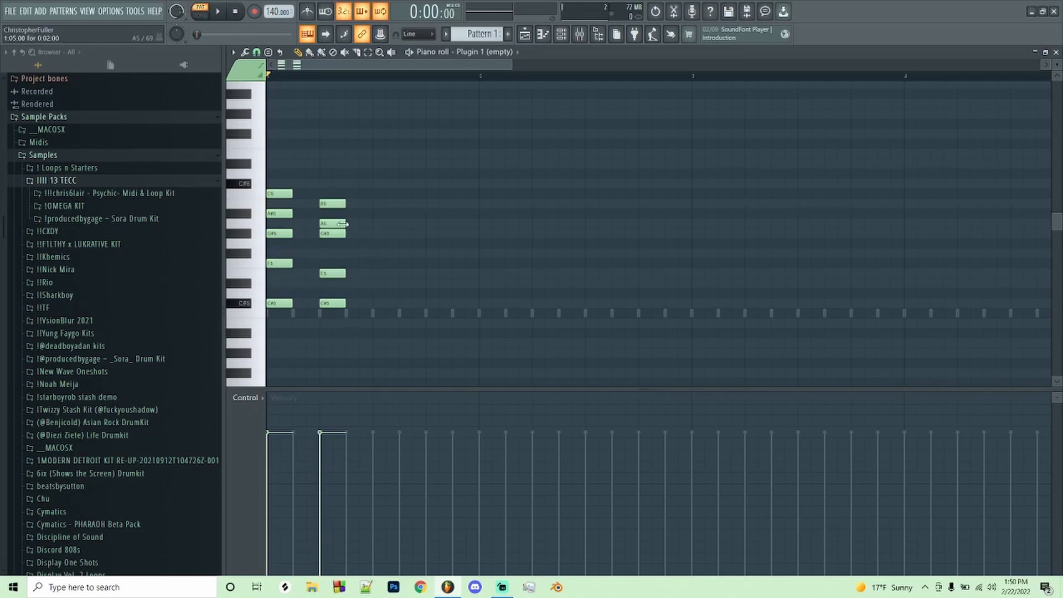
pyautogui.rightClick(332, 223)
pyautogui.rightClick(333, 203)
pyautogui.rightClick(287, 193)
pyautogui.rightClick(287, 213)
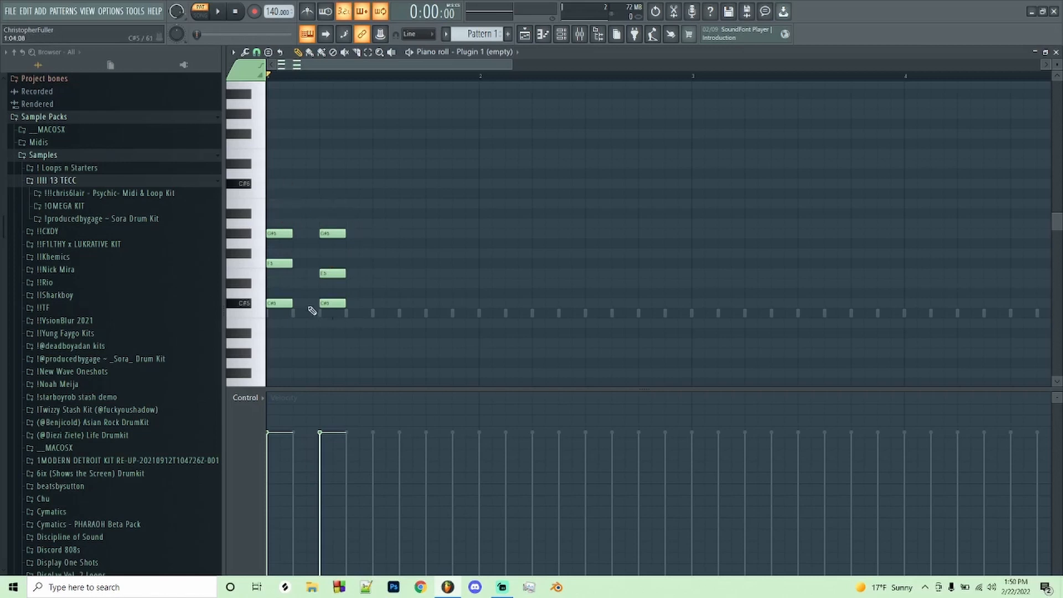
# Audition notes of the two triads and the F5 key to compare major with minor.
pyautogui.click(277, 264)
pyautogui.click(284, 265)
pyautogui.click(333, 303)
pyautogui.click(259, 262)
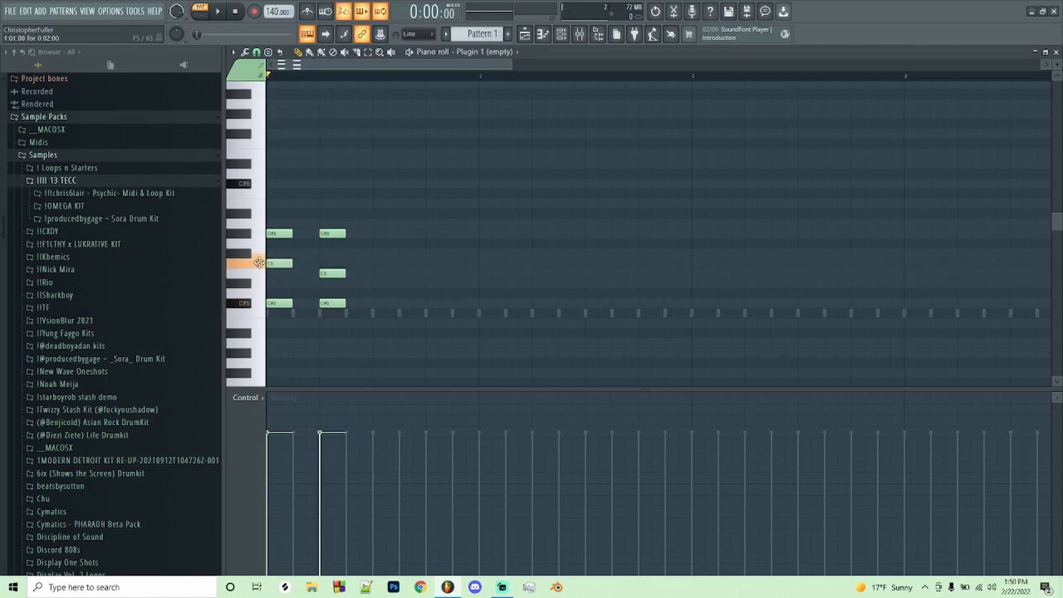
# Delete all remaining notes of the C# major and C# minor triads.
pyautogui.rightClick(279, 264)
pyautogui.rightClick(279, 234)
pyautogui.rightClick(333, 233)
pyautogui.rightClick(333, 273)
pyautogui.rightClick(332, 303)
pyautogui.rightClick(279, 304)
# Change the scale highlighting's root note to E and place an E5 note at the start of the pattern.
pyautogui.click(233, 53)
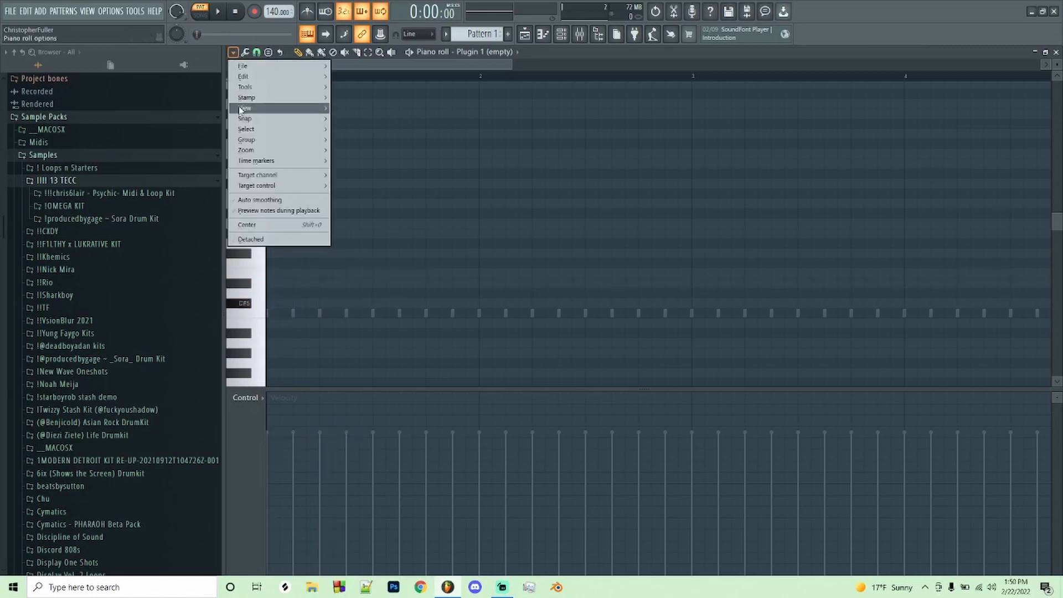
pyautogui.click(408, 256)
pyautogui.click(269, 273)
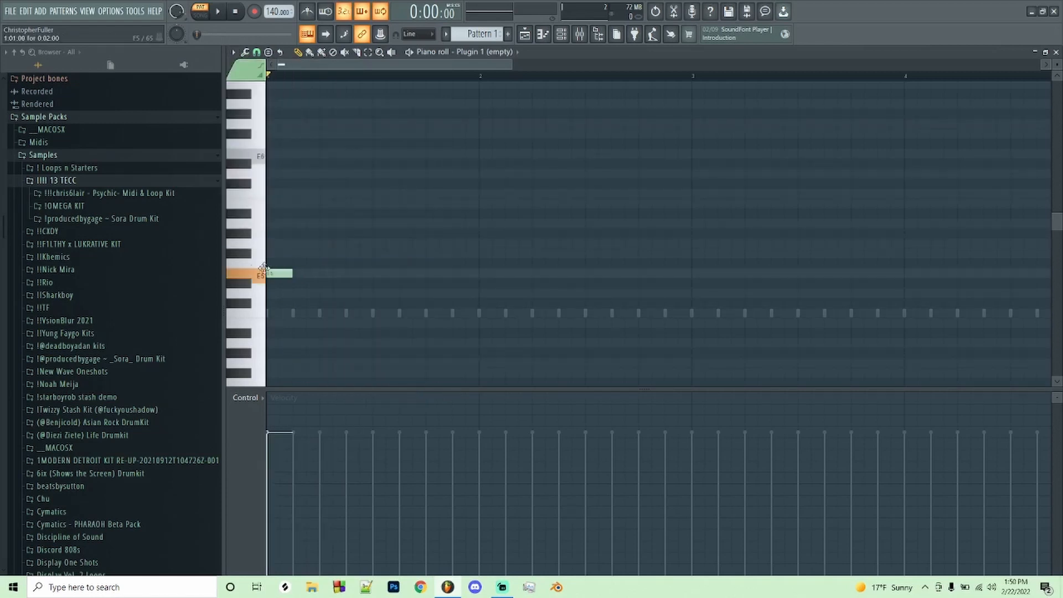
# Try out a few test notes around E5 and clear them from the piano roll.
pyautogui.scroll(-2, 509, 308)
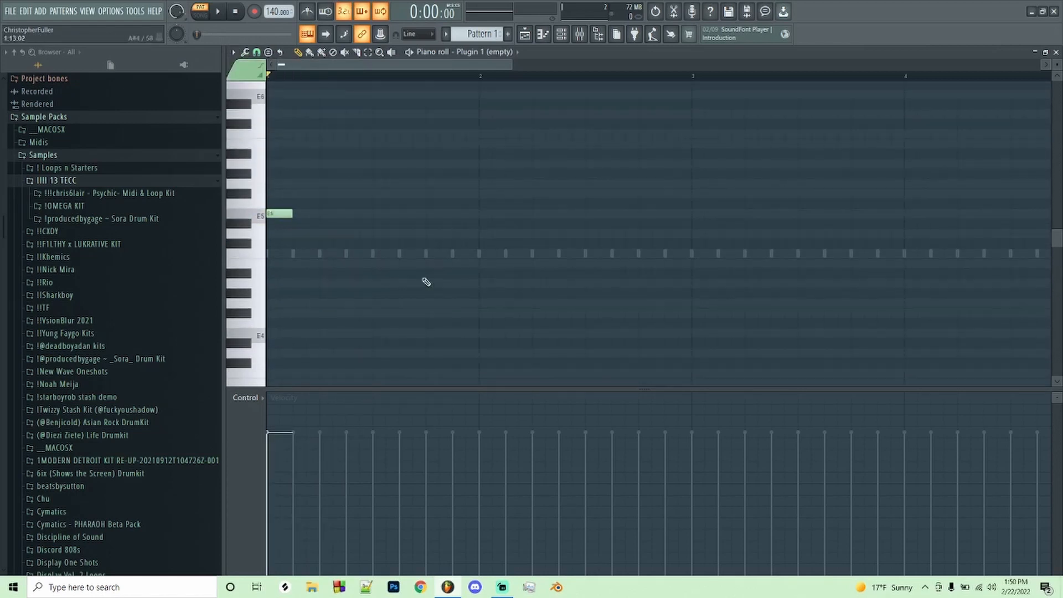
pyautogui.click(443, 254)
pyautogui.click(457, 253)
pyautogui.click(483, 272)
pyautogui.click(497, 303)
pyautogui.click(550, 303)
pyautogui.click(522, 272)
pyautogui.rightClick(551, 303)
pyautogui.rightClick(278, 213)
pyautogui.click(276, 223)
pyautogui.click(275, 214)
pyautogui.moveTo(286, 224)
pyautogui.mouseDown()
pyautogui.moveTo(297, 224)
pyautogui.moveTo(247, 243)
pyautogui.mouseUp()
pyautogui.rightClick(276, 214)
pyautogui.rightClick(283, 224)
# Replace the Plugin 1 channel with FL Keys and open its piano roll.
pyautogui.press('F6')
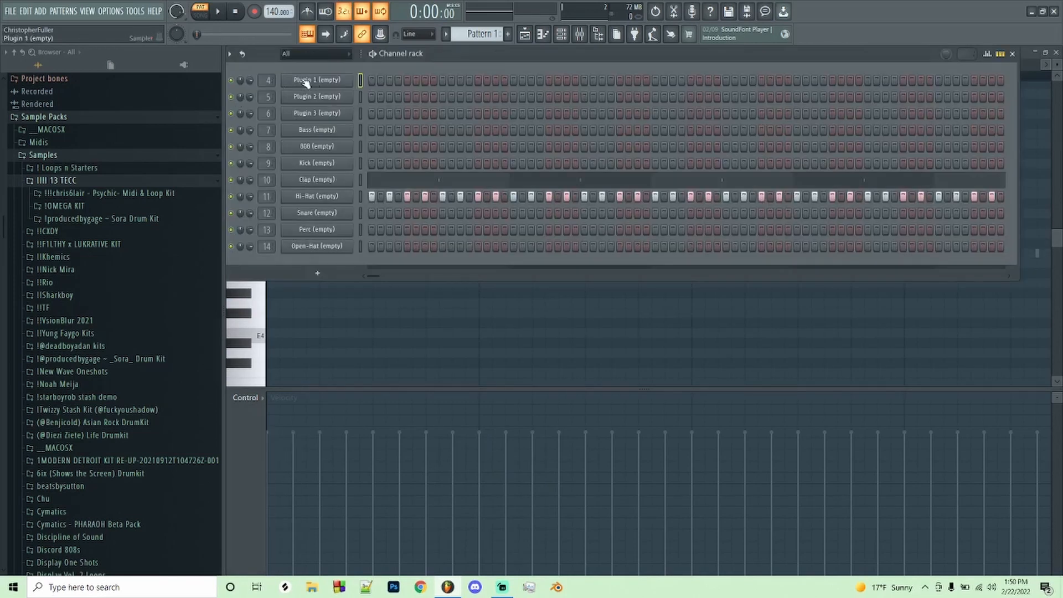
pyautogui.rightClick(313, 82)
pyautogui.moveTo(371, 177)
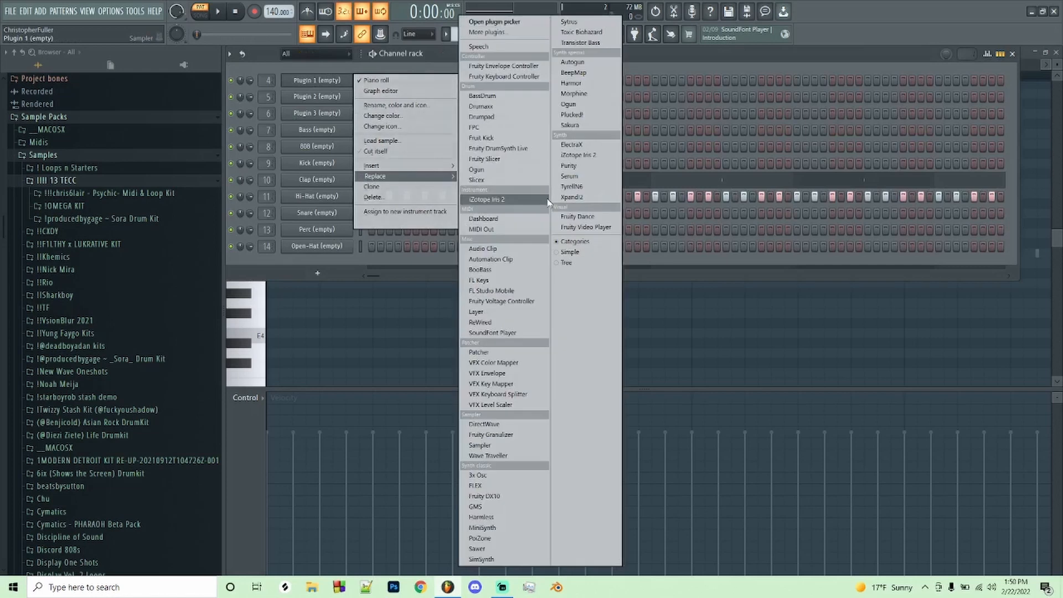
pyautogui.click(499, 282)
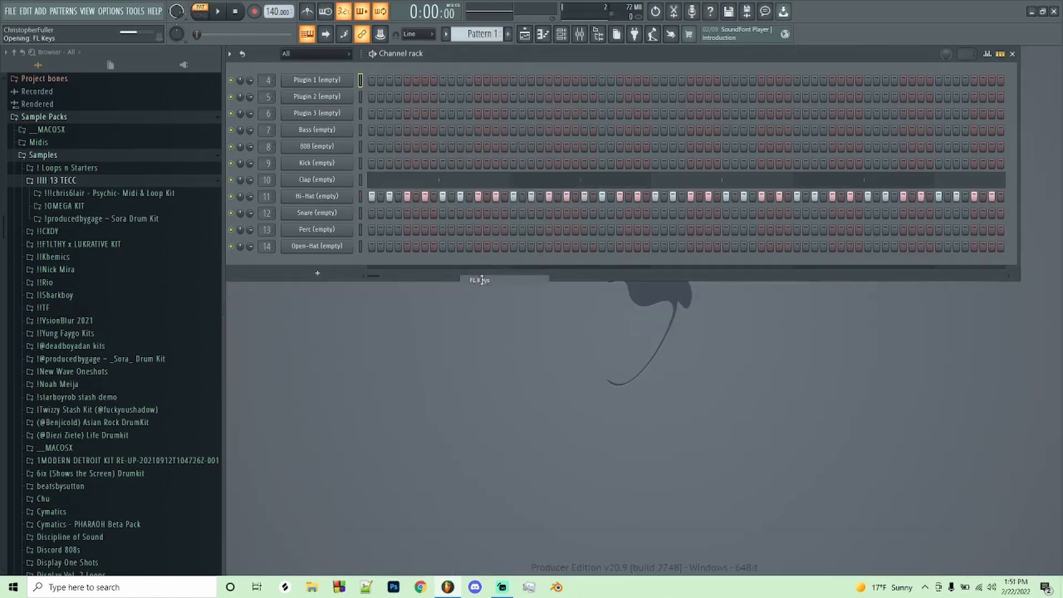
pyautogui.rightClick(333, 81)
pyautogui.click(368, 85)
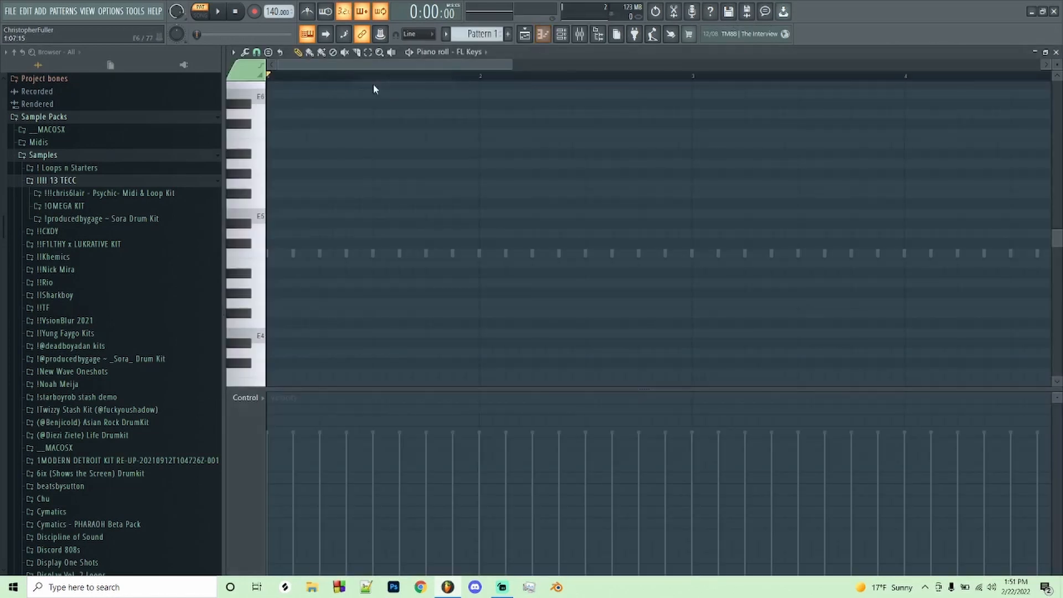
# Try an E4, G4 and B4 chord at the start of the pattern and remove its notes.
pyautogui.click(280, 333)
pyautogui.click(280, 303)
pyautogui.click(279, 263)
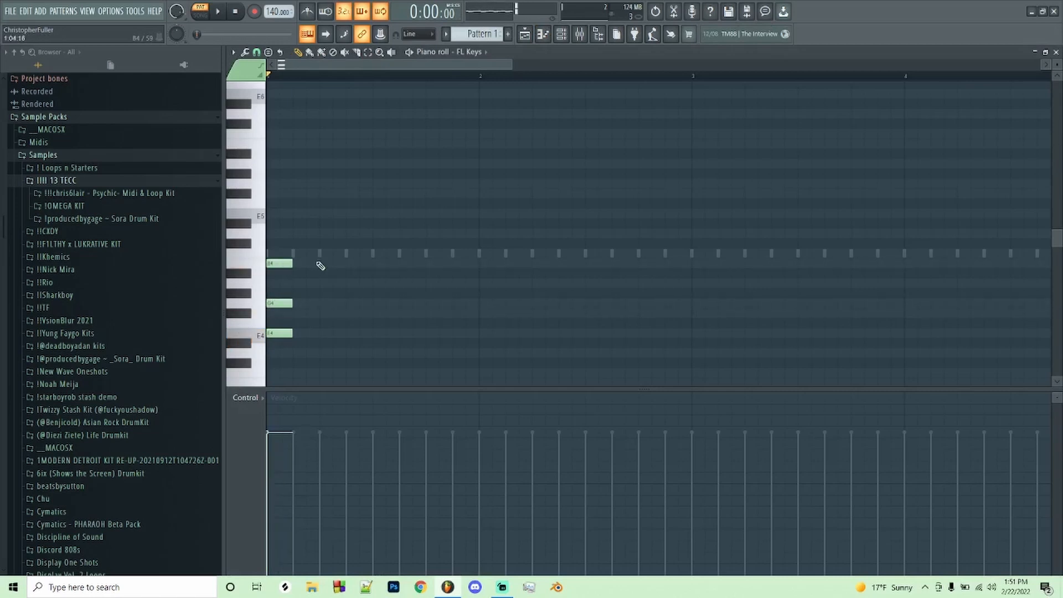
pyautogui.rightClick(280, 263)
pyautogui.rightClick(279, 302)
pyautogui.rightClick(280, 332)
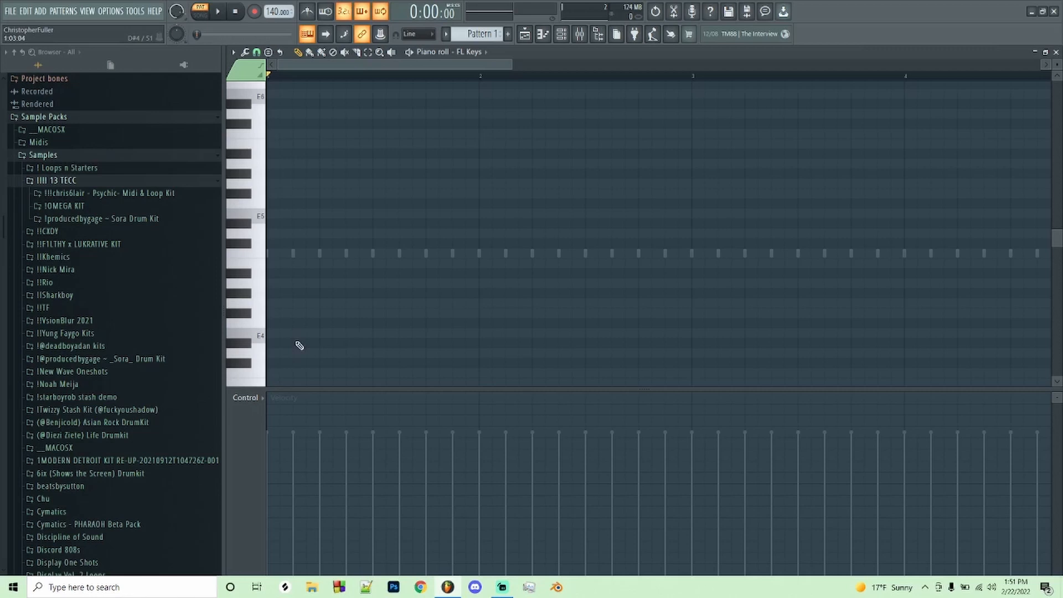
# Place an E4, G4 and B4 chord at the start of the pattern and build the same chord beside it.
pyautogui.moveTo(297, 332); pyautogui.dragTo(279, 304)
pyautogui.moveTo(316, 264); pyautogui.dragTo(239, 271)
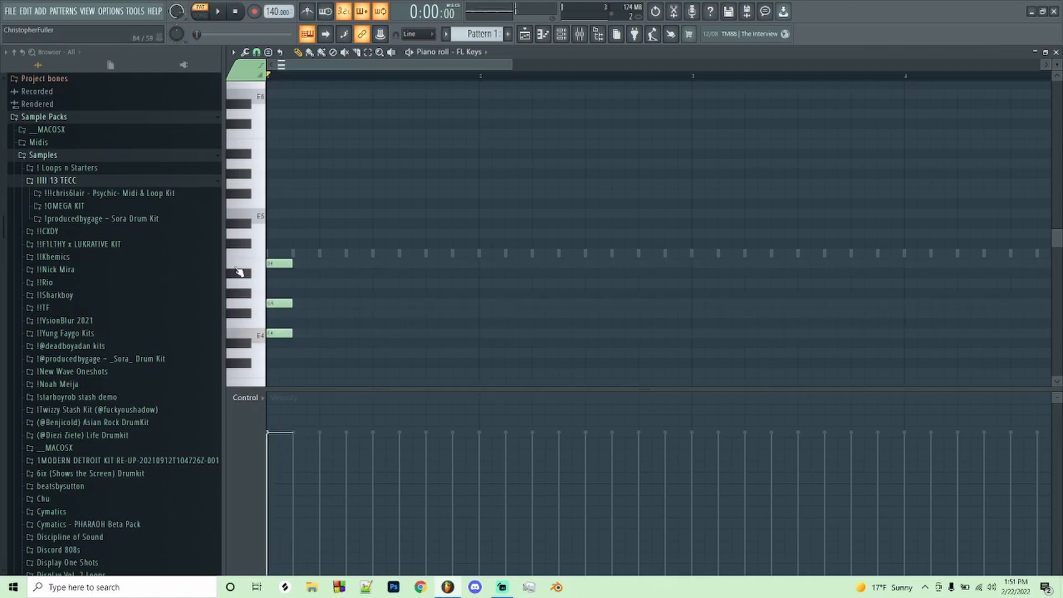
pyautogui.click(282, 333)
pyautogui.click(307, 333)
pyautogui.click(308, 304)
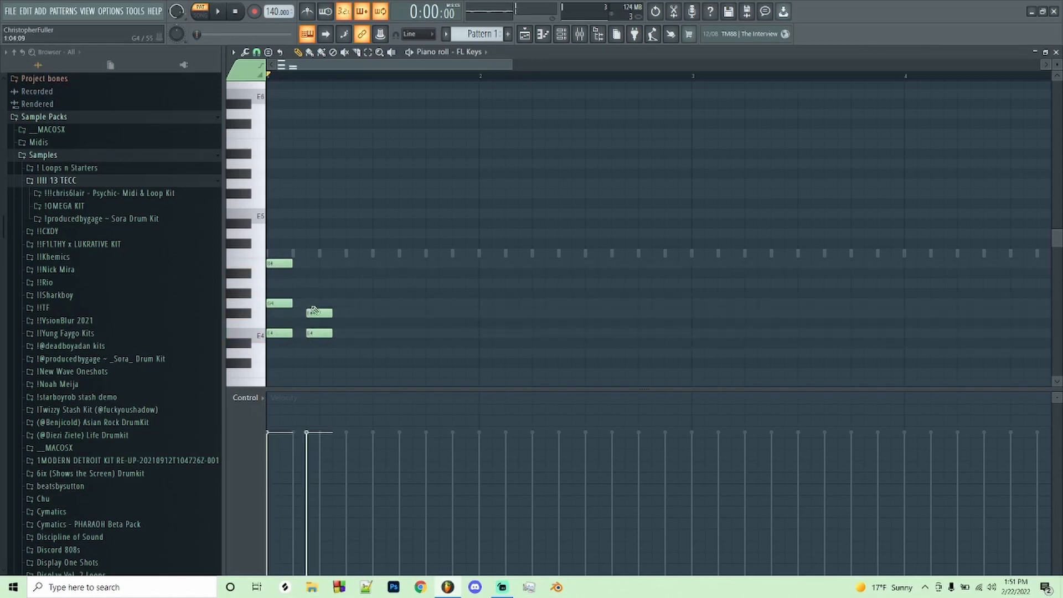
pyautogui.click(308, 282)
pyautogui.moveTo(308, 279)
pyautogui.mouseDown()
pyautogui.moveTo(308, 260)
pyautogui.moveTo(271, 283)
pyautogui.moveTo(231, 252)
pyautogui.mouseUp()
# Delete every note of the two E4, G4 and B4 chords.
pyautogui.rightClick(320, 264)
pyautogui.rightClick(320, 303)
pyautogui.rightClick(319, 333)
pyautogui.rightClick(283, 333)
pyautogui.rightClick(284, 304)
pyautogui.rightClick(285, 263)
# Place an A4, C5 and E5 chord at the start of the pattern and a G4, B4 and D5 chord further along bar 1.
pyautogui.click(274, 214)
pyautogui.click(367, 303)
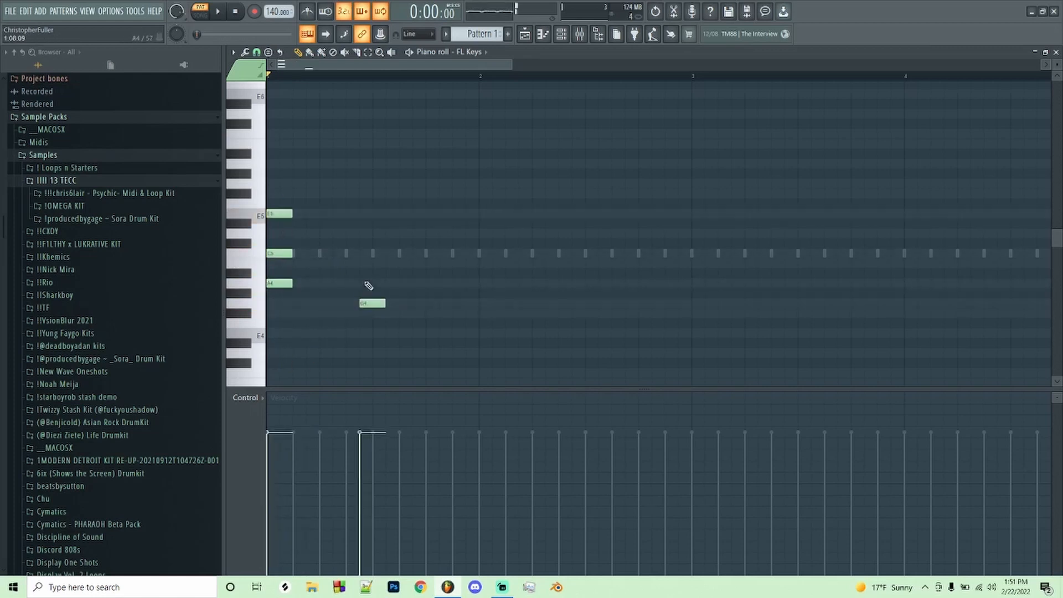
pyautogui.click(367, 264)
pyautogui.click(365, 233)
# Delete the G4, B4 and D5 chord and the A4, C5 and E5 chord.
pyautogui.rightClick(374, 233)
pyautogui.rightClick(373, 263)
pyautogui.rightClick(372, 303)
pyautogui.rightClick(280, 213)
pyautogui.rightClick(280, 253)
pyautogui.rightClick(278, 282)
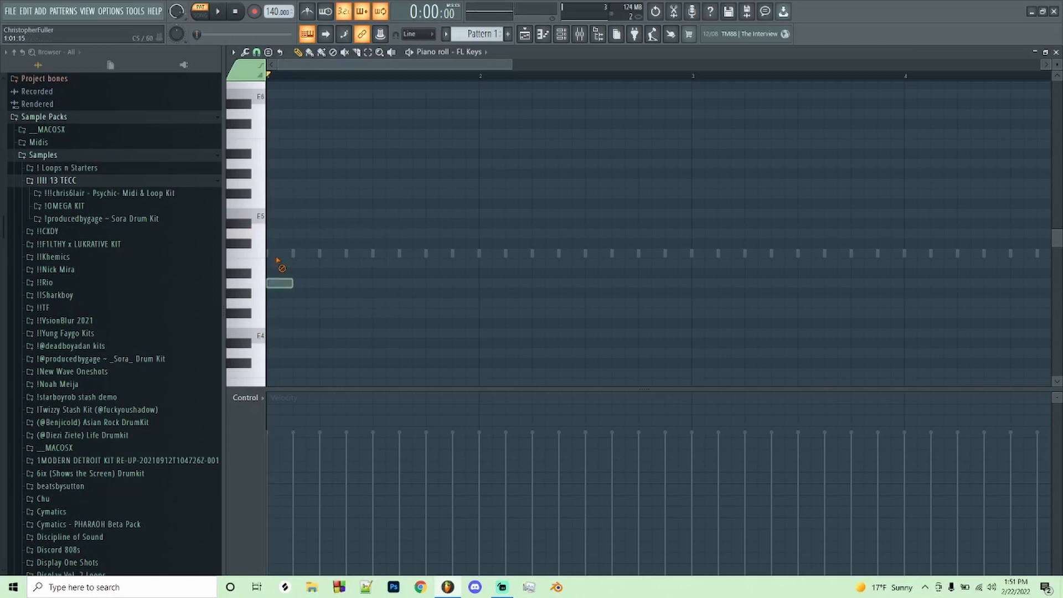
# Build an E4, G4 and B4 chord at the start of the pattern and add G5 an octave above its middle note.
pyautogui.click(280, 332)
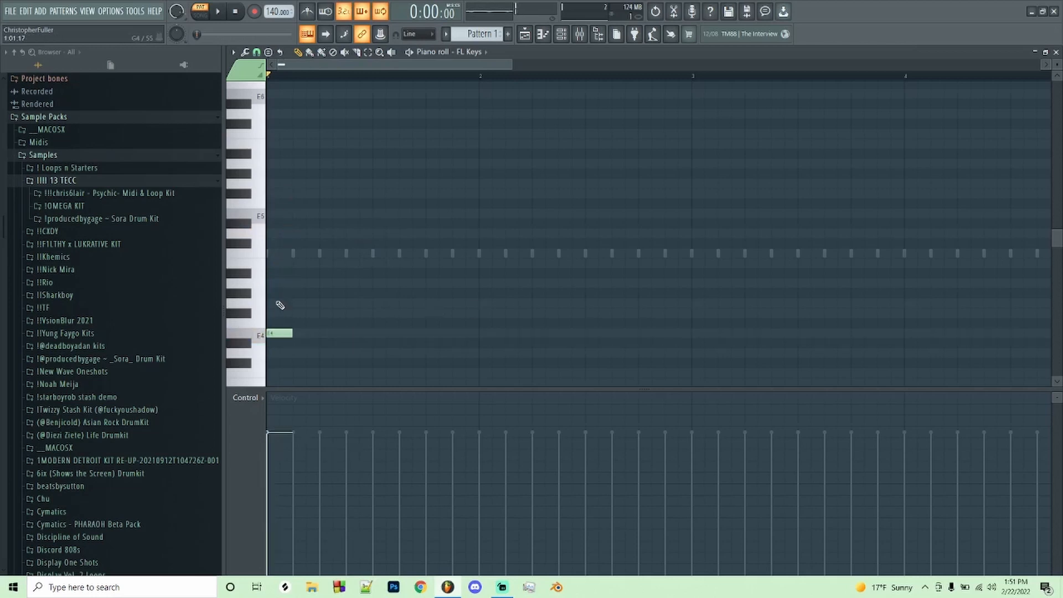
pyautogui.click(280, 304)
pyautogui.click(280, 263)
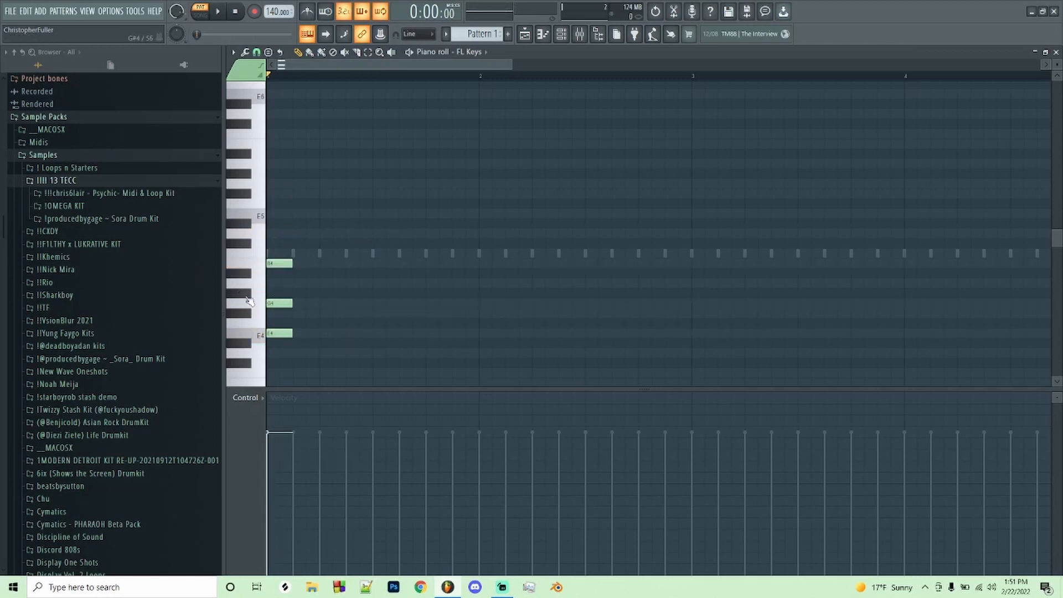
pyautogui.click(244, 304)
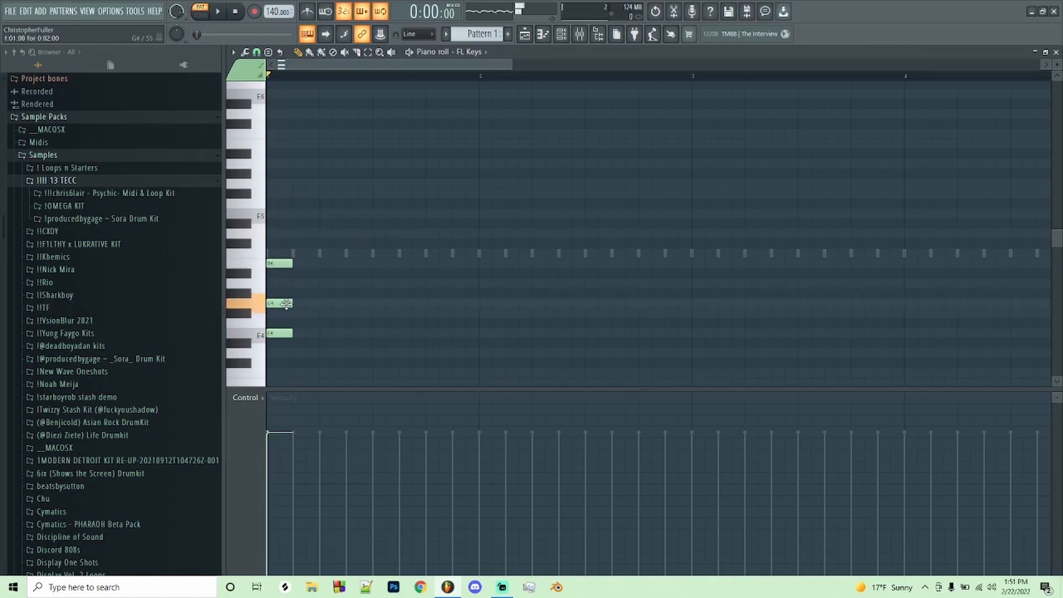
pyautogui.click(279, 183)
pyautogui.click(242, 306)
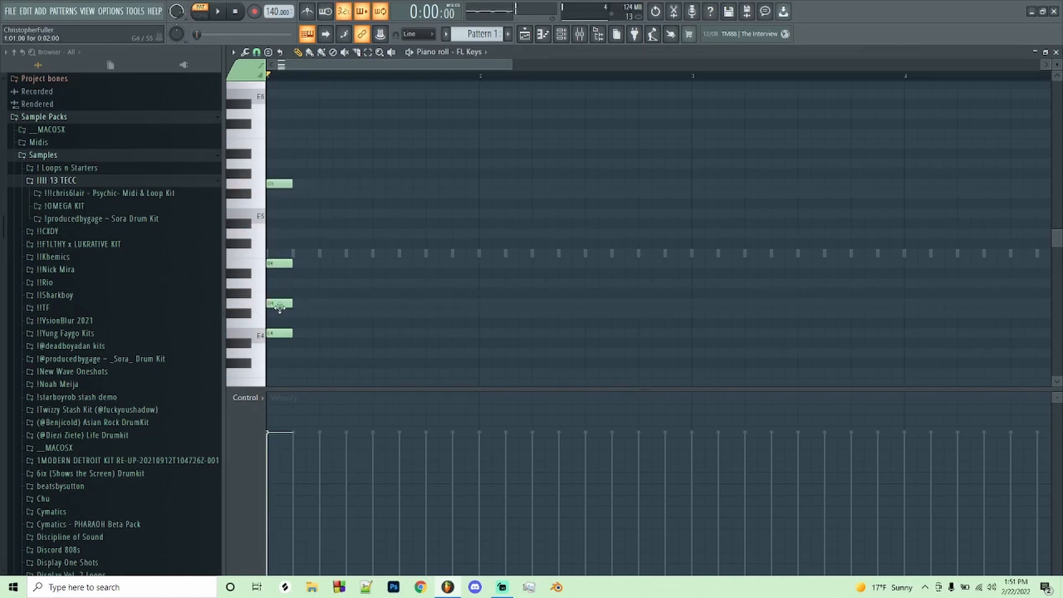
# Delete the G4 and G5 notes at the pattern's start and redraw G4 between E4 and B4.
pyautogui.click(367, 52)
pyautogui.moveTo(286, 289); pyautogui.dragTo(273, 313)
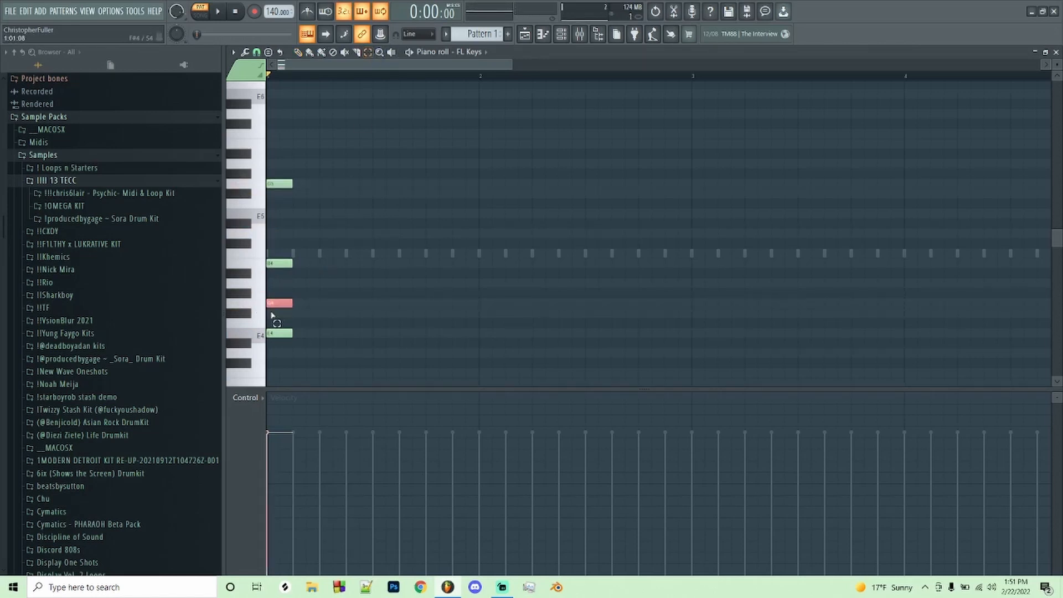
pyautogui.press('Delete')
pyautogui.moveTo(321, 224); pyautogui.dragTo(274, 172)
pyautogui.press('Delete')
pyautogui.press('p')
pyautogui.click(280, 303)
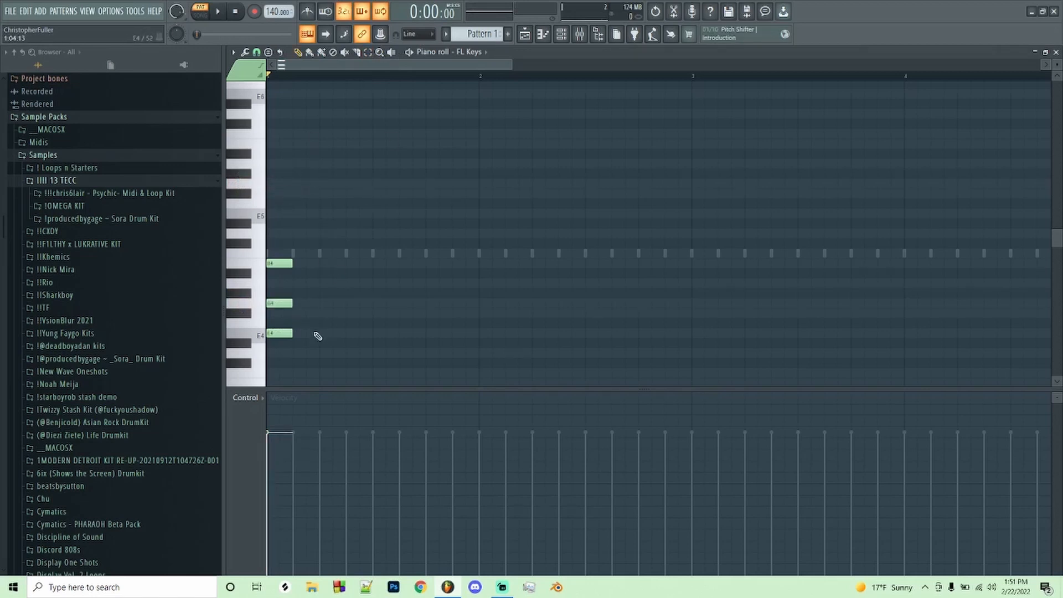
# Raise the chord's middle G4 note by one octave and briefly play the pattern.
pyautogui.moveTo(302, 318); pyautogui.dragTo(278, 289)
pyautogui.hotkey('ctrl', 'Up')
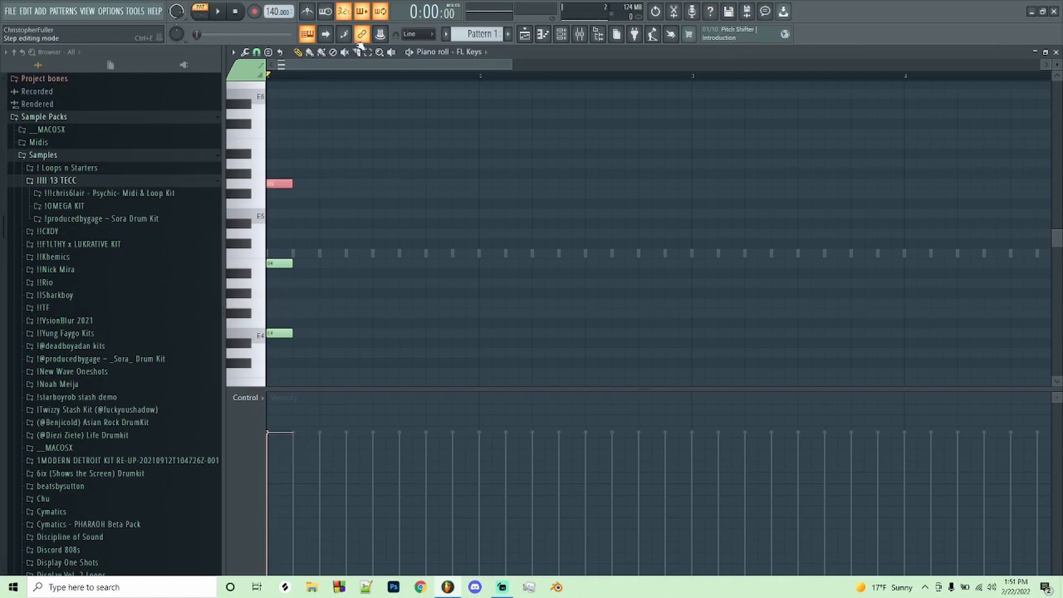
pyautogui.hotkey('ctrl', 'd')
pyautogui.press('space')
pyautogui.press('space')
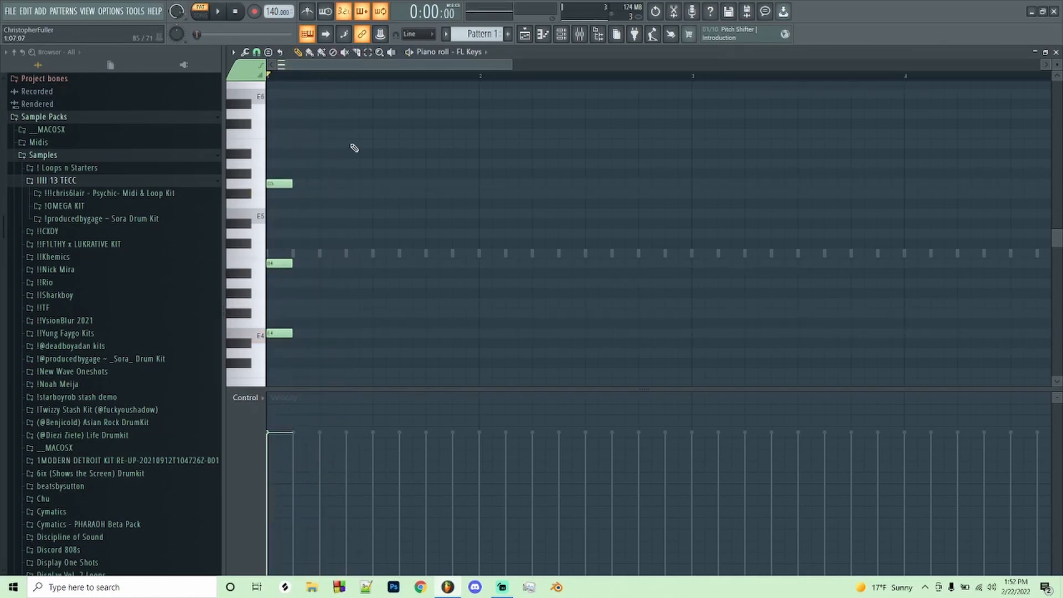
# Lower the G5 note by one octave, back between E4 and B4.
pyautogui.click(368, 51)
pyautogui.moveTo(284, 166); pyautogui.dragTo(279, 191)
pyautogui.hotkey('ctrl', 'Down')
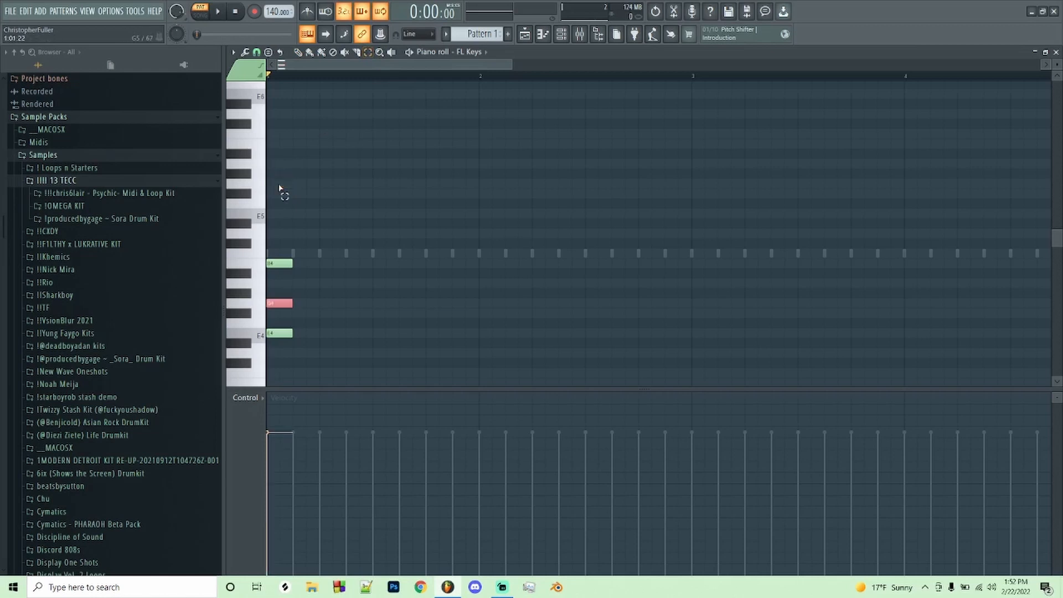
# Lengthen all three notes of the E4, G4 and B4 chord to fill bar 1 and play it back.
pyautogui.hotkey('ctrl', 'a')
pyautogui.press('p')
pyautogui.moveTo(291, 263); pyautogui.dragTo(477, 273)
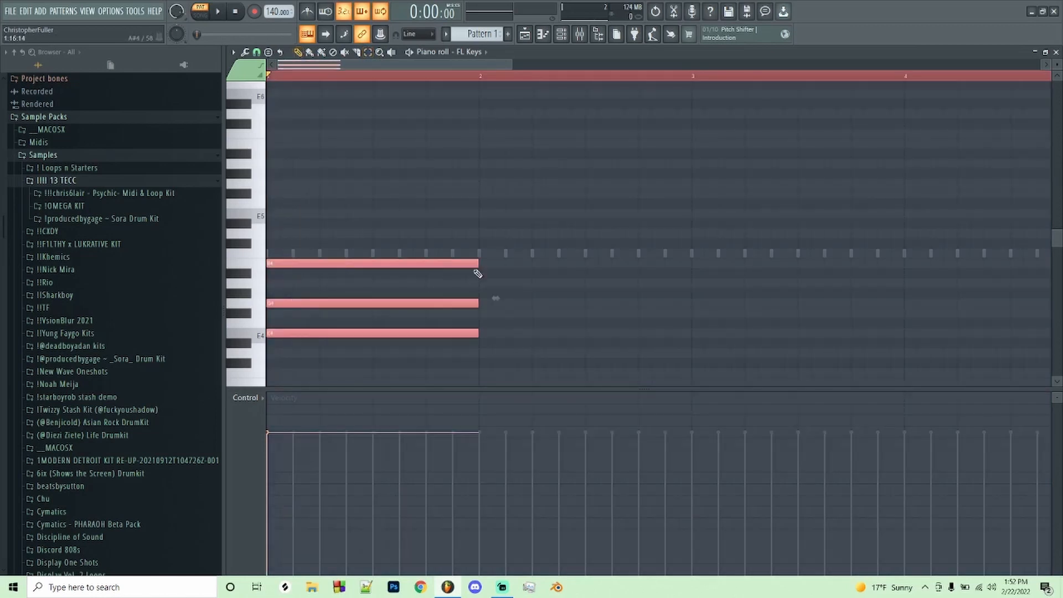
pyautogui.hotkey('ctrl', 'd')
pyautogui.press('space')
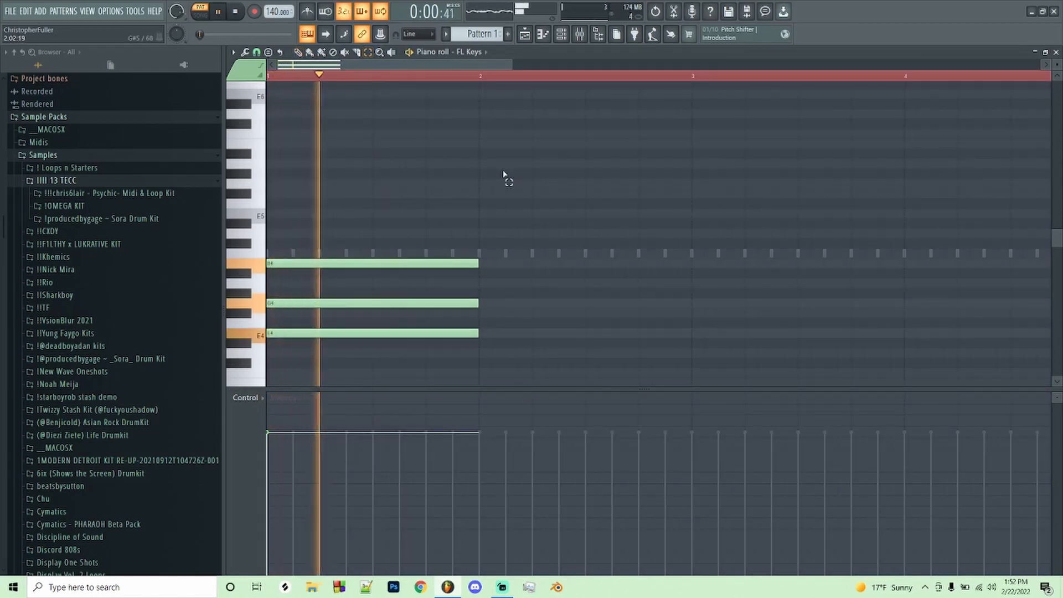
pyautogui.press('space')
# Raise the G4 note of the bar-long chord by one octave to G5 and play it back.
pyautogui.click(360, 303)
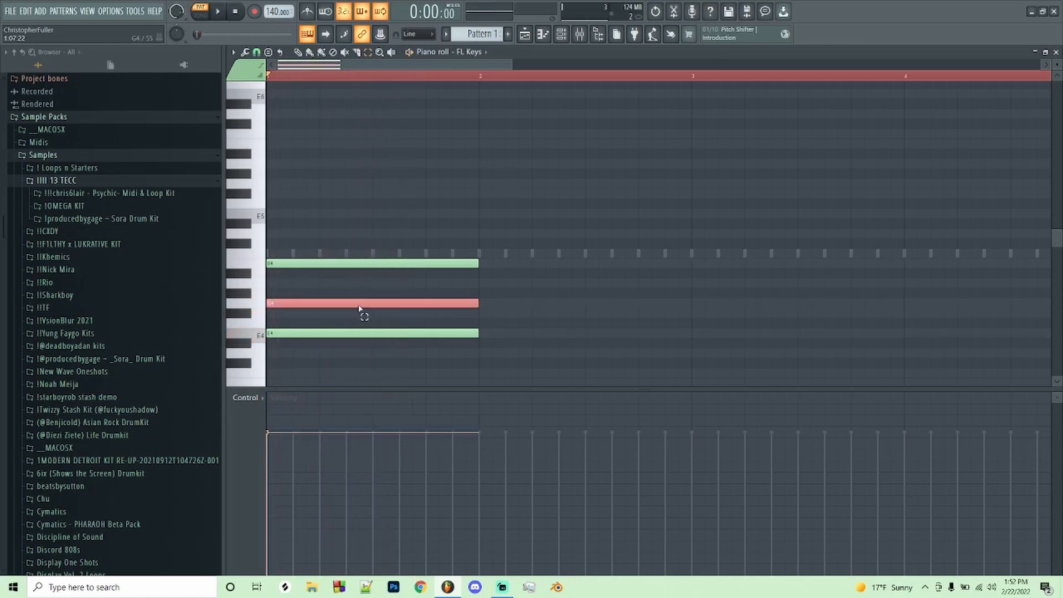
pyautogui.hotkey('ctrl', 'Up')
pyautogui.press('space')
pyautogui.hotkey('ctrl', 'd')
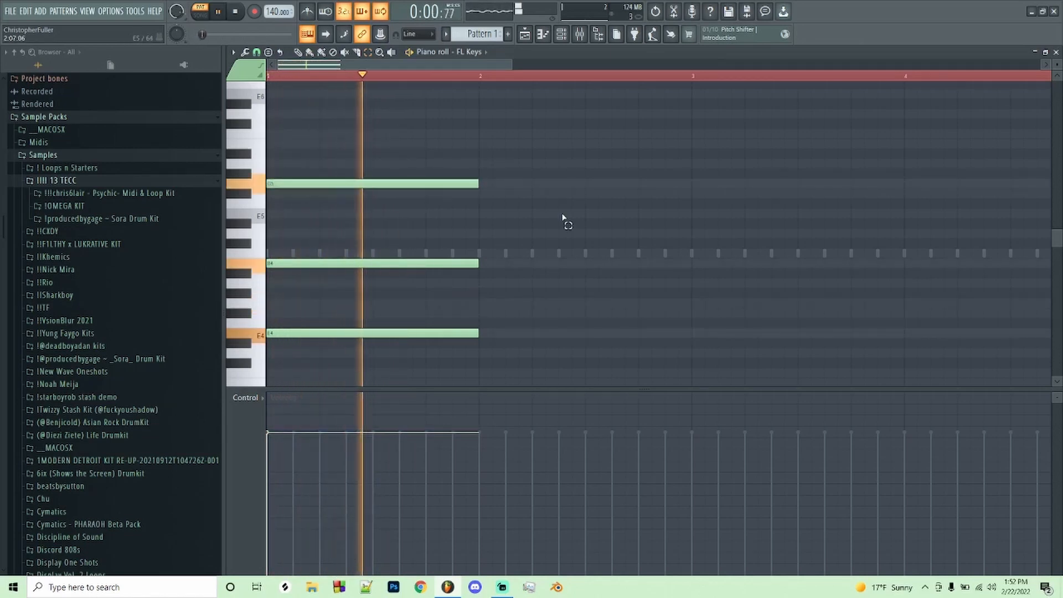
pyautogui.press('space')
# Set the timeline selection to span bars 1 through 4.
pyautogui.scroll(-3, 694, 146)
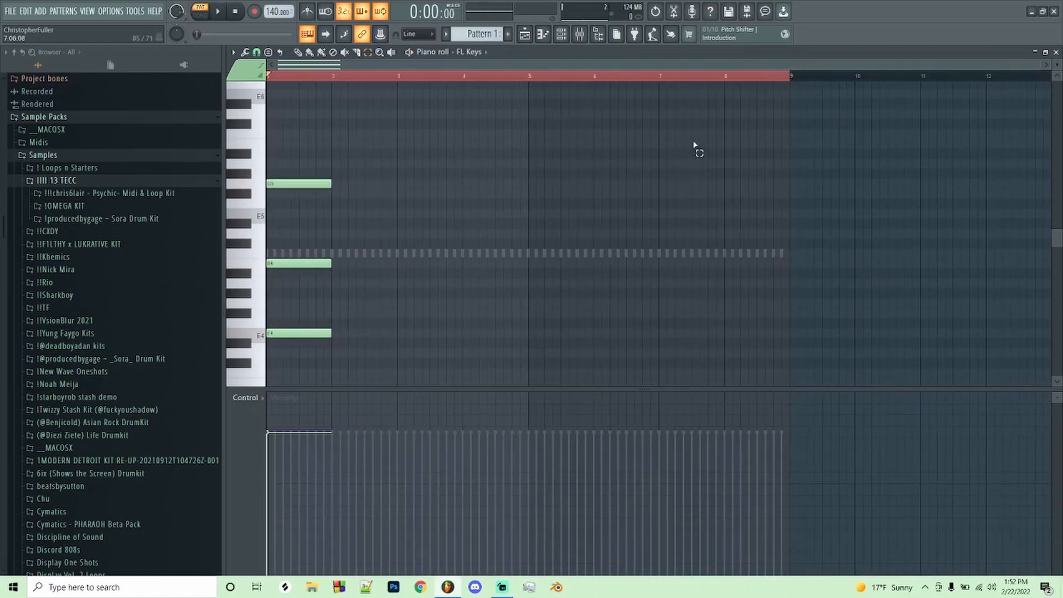
pyautogui.moveTo(269, 76); pyautogui.dragTo(526, 113)
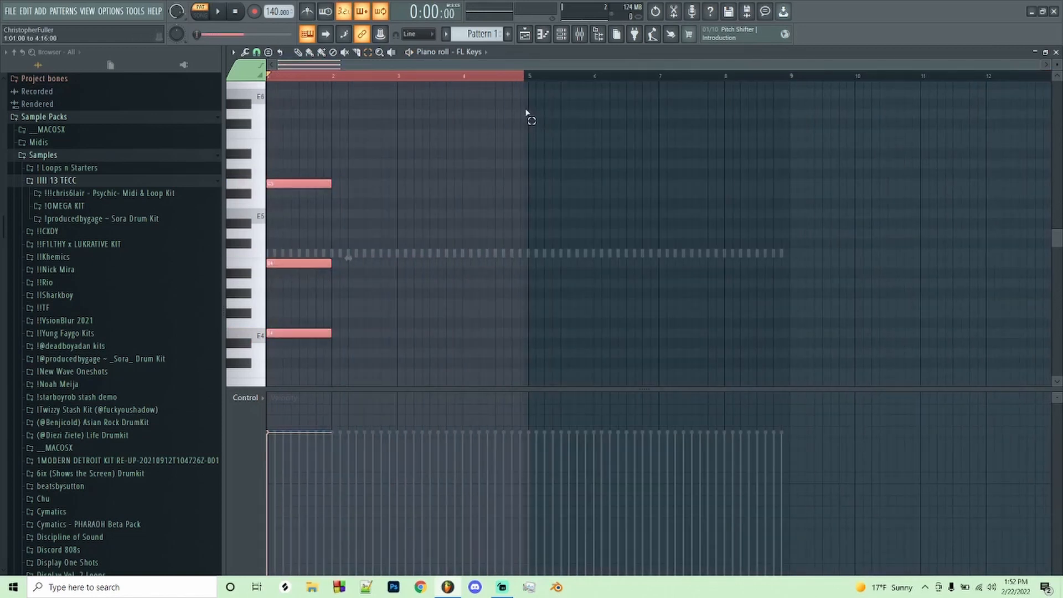
pyautogui.hotkey('ctrl', 'd')
# Draw a one-bar chord of C4, E4 and G4 in bar 2.
pyautogui.scroll(2, 289, 214)
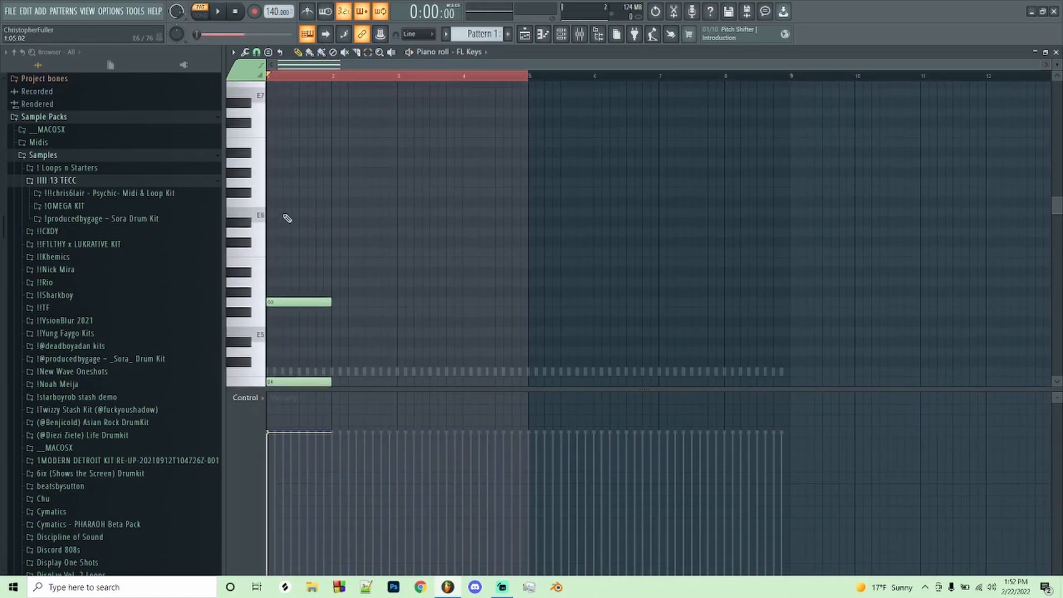
pyautogui.scroll(-3, 299, 238)
pyautogui.scroll(3, 370, 85)
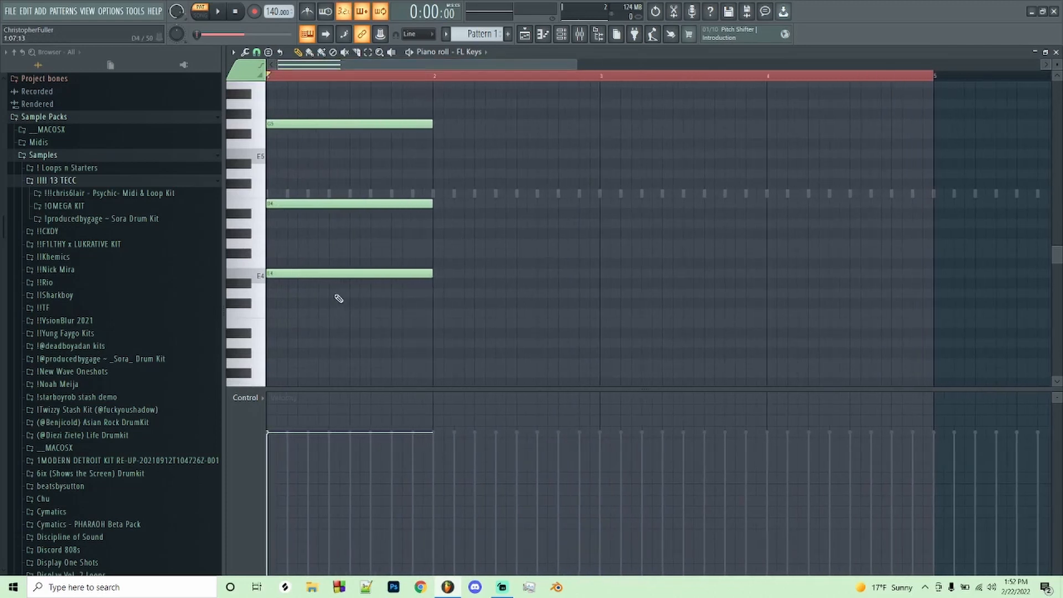
pyautogui.click(389, 274)
pyautogui.click(434, 316)
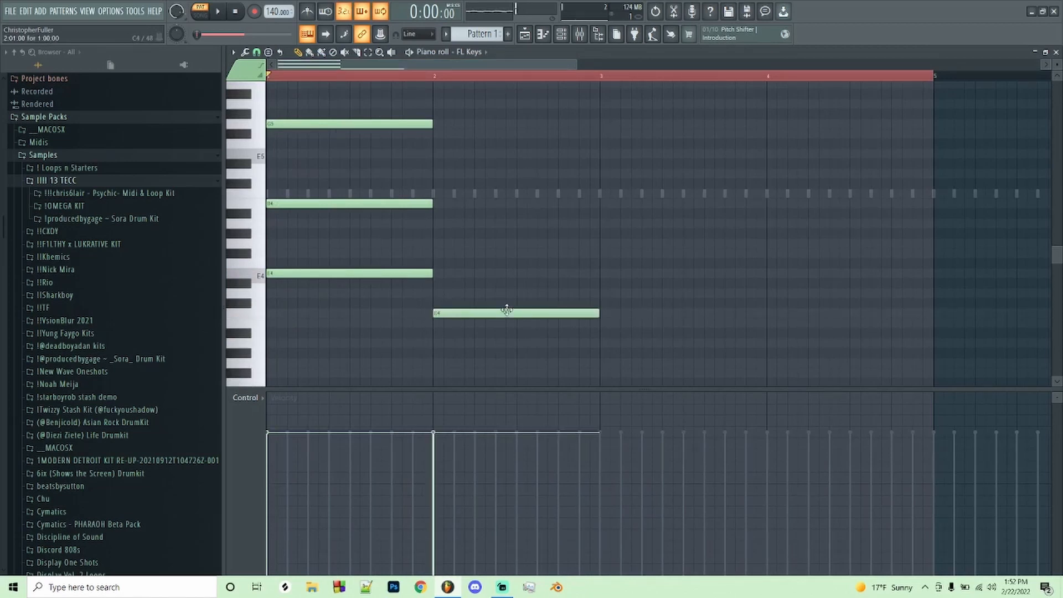
pyautogui.click(506, 309)
pyautogui.click(437, 273)
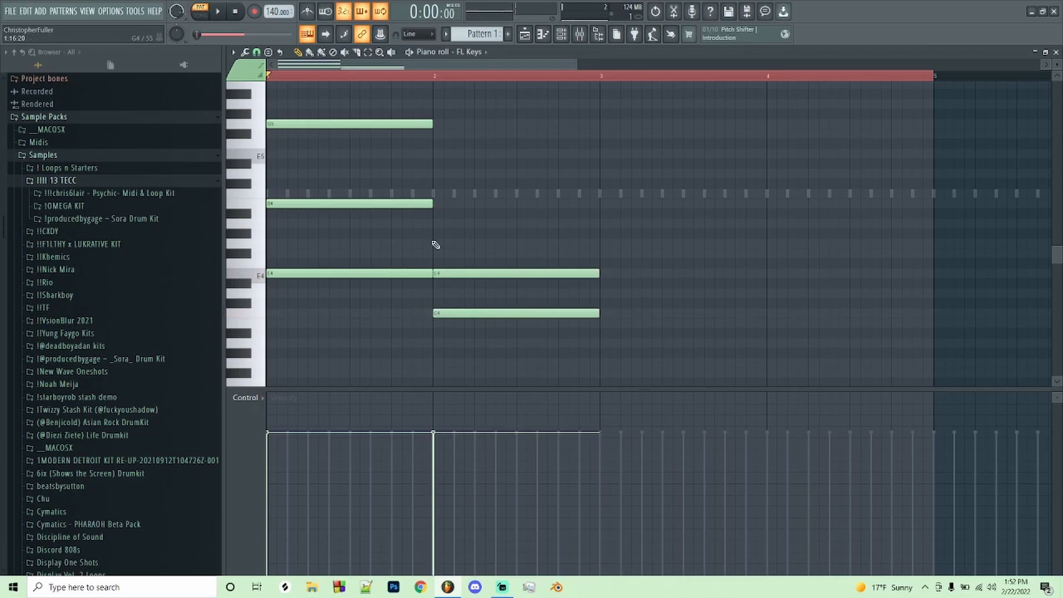
pyautogui.click(434, 243)
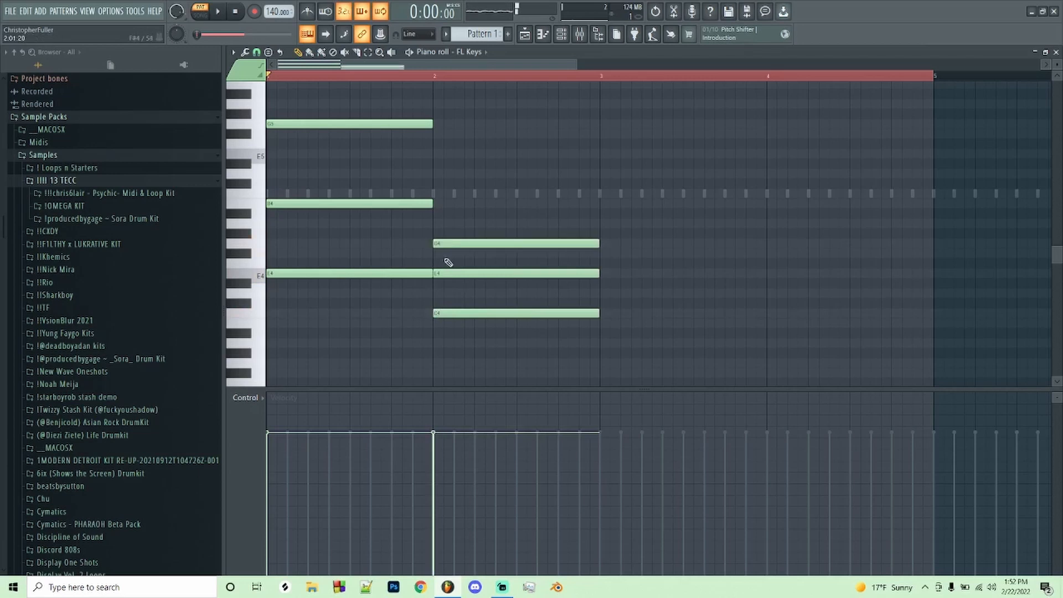
# Raise the bar 2 chord's E4 note by one octave to E5 and play back the two chords.
pyautogui.keyDown('ctrl'); pyautogui.click(551, 273); pyautogui.keyUp('ctrl')
pyautogui.hotkey('ctrl', 'Up')
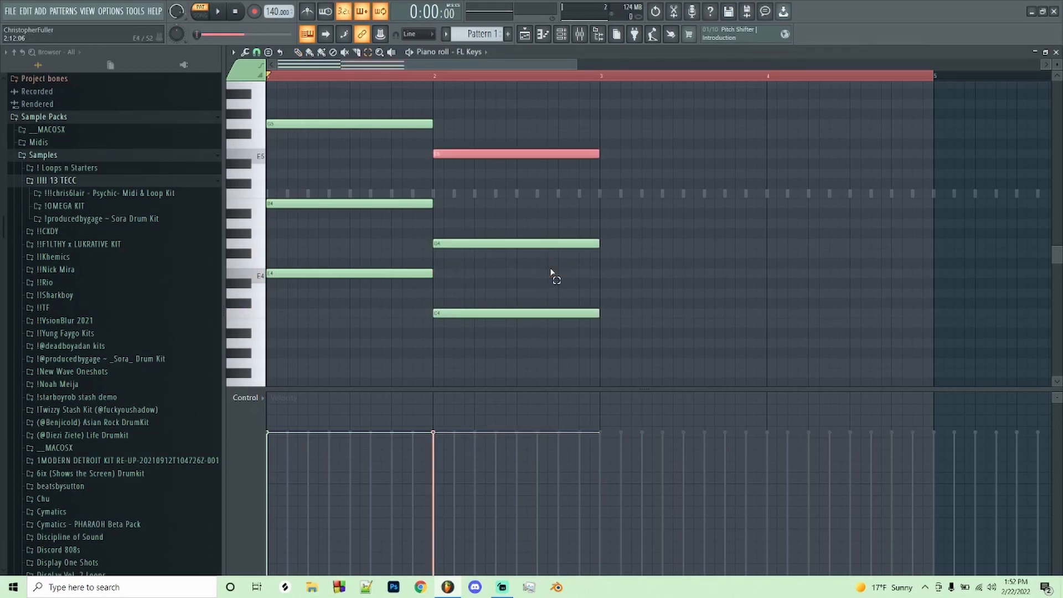
pyautogui.press('space')
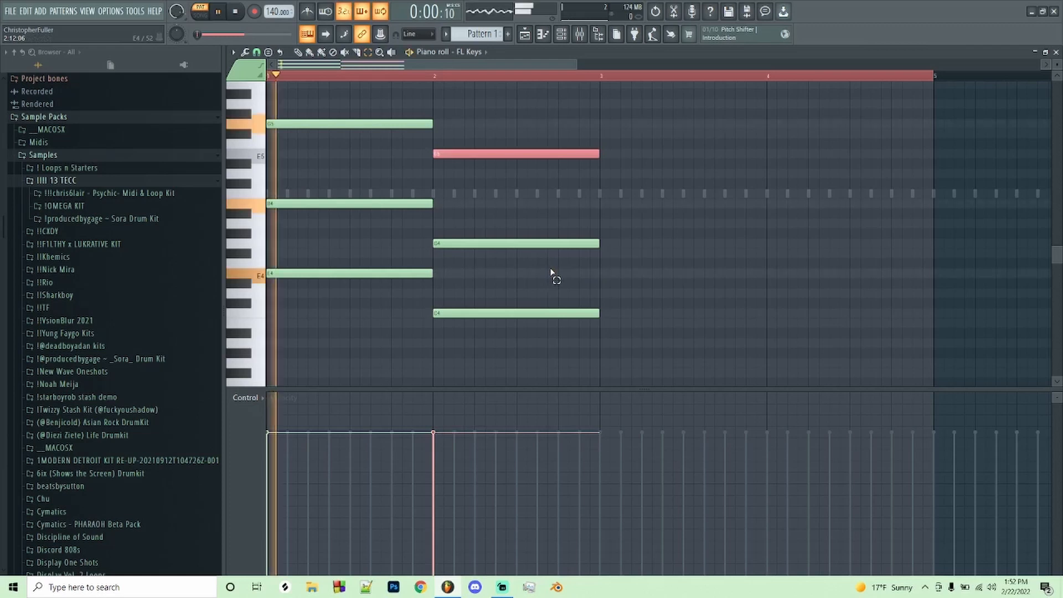
pyautogui.hotkey('ctrl', 'd')
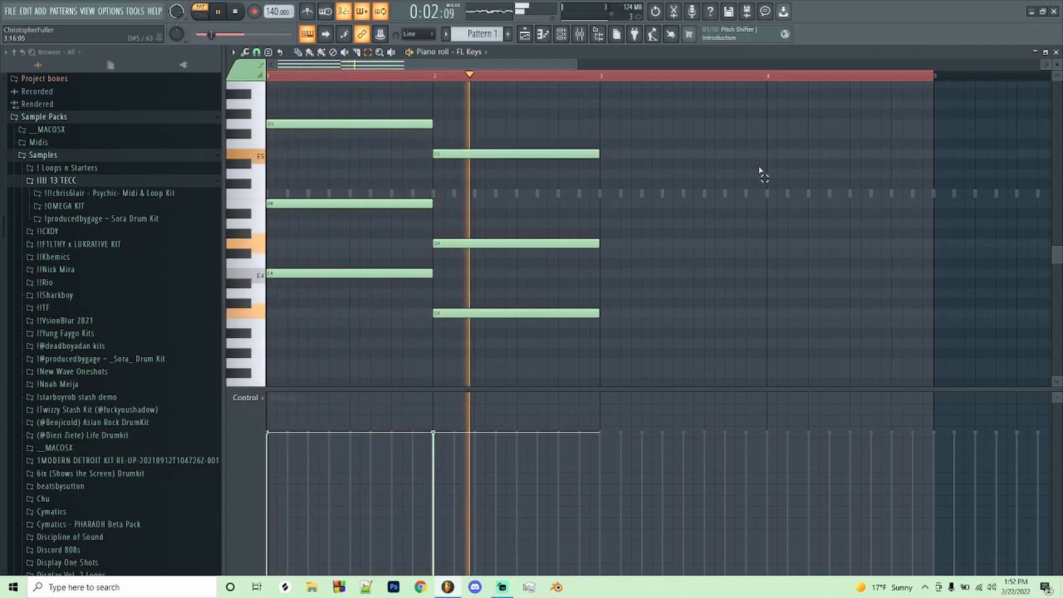
pyautogui.press('space')
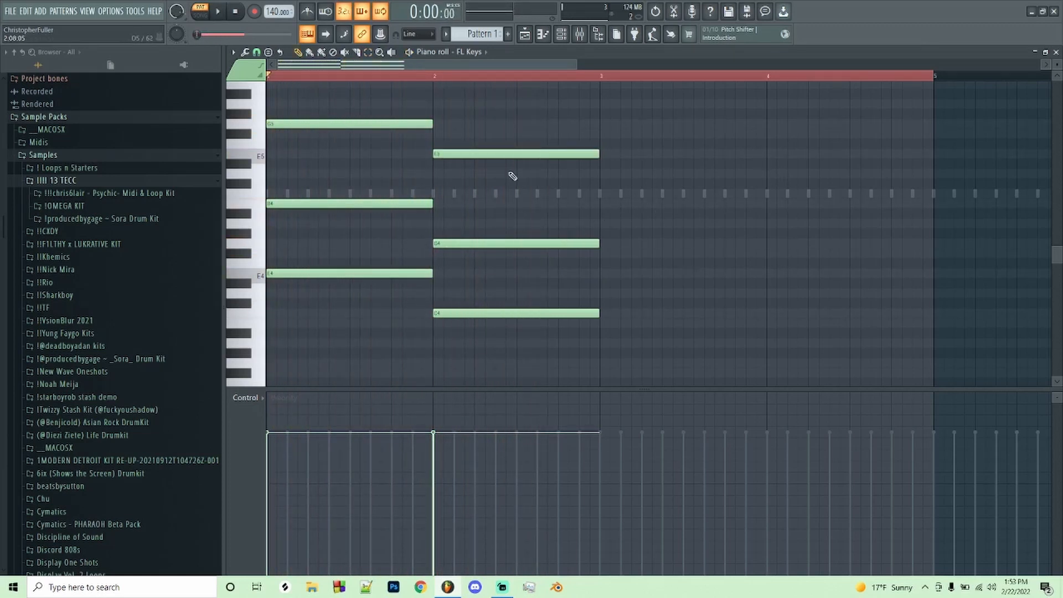
# Draw a one-bar chord of G3, B3 and D4 in bar 3.
pyautogui.moveTo(600, 351); pyautogui.dragTo(591, 363)
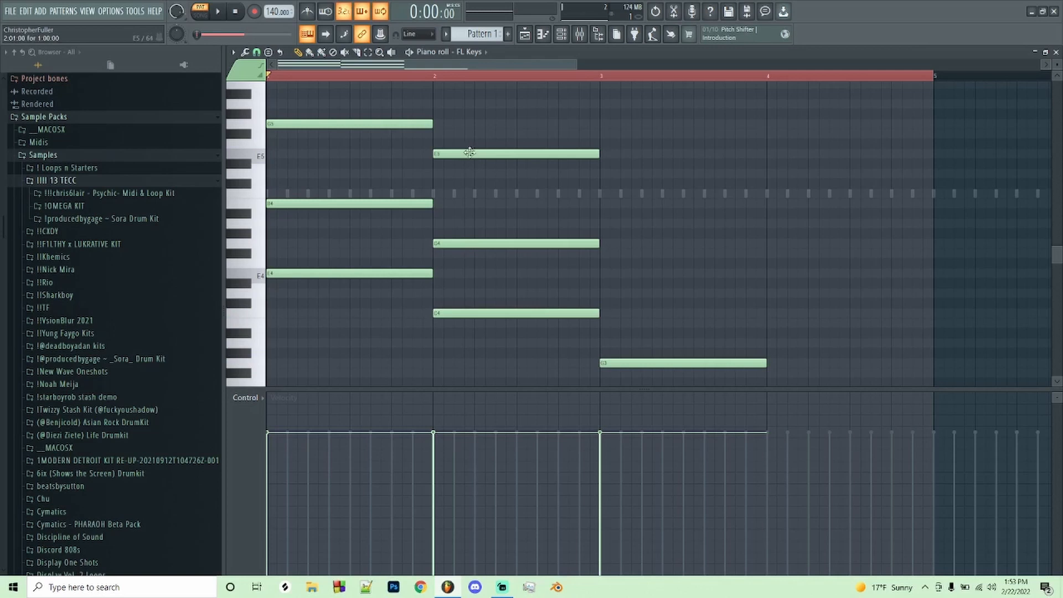
pyautogui.click(450, 245)
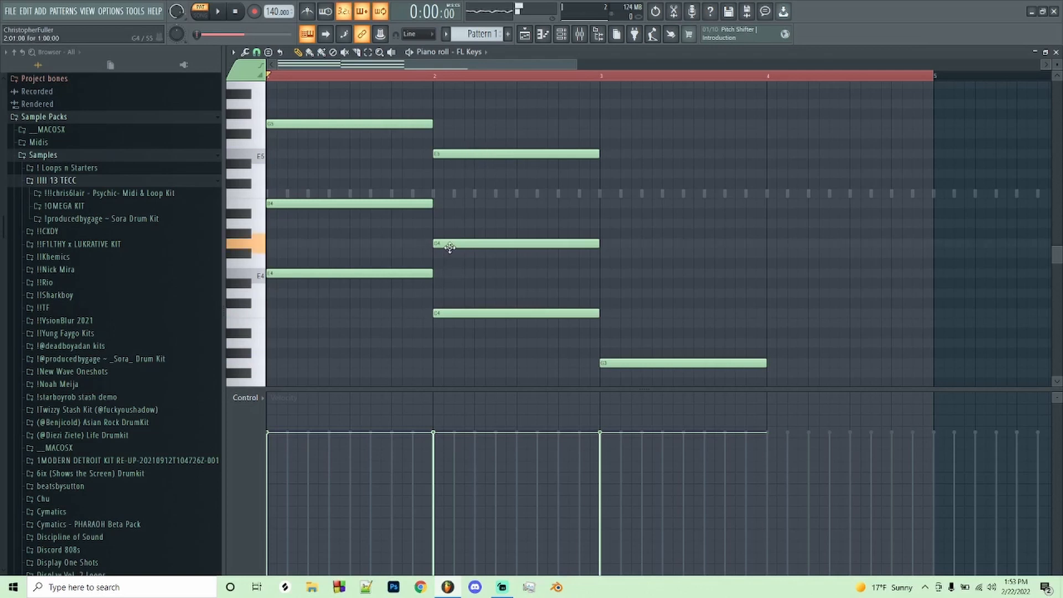
pyautogui.click(440, 242)
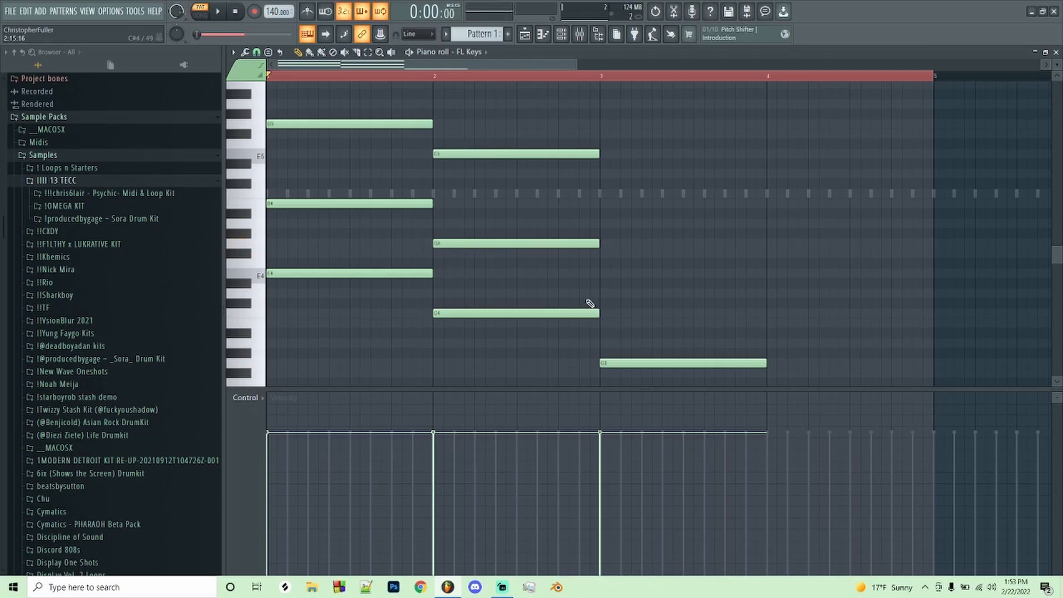
pyautogui.click(602, 323)
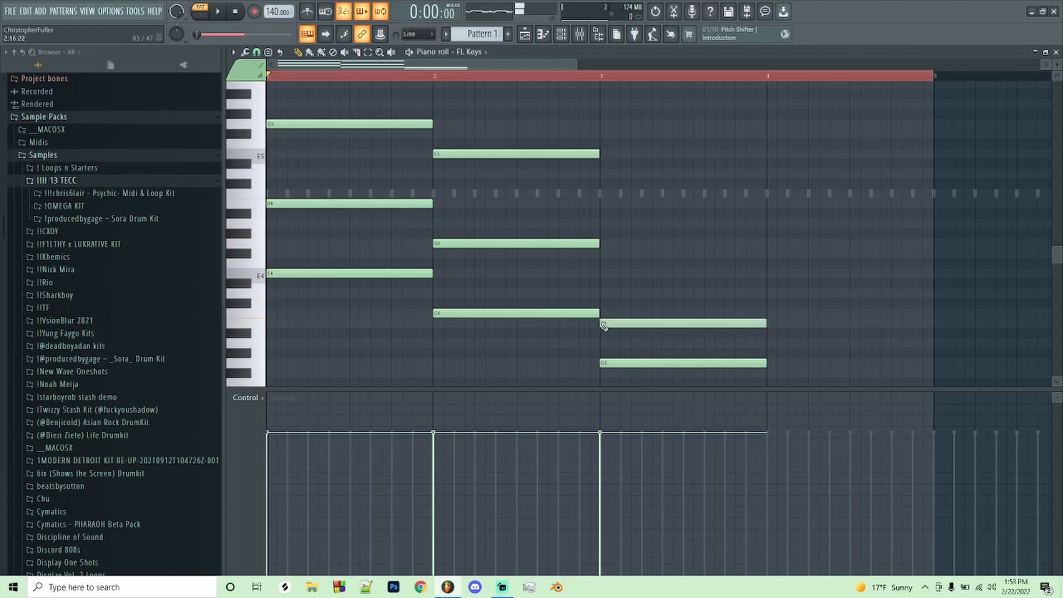
pyautogui.click(603, 294)
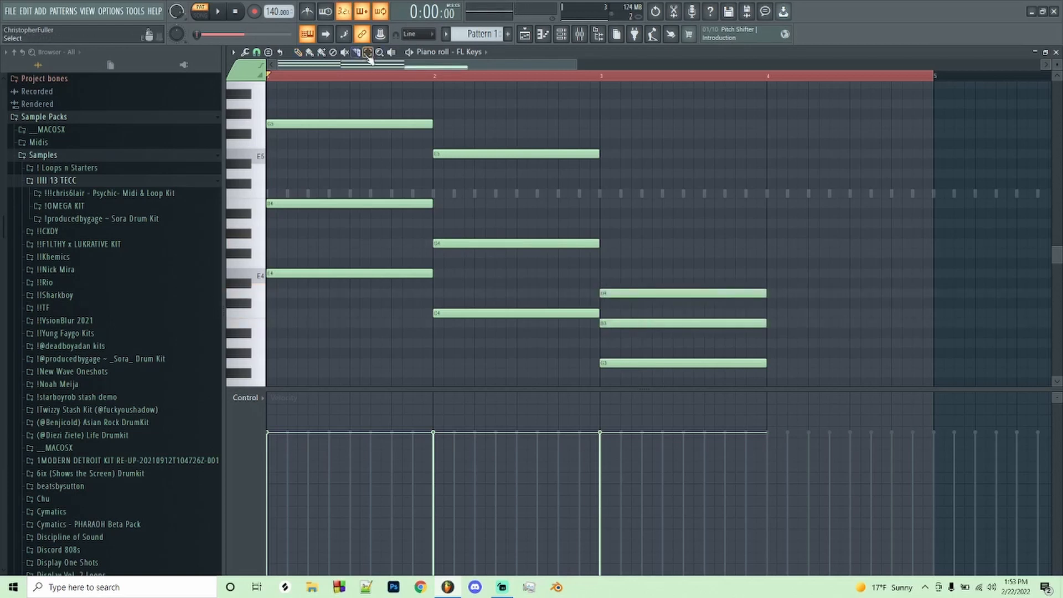
# Raise the bar 3 chord's B3 note by one octave to B4 and play back the three chords.
pyautogui.click(654, 325)
pyautogui.hotkey('ctrl', 'Up')
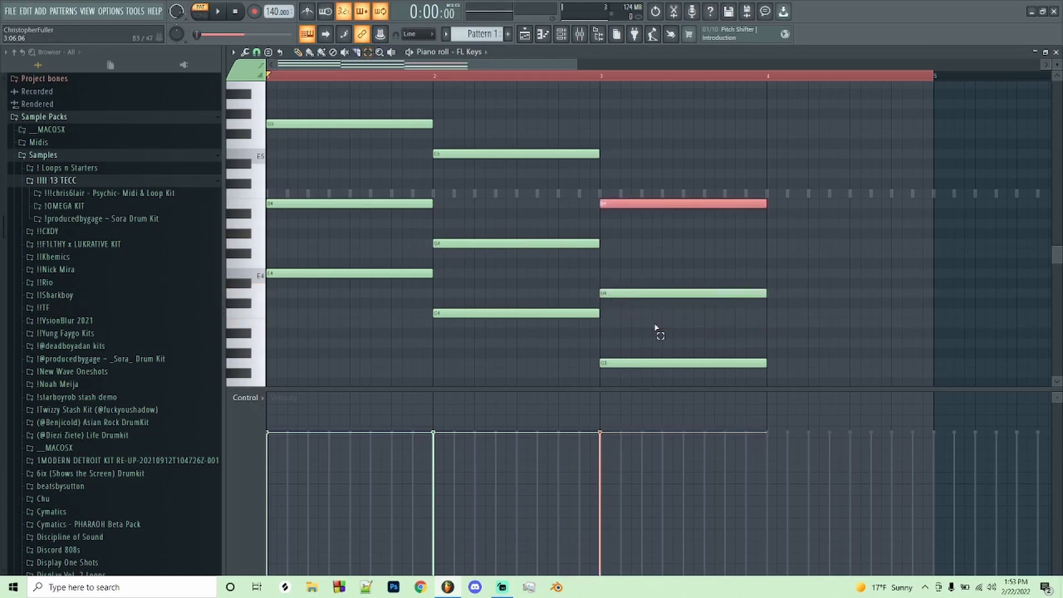
pyautogui.press('space')
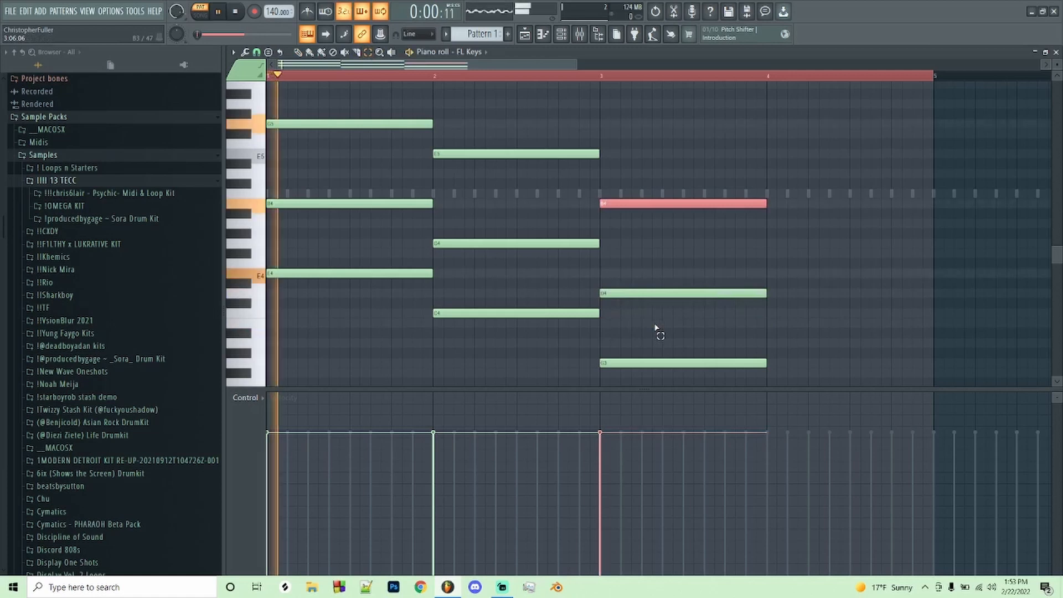
pyautogui.click(748, 179)
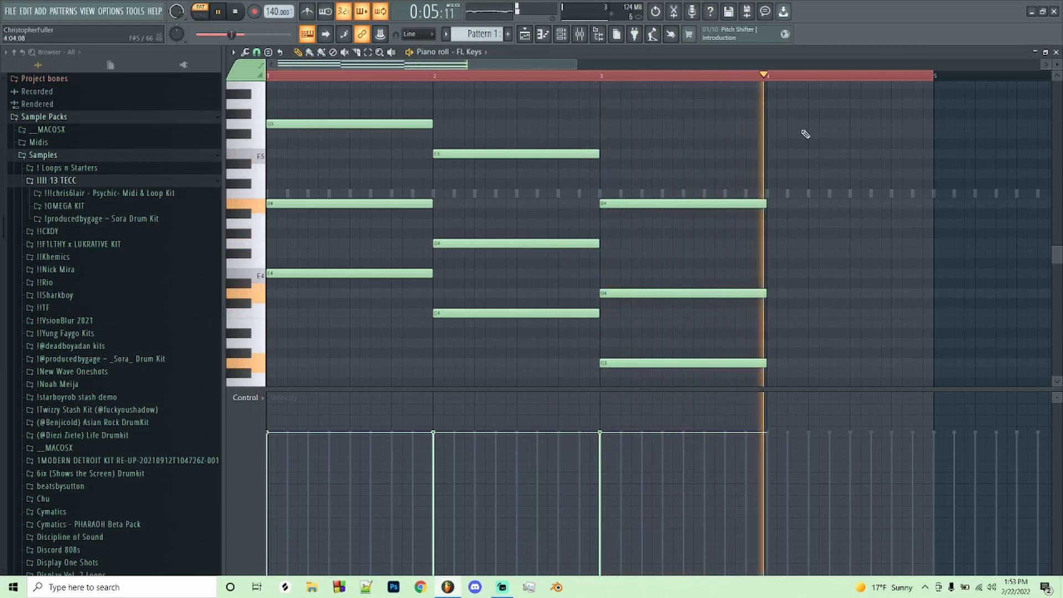
pyautogui.press('space')
# Audition the root notes of the bar 2 and 3 chords and draw a B3, D4 and F#4 chord in bar 4.
pyautogui.scroll(-2, 560, 175)
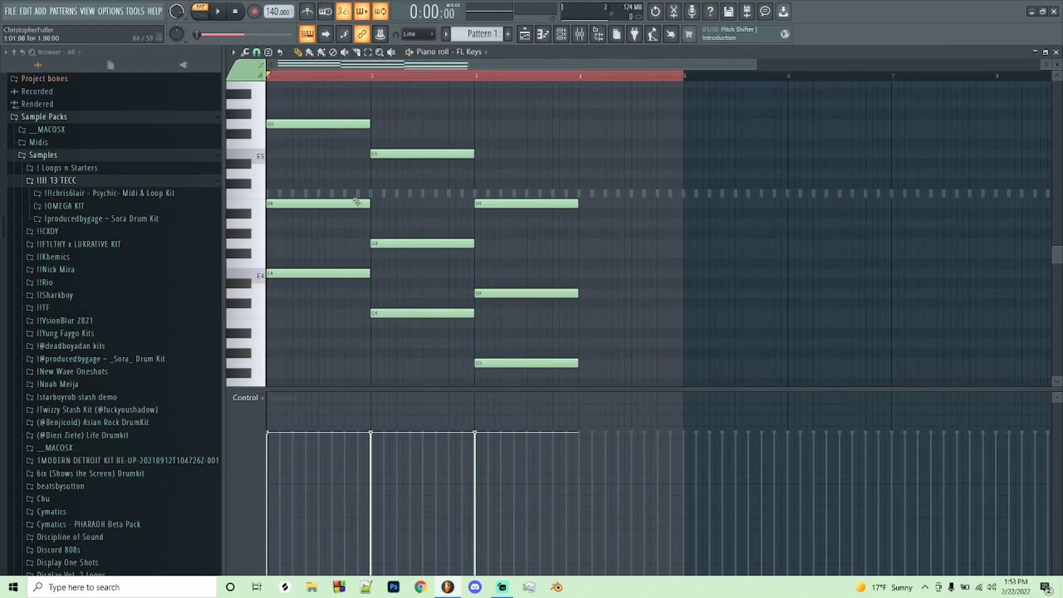
pyautogui.click(395, 312)
pyautogui.click(510, 364)
pyautogui.click(386, 312)
pyautogui.click(526, 364)
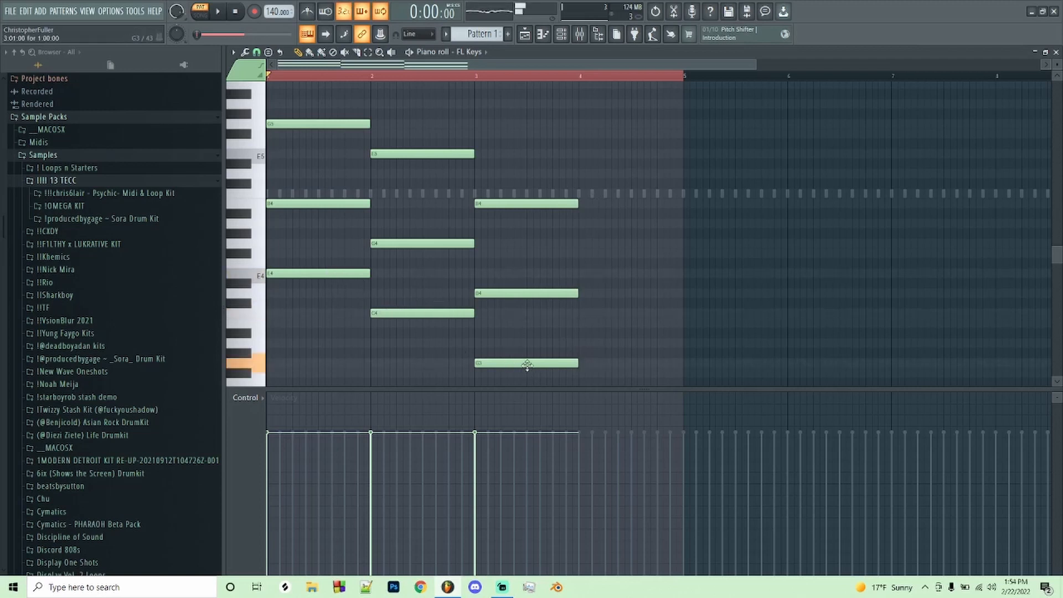
pyautogui.moveTo(583, 333); pyautogui.dragTo(583, 323)
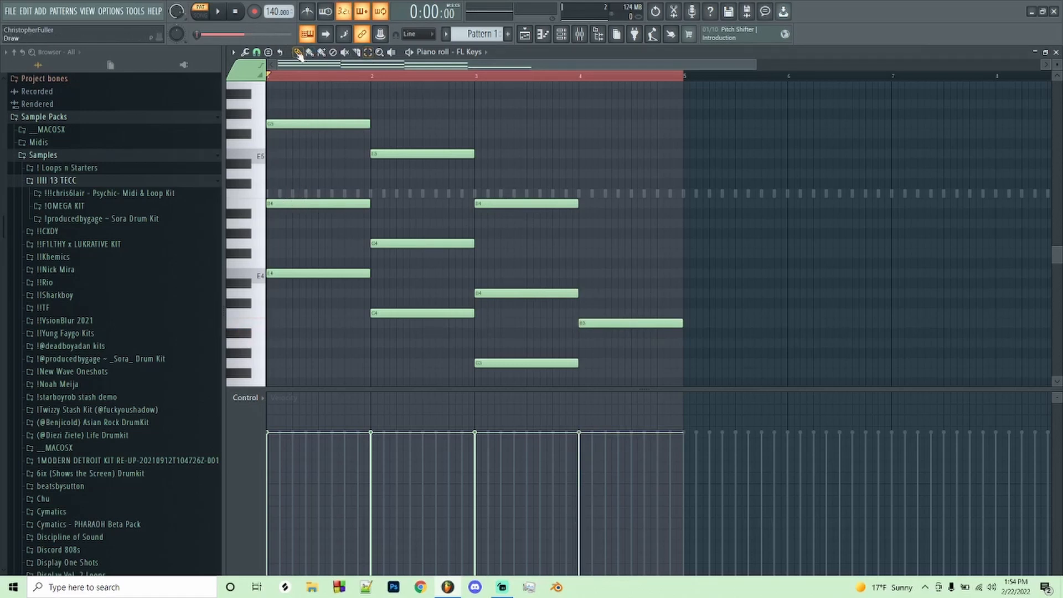
pyautogui.click(602, 293)
pyautogui.click(587, 254)
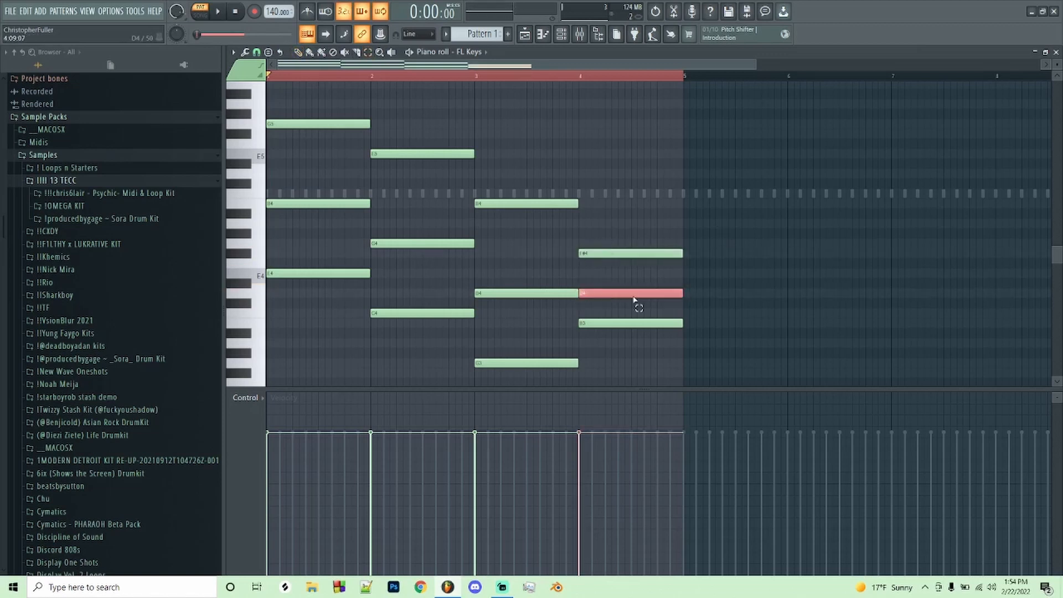
# Raise the bar 4 chord's D4 note by one octave to D5 and play back the four-bar progression.
pyautogui.hotkey('ctrl', 'Up')
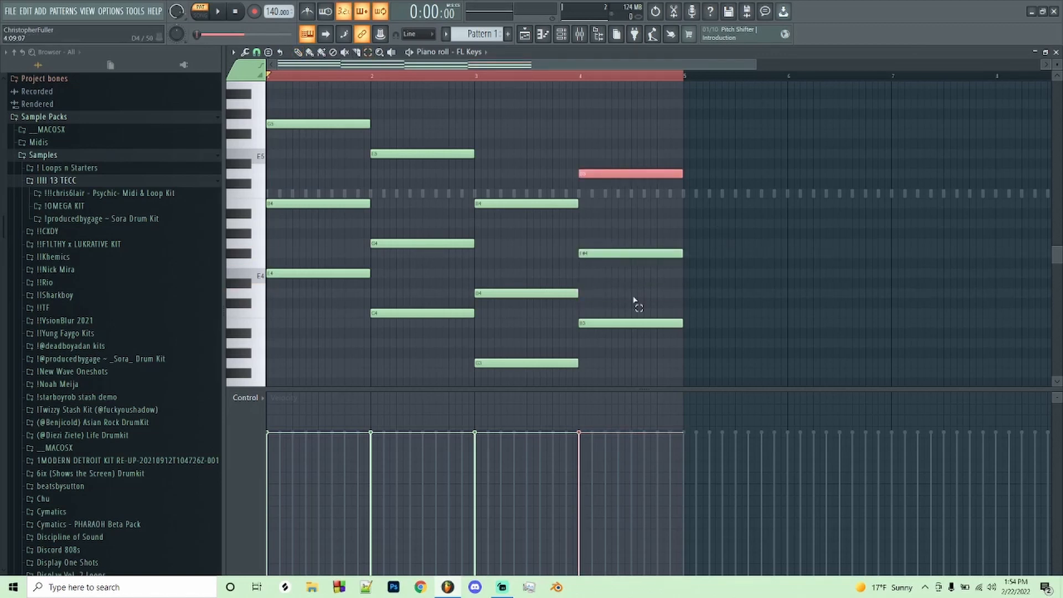
pyautogui.press('space')
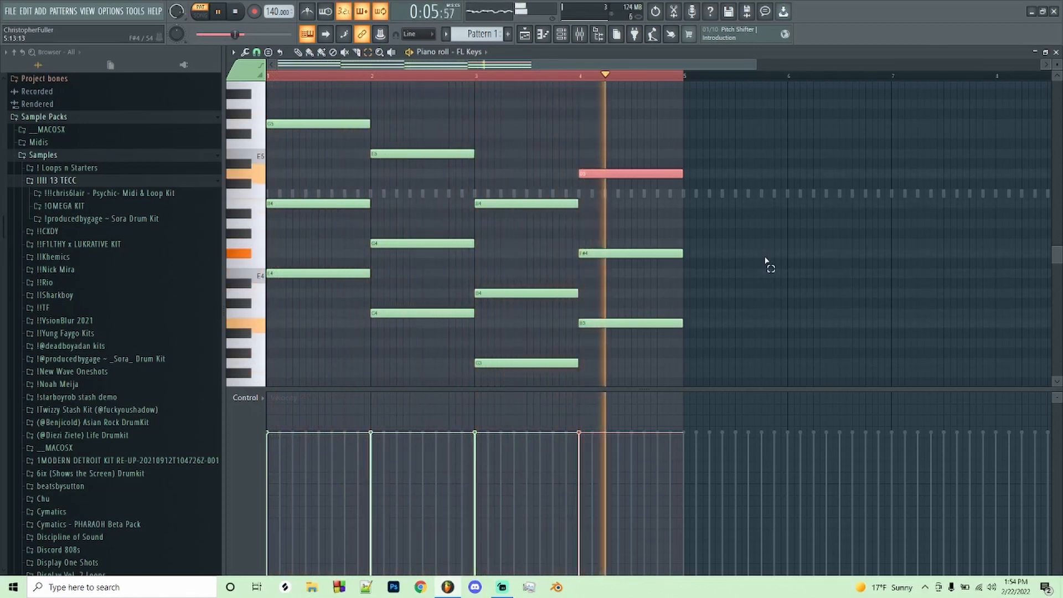
pyautogui.press('space')
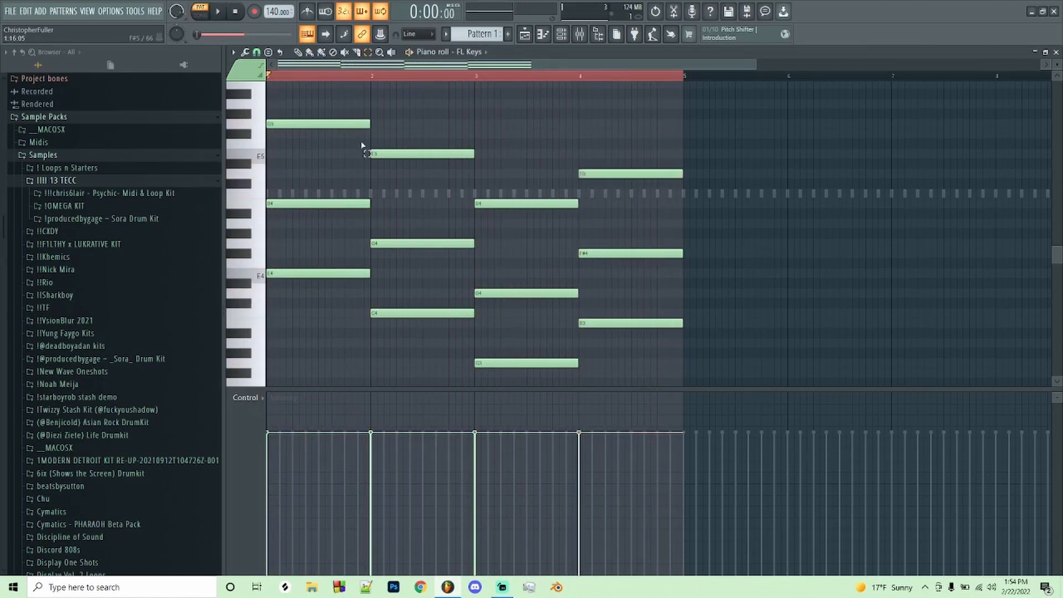
# Shorten the three notes of the bar 1 chord by one beat, leaving them three beats long.
pyautogui.moveTo(304, 109); pyautogui.dragTo(300, 274)
pyautogui.click(297, 52)
pyautogui.moveTo(369, 125); pyautogui.dragTo(341, 132)
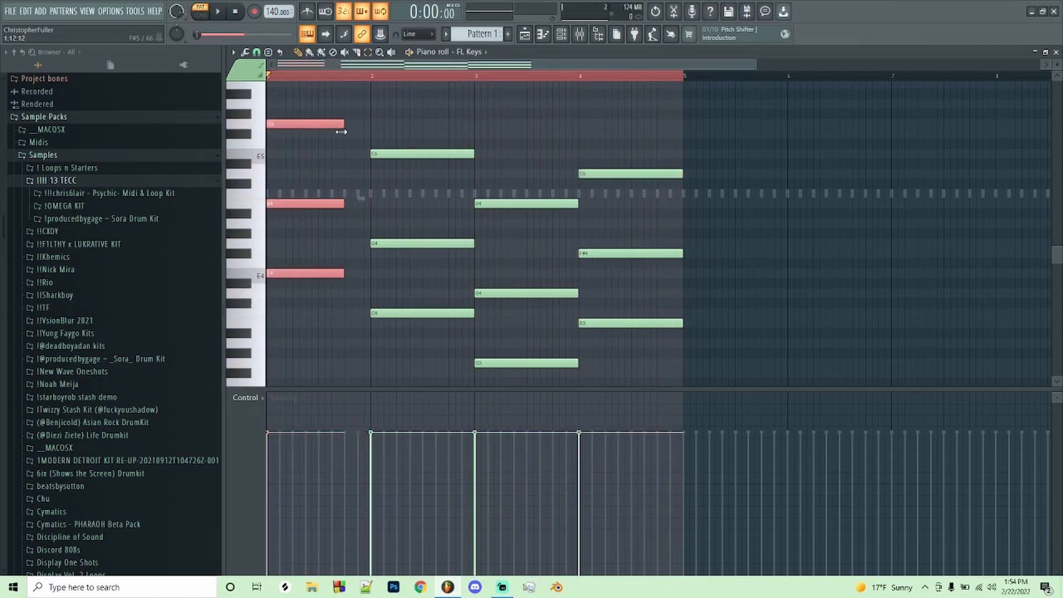
pyautogui.click(423, 96)
# Move the three notes of the bar 2 chord one beat earlier so they start on the last beat of bar 1.
pyautogui.click(368, 52)
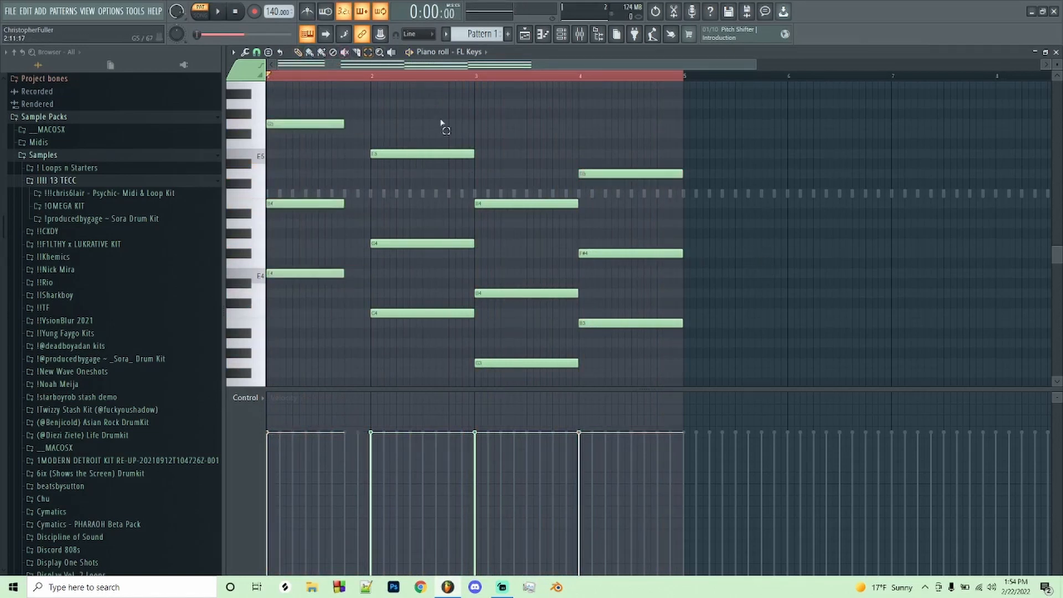
pyautogui.moveTo(441, 123); pyautogui.dragTo(431, 319)
pyautogui.click(297, 52)
pyautogui.moveTo(429, 155); pyautogui.dragTo(404, 156)
pyautogui.click(429, 97)
# Shorten the bar 3 chord to three beats and start the bar 4 chord one beat earlier, ending at bar 5.
pyautogui.click(369, 52)
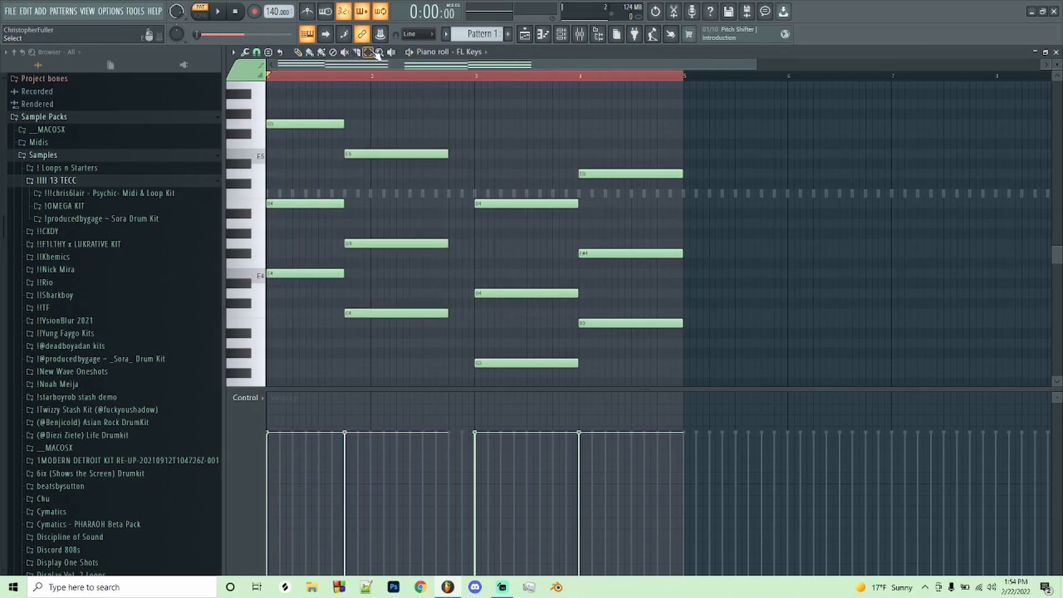
pyautogui.moveTo(486, 138); pyautogui.dragTo(526, 391)
pyautogui.scroll(-2, 517, 308)
pyautogui.click(298, 52)
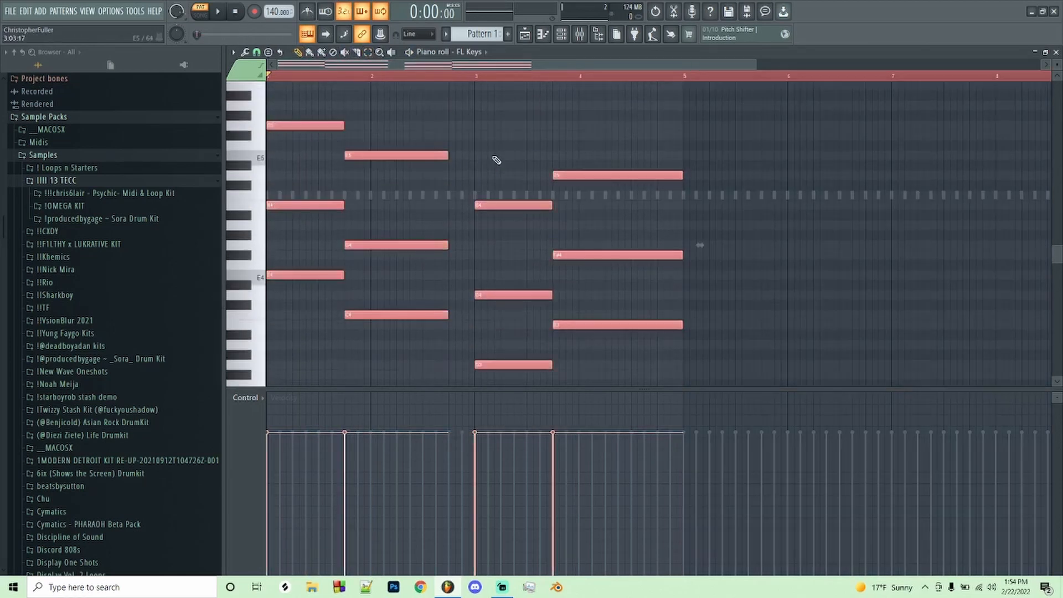
# Apply Quick Legato to all chord notes to close the gap before bar 3, and play back the progression with the metronome.
pyautogui.hotkey('ctrl', 'l')
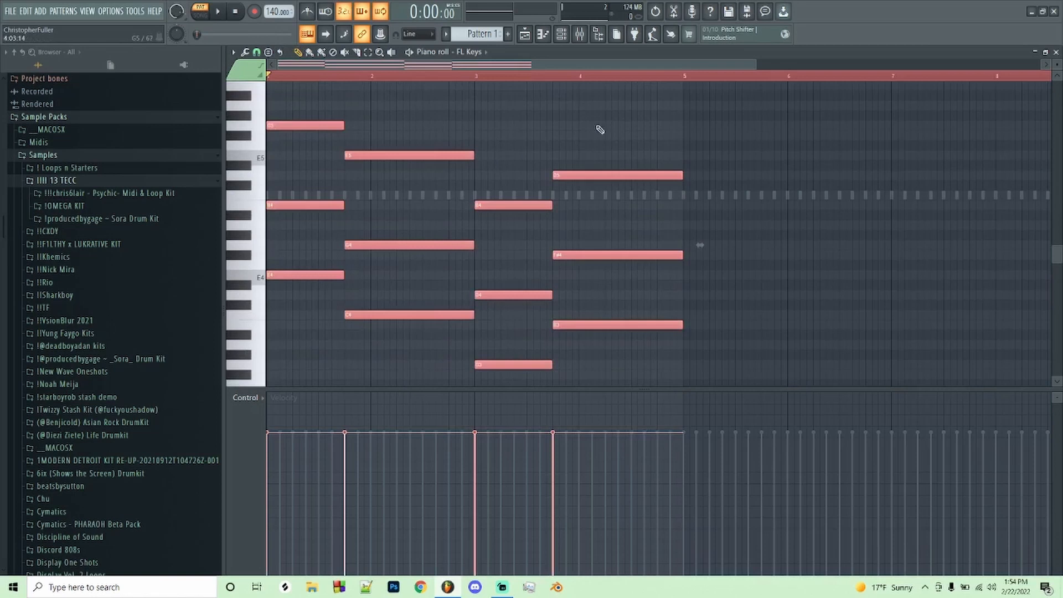
pyautogui.hotkey('ctrl', 'd')
pyautogui.press('space')
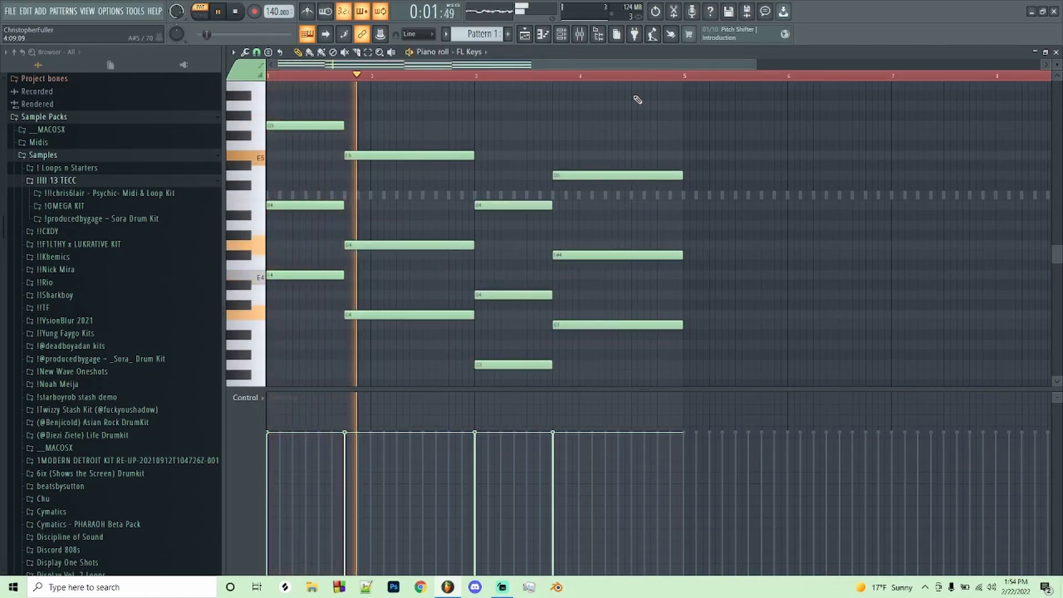
pyautogui.click(311, 7)
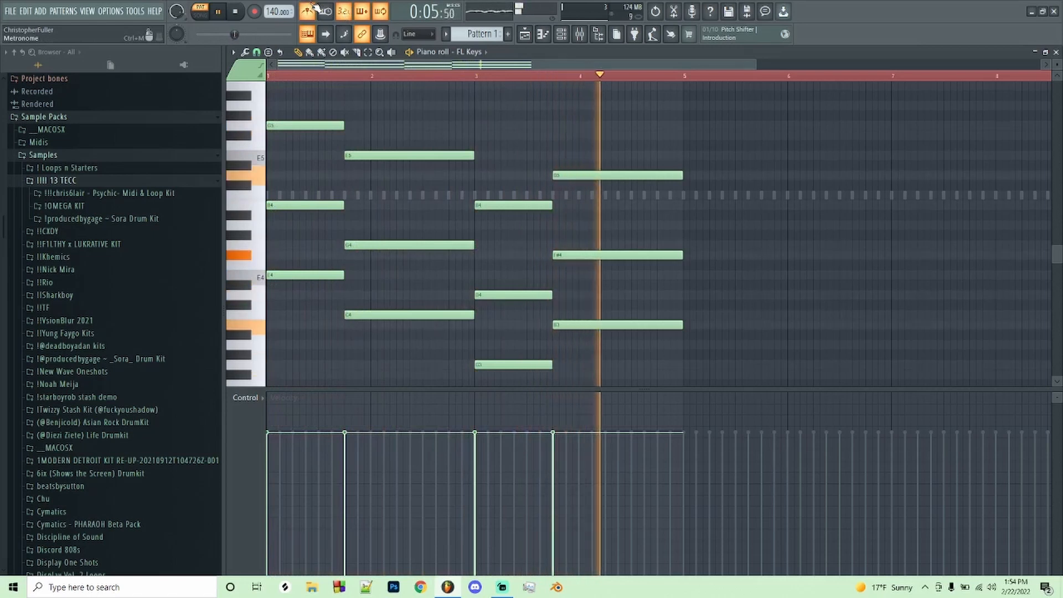
pyautogui.press('space')
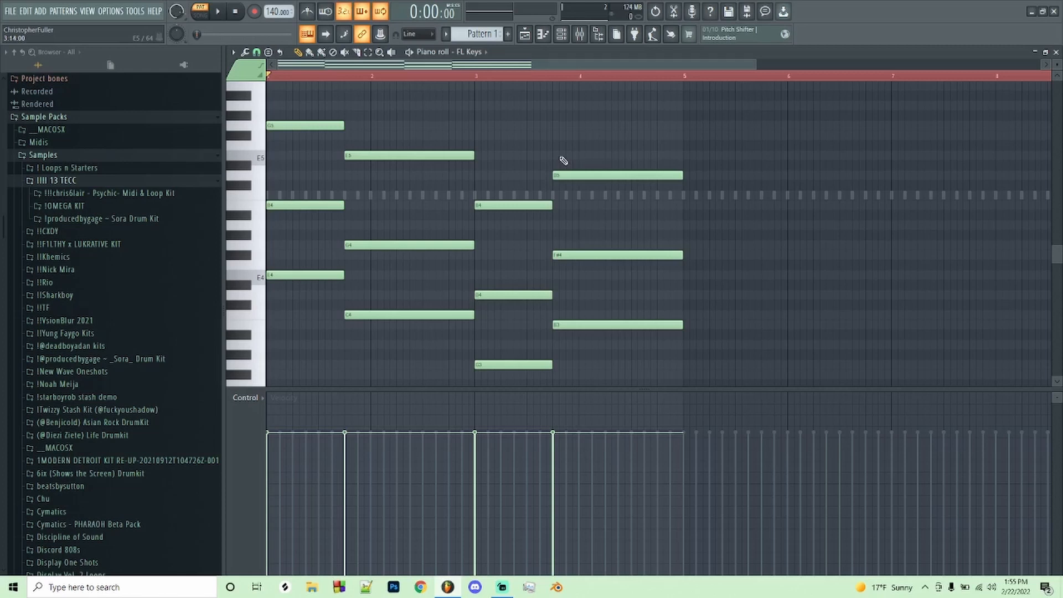
# Draw melody notes of 1.5 beats above the chords, B5 in bar 1, G5 in bar 3 and F#5 in bar 4, and start playback.
pyautogui.moveTo(279, 205)
pyautogui.mouseDown()
pyautogui.moveTo(293, 205)
pyautogui.moveTo(276, 205)
pyautogui.mouseUp()
pyautogui.scroll(2, 280, 179)
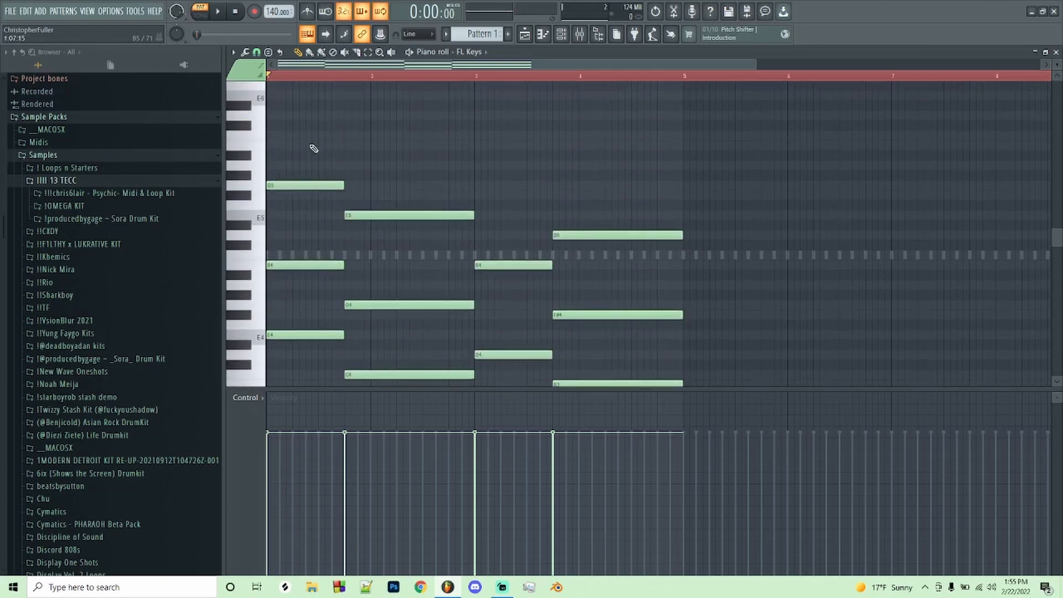
pyautogui.press('space')
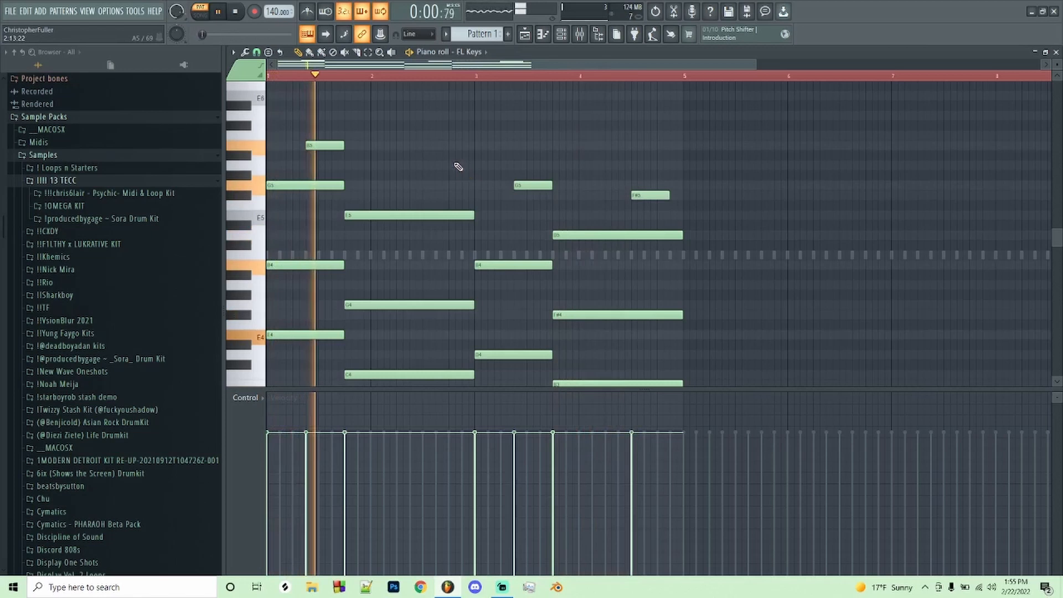
# Add a G5 note in bar 2 lasting until bar 3 and extend the F#5 note to the end of bar 4 during playback.
pyautogui.click(424, 185)
pyautogui.moveTo(458, 184); pyautogui.dragTo(473, 188)
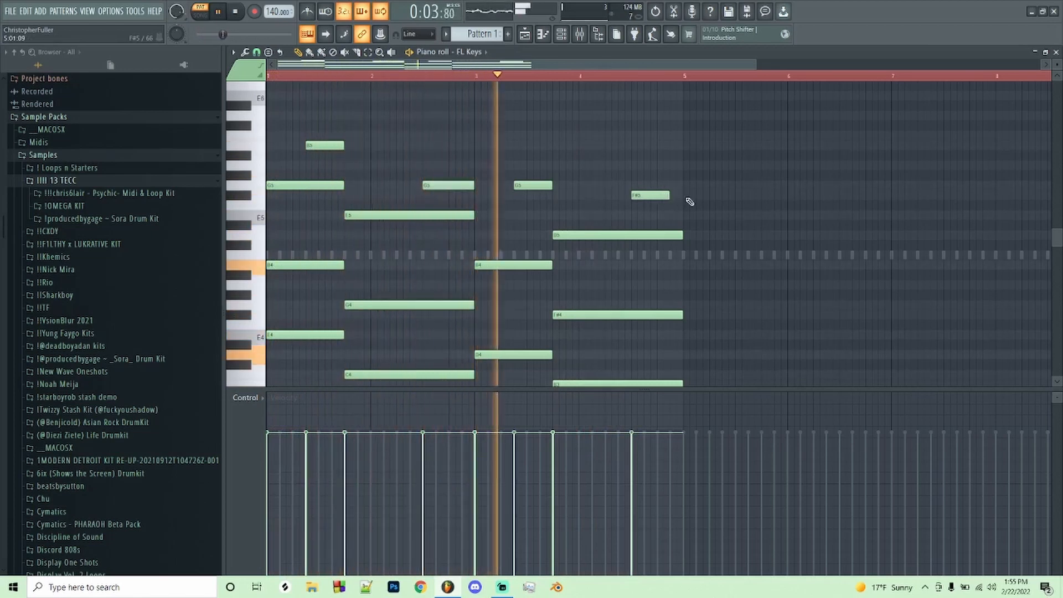
pyautogui.moveTo(667, 195); pyautogui.dragTo(682, 198)
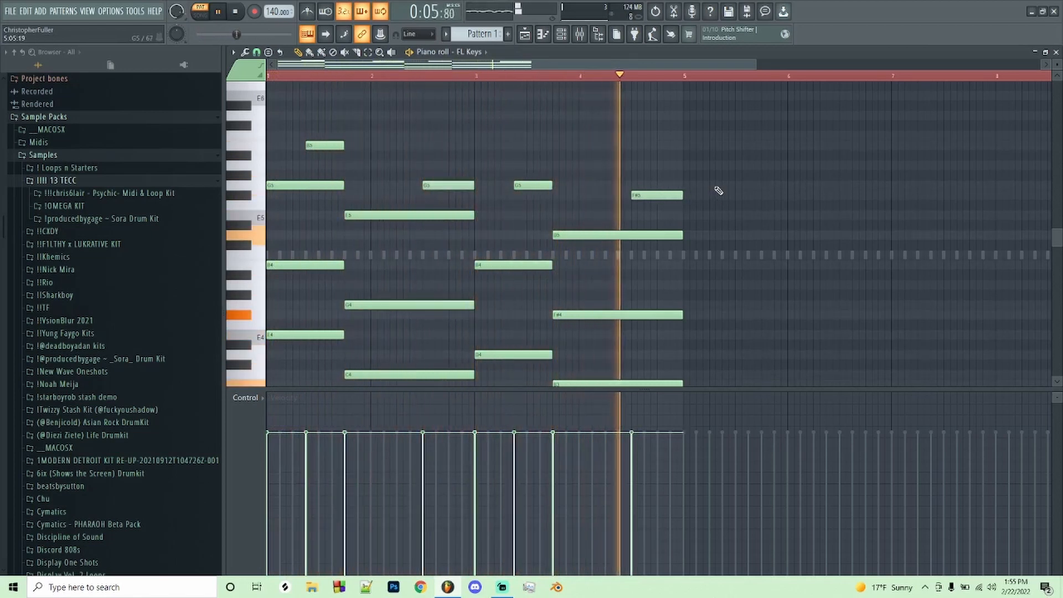
pyautogui.press('space')
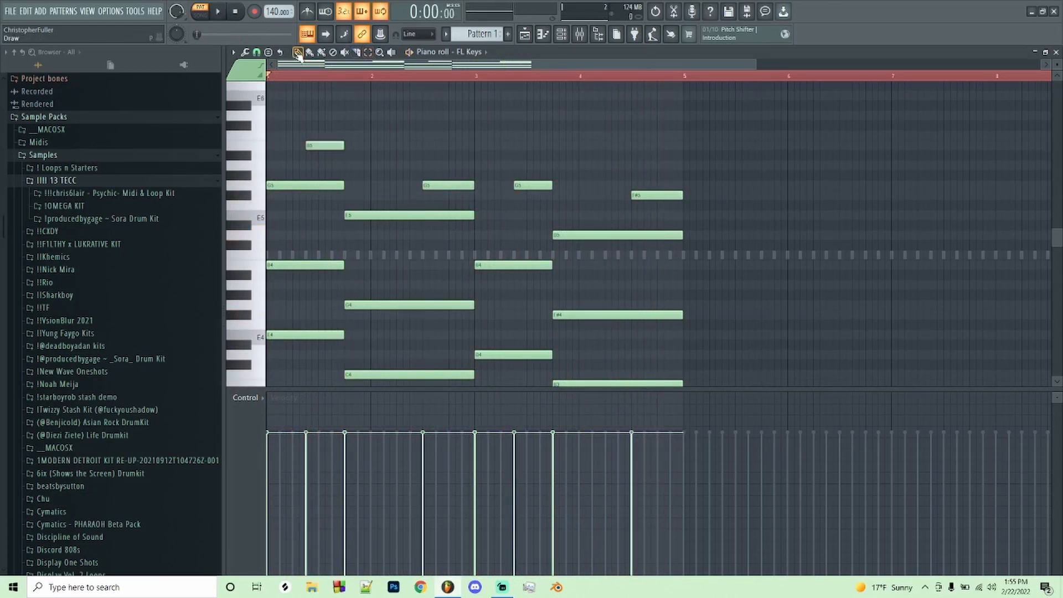
# Randomize the velocities of all notes slightly, by about 9%, with the piano roll randomizer.
pyautogui.hotkey('ctrl', 'a')
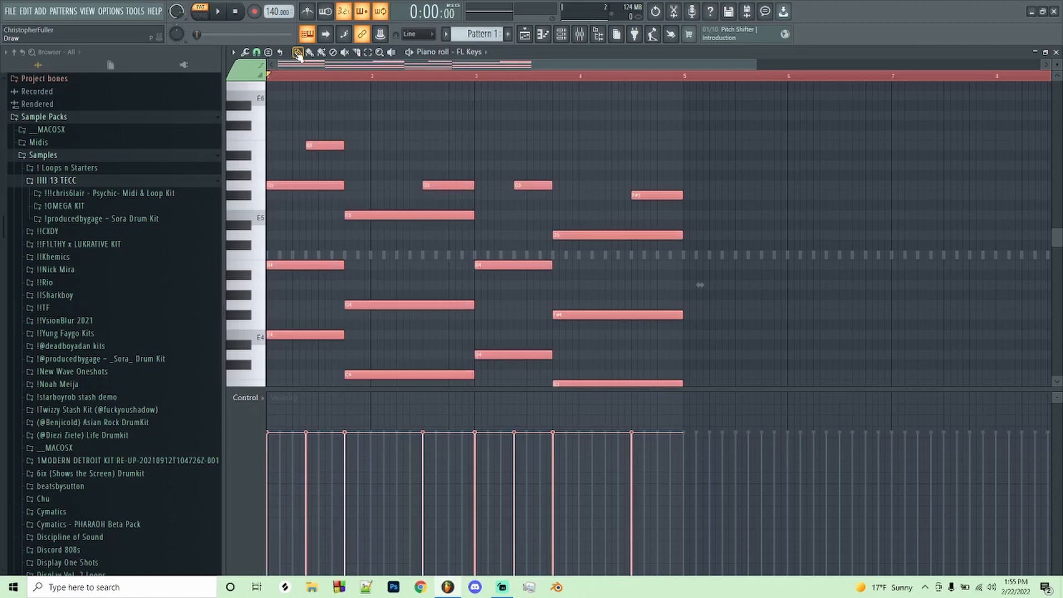
pyautogui.hotkey('alt', 'r')
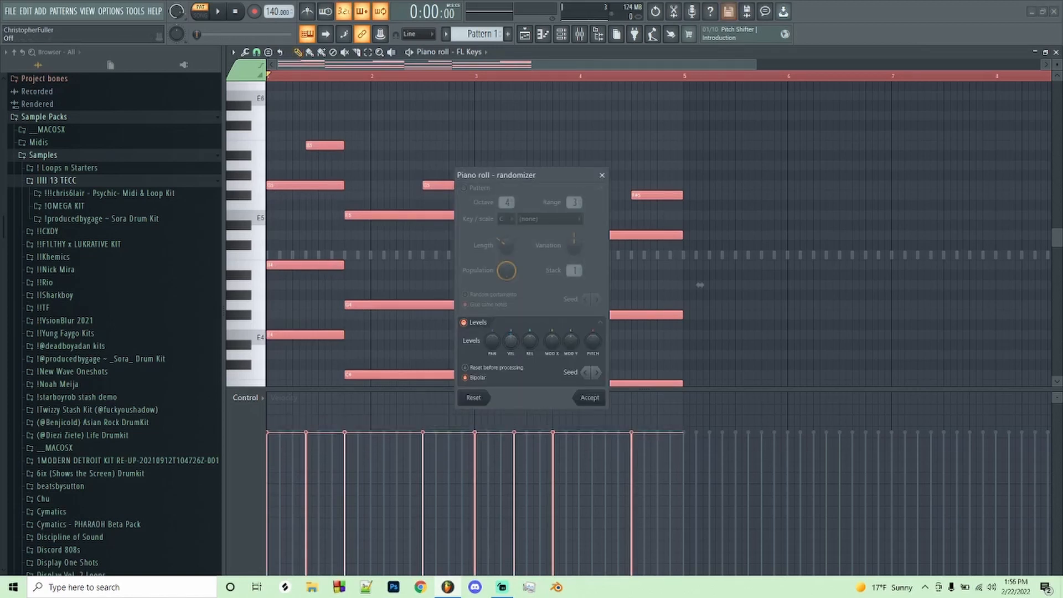
pyautogui.moveTo(510, 341); pyautogui.dragTo(511, 335)
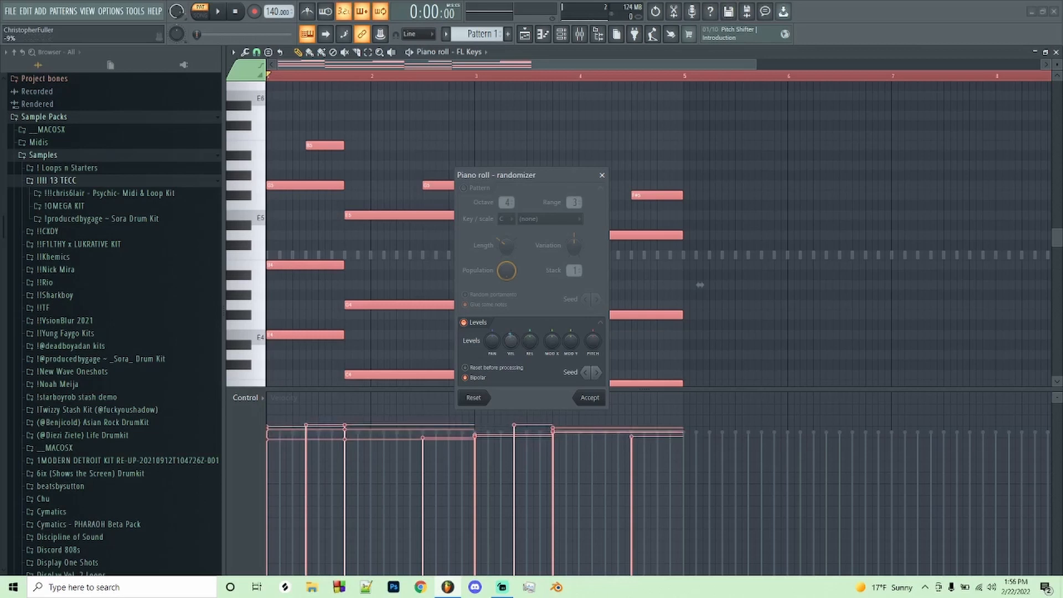
pyautogui.click(590, 397)
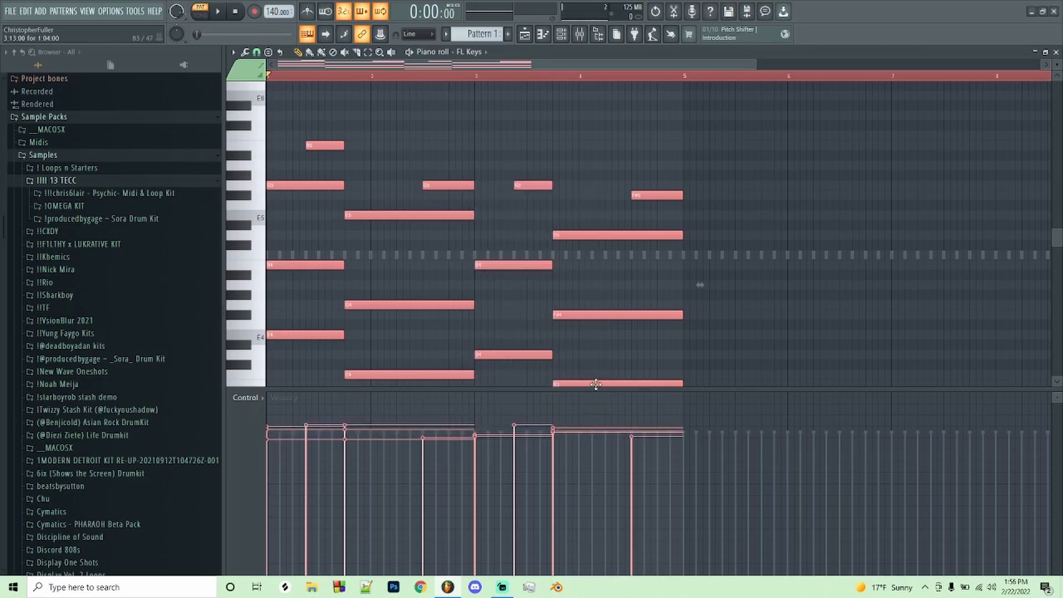
# Apply the strumizer to all notes with a slight start-time strength, previewing stronger strums by ear before accepting.
pyautogui.hotkey('alt', 's')
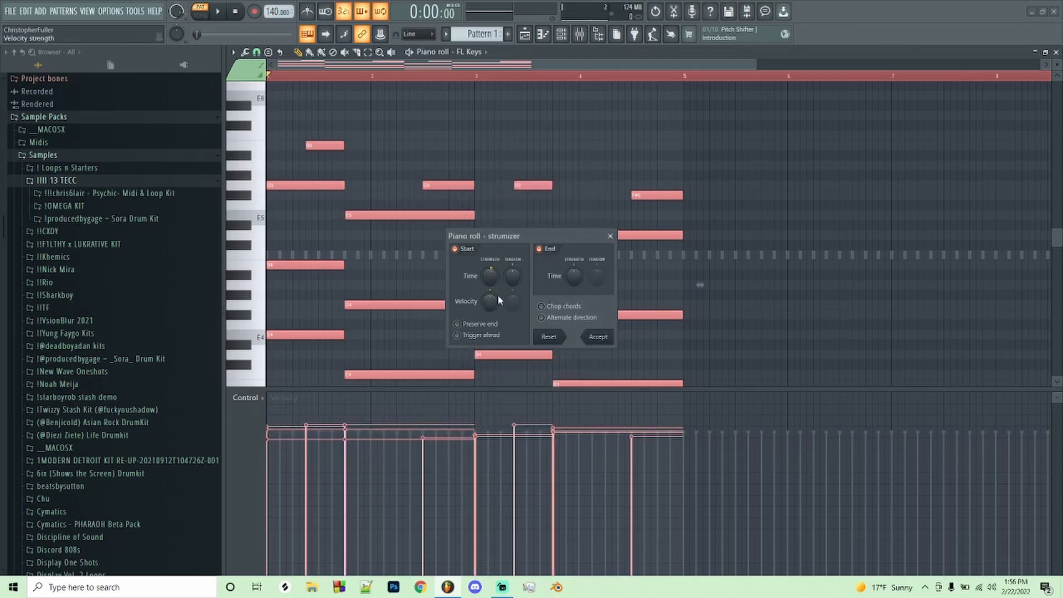
pyautogui.moveTo(490, 276)
pyautogui.mouseDown()
pyautogui.moveTo(490, 248)
pyautogui.moveTo(495, 274)
pyautogui.mouseUp()
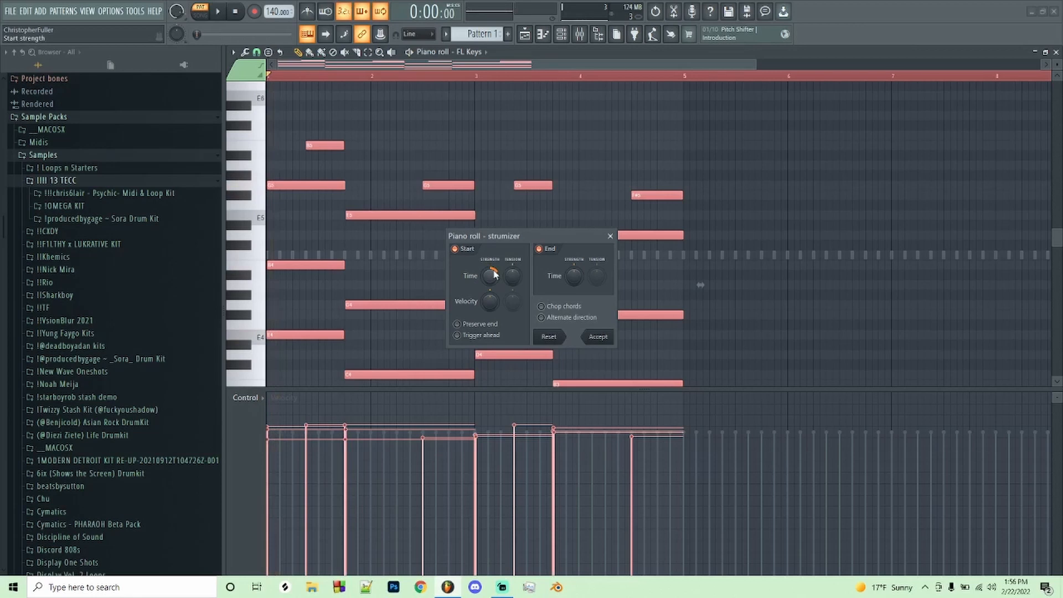
pyautogui.press('space')
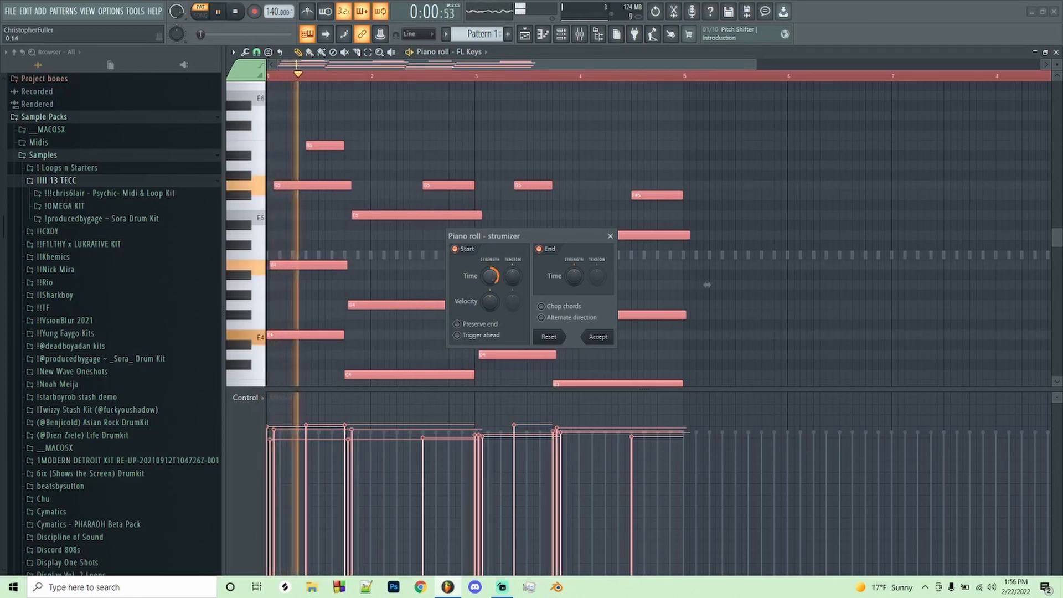
pyautogui.press('space')
pyautogui.press('space')
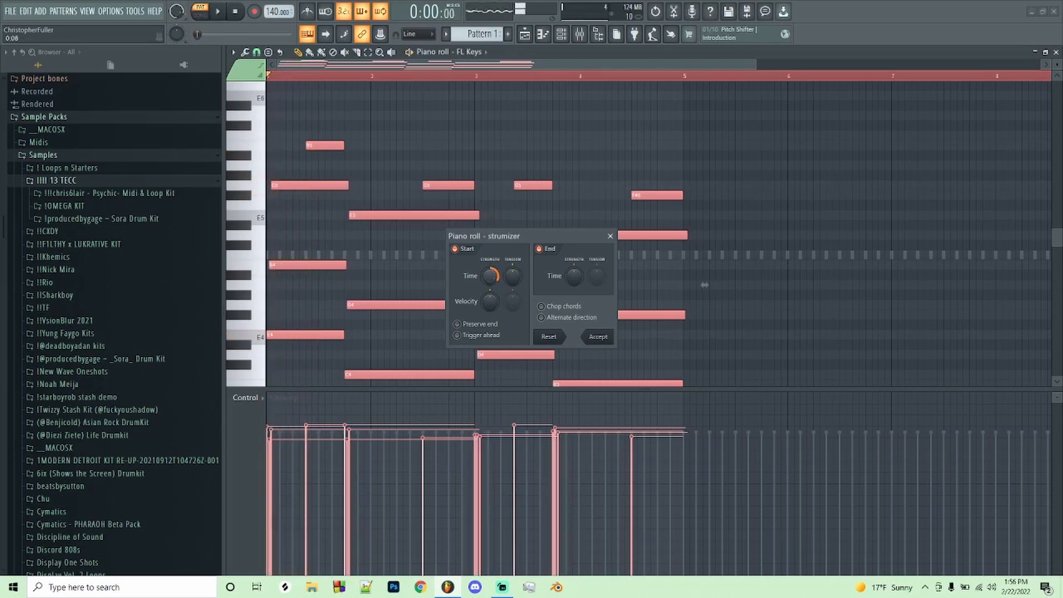
pyautogui.press('space')
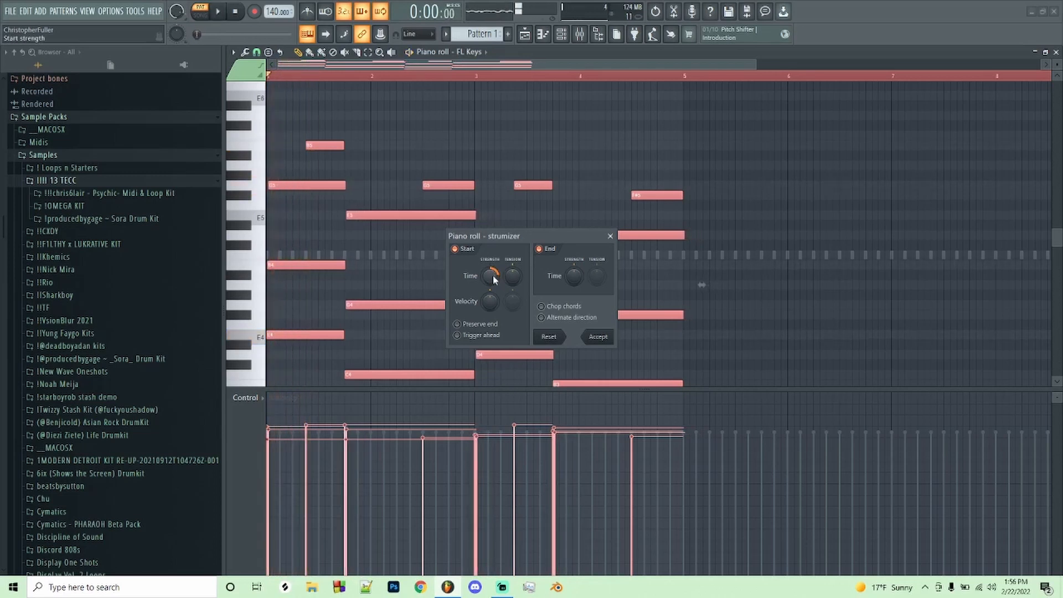
pyautogui.click(598, 337)
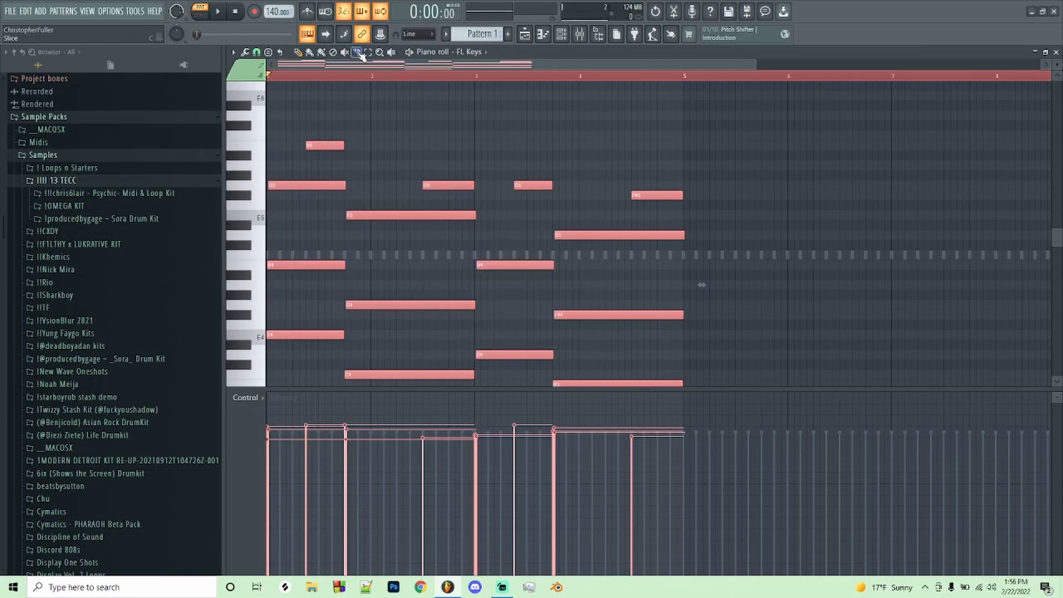
# Deselect the notes and play back the strummed chords with the melody.
pyautogui.scroll(-3, 713, 185)
pyautogui.scroll(1, 714, 177)
pyautogui.click(390, 165)
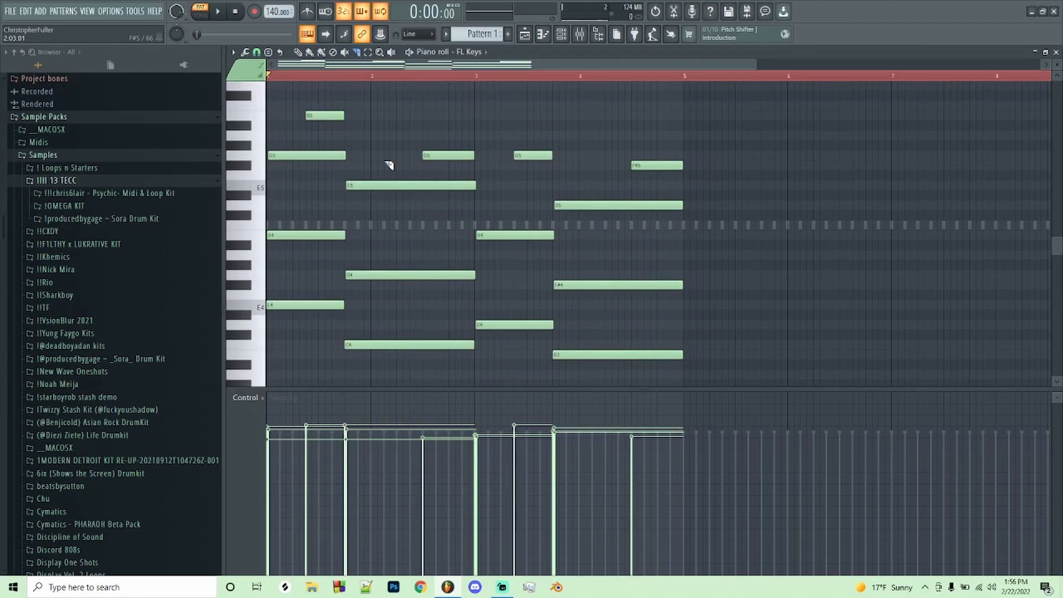
pyautogui.scroll(-2, 621, 172)
pyautogui.press('space')
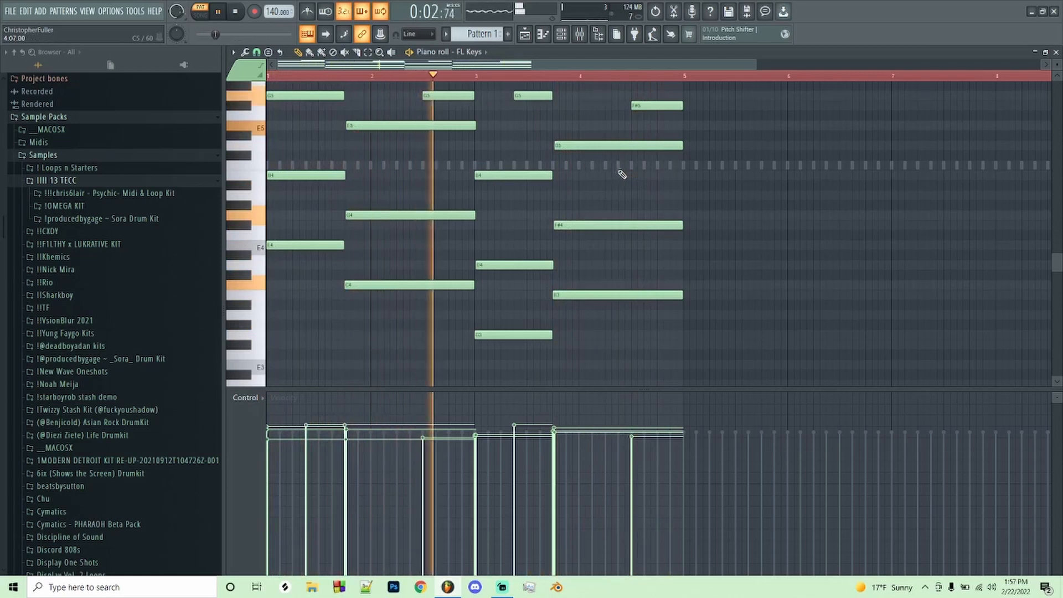
pyautogui.scroll(2, 642, 219)
pyautogui.scroll(-1, 645, 219)
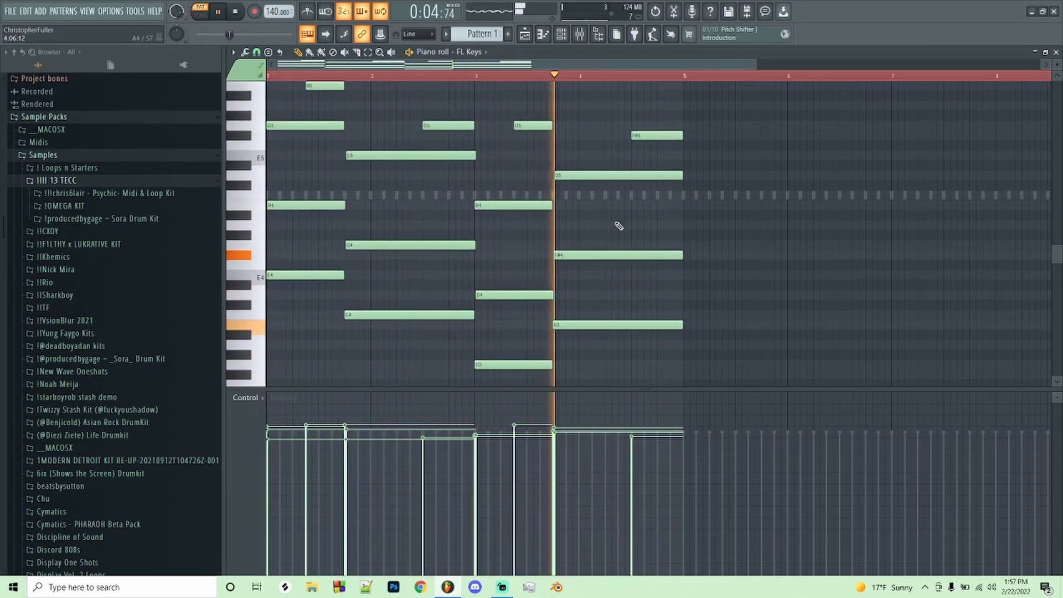
pyautogui.press('space')
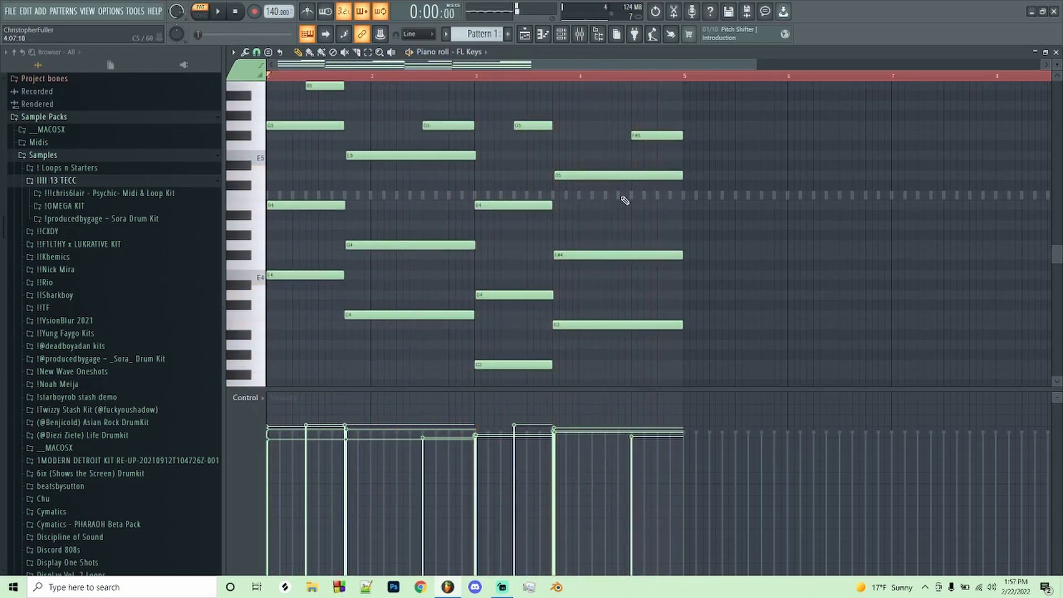
# Shorten the pattern's playback range so it ends after bar 4.
pyautogui.scroll(4, 622, 197)
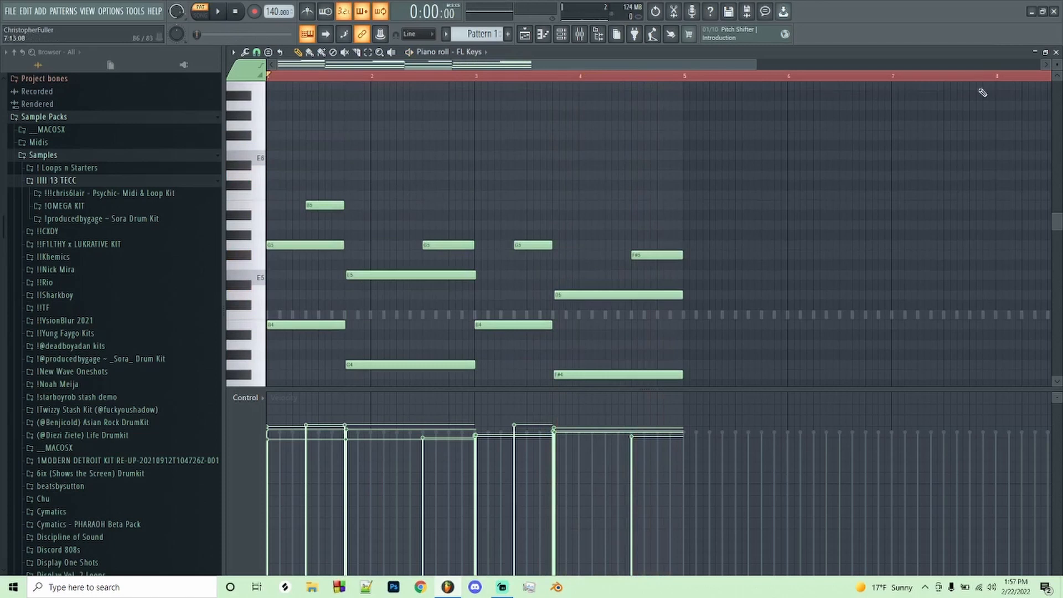
pyautogui.moveTo(1027, 84); pyautogui.dragTo(684, 114)
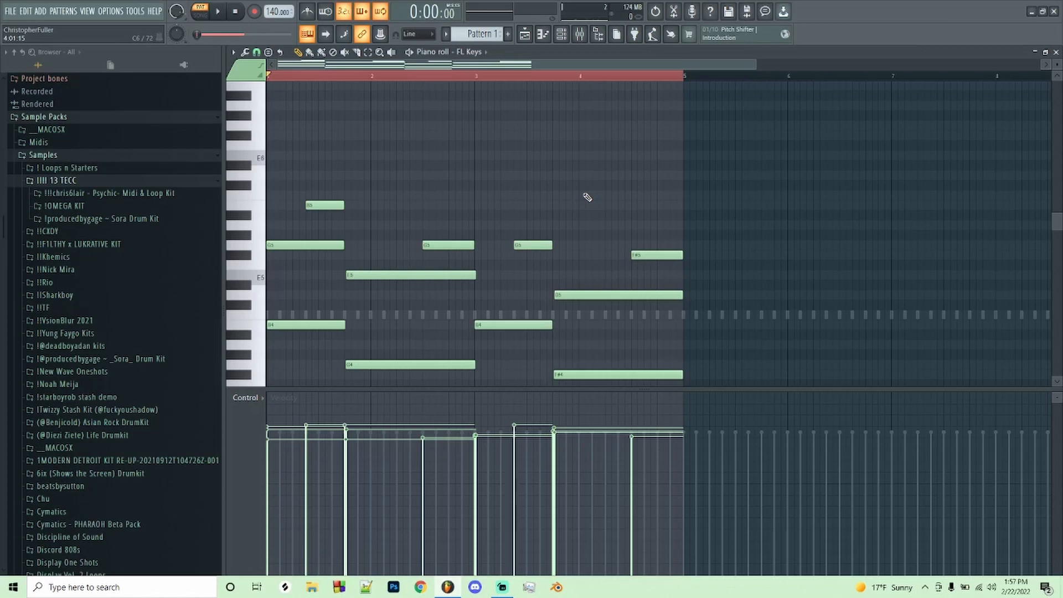
pyautogui.scroll(1, 375, 160)
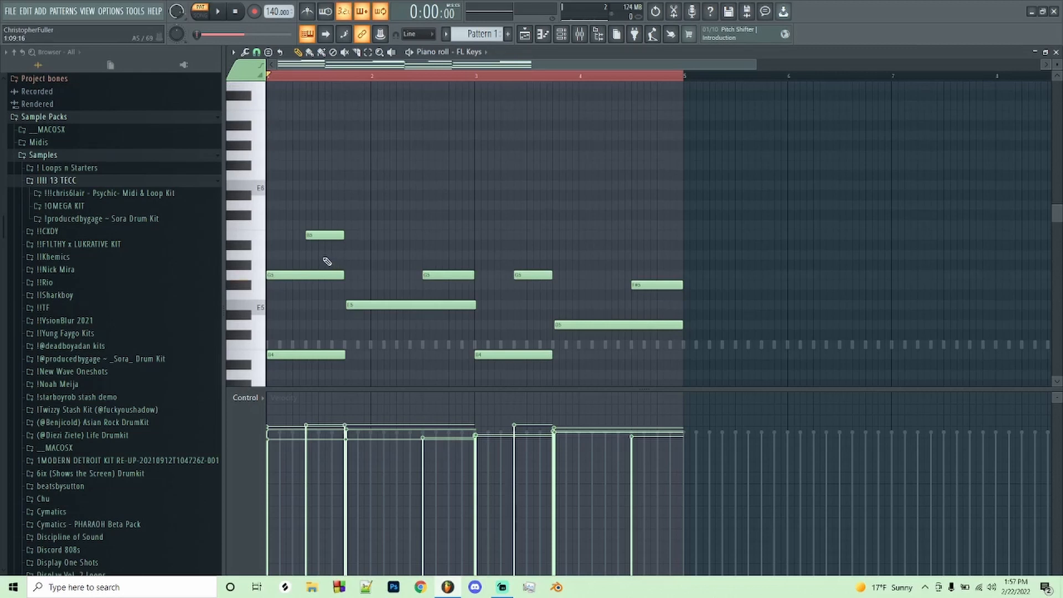
# Play the pattern briefly and draw a high run of F#6, G6, D7, C7 and B6 at half-beat intervals from bar 2.
pyautogui.press('space')
pyautogui.press('space')
pyautogui.click(369, 155)
pyautogui.moveTo(382, 156); pyautogui.dragTo(403, 167)
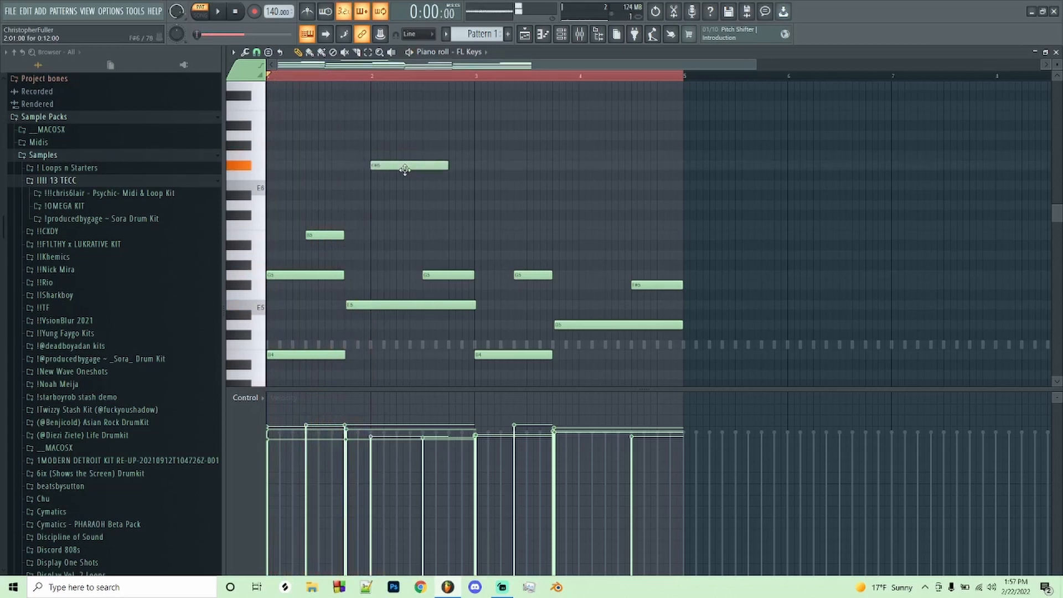
pyautogui.click(382, 156)
pyautogui.moveTo(397, 115); pyautogui.dragTo(423, 126)
pyautogui.click(397, 96)
pyautogui.rightClick(407, 105)
pyautogui.rightClick(412, 115)
pyautogui.press('ctrl')
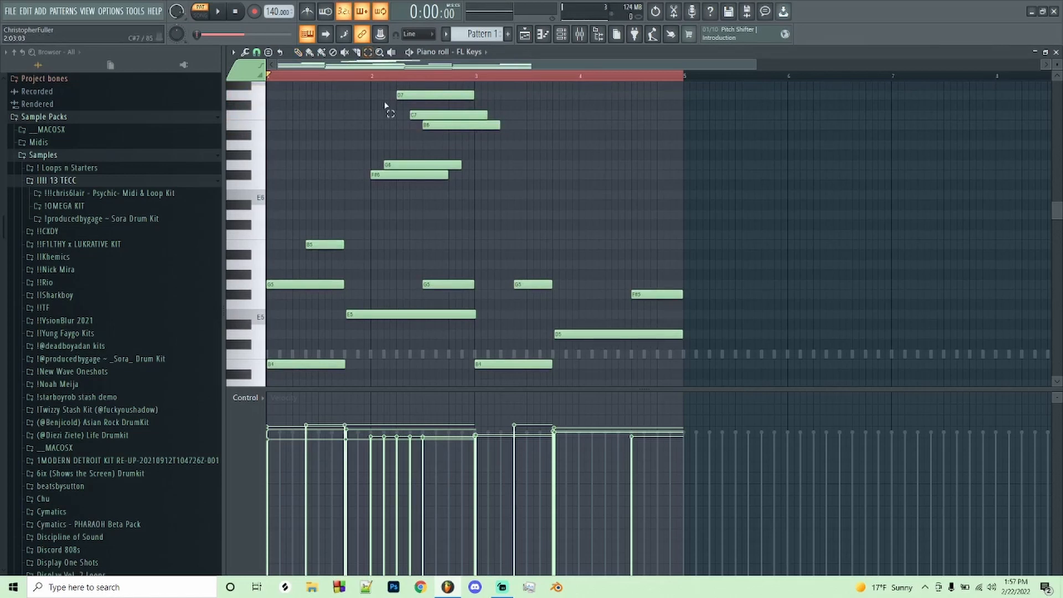
# Shorten the F#6, G6, D7, C7 and B6 notes of the bar 2 run to half a beat each.
pyautogui.hotkey('ctrl', 'Right')
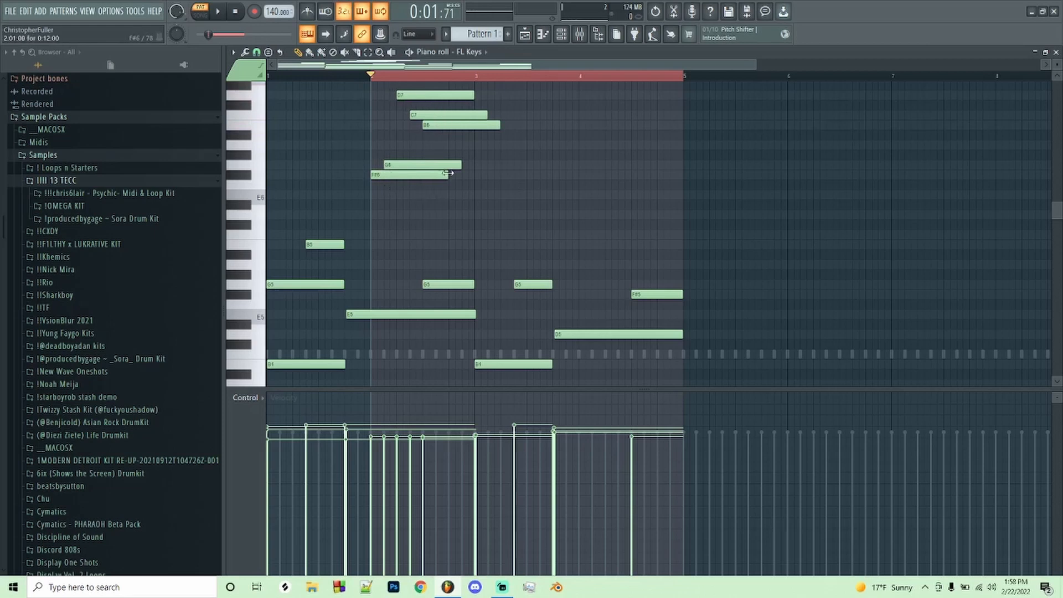
pyautogui.moveTo(448, 173); pyautogui.dragTo(394, 177)
pyautogui.moveTo(473, 96); pyautogui.dragTo(409, 96)
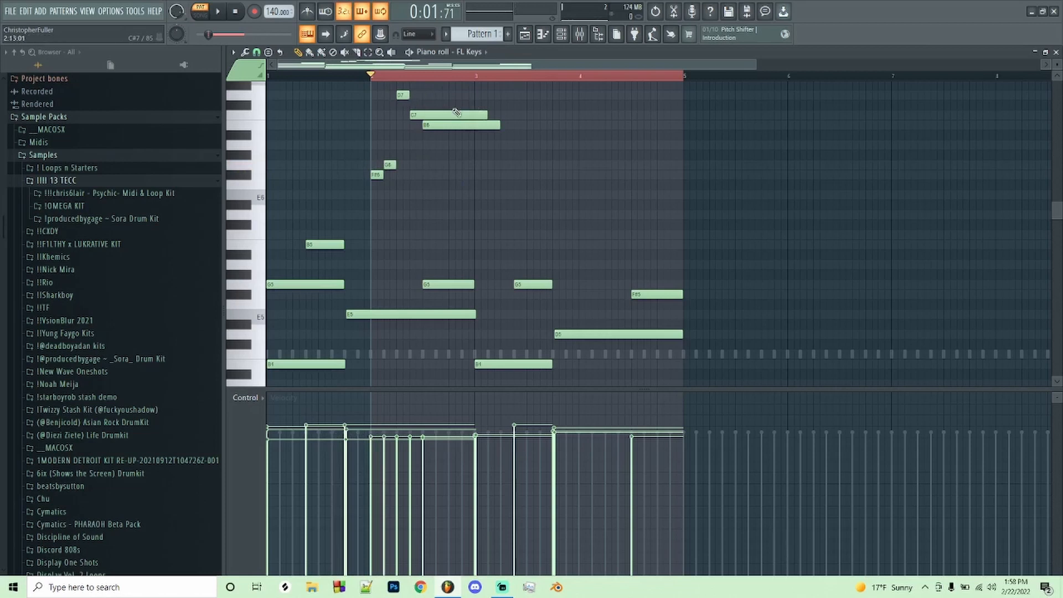
pyautogui.moveTo(486, 115); pyautogui.dragTo(435, 115)
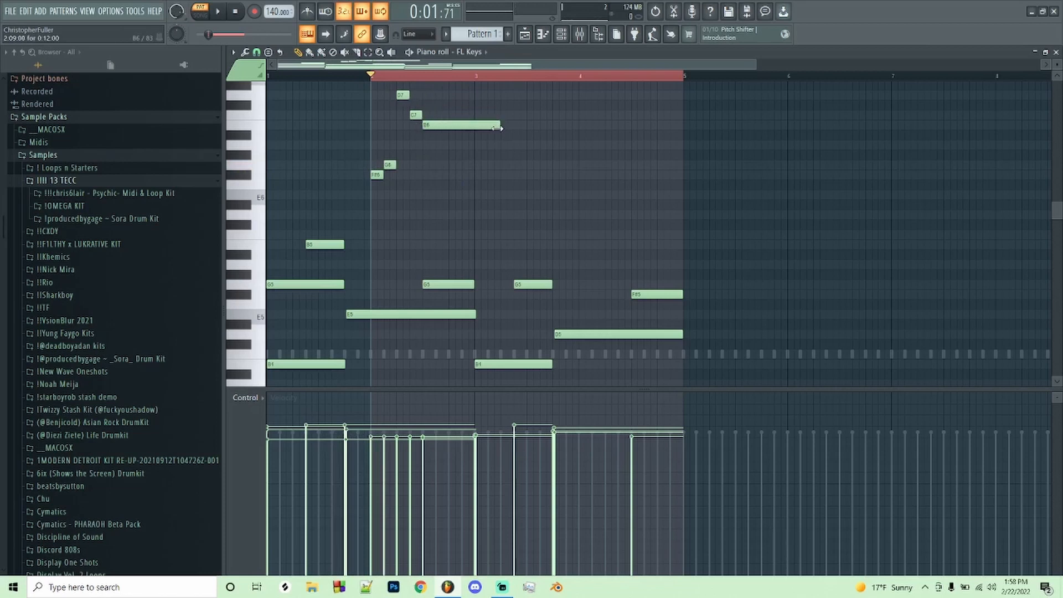
pyautogui.moveTo(501, 128); pyautogui.dragTo(435, 128)
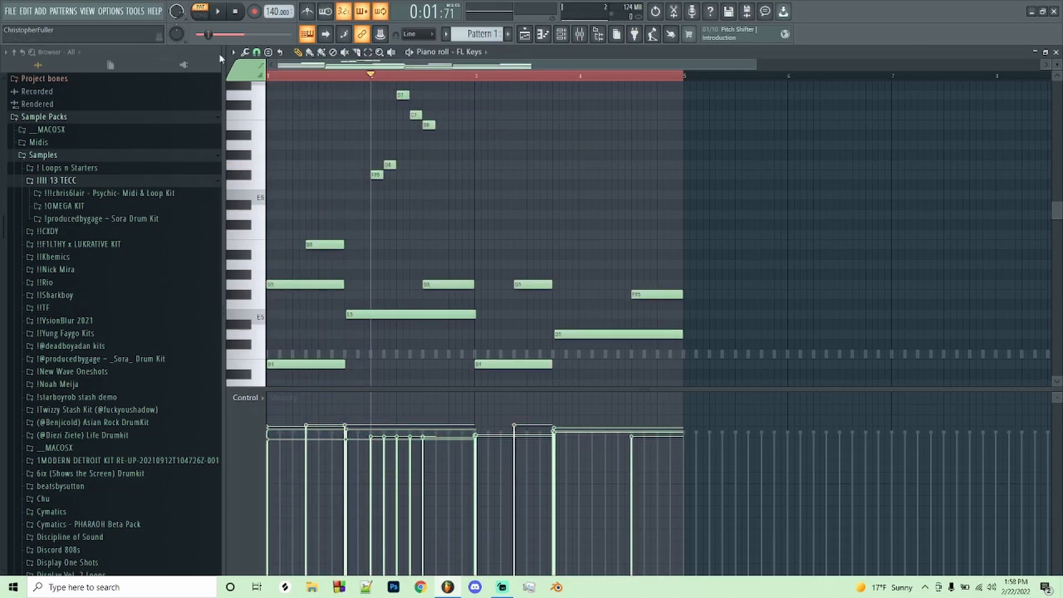
# Play the pattern and rework the bar 2 run to G6, A6, D7, C7 and B6, starting on beat 2.
pyautogui.click(237, 12)
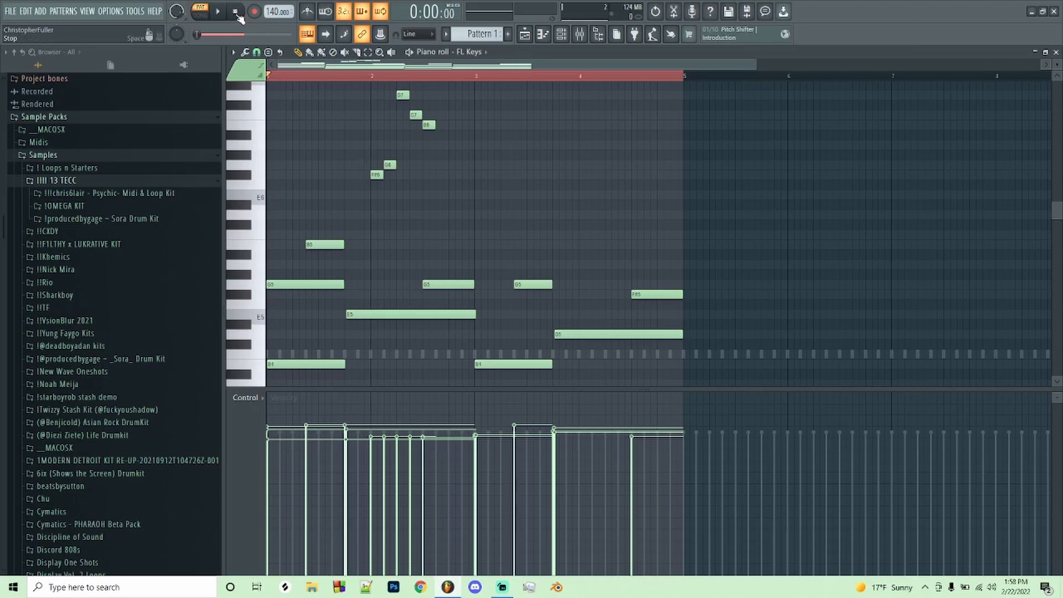
pyautogui.press('space')
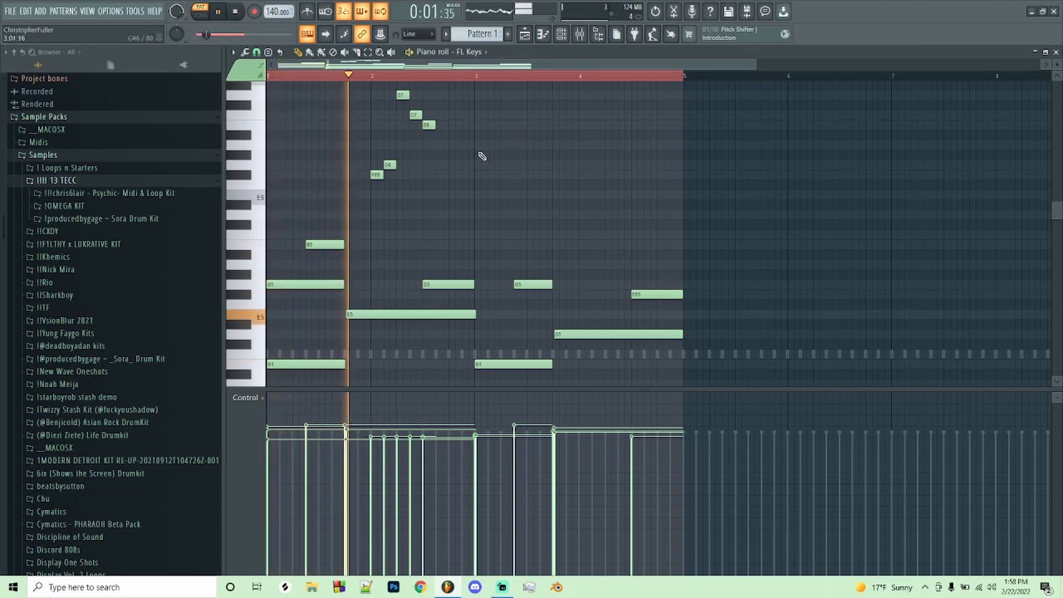
pyautogui.hotkey('ctrl', 'z')
pyautogui.press('space')
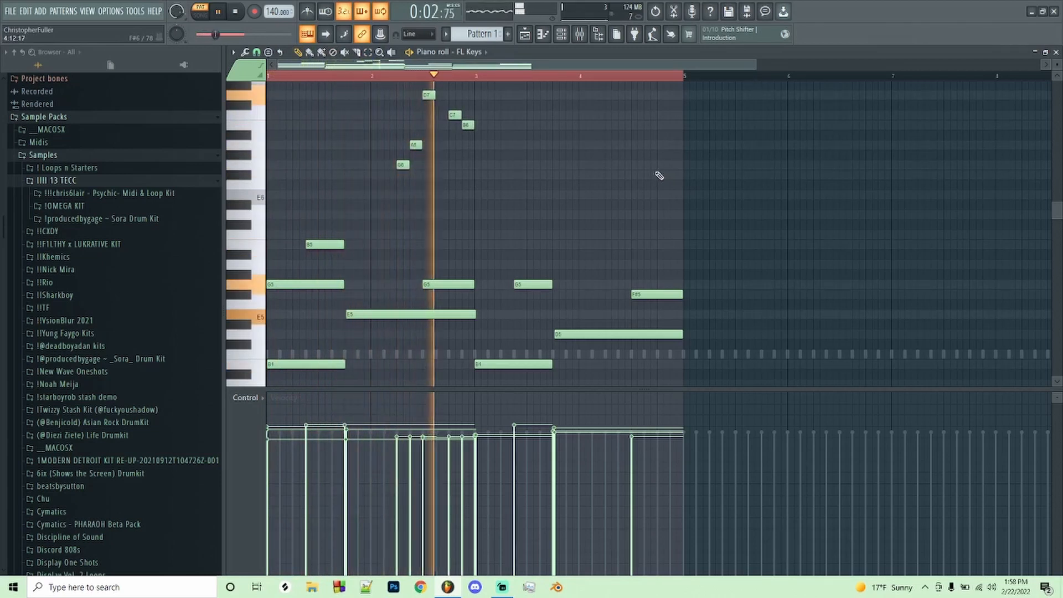
pyautogui.press('space')
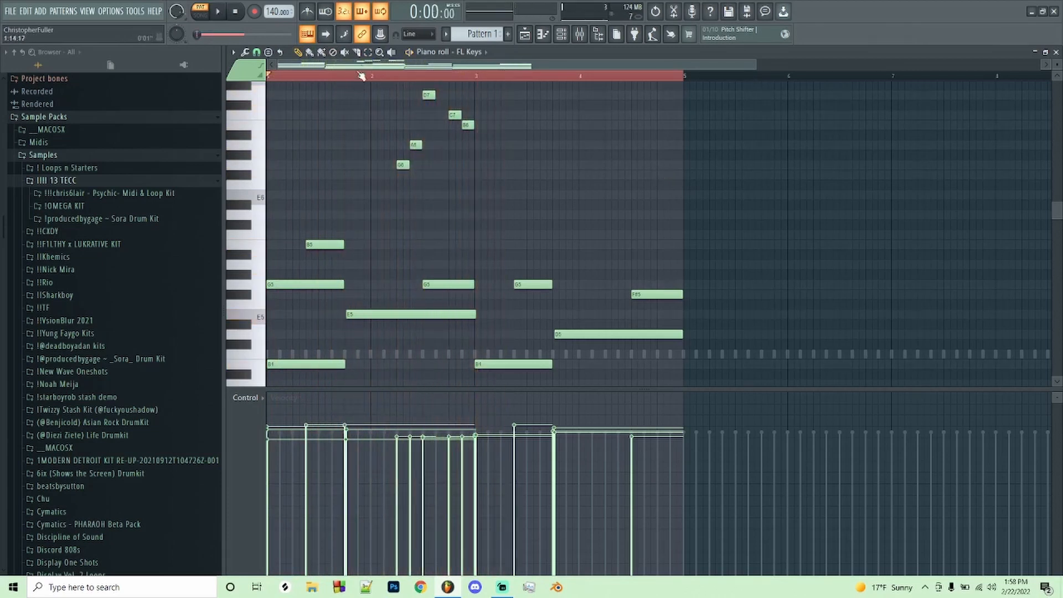
# Lengthen the run's D7 to one beat and copy the whole run to the same position in bar 4.
pyautogui.moveTo(372, 85); pyautogui.dragTo(529, 180)
pyautogui.keyDown('ctrl'); pyautogui.click(529, 181); pyautogui.keyUp('ctrl')
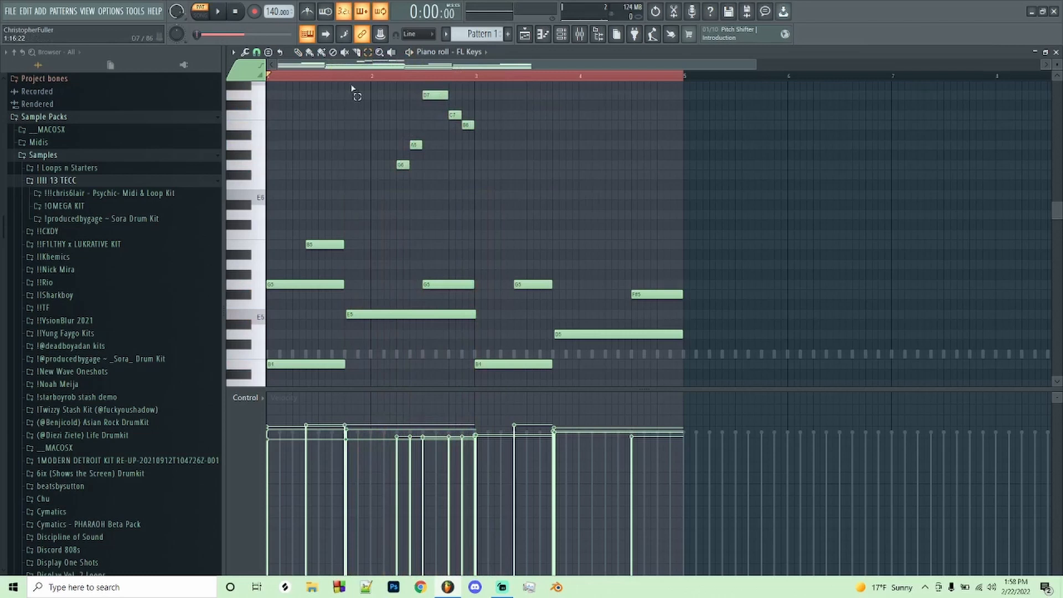
pyautogui.hotkey('ctrl', 'v')
pyautogui.click(298, 52)
pyautogui.moveTo(296, 167); pyautogui.dragTo(608, 175)
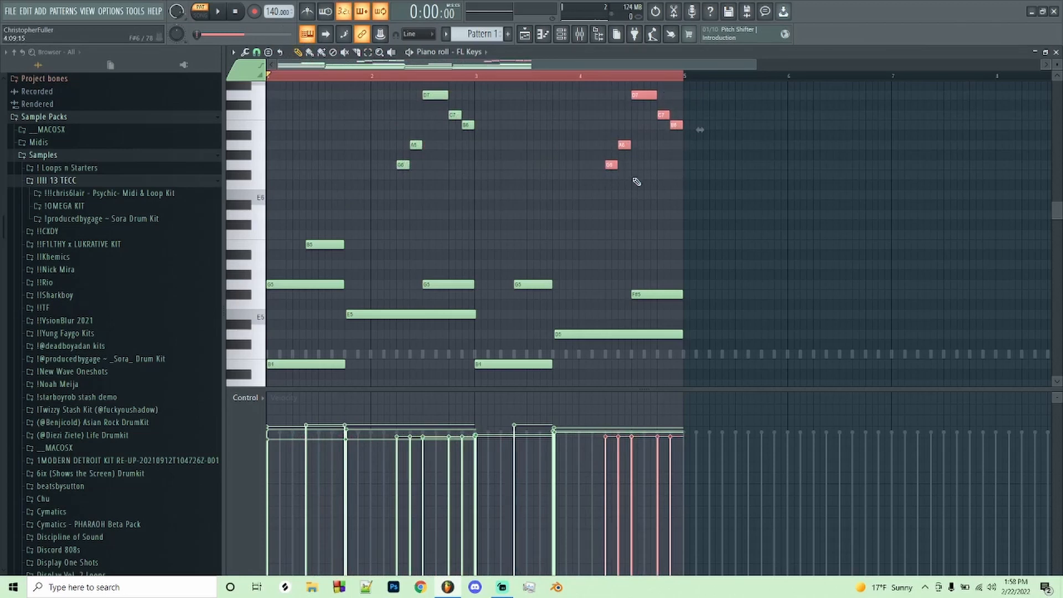
pyautogui.keyDown('ctrl'); pyautogui.click(651, 228); pyautogui.keyUp('ctrl')
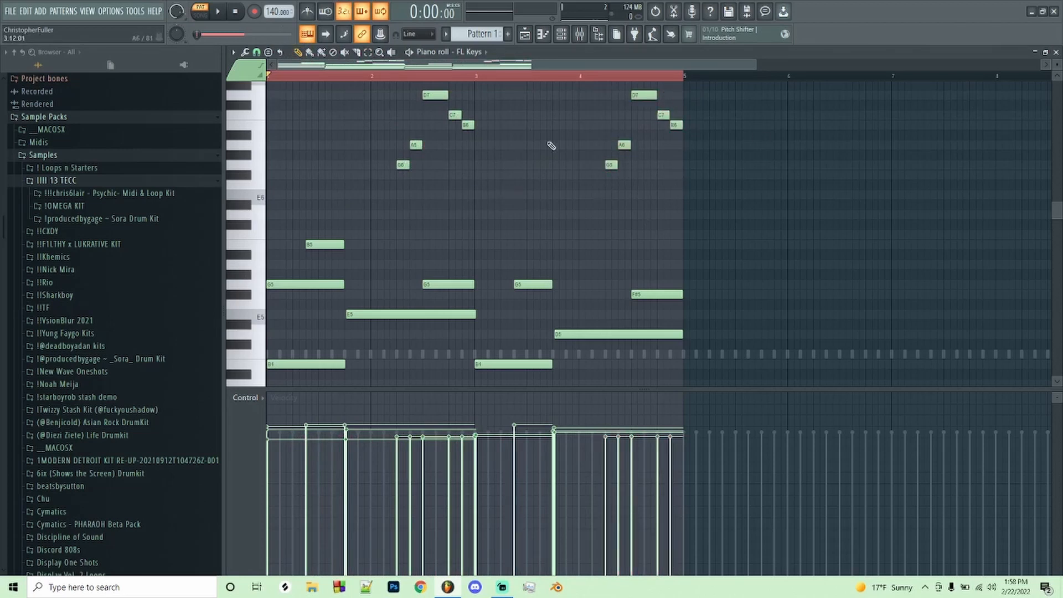
# Change the last three notes of the bar 4 run to F#6, G6 and A6, and add a long B6 at bar 1.
pyautogui.press('space')
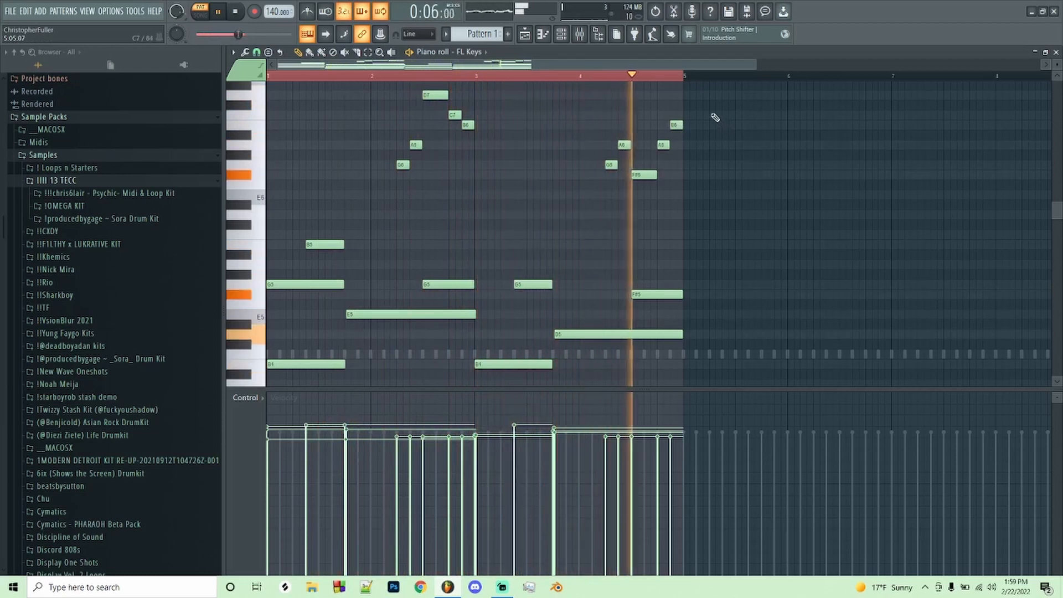
pyautogui.click(275, 124)
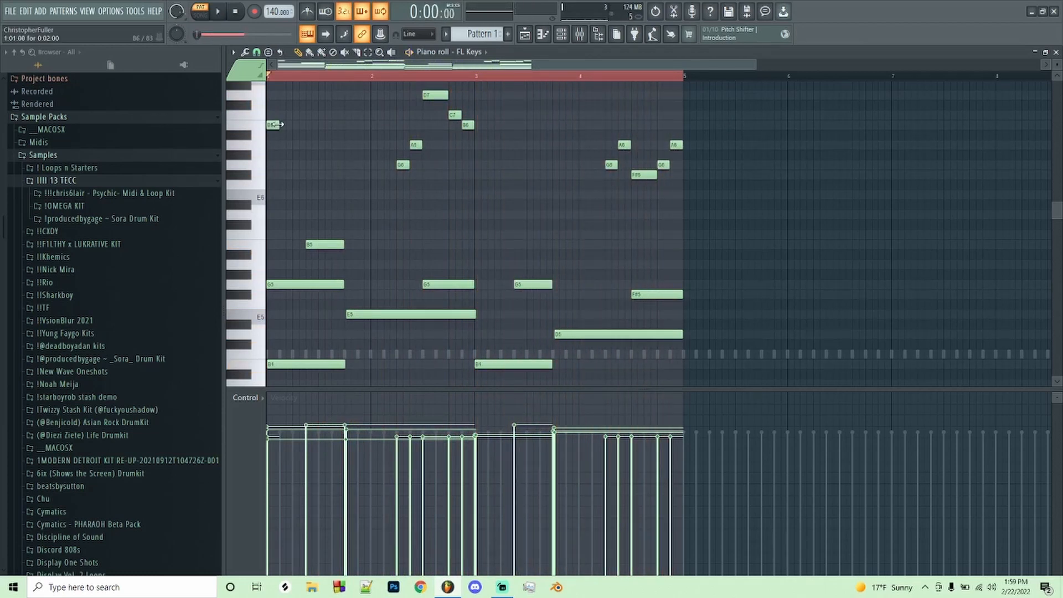
pyautogui.moveTo(279, 125); pyautogui.dragTo(314, 126)
pyautogui.scroll(2, 309, 150)
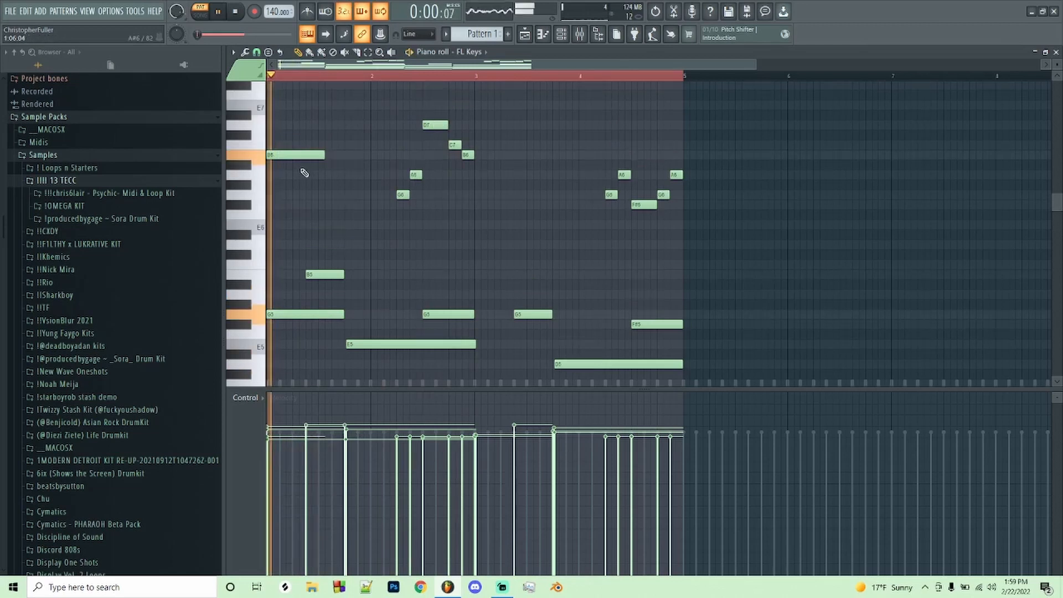
pyautogui.press('space')
# Add two-beat G6 and F#6 notes on beat 4 of bars 1 and 3, and make B6 last three beats at the start of both bars.
pyautogui.click(349, 194)
pyautogui.moveTo(367, 198); pyautogui.dragTo(397, 198)
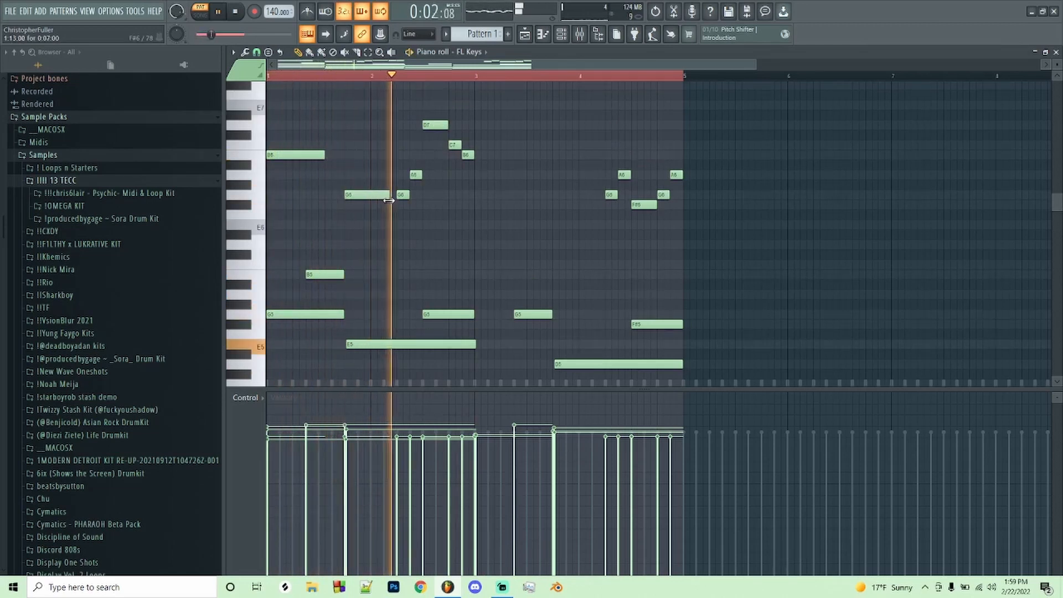
pyautogui.click(474, 154)
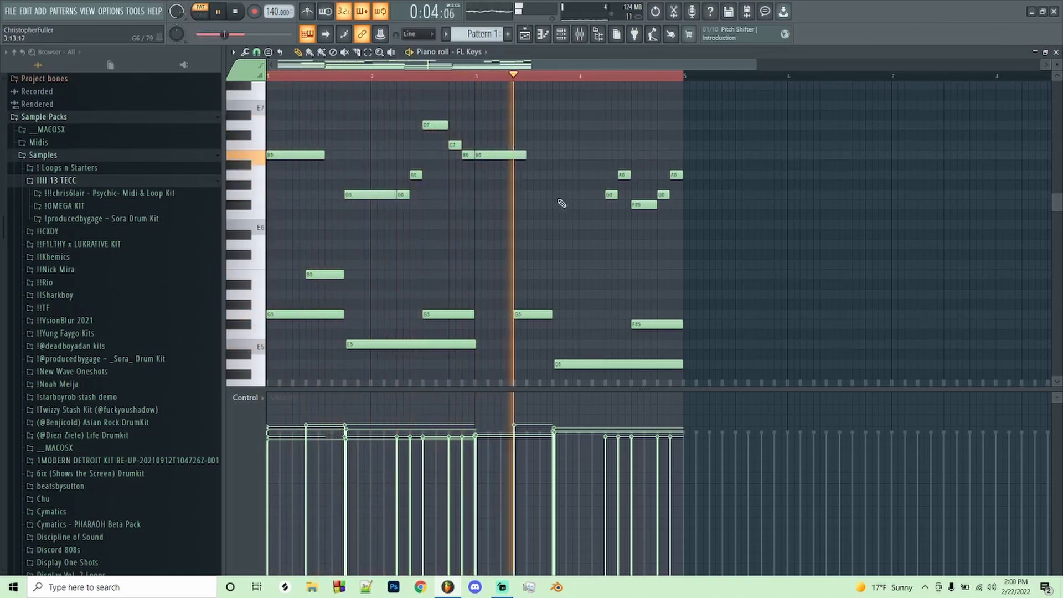
pyautogui.click(556, 205)
pyautogui.press('space')
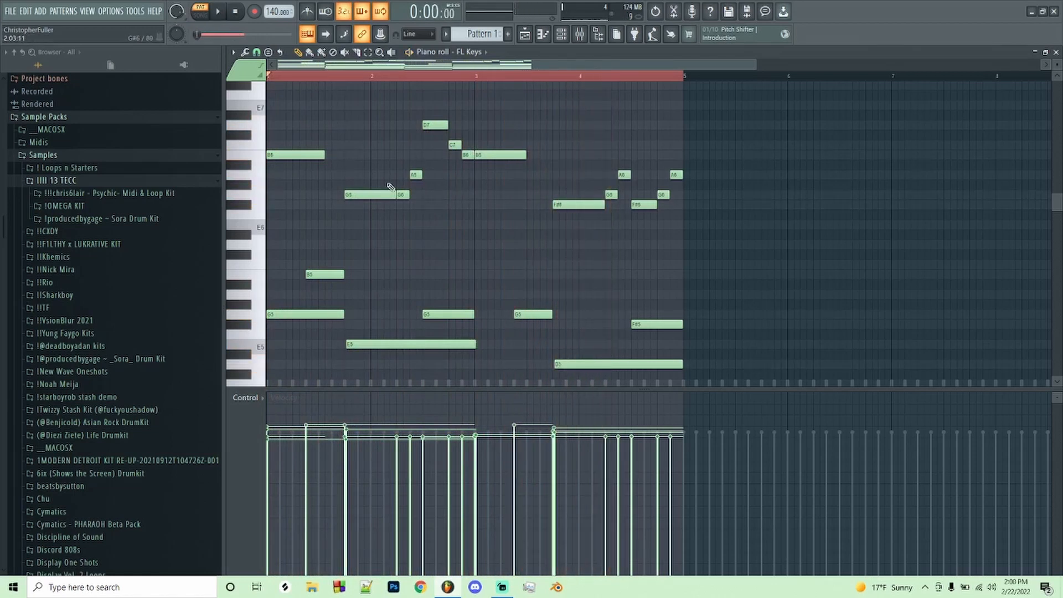
pyautogui.moveTo(323, 155); pyautogui.dragTo(344, 154)
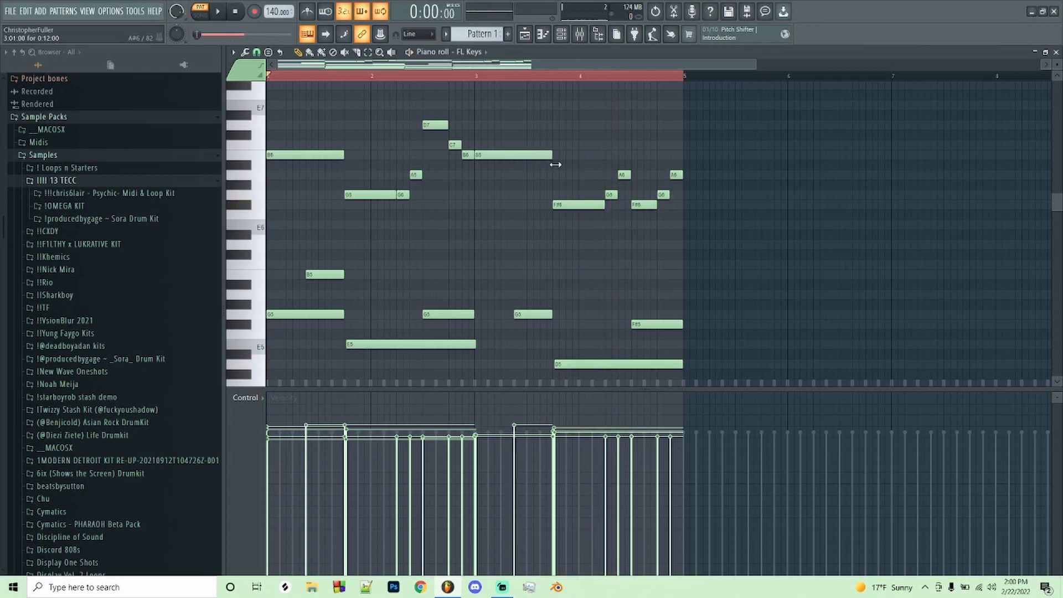
# Duplicate the lowest chord notes E4, C4, G3 and B3 one octave down as E3, C3, G2 and B2.
pyautogui.scroll(-8, 401, 131)
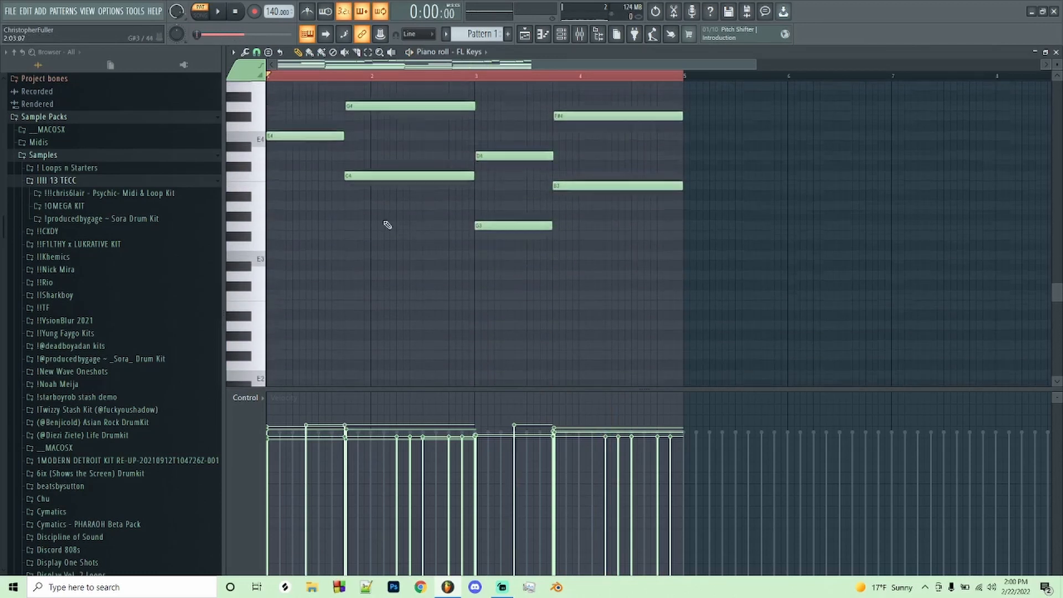
pyautogui.click(305, 135)
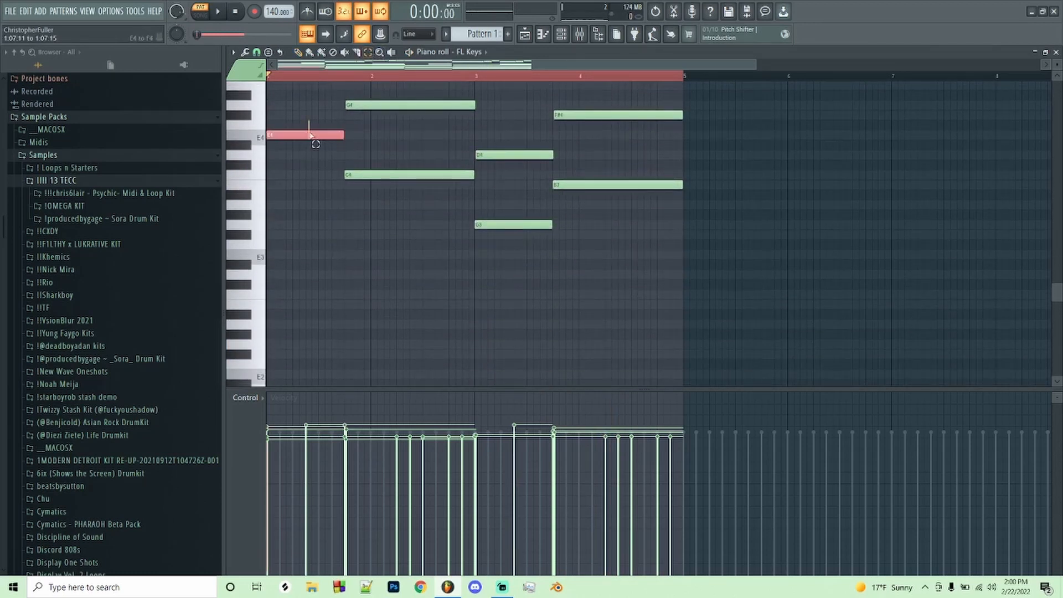
pyautogui.keyDown('shift'); pyautogui.click(409, 175); pyautogui.keyUp('shift')
pyautogui.keyDown('shift'); pyautogui.click(513, 224); pyautogui.keyUp('shift')
pyautogui.keyDown('shift'); pyautogui.click(602, 186); pyautogui.keyUp('shift')
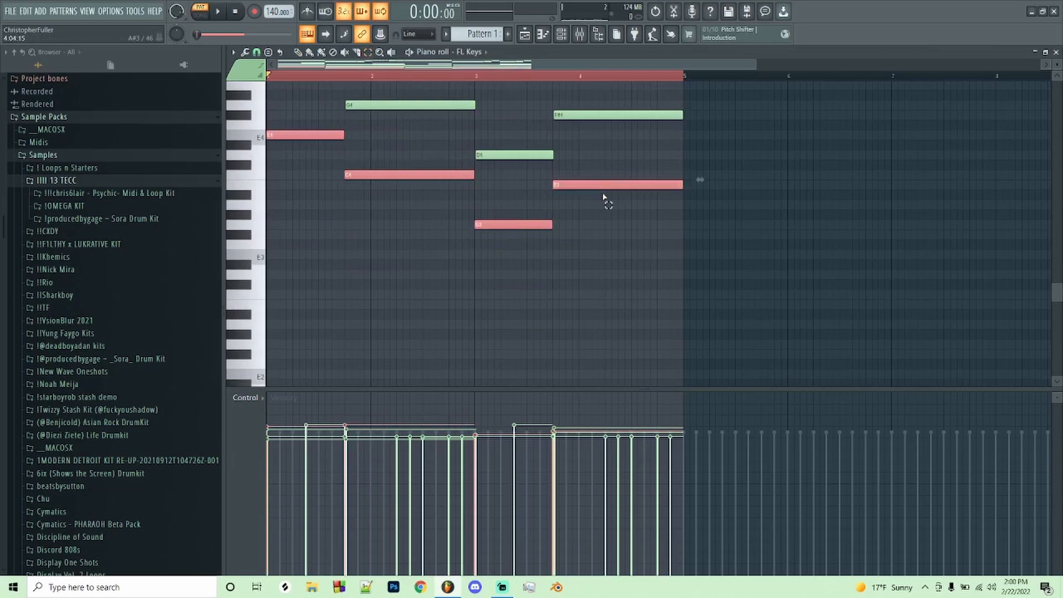
pyautogui.hotkey('ctrl', 'c')
pyautogui.hotkey('ctrl', 'v')
pyautogui.hotkey('ctrl', 'Down')
pyautogui.hotkey('shift', 'Left')
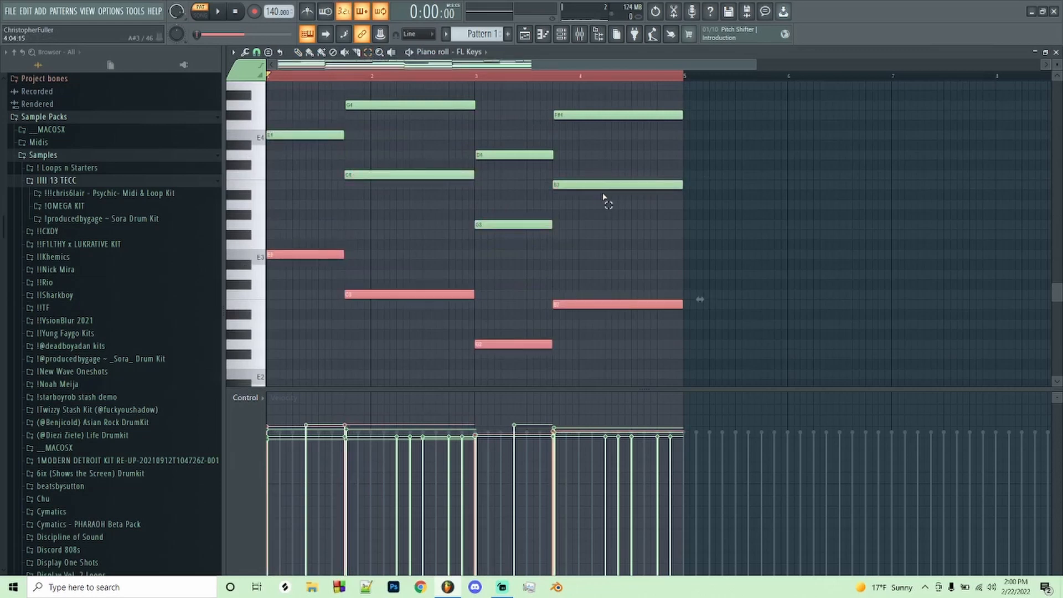
# Deselect the bass notes and play back the pattern with the octave-doubled bass.
pyautogui.click(367, 190)
pyautogui.press('space')
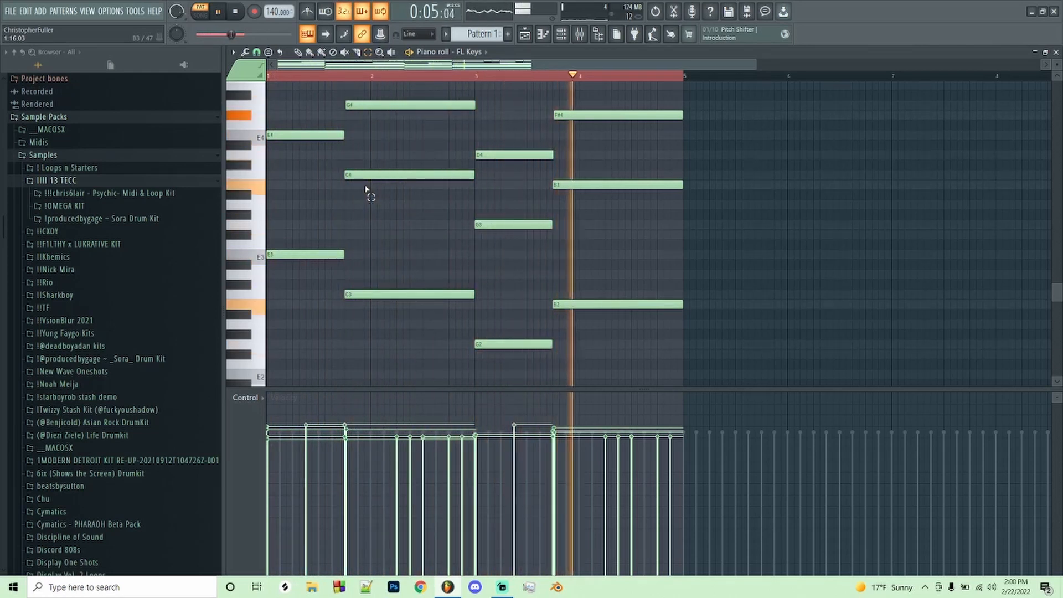
pyautogui.press('space')
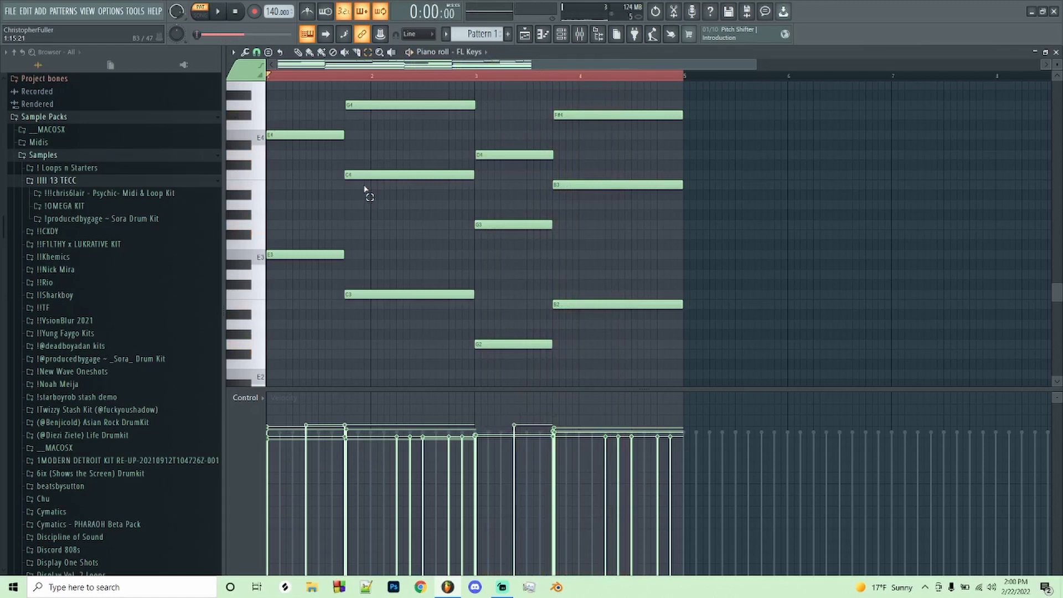
pyautogui.scroll(10, 364, 186)
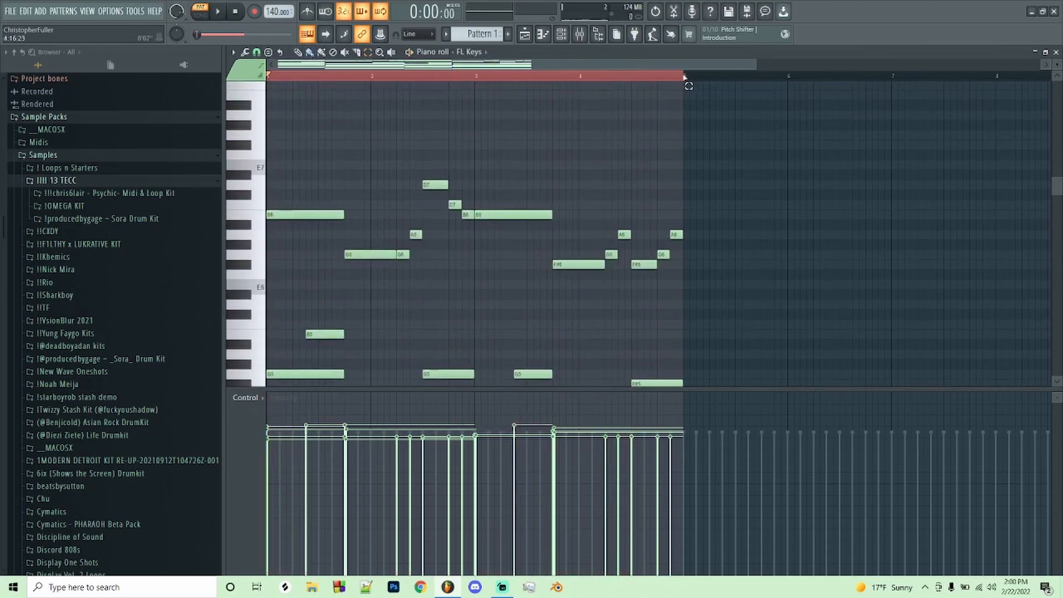
pyautogui.moveTo(267, 76); pyautogui.dragTo(685, 100)
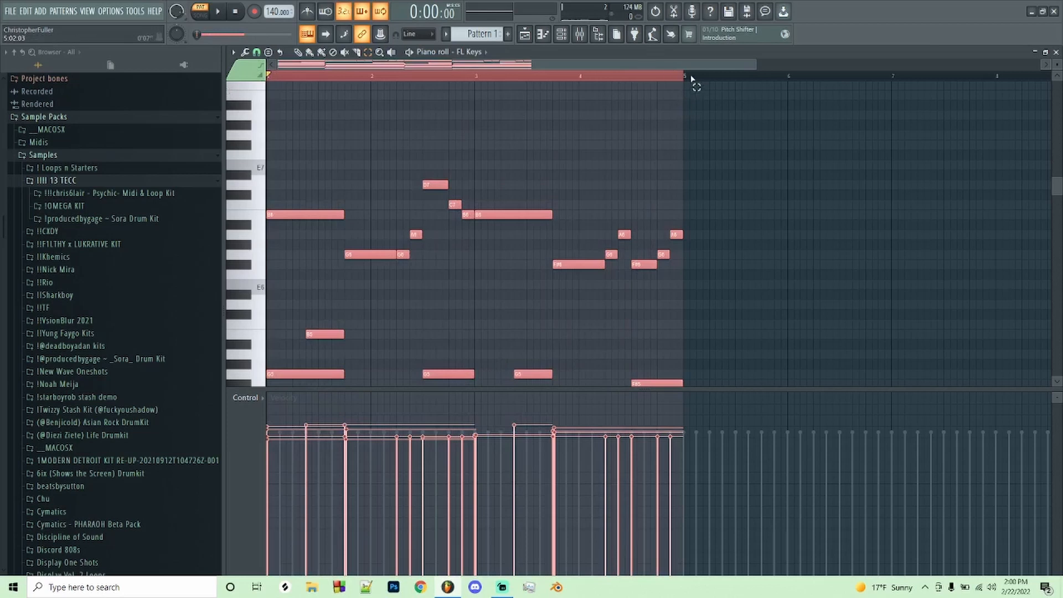
pyautogui.click(536, 105)
pyautogui.click(534, 105)
pyautogui.hotkey('ctrl', 'a')
pyautogui.hotkey('ctrl', 'b')
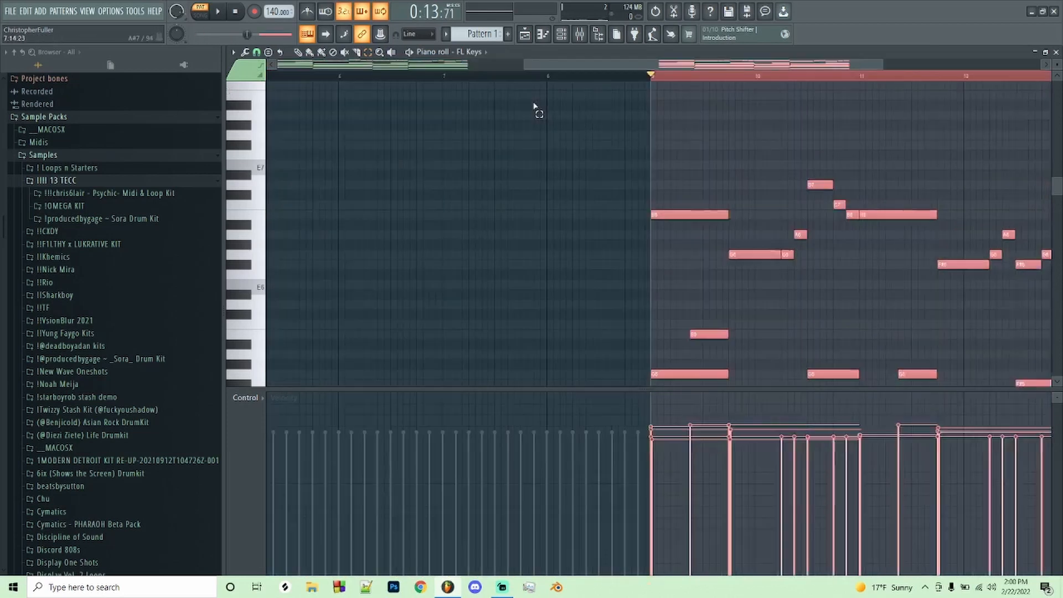
pyautogui.scroll(-3, 712, 212)
pyautogui.press('Delete')
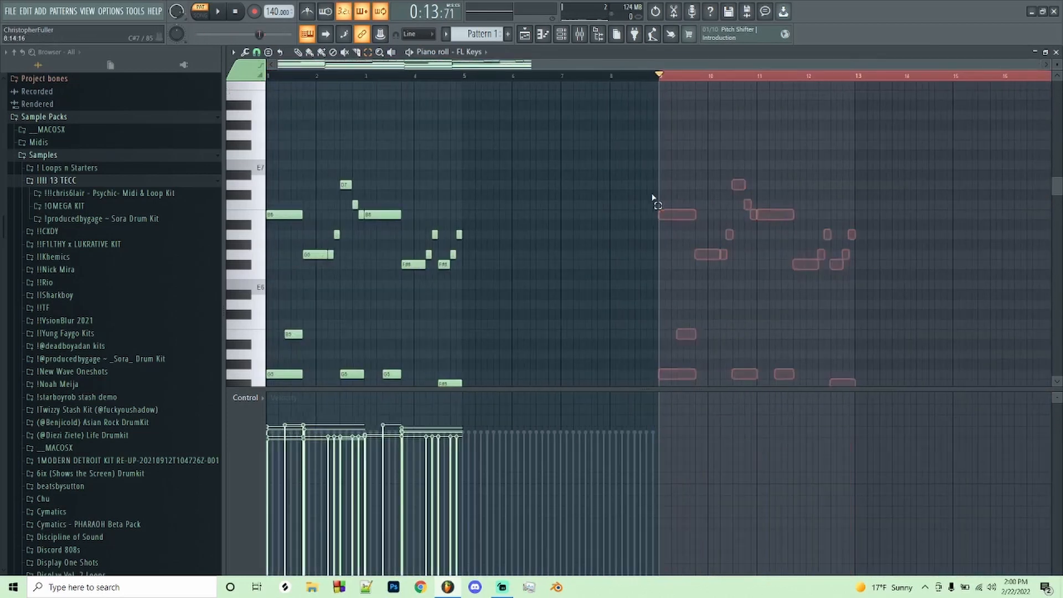
# Duplicate all the notes of bars 1 to 4 into bars 5 to 8.
pyautogui.scroll(-5, 535, 227)
pyautogui.hotkey('ctrl', 'a')
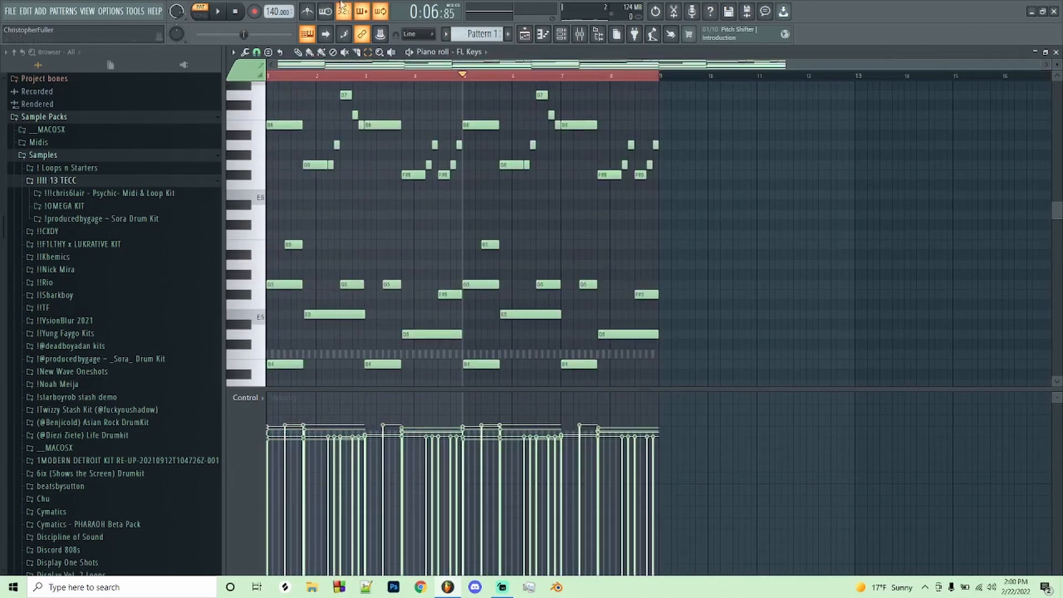
# Try G7 and F#7 above the melody in bar 7 during playback, and delete the extra B6 that follows.
pyautogui.scroll(3, 542, 176)
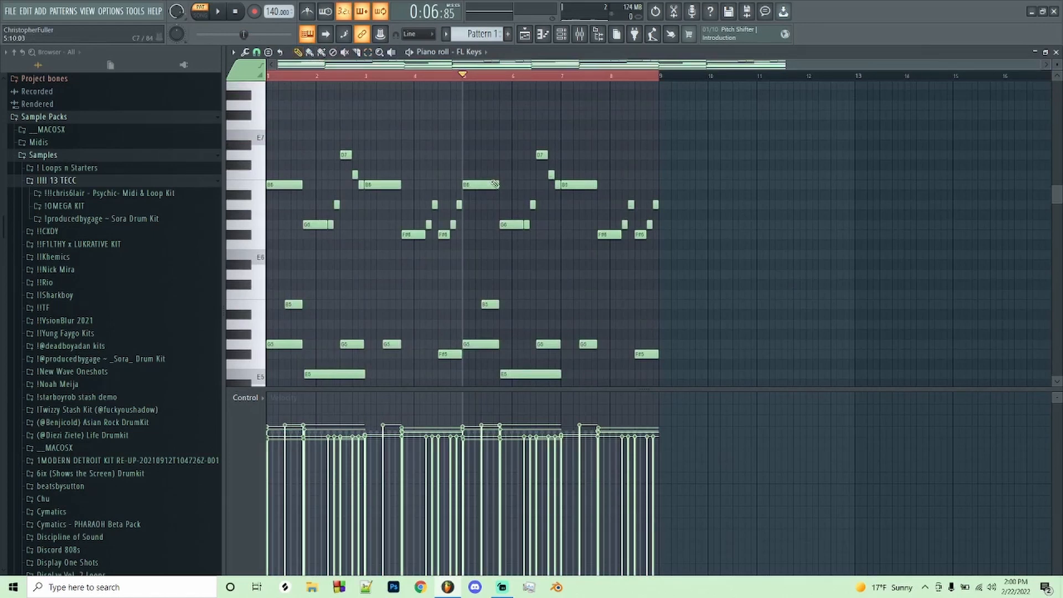
pyautogui.press('space')
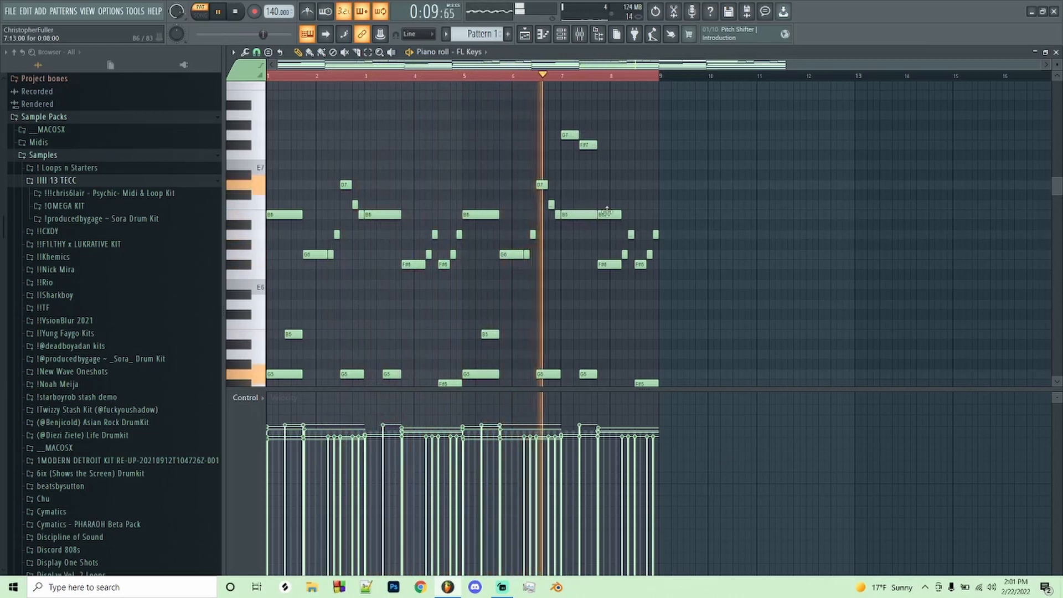
pyautogui.rightClick(608, 215)
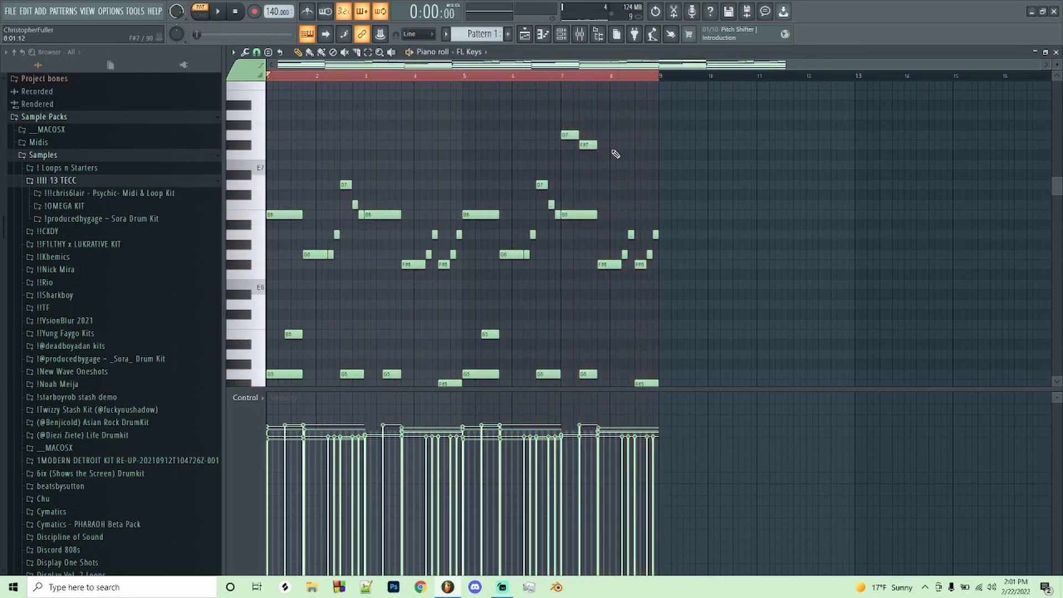
# Replace the long B6 in bar 7 with a three-beat D7, add a three-beat C7 near beat 4, and play back.
pyautogui.press('space')
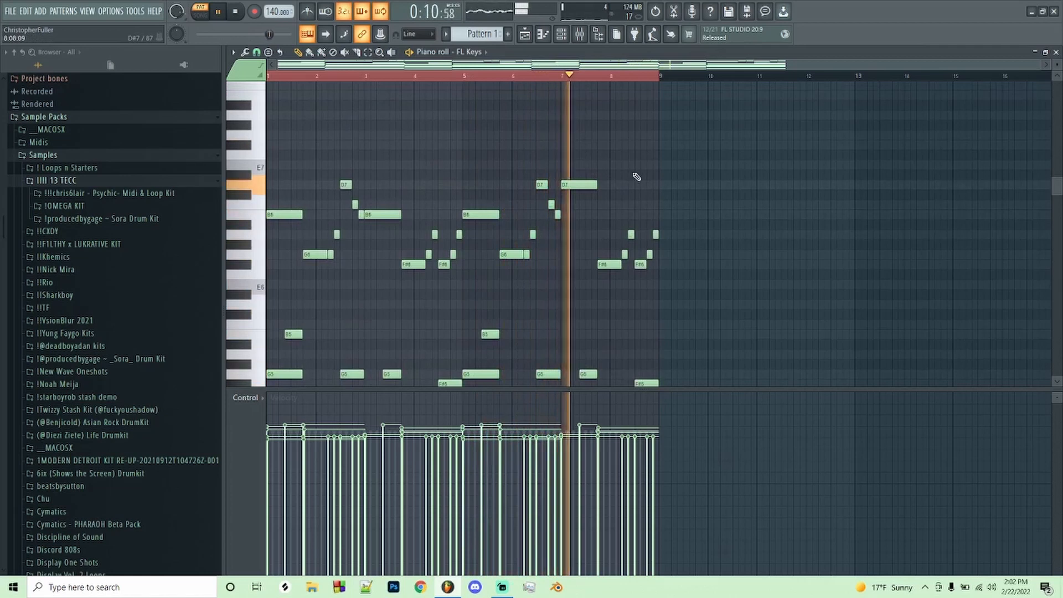
pyautogui.click(596, 213)
pyautogui.press('space')
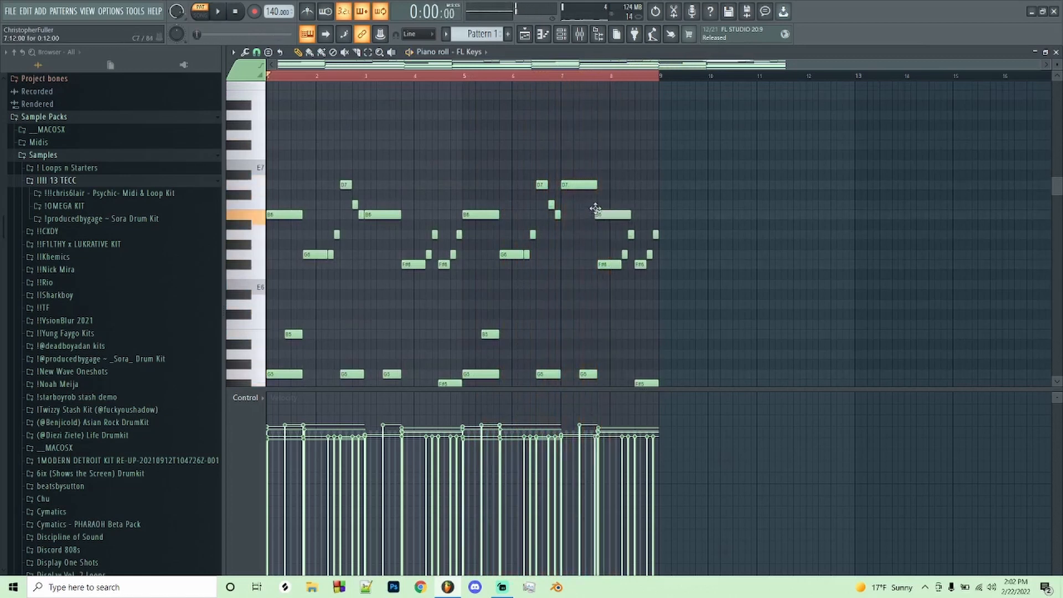
pyautogui.moveTo(595, 208); pyautogui.dragTo(617, 264)
pyautogui.press('space')
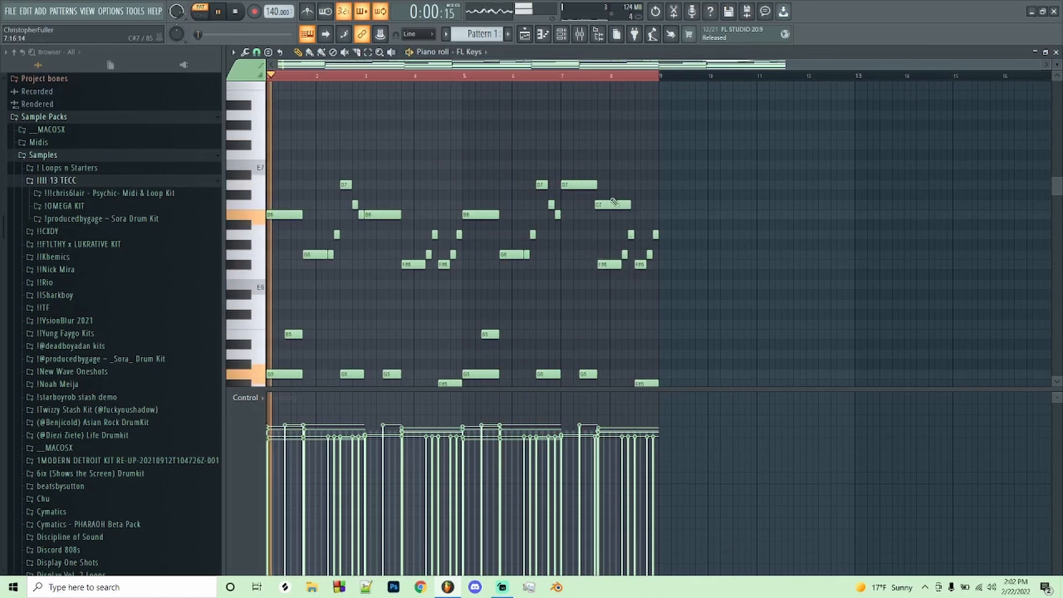
# Delete the three-beat C7 near beat 4 of bar 7 and play back from bar 7.
pyautogui.rightClick(612, 204)
pyautogui.click(561, 76)
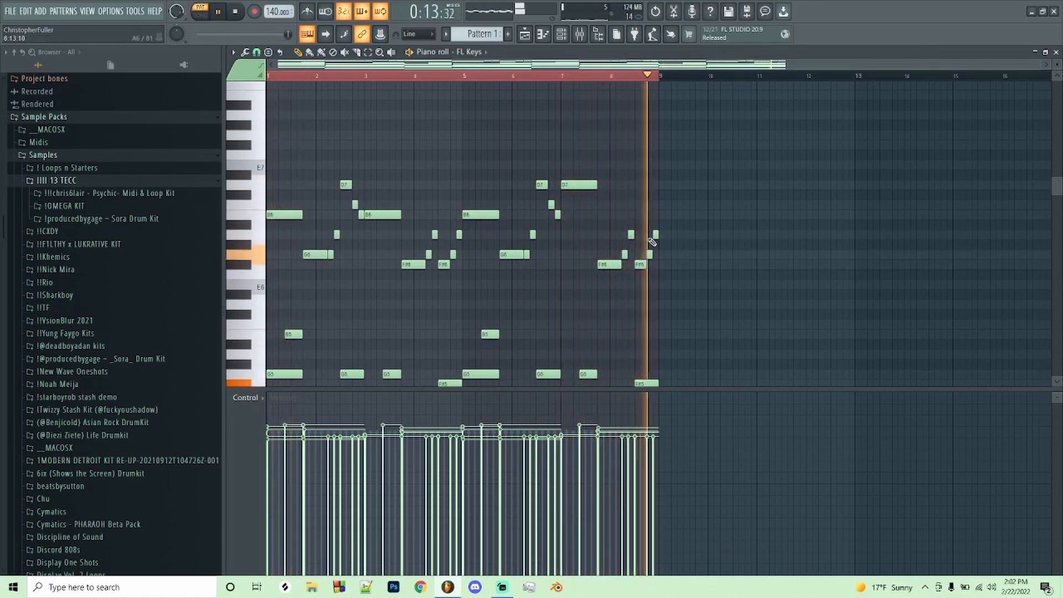
pyautogui.press('space')
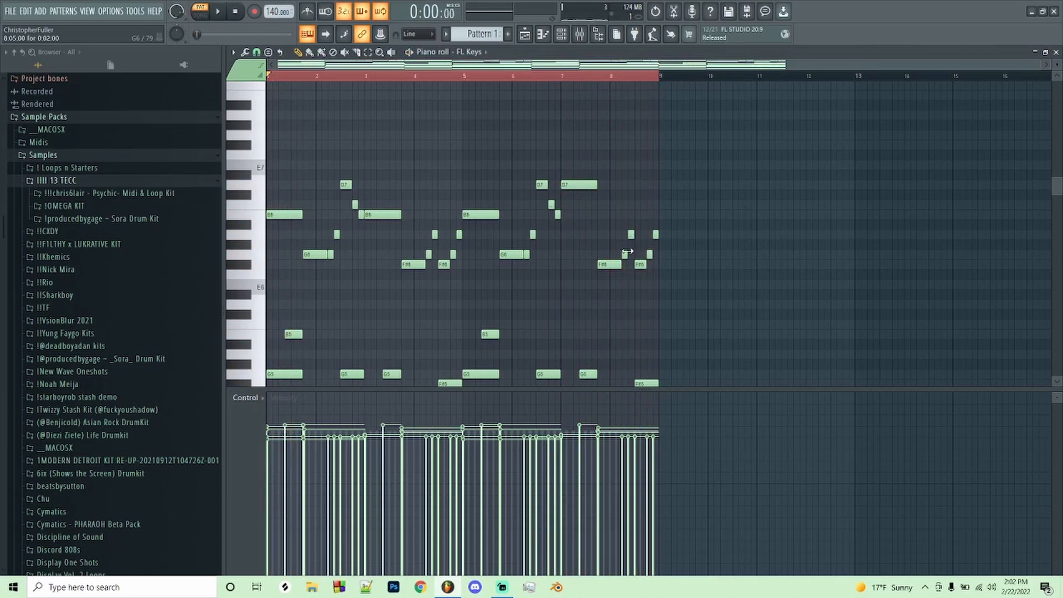
# Lower the last high melody note of bar 8 to F#6 and play back the pattern.
pyautogui.click(656, 264)
pyautogui.press('space')
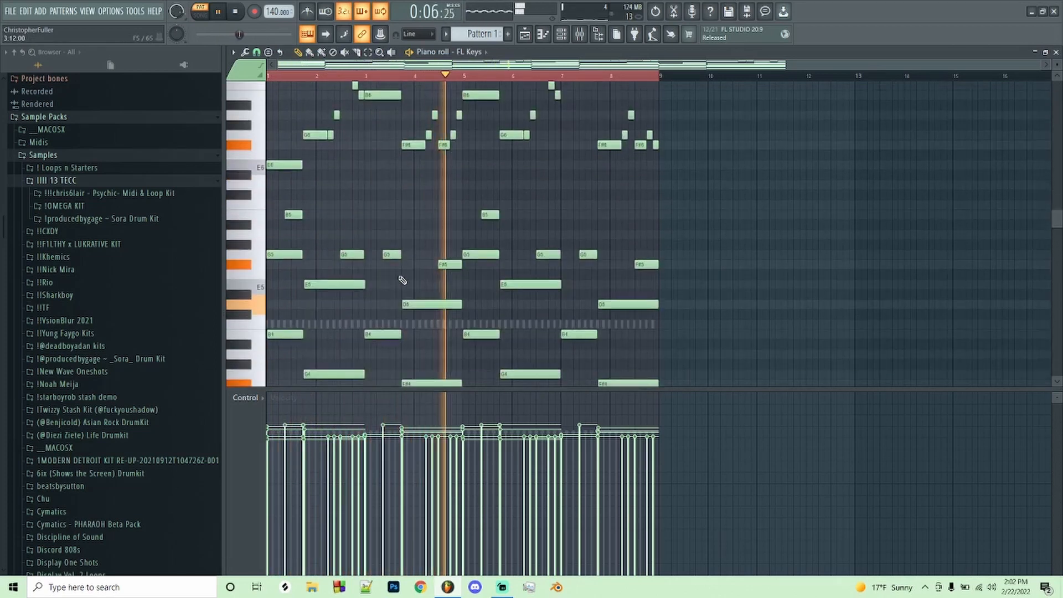
pyautogui.scroll(-3, 403, 280)
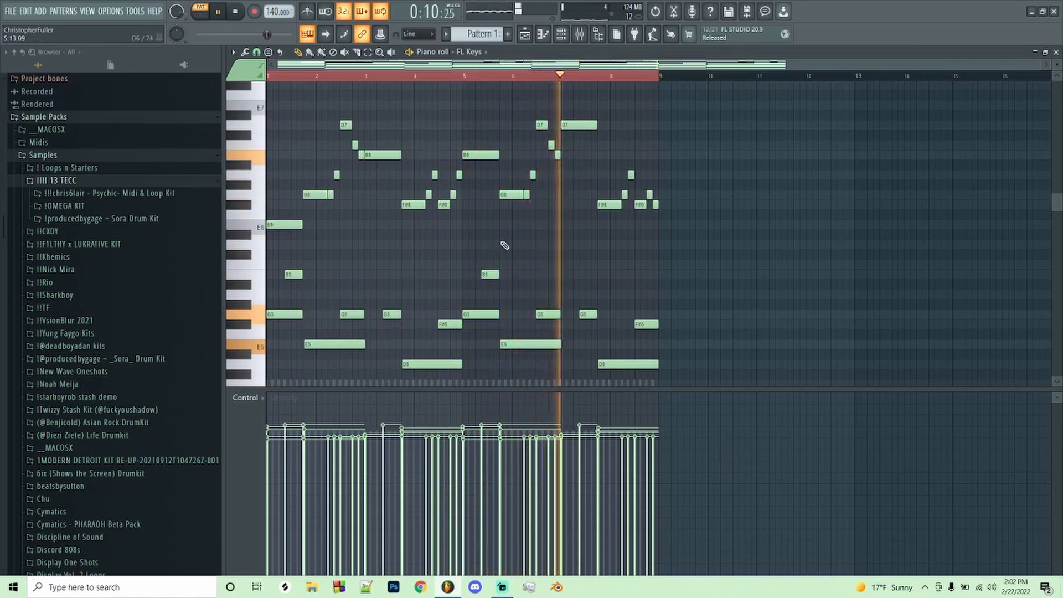
pyautogui.press('space')
# Shift the high G6 notes in bars 1 and 5 and F#6 notes in bars 3 and 7 half a beat earlier, then play back the song.
pyautogui.moveTo(312, 194); pyautogui.dragTo(302, 194)
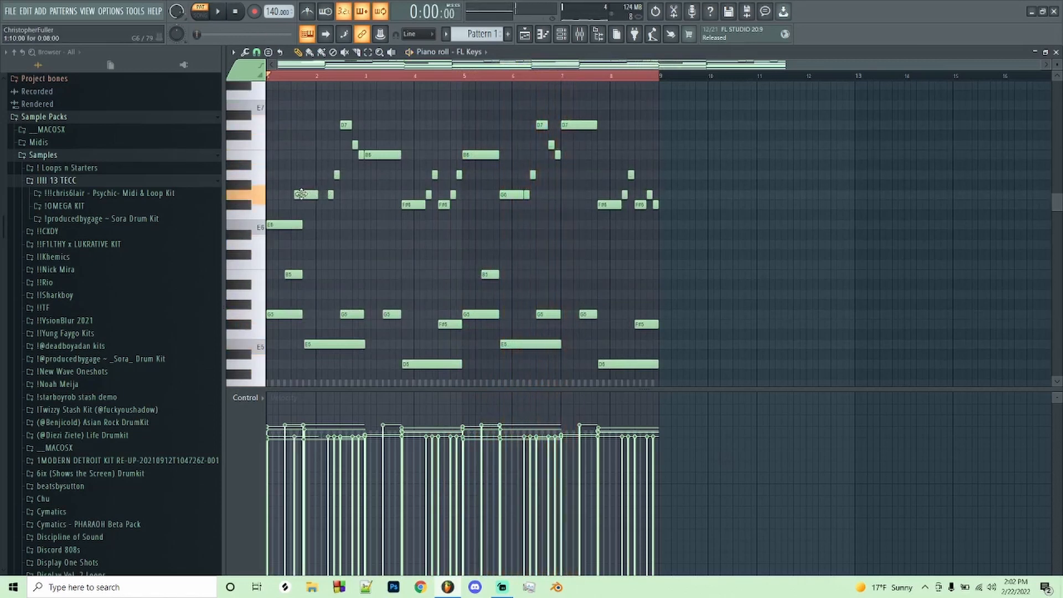
pyautogui.press('space')
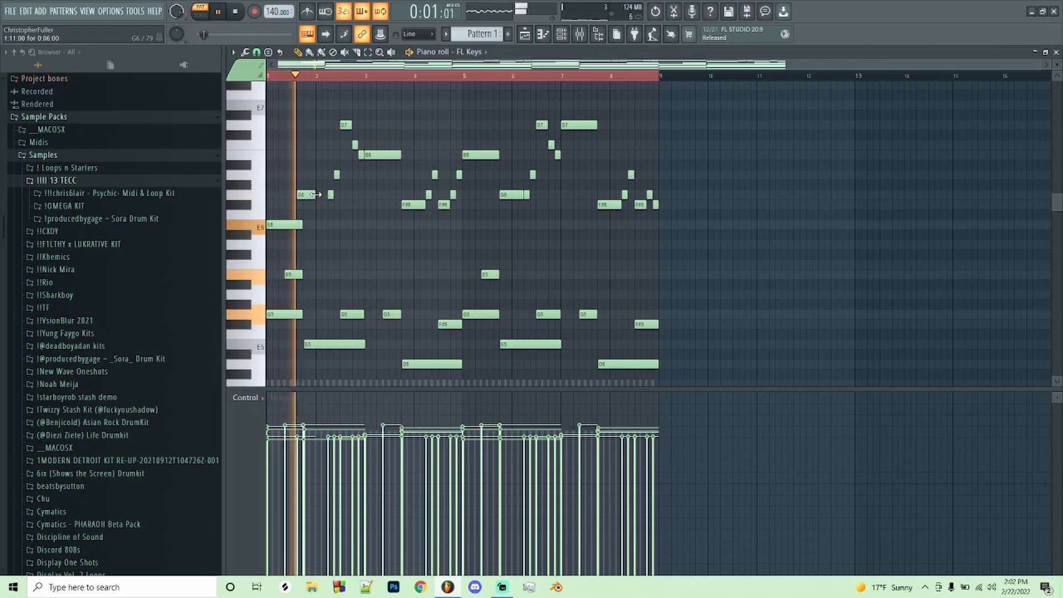
pyautogui.moveTo(413, 204); pyautogui.dragTo(413, 205)
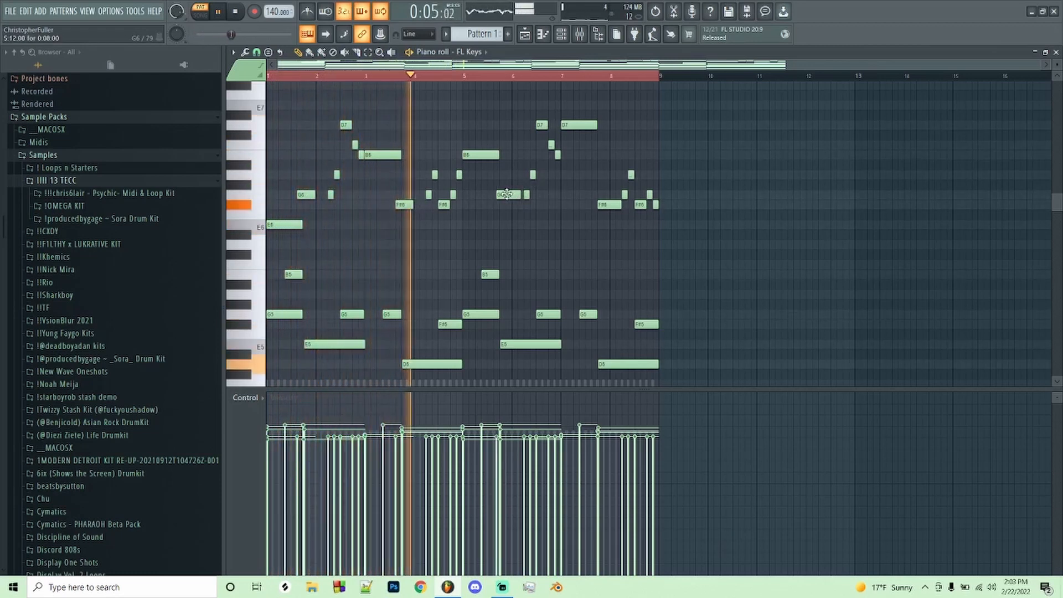
pyautogui.moveTo(508, 194); pyautogui.dragTo(511, 194)
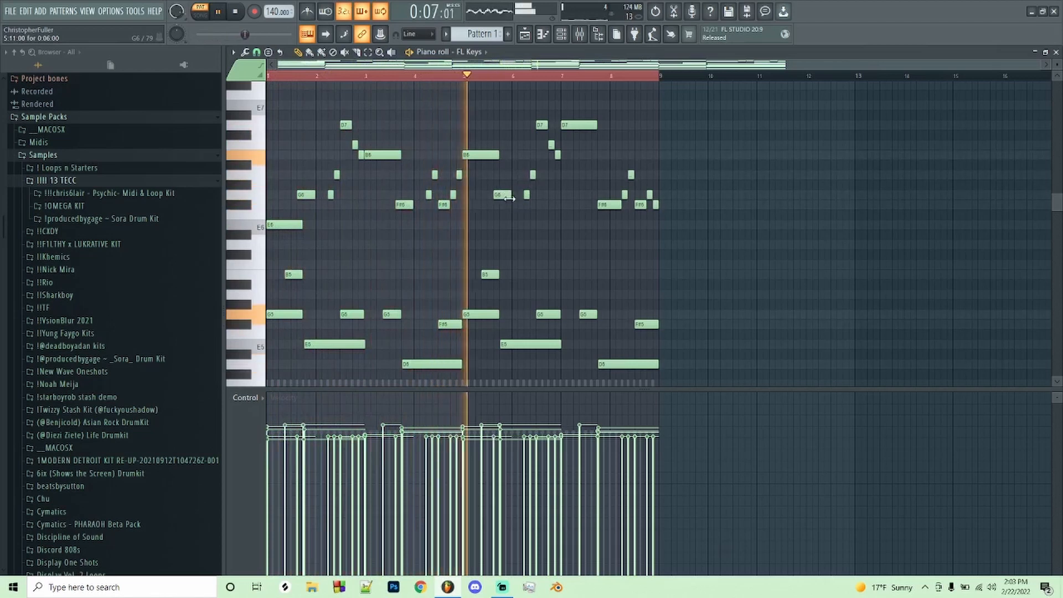
pyautogui.moveTo(608, 208); pyautogui.dragTo(607, 207)
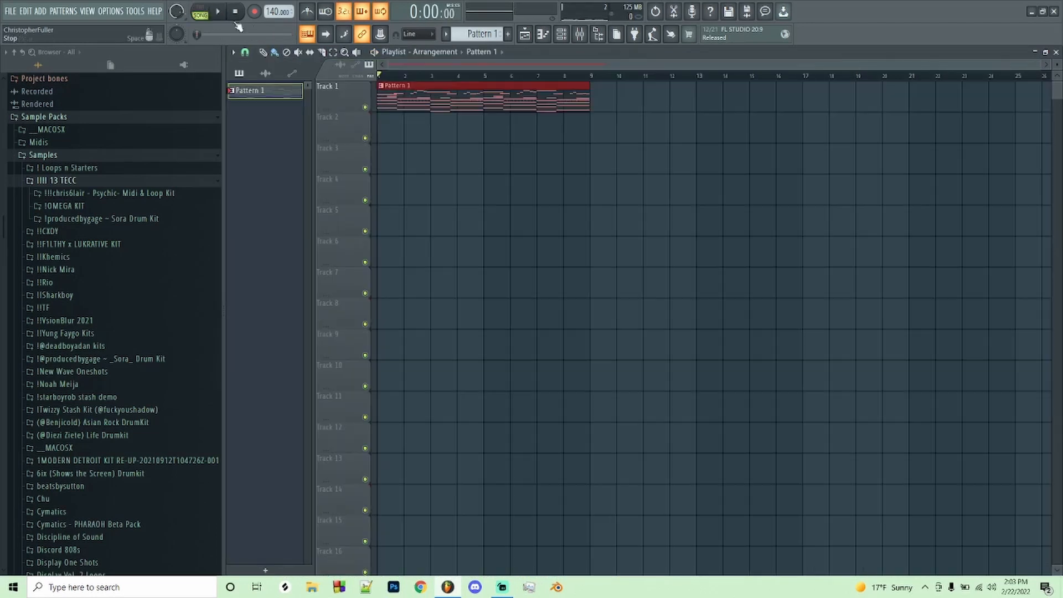
pyautogui.press('space')
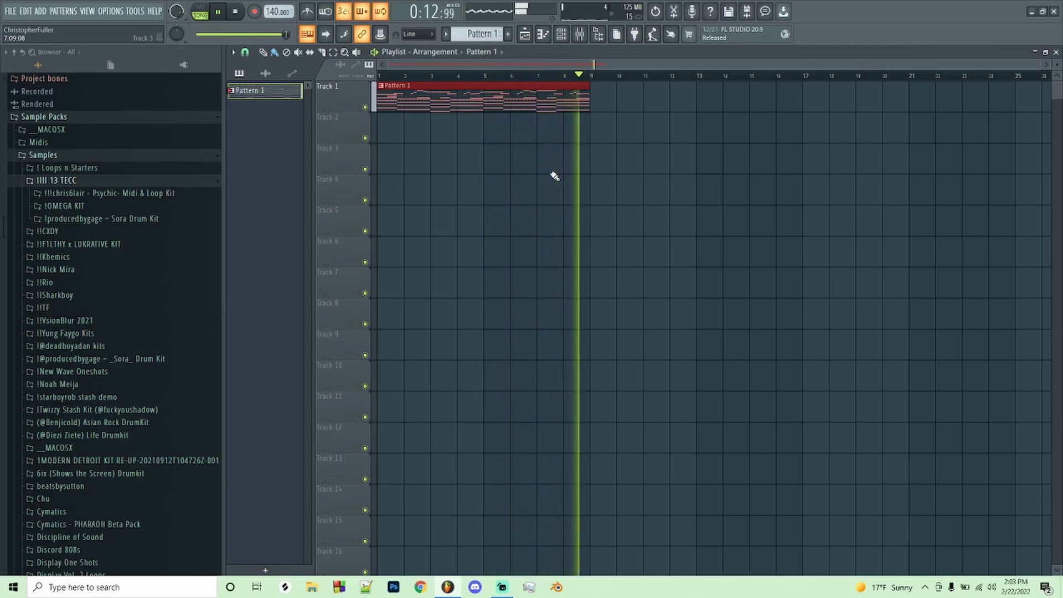
pyautogui.rightClick(323, 79)
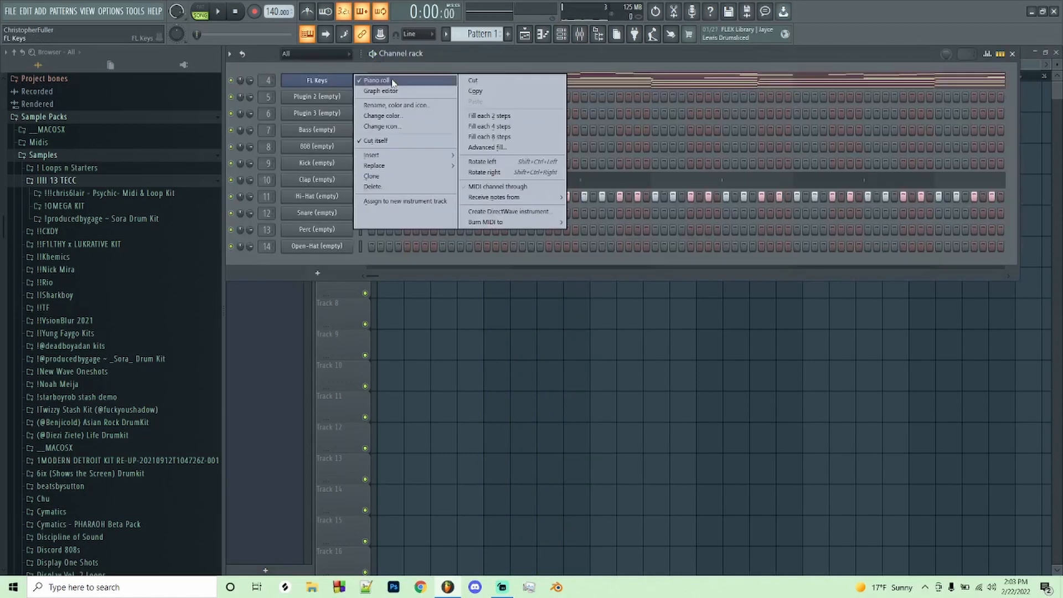
pyautogui.click(391, 82)
pyautogui.rightClick(338, 82)
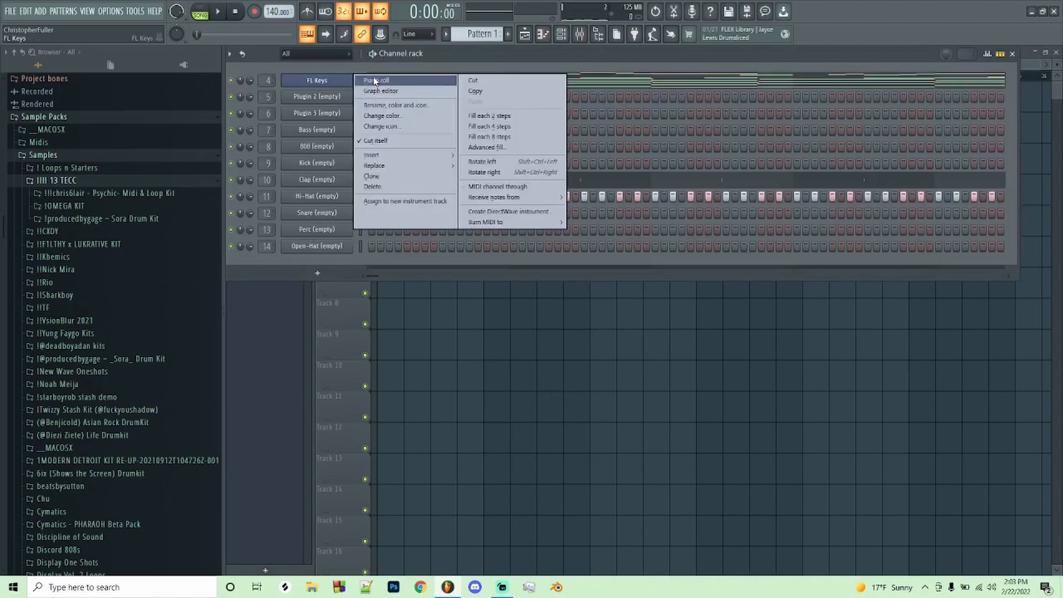
pyautogui.click(371, 81)
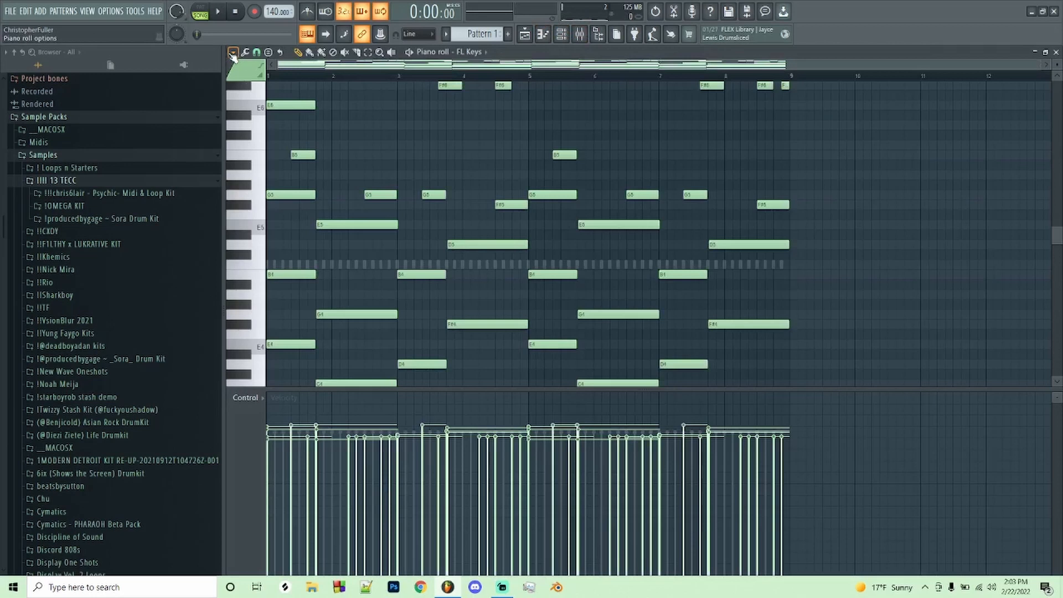
pyautogui.click(233, 52)
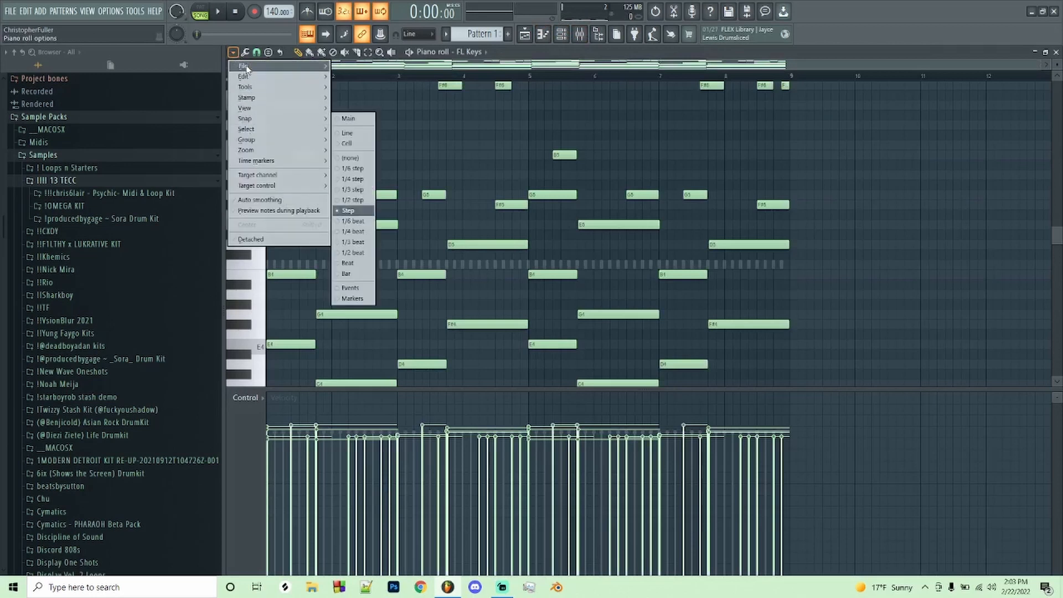
pyautogui.moveTo(243, 66)
pyautogui.click(382, 113)
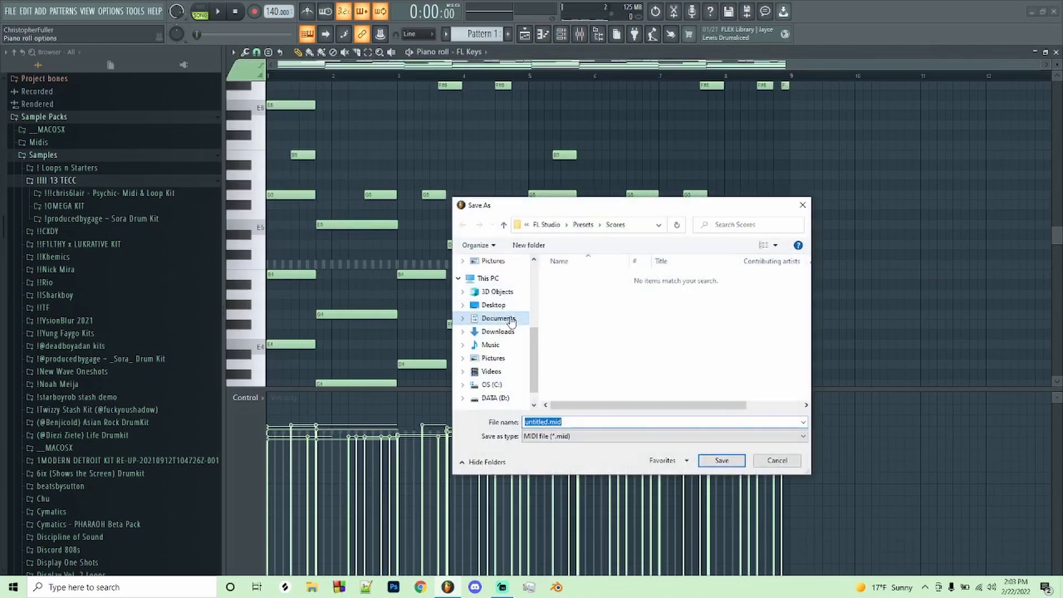
pyautogui.click(490, 322)
pyautogui.click(592, 276)
pyautogui.doubleClick(552, 423)
pyautogui.write('Lake Midi @chris6lair emin')
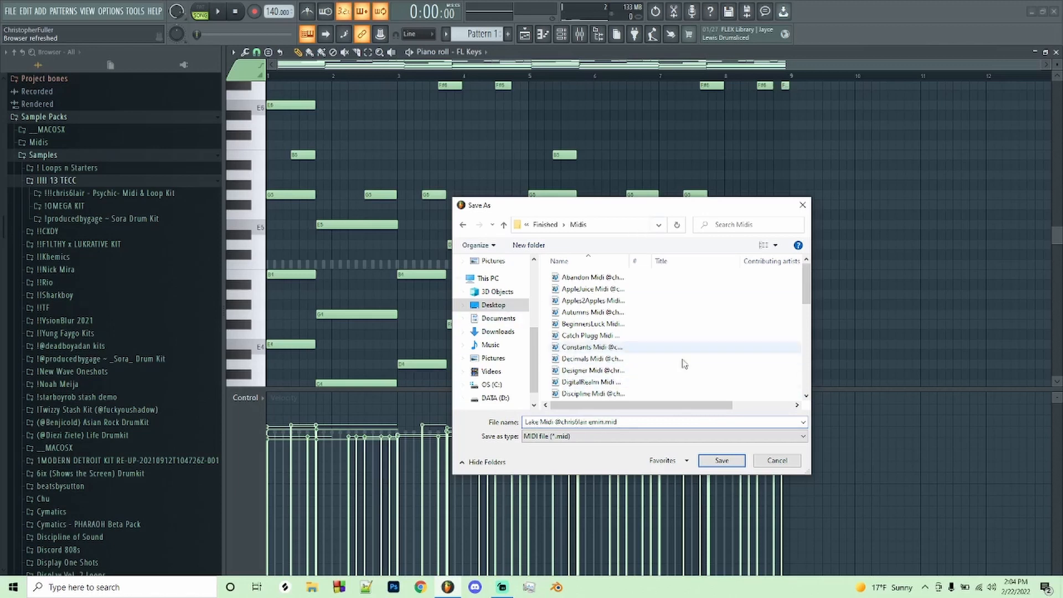
pyautogui.click(721, 460)
# Replace the FL Keys instrument with Serum in the channel rack.
pyautogui.click(542, 34)
pyautogui.click(561, 34)
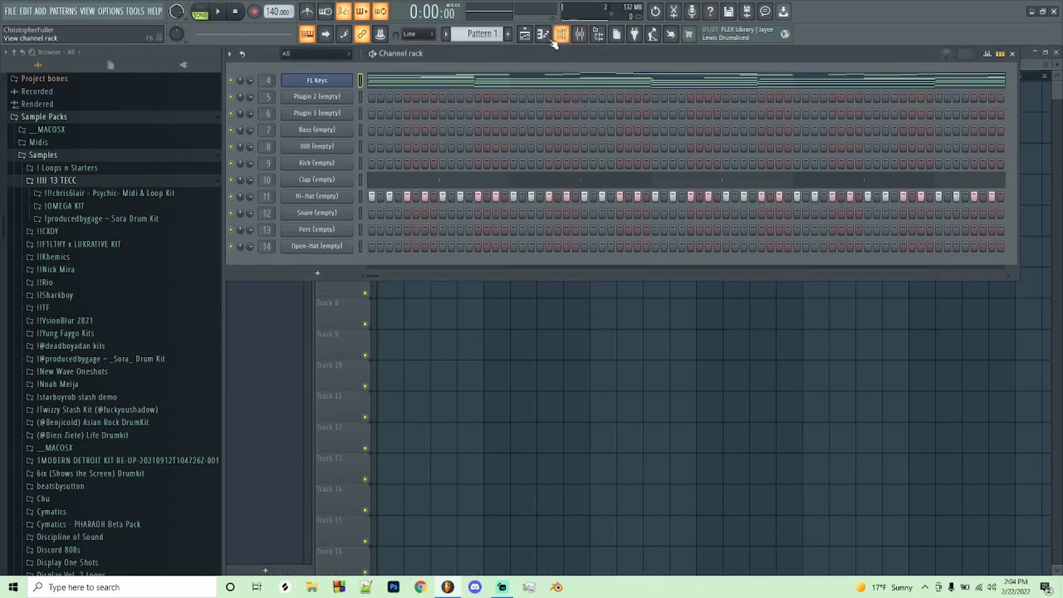
pyautogui.rightClick(313, 83)
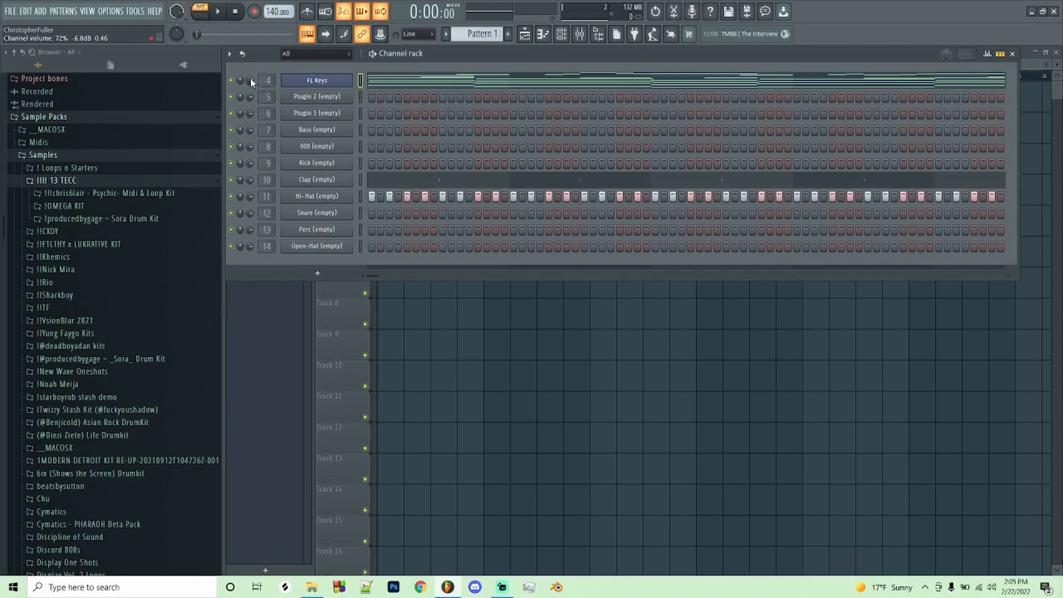
pyautogui.click(323, 83)
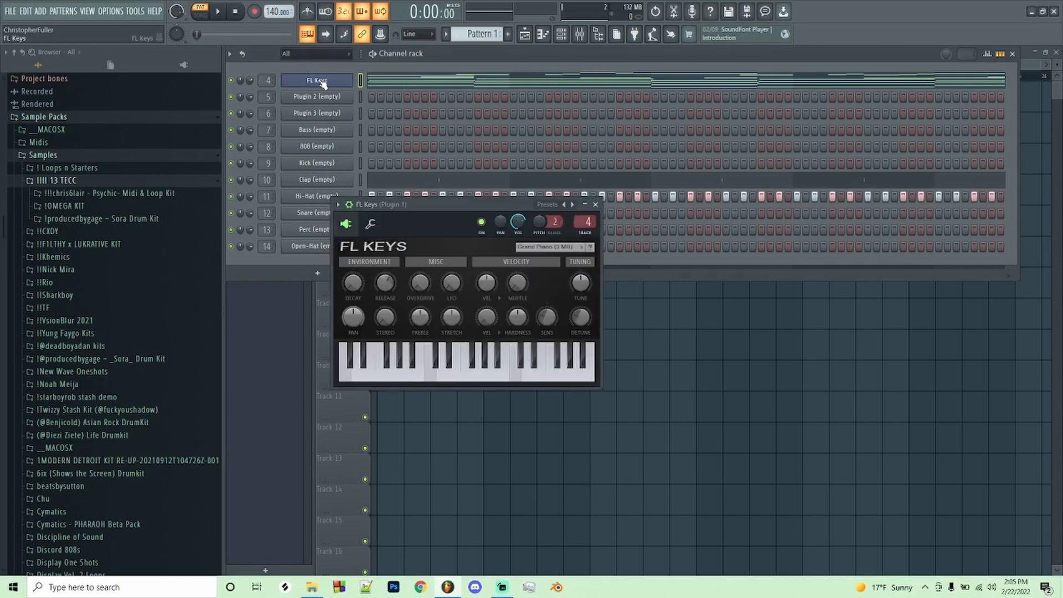
pyautogui.rightClick(322, 83)
pyautogui.moveTo(385, 167)
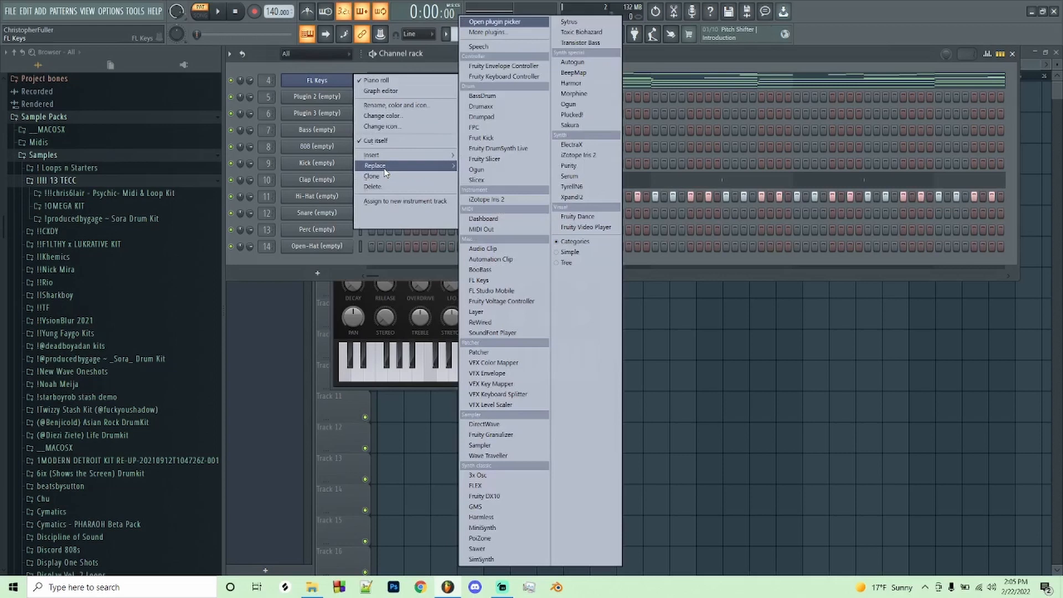
pyautogui.click(600, 177)
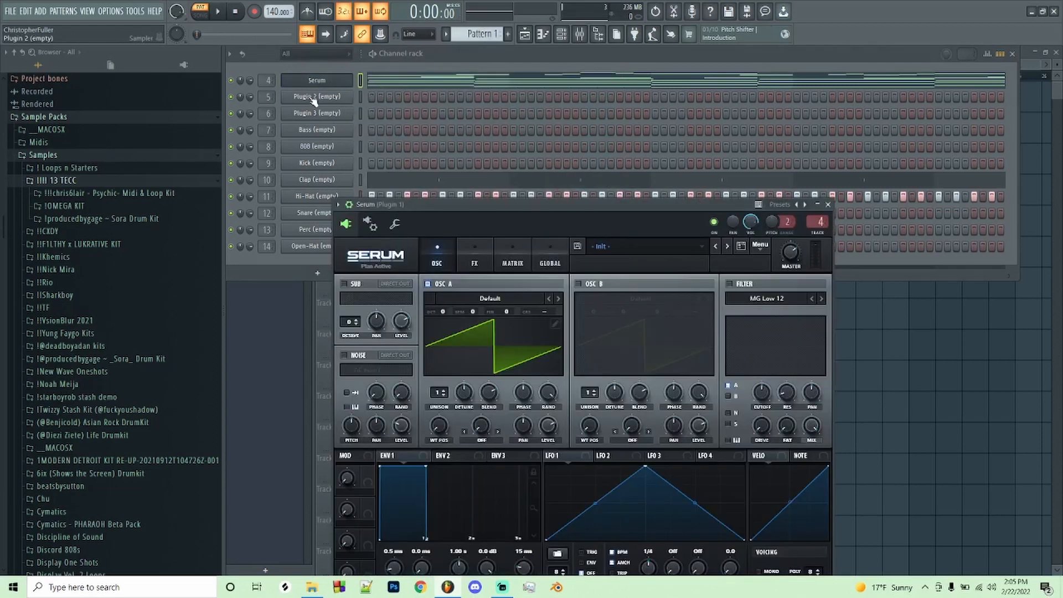
# Try Purity as the instrument in the Plugin 2 channel and browse its piano presets.
pyautogui.rightClick(313, 100)
pyautogui.moveTo(388, 197)
pyautogui.click(498, 203)
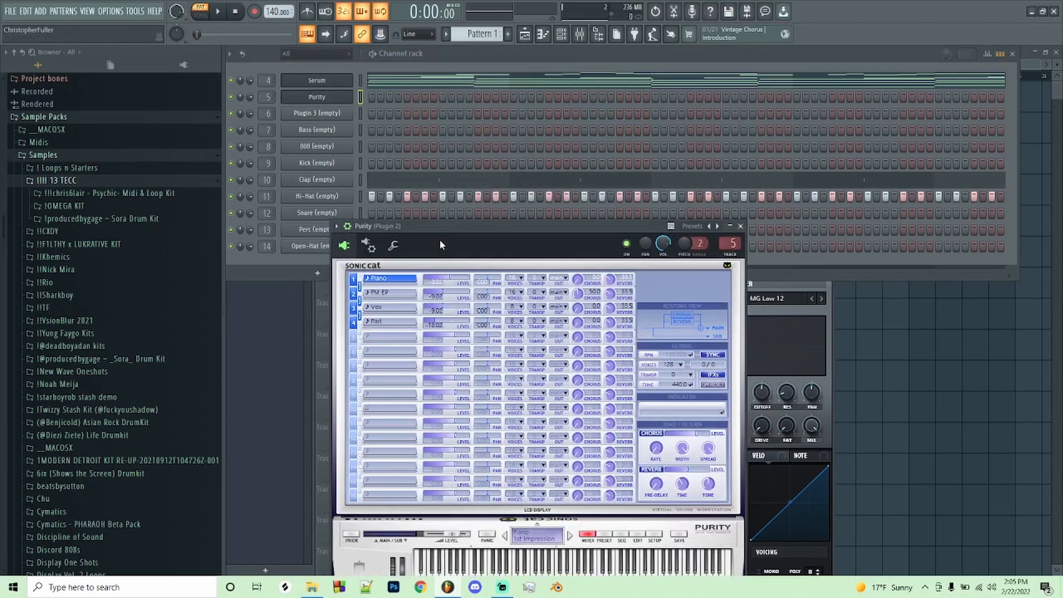
pyautogui.click(603, 535)
pyautogui.rightClick(575, 312)
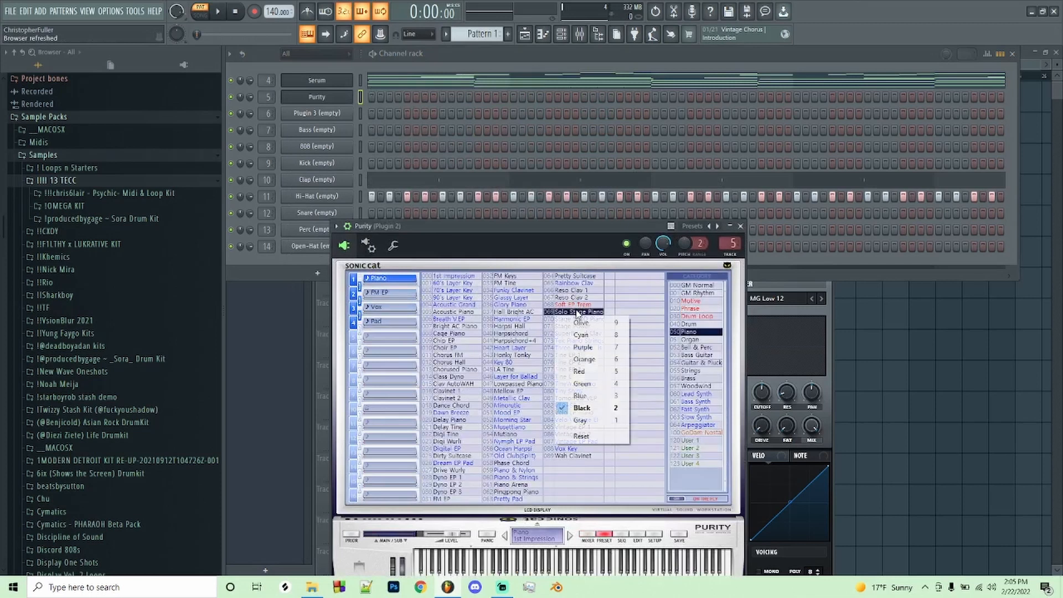
pyautogui.click(560, 241)
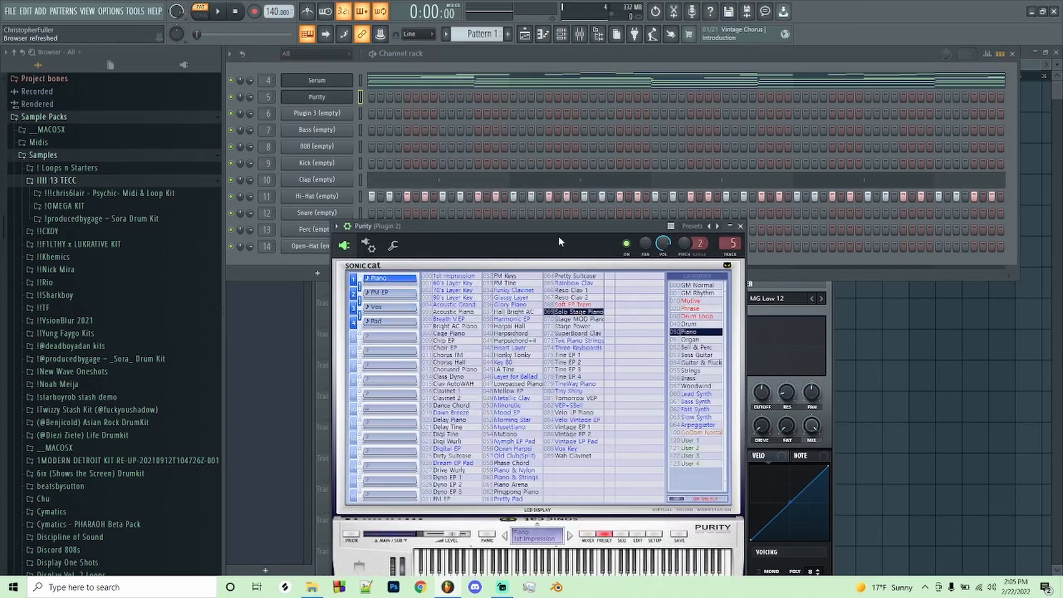
# Replace Purity in the second plugin channel with ElectraX and browse its patch banks, including E-Trou - VVS.
pyautogui.rightClick(339, 101)
pyautogui.click(587, 147)
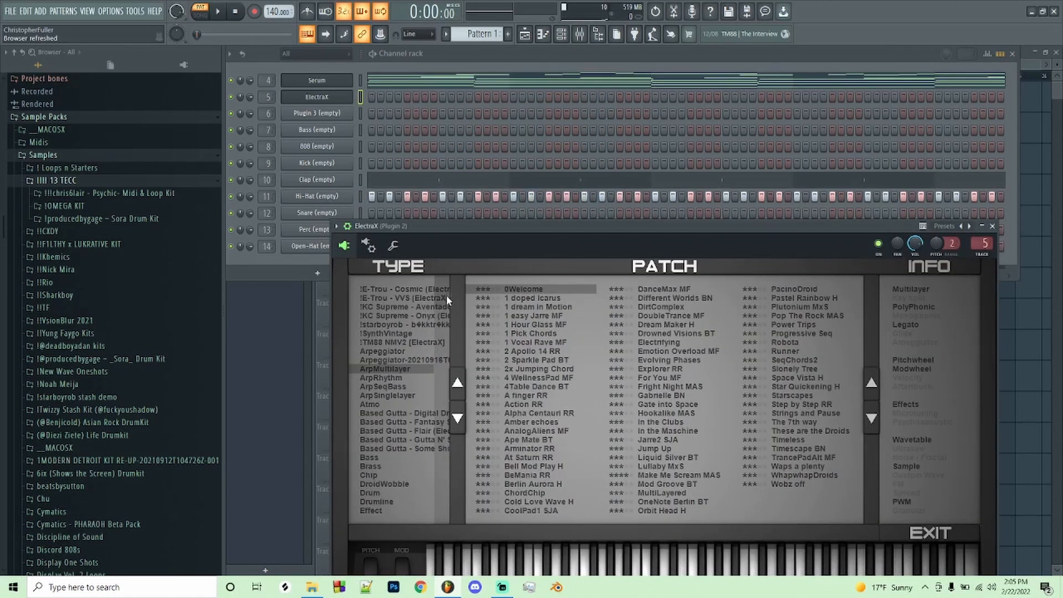
pyautogui.click(415, 299)
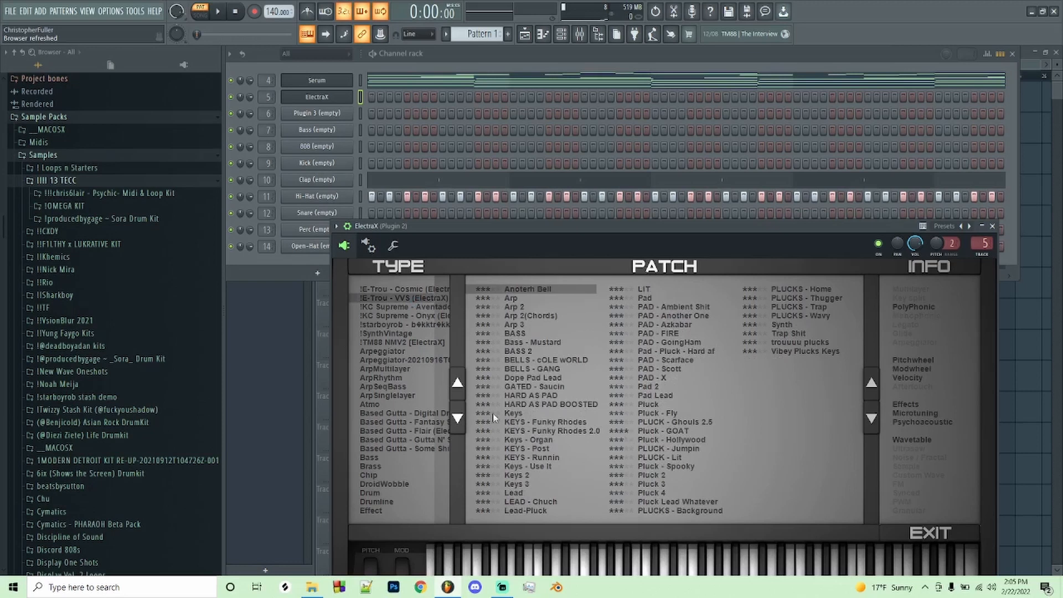
pyautogui.click(403, 390)
pyautogui.click(546, 450)
pyautogui.click(415, 430)
# Cut the melody notes from the Serum channel.
pyautogui.click(315, 85)
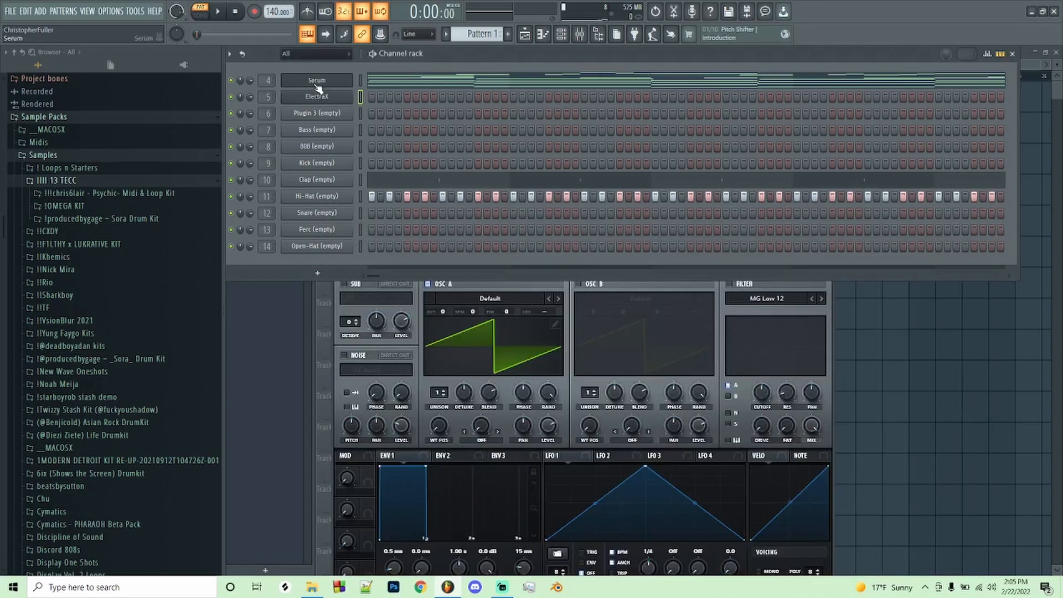
pyautogui.rightClick(317, 95)
pyautogui.click(491, 76)
pyautogui.rightClick(327, 81)
pyautogui.click(476, 92)
# Replace the empty Plugin 3 channel with Purity and paste the melody notes into it.
pyautogui.rightClick(325, 116)
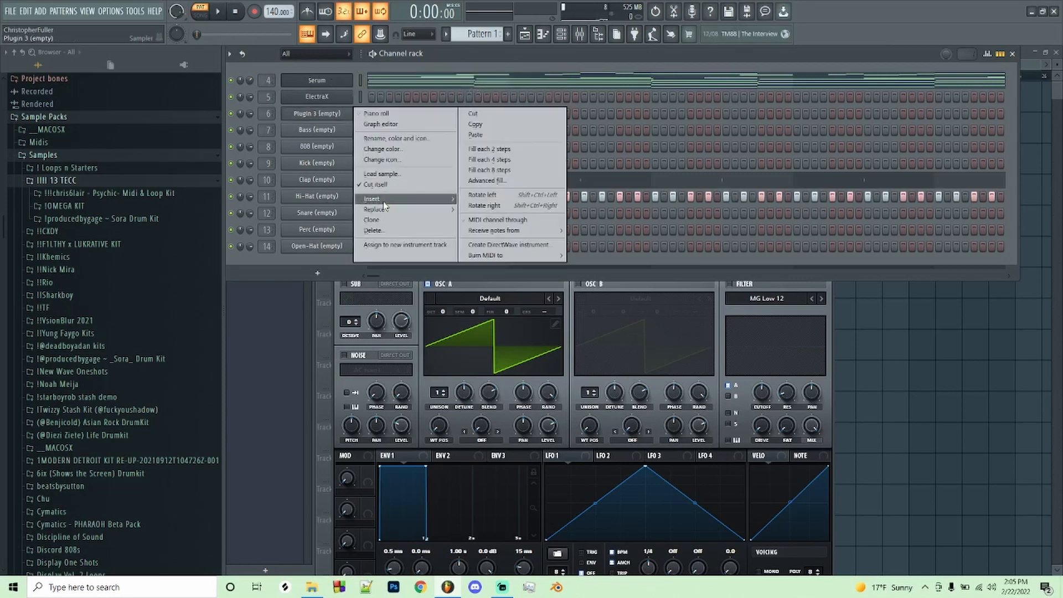
pyautogui.moveTo(429, 213)
pyautogui.click(568, 165)
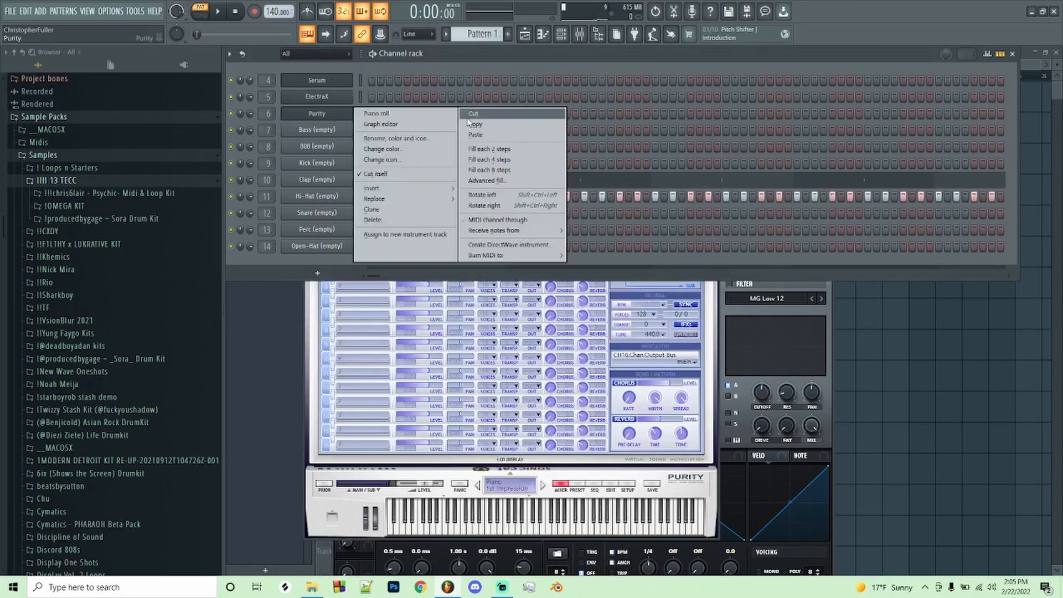
# Audition Purity's piano presets, load Tine EP 2, and play back the melody.
pyautogui.click(580, 485)
pyautogui.click(552, 241)
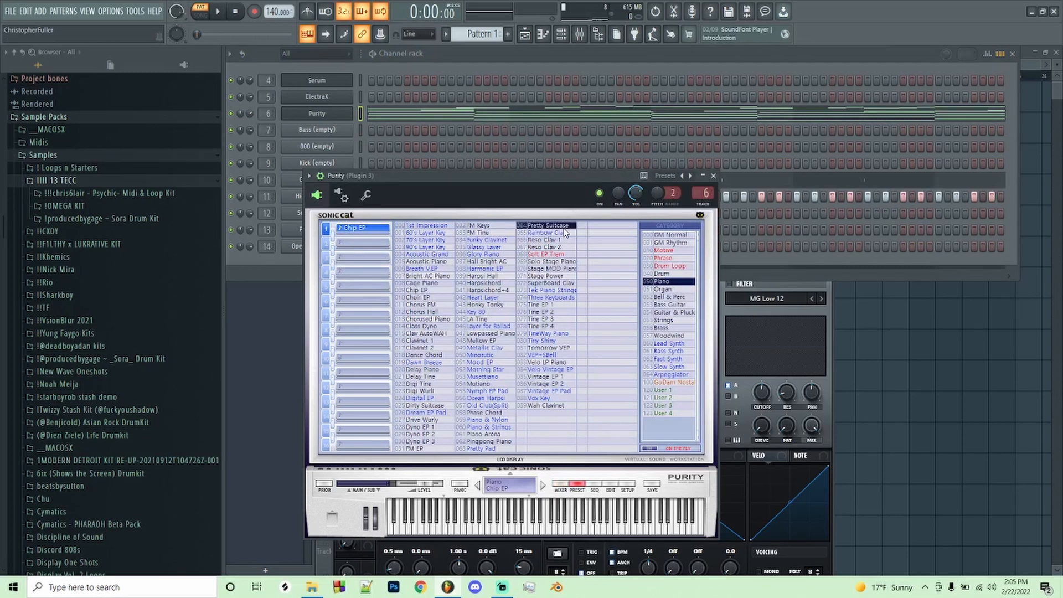
pyautogui.click(441, 285)
pyautogui.click(545, 254)
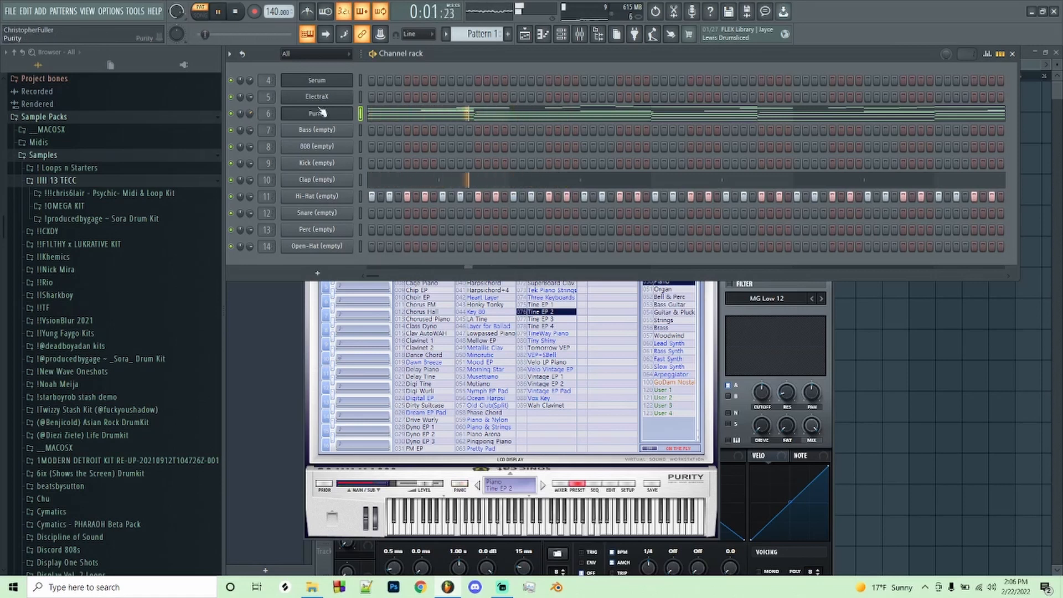
# Stop playback and copy all the melody notes from Purity's piano roll into Serum's piano roll.
pyautogui.rightClick(342, 111)
pyautogui.click(386, 113)
pyautogui.press('space')
pyautogui.scroll(-10, 345, 118)
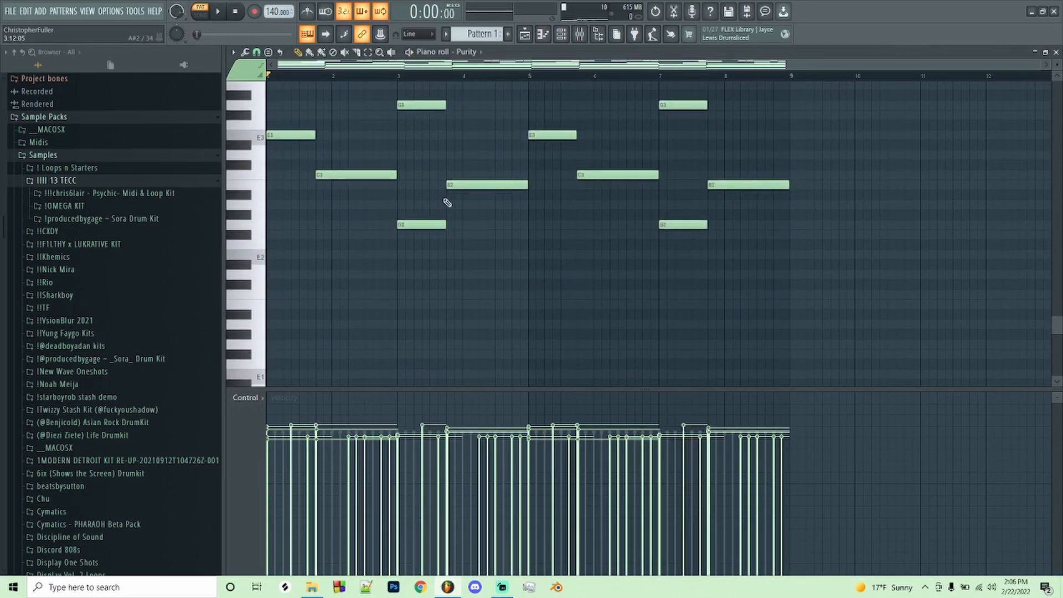
pyautogui.hotkey('ctrl', 'a')
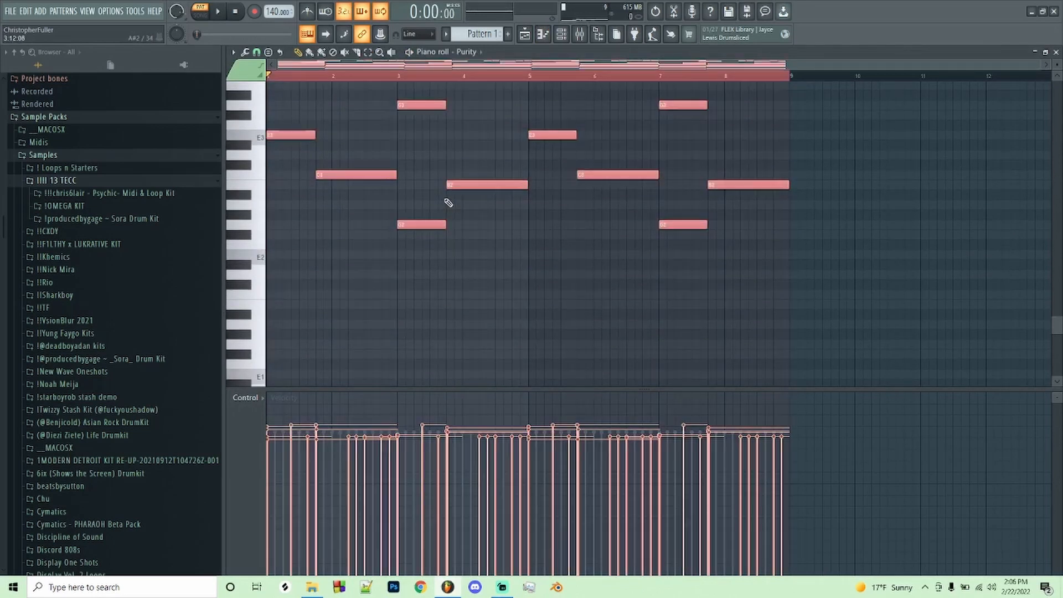
pyautogui.click(561, 34)
pyautogui.rightClick(336, 83)
pyautogui.click(369, 80)
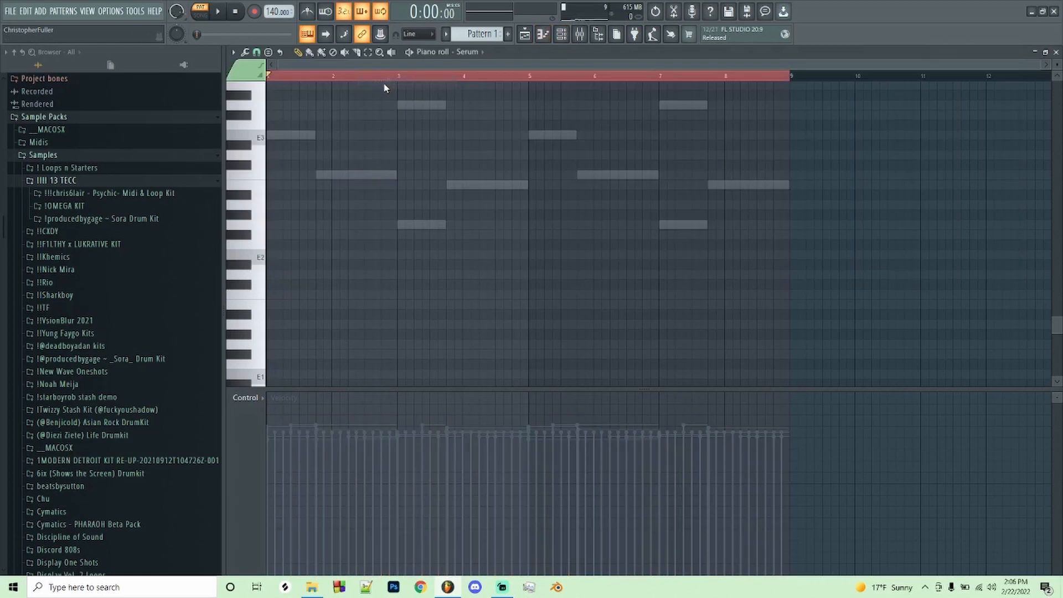
pyautogui.hotkey('ctrl', 'v')
pyautogui.scroll(13, 405, 163)
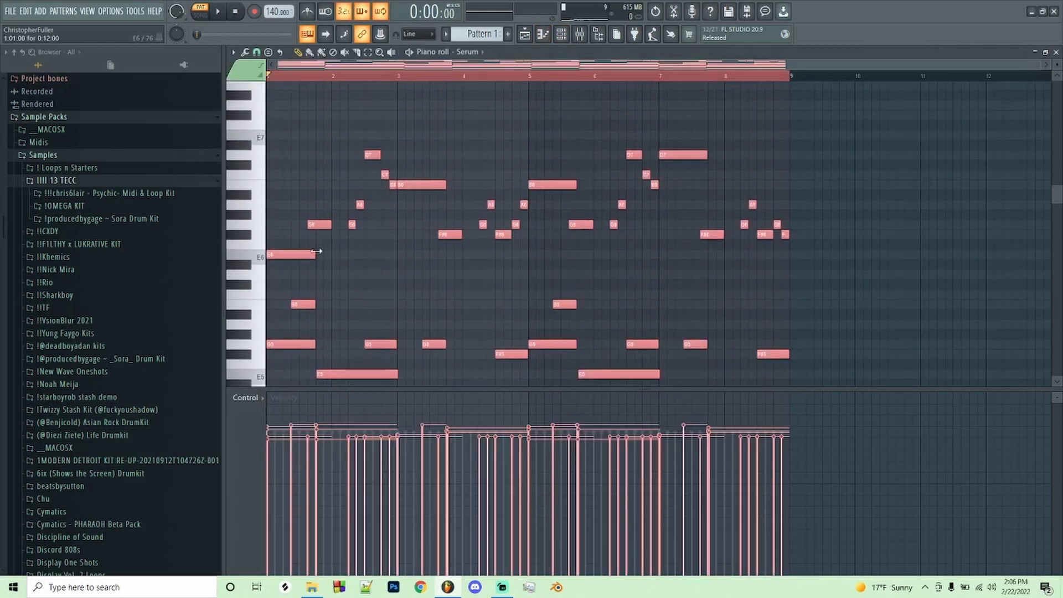
# Delete the high top-line melody notes across the eight bars of Serum's piano roll, leaving the notes beneath them.
pyautogui.click(325, 238)
pyautogui.rightClick(392, 185)
pyautogui.rightClick(359, 205)
pyautogui.rightClick(403, 186)
pyautogui.rightClick(352, 225)
pyautogui.rightClick(303, 255)
pyautogui.rightClick(305, 306)
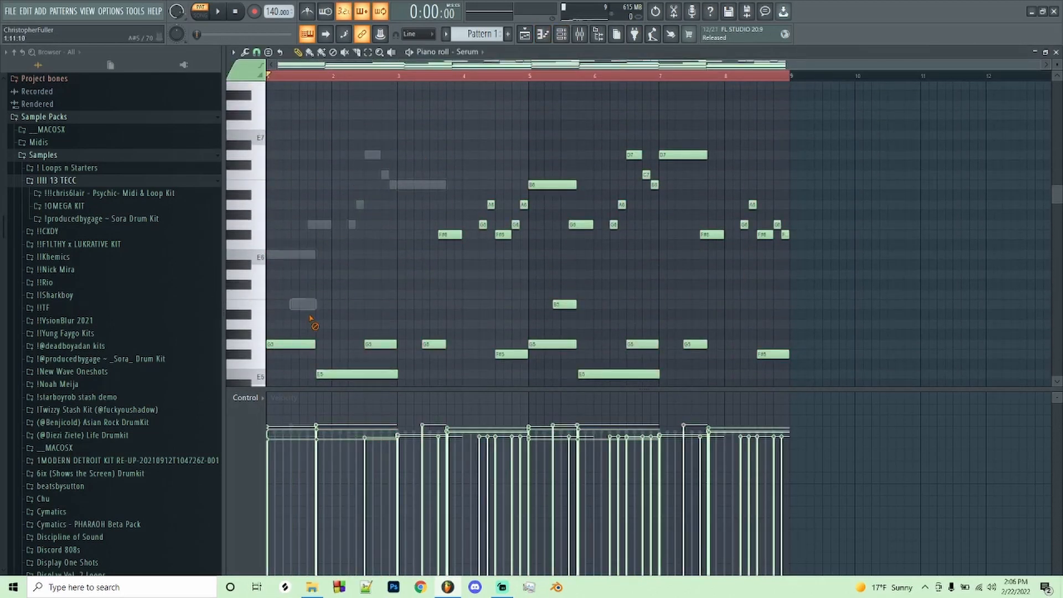
pyautogui.scroll(-5, 306, 308)
pyautogui.click(297, 155)
pyautogui.scroll(-1, 555, 161)
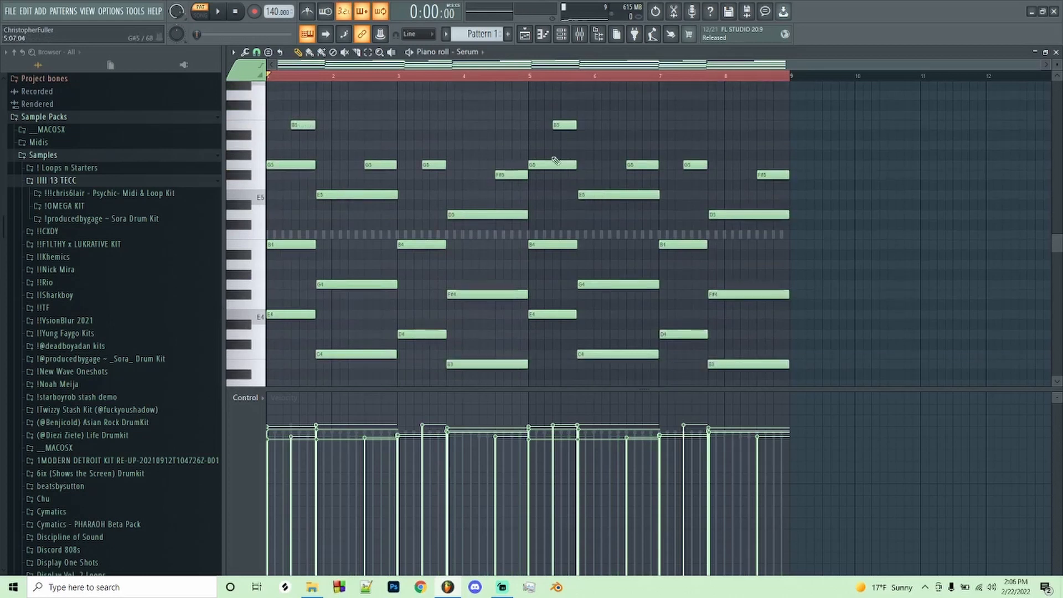
# Reopen Serum's piano roll, delete the bass notes beneath the chords, and select all the remaining notes.
pyautogui.rightClick(331, 79)
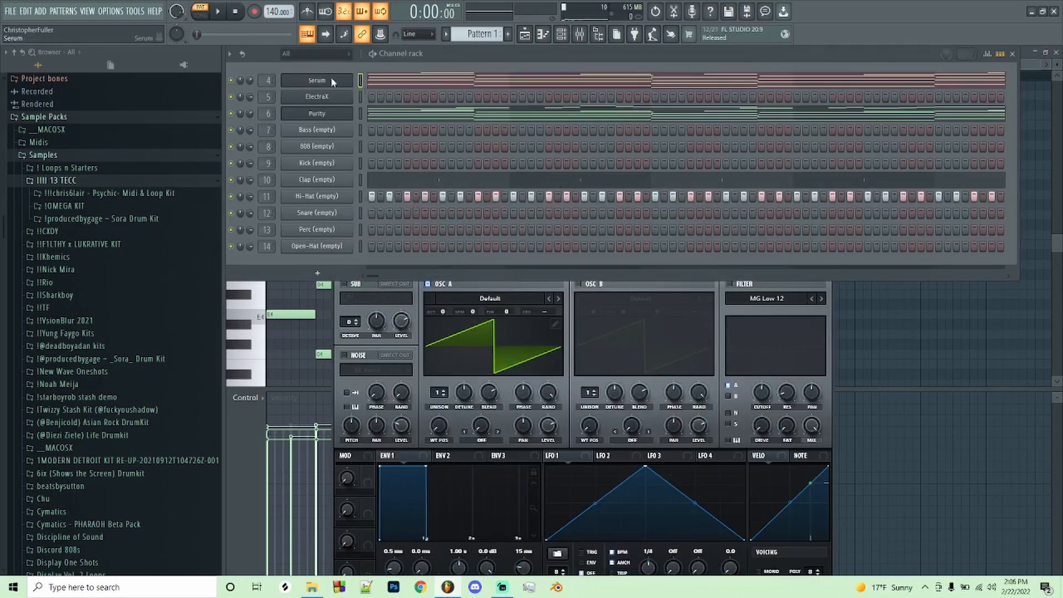
pyautogui.click(373, 81)
pyautogui.scroll(-4, 324, 191)
pyautogui.rightClick(304, 228)
pyautogui.rightClick(354, 266)
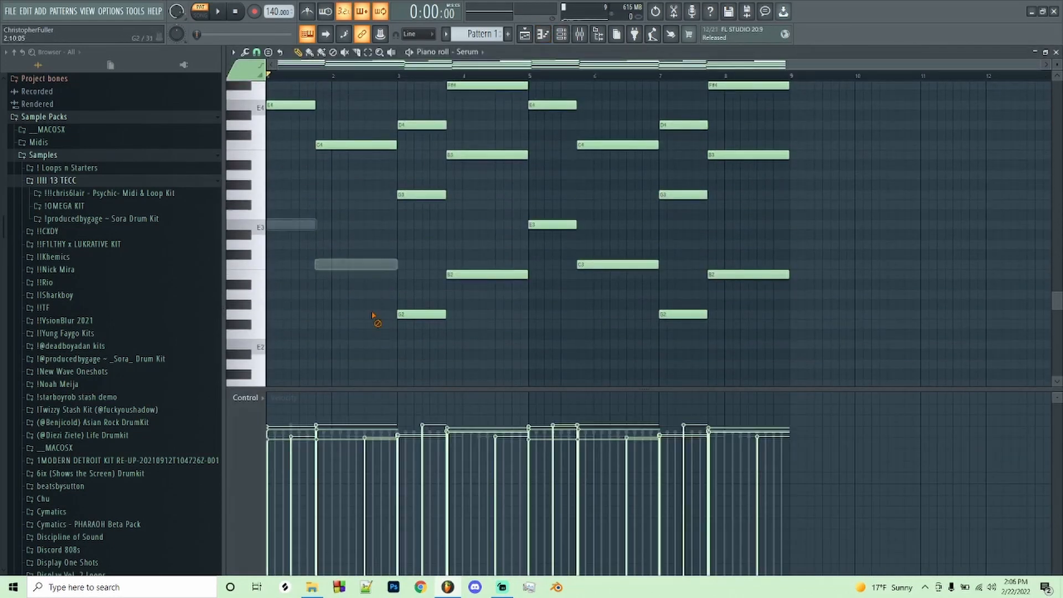
pyautogui.rightClick(422, 316)
pyautogui.rightClick(465, 277)
pyautogui.rightClick(552, 227)
pyautogui.rightClick(617, 266)
pyautogui.hotkey('ctrl', 'a')
pyautogui.scroll(4, 806, 205)
# Open Serum's plugin window from the channel rack, view its user preset banks, and reposition the window.
pyautogui.click(561, 39)
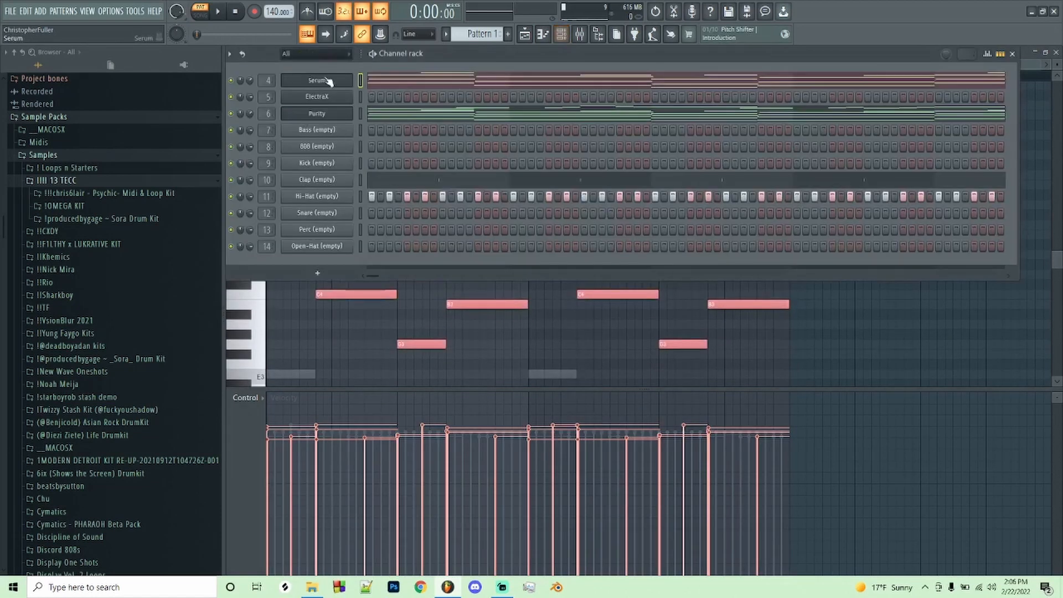
pyautogui.click(299, 82)
pyautogui.click(603, 247)
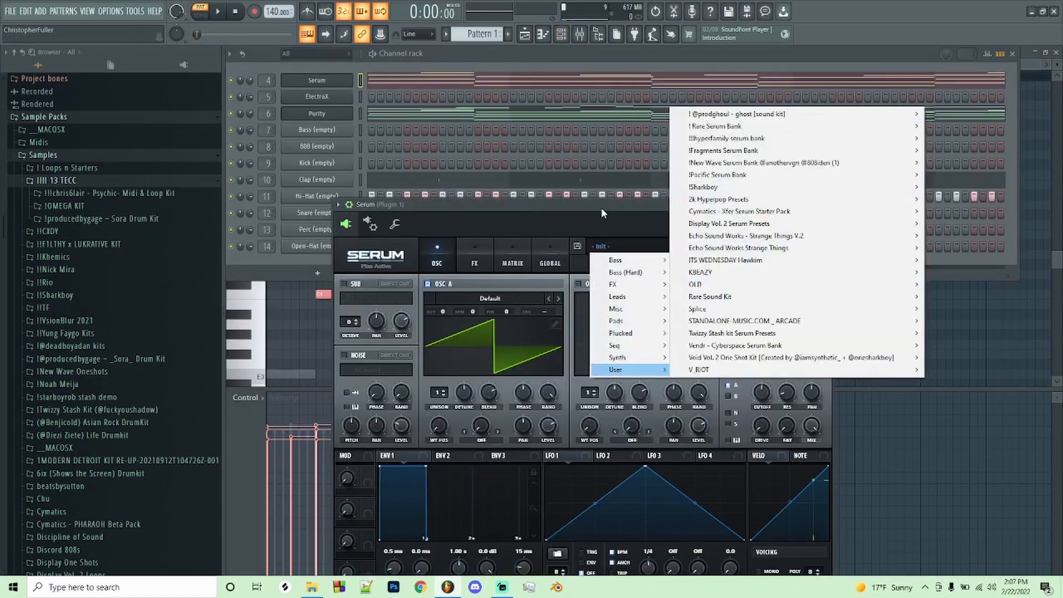
pyautogui.click(702, 247)
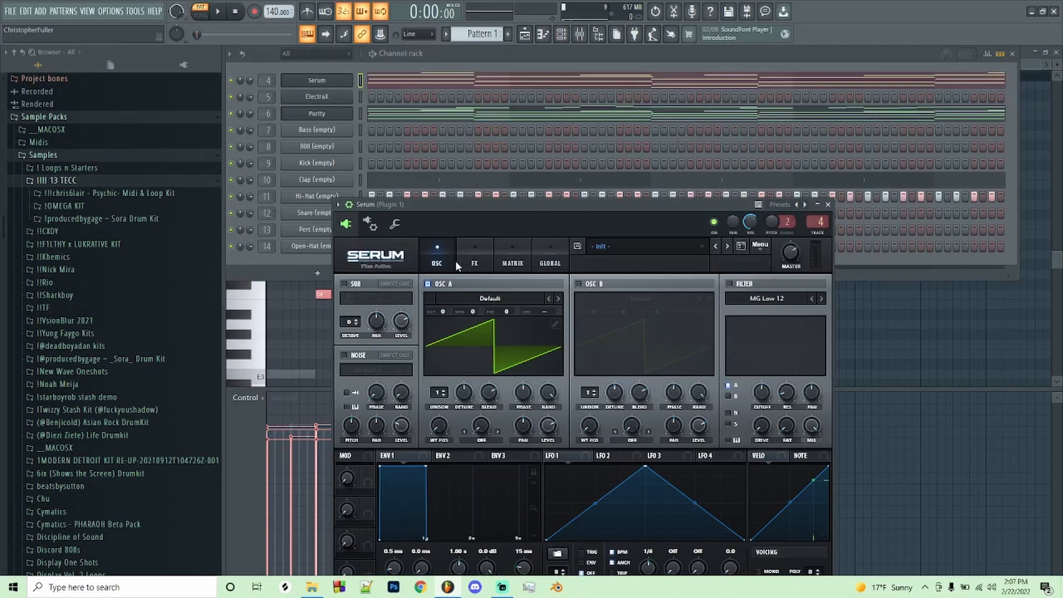
pyautogui.moveTo(699, 205); pyautogui.dragTo(674, 176)
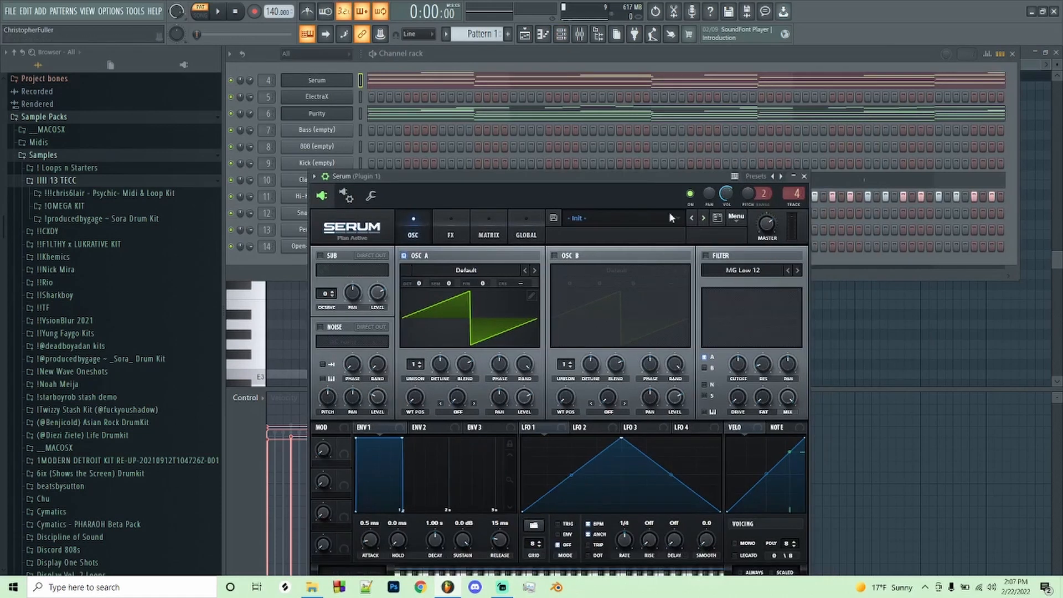
# Show the Serum Presets folder on disk and open the User folder inside its Presets folder.
pyautogui.click(734, 218)
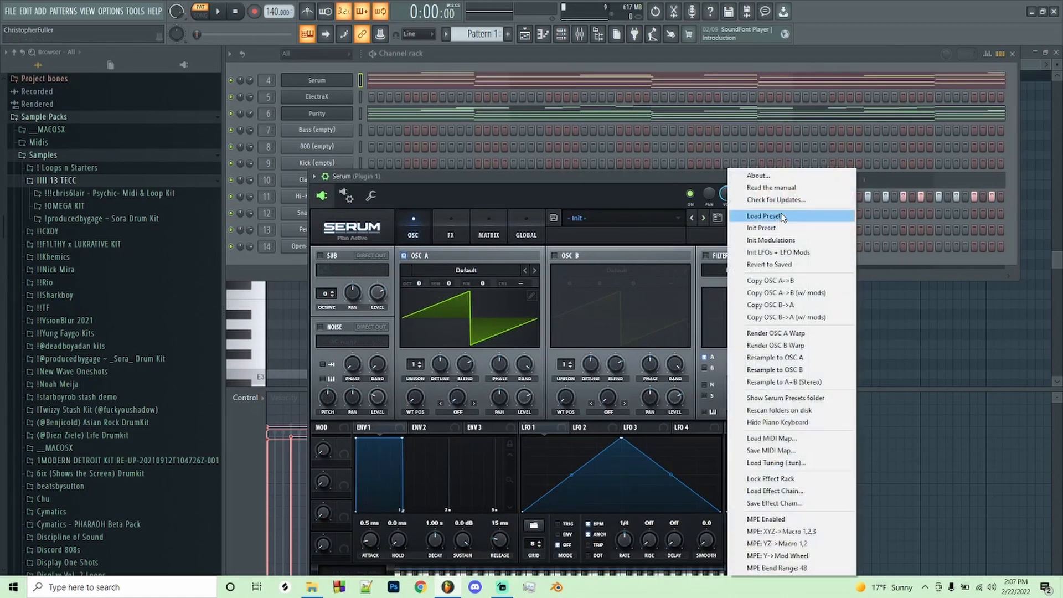
pyautogui.click(764, 397)
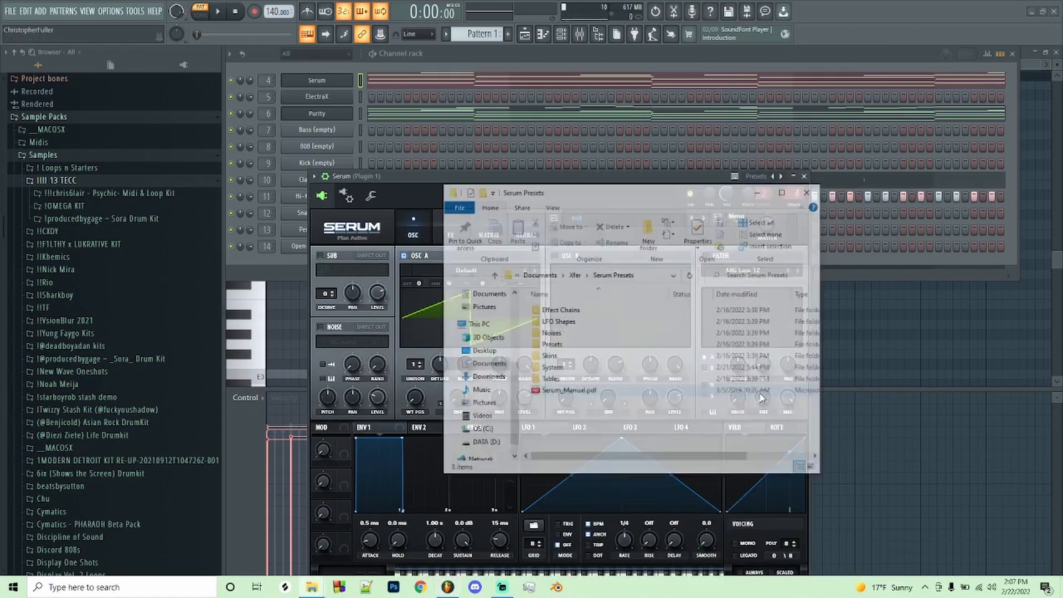
pyautogui.click(544, 279)
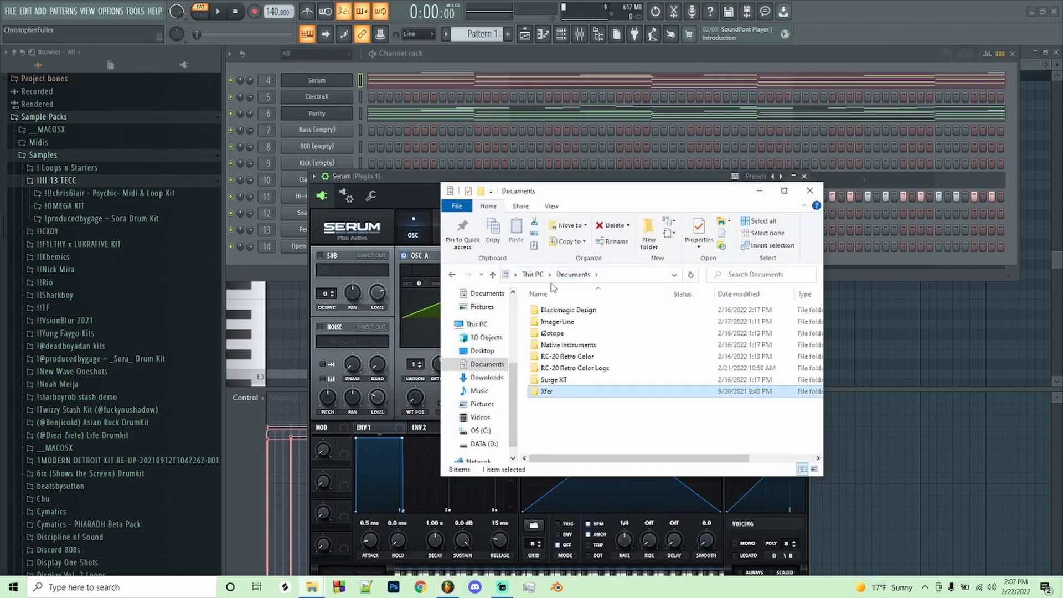
pyautogui.doubleClick(546, 391)
pyautogui.doubleClick(556, 310)
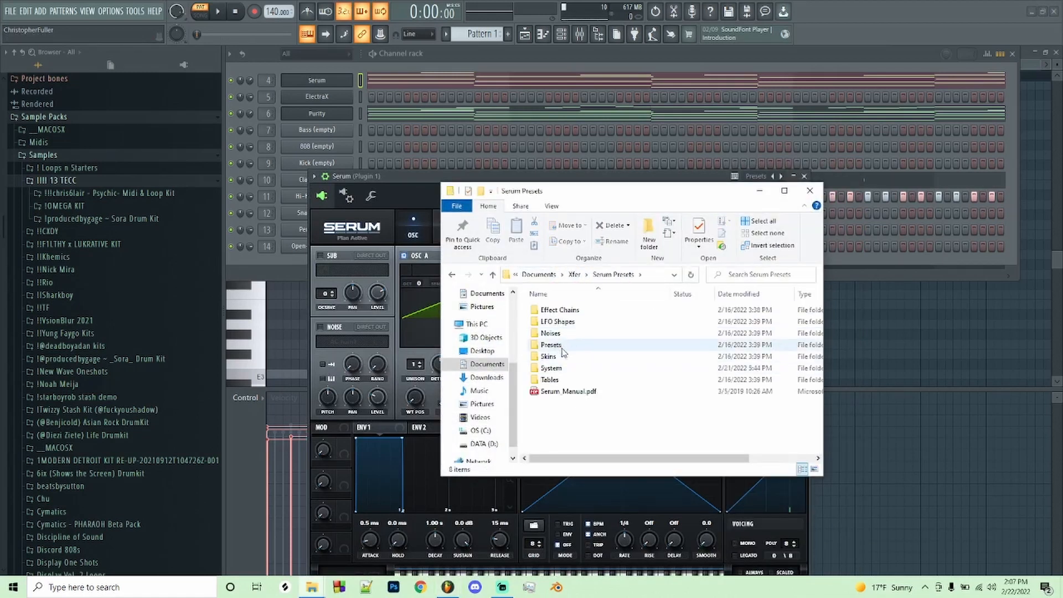
pyautogui.doubleClick(556, 345)
pyautogui.doubleClick(542, 313)
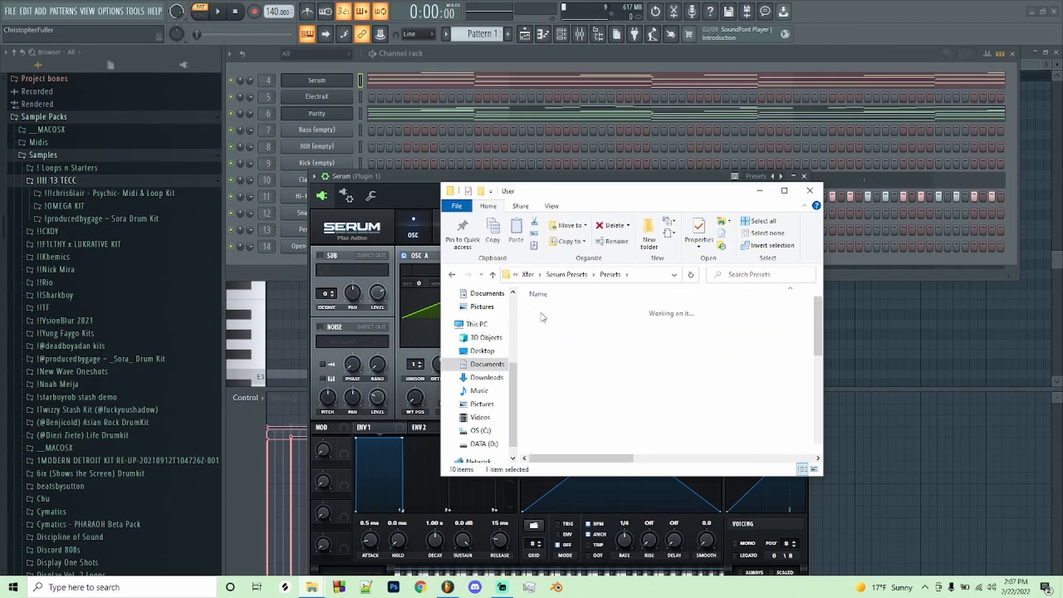
# Look through the ! Rare Serum Bank and !Pacific Serum Bank folders and close the file window.
pyautogui.scroll(-5, 594, 394)
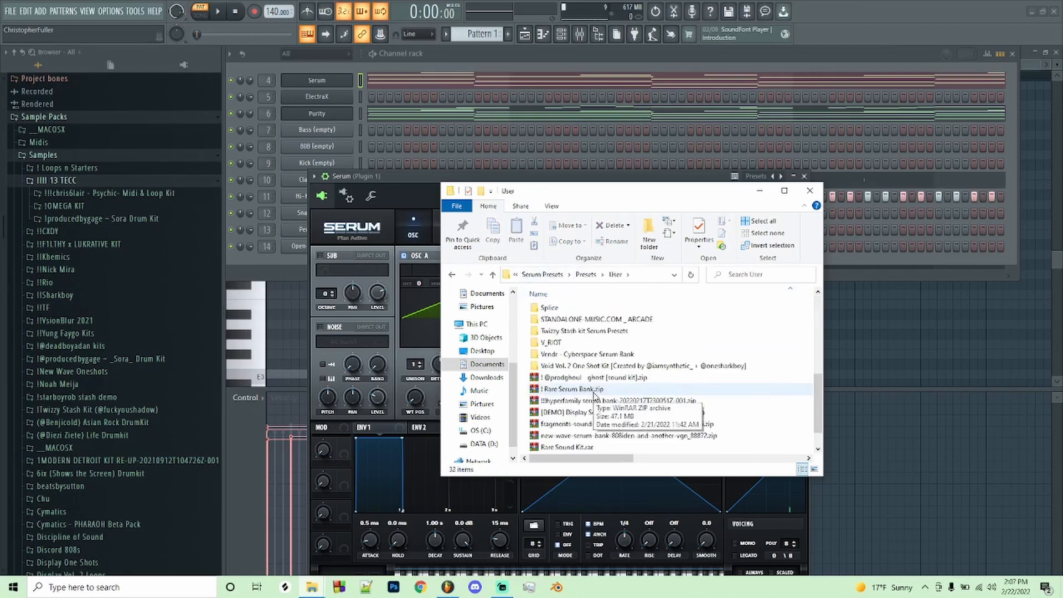
pyautogui.scroll(6, 594, 394)
pyautogui.click(580, 322)
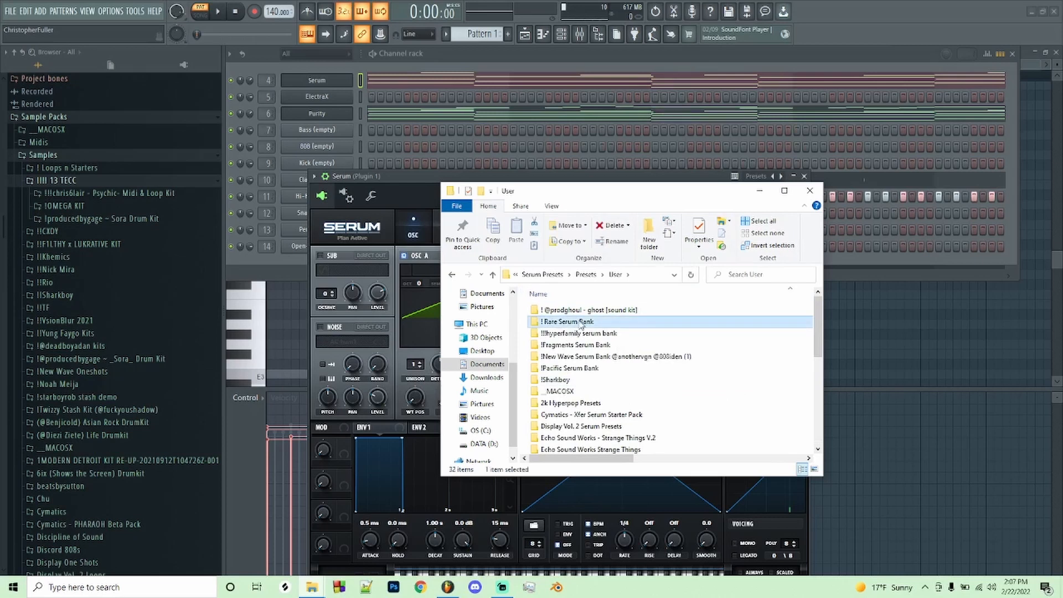
pyautogui.doubleClick(580, 323)
pyautogui.doubleClick(564, 322)
pyautogui.click(453, 276)
pyautogui.click(453, 276)
pyautogui.click(453, 275)
pyautogui.doubleClick(551, 403)
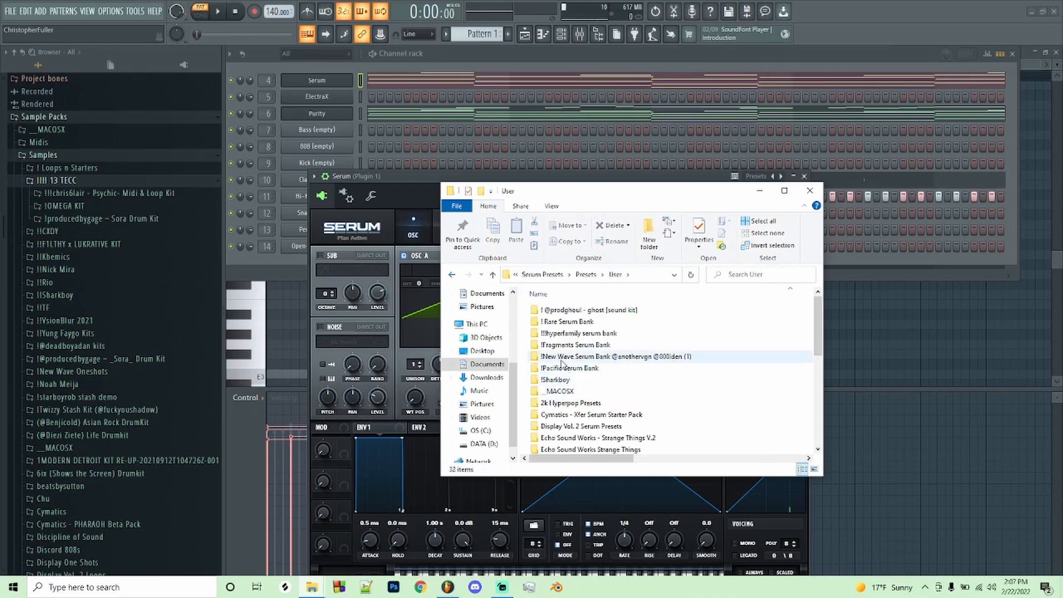
pyautogui.doubleClick(564, 367)
pyautogui.moveTo(644, 193); pyautogui.dragTo(619, 288)
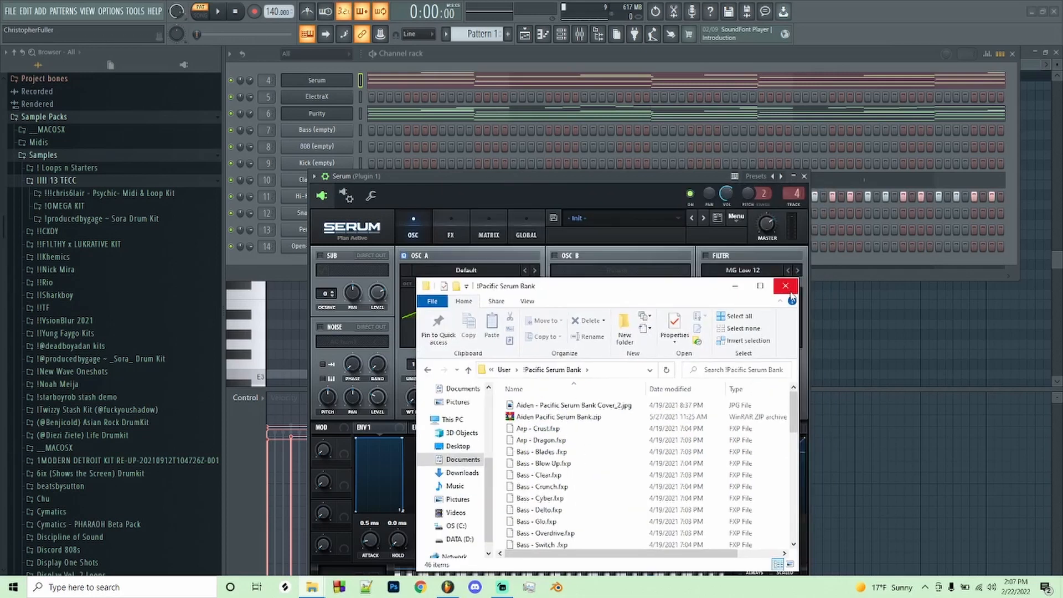
pyautogui.click(786, 285)
# Load the "synth - myheadisexperiencingtur" preset from the user's ! Rare Serum Bank into Serum.
pyautogui.click(609, 221)
pyautogui.moveTo(603, 341)
pyautogui.moveTo(681, 99)
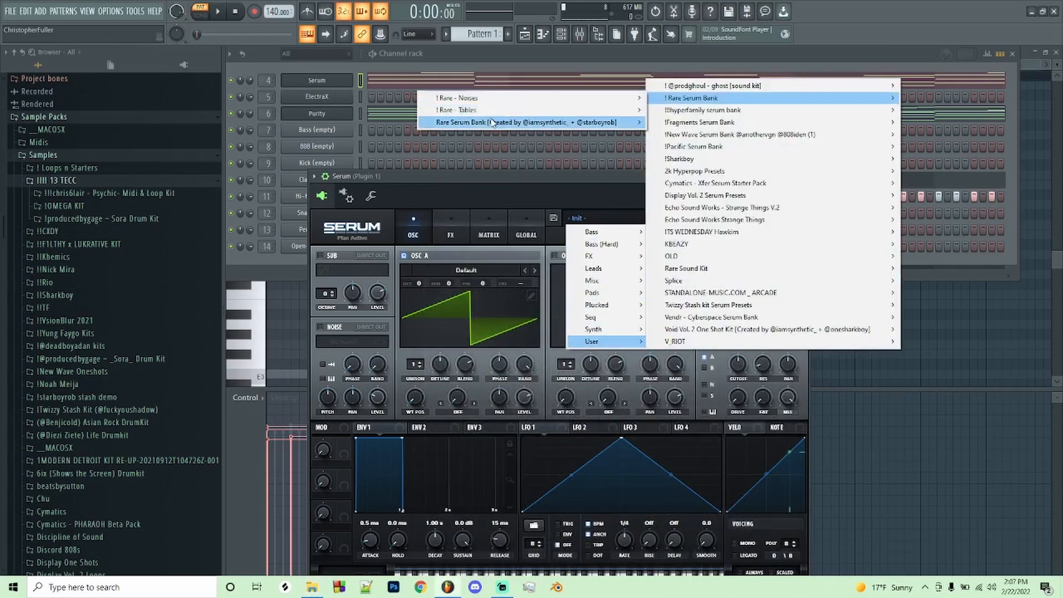
pyautogui.moveTo(477, 123)
pyautogui.click(323, 186)
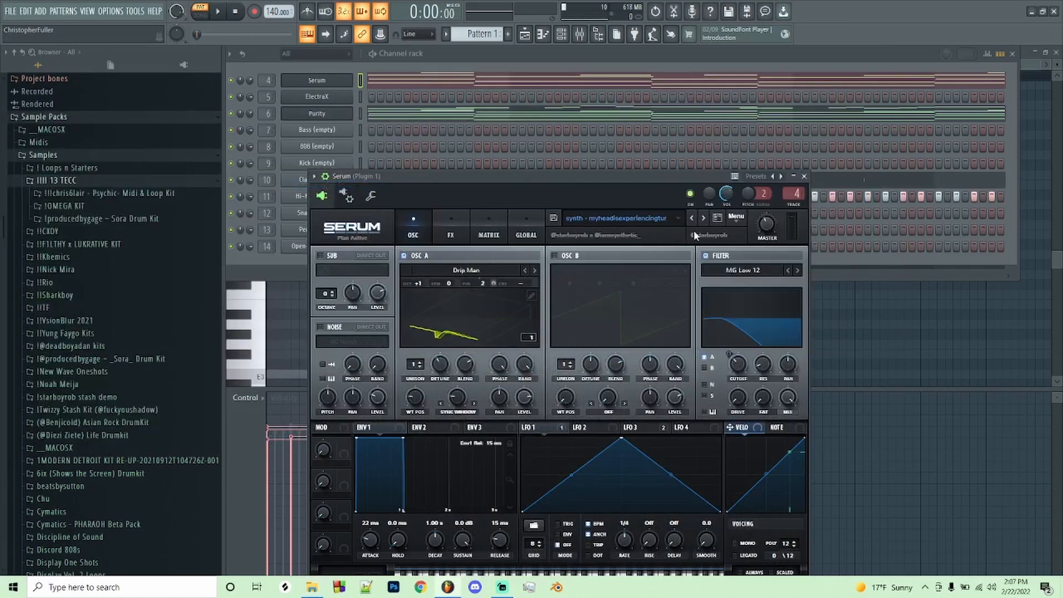
# Open the 808s folder of the Cxdy x Khemics - The Essentials 2022 drum kit and show the mixer.
pyautogui.click(63, 233)
pyautogui.click(74, 199)
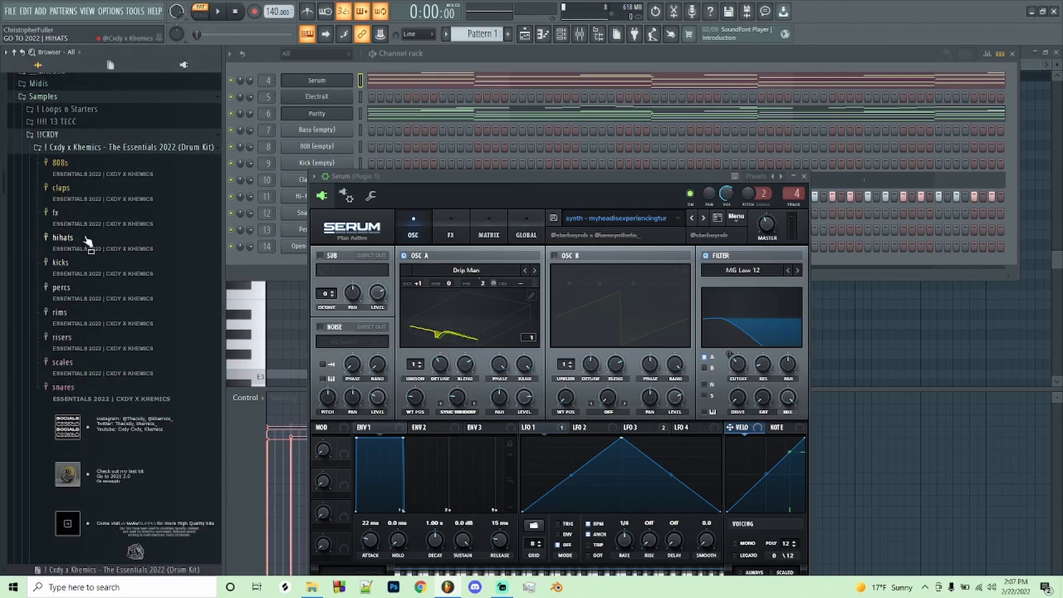
pyautogui.click(87, 174)
pyautogui.click(561, 34)
pyautogui.click(580, 34)
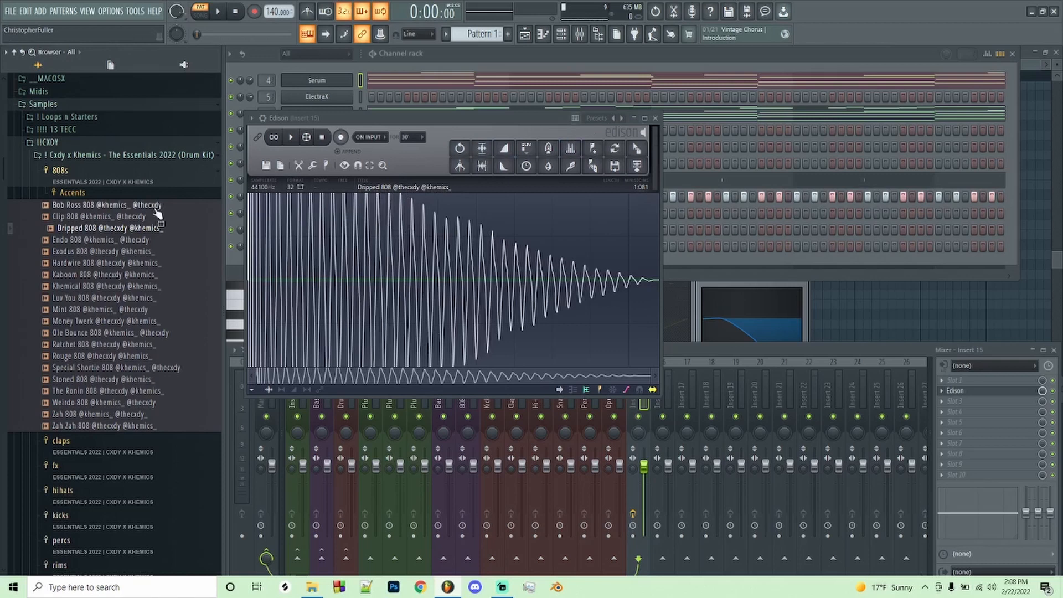
# Collapse the 808s sample folder and close the Edison window on mixer insert 15.
pyautogui.click(60, 195)
pyautogui.click(63, 194)
pyautogui.click(59, 174)
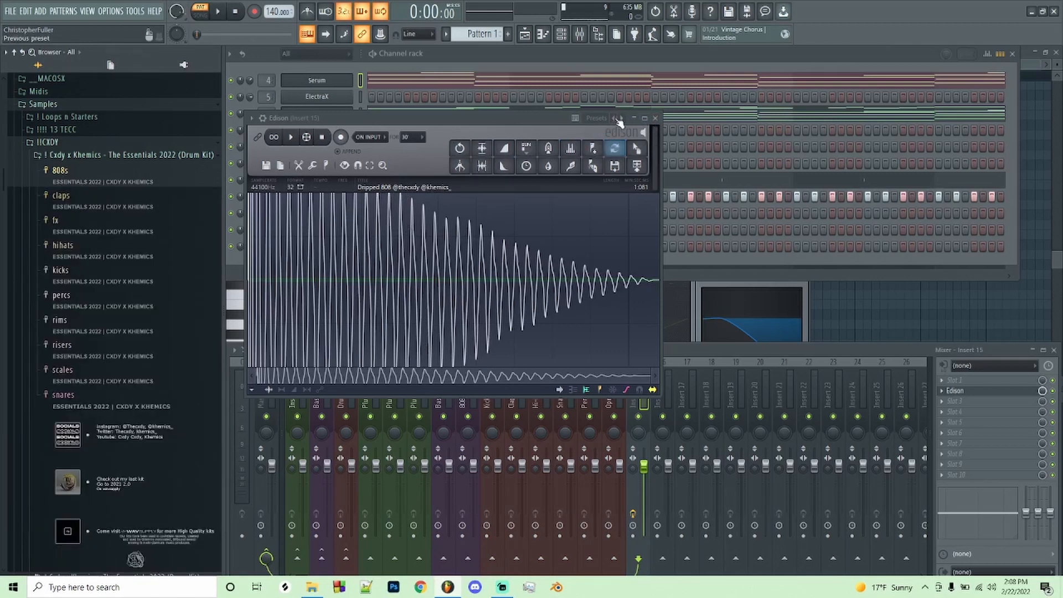
pyautogui.click(656, 119)
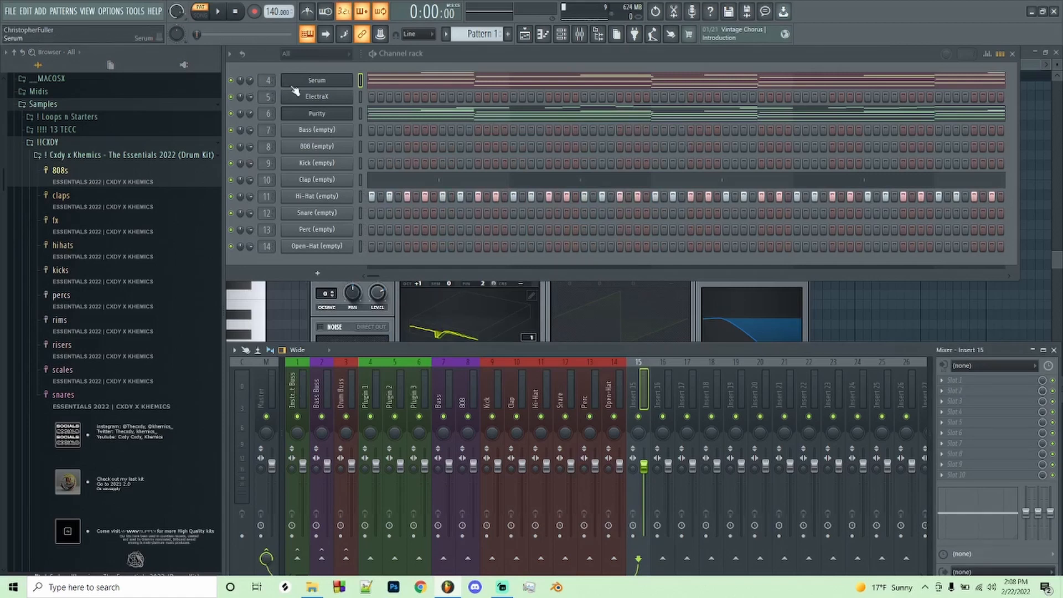
# Mute the Purity channel and play the pattern with Serum's window open to hear its loaded preset.
pyautogui.click(323, 81)
pyautogui.click(326, 81)
pyautogui.moveTo(614, 181); pyautogui.dragTo(613, 176)
pyautogui.click(231, 113)
pyautogui.press('space')
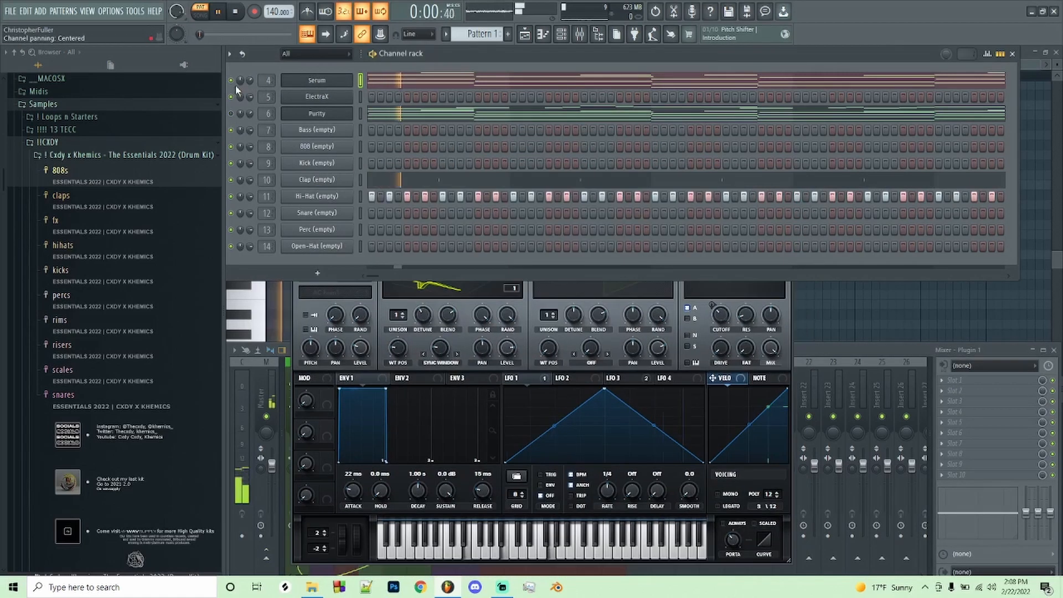
pyautogui.click(301, 82)
pyautogui.click(302, 81)
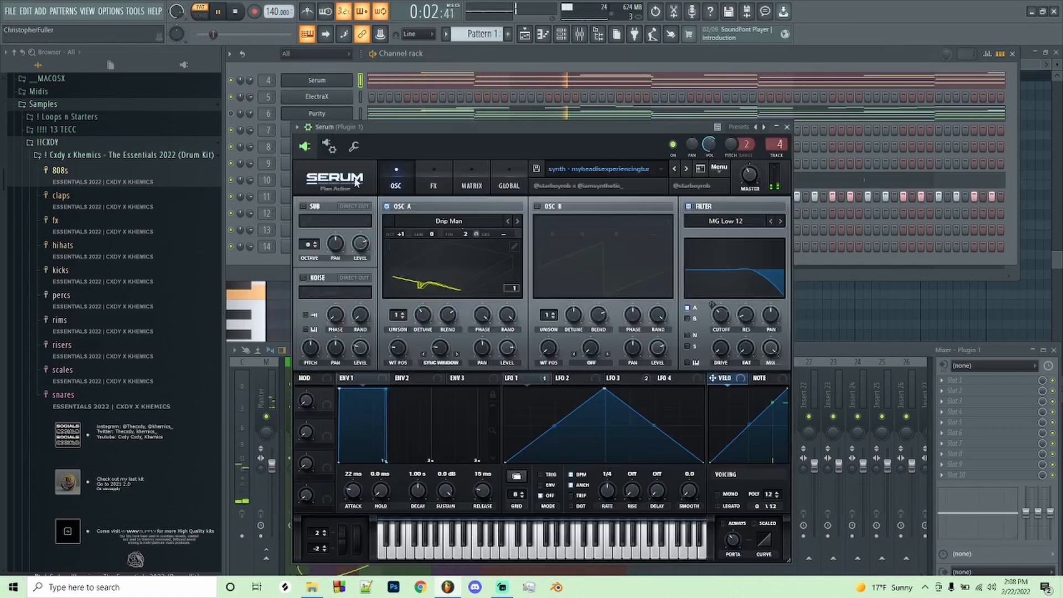
# Check Serum's preset categories during playback without changing the loaded preset.
pyautogui.click(570, 172)
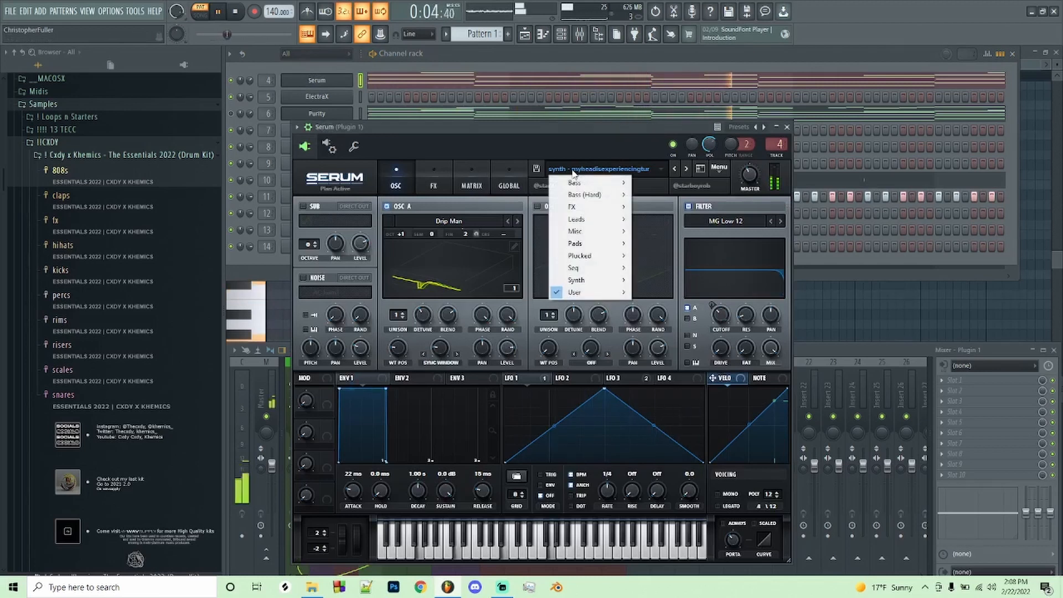
pyautogui.click(606, 123)
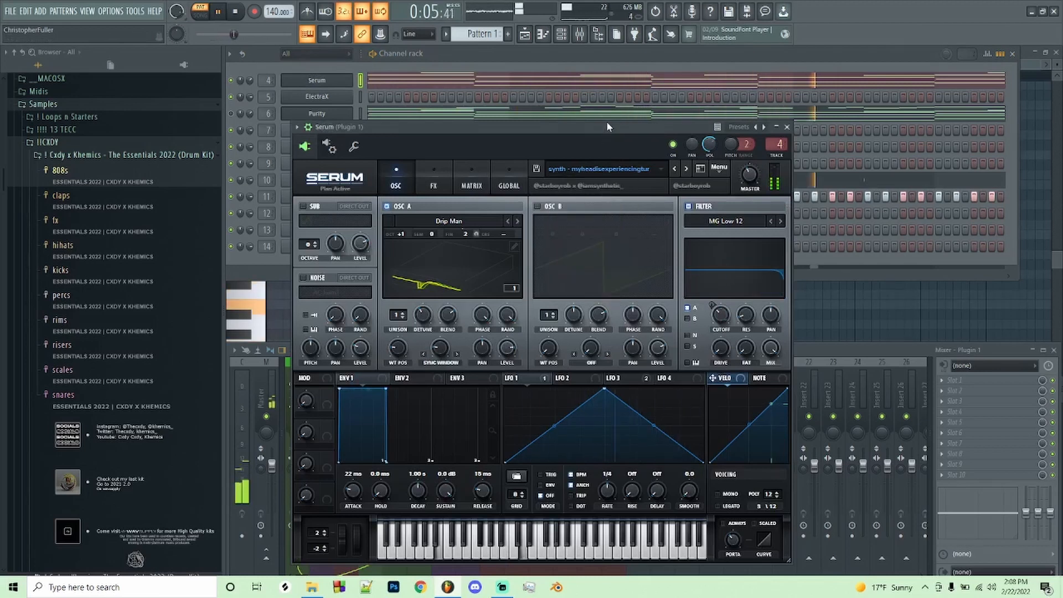
pyautogui.click(647, 173)
pyautogui.click(574, 138)
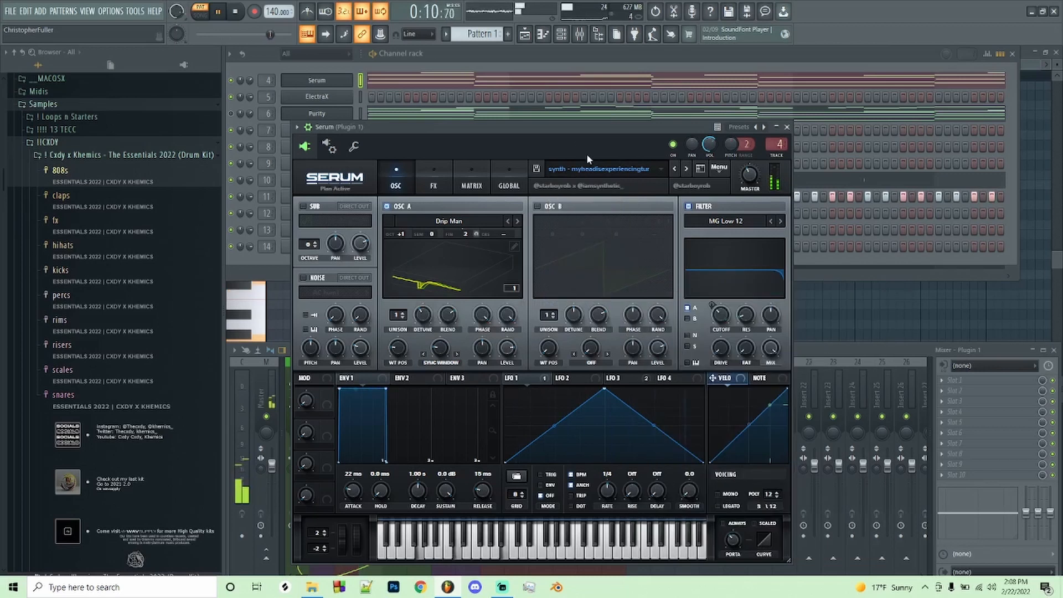
# Copy the Serum channel's notes and add a second Serum instance to the channel rack.
pyautogui.rightClick(350, 78)
pyautogui.click(476, 94)
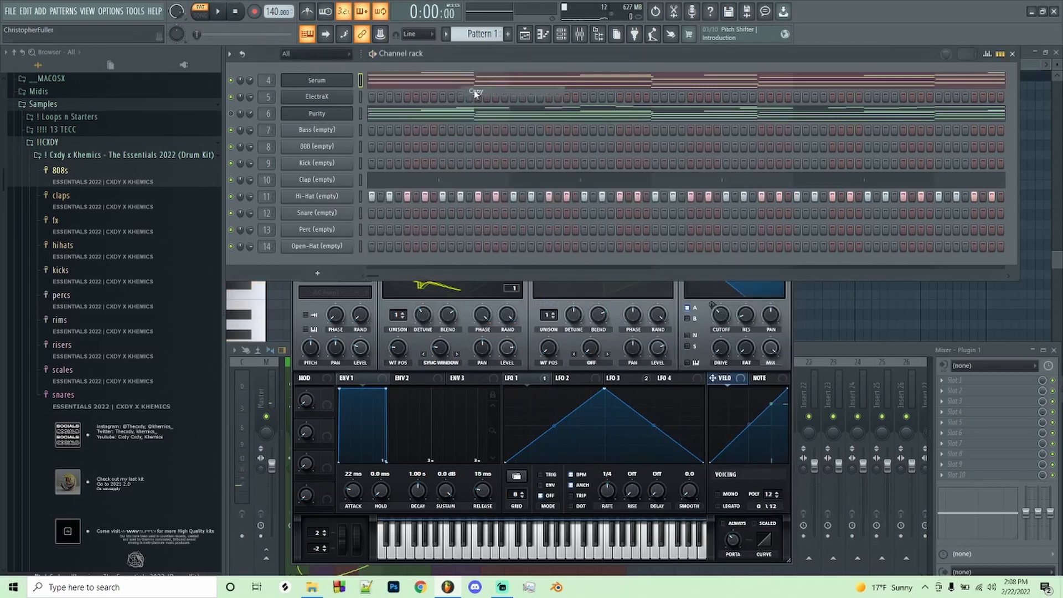
pyautogui.click(317, 273)
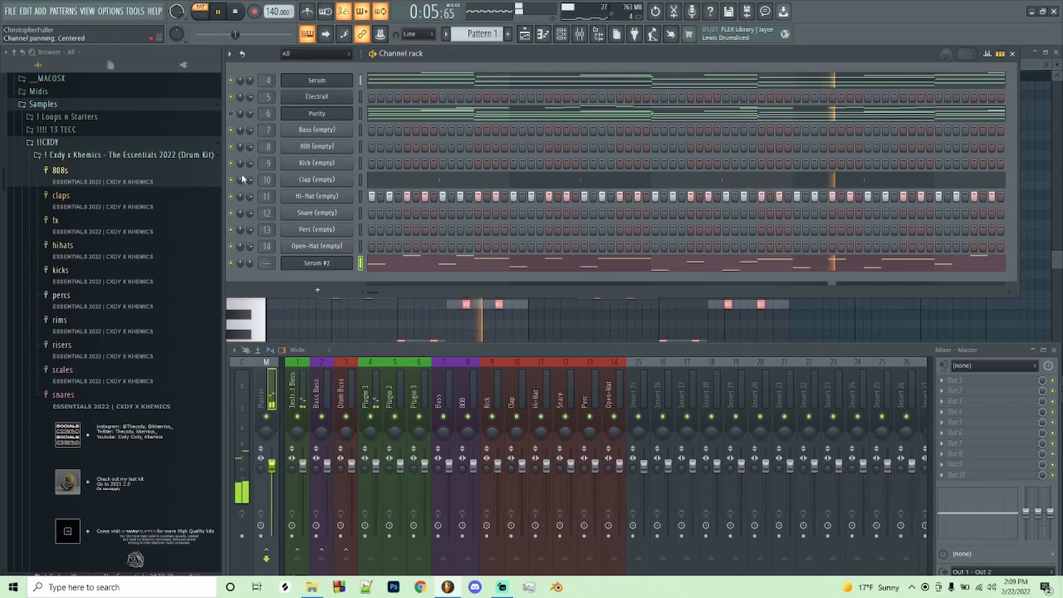
# Stop playback, open the first Serum's plugin window, and browse its user preset banks.
pyautogui.press('space')
pyautogui.click(301, 80)
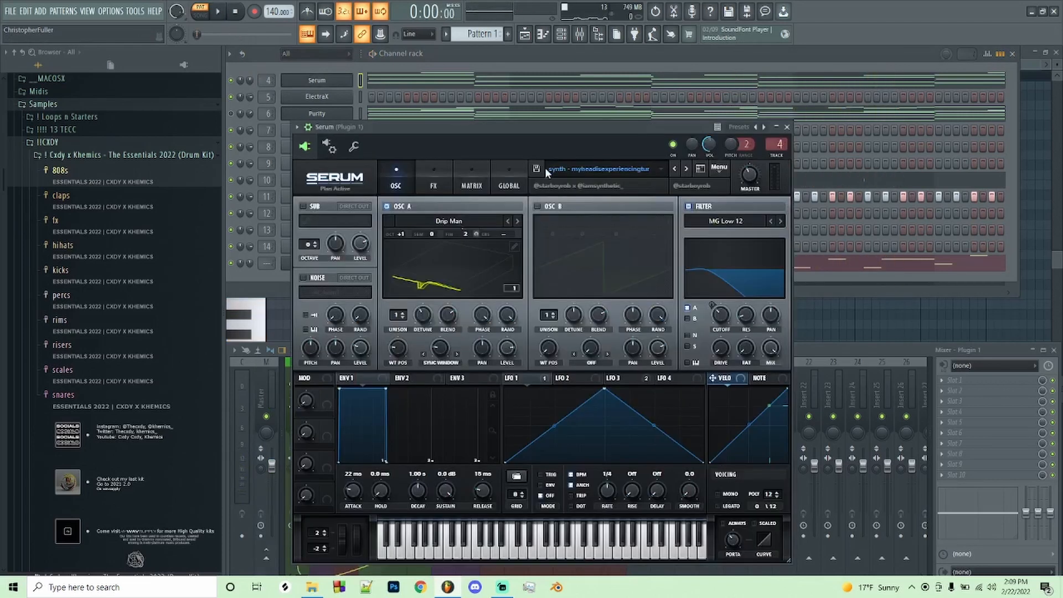
pyautogui.click(544, 169)
pyautogui.moveTo(587, 292)
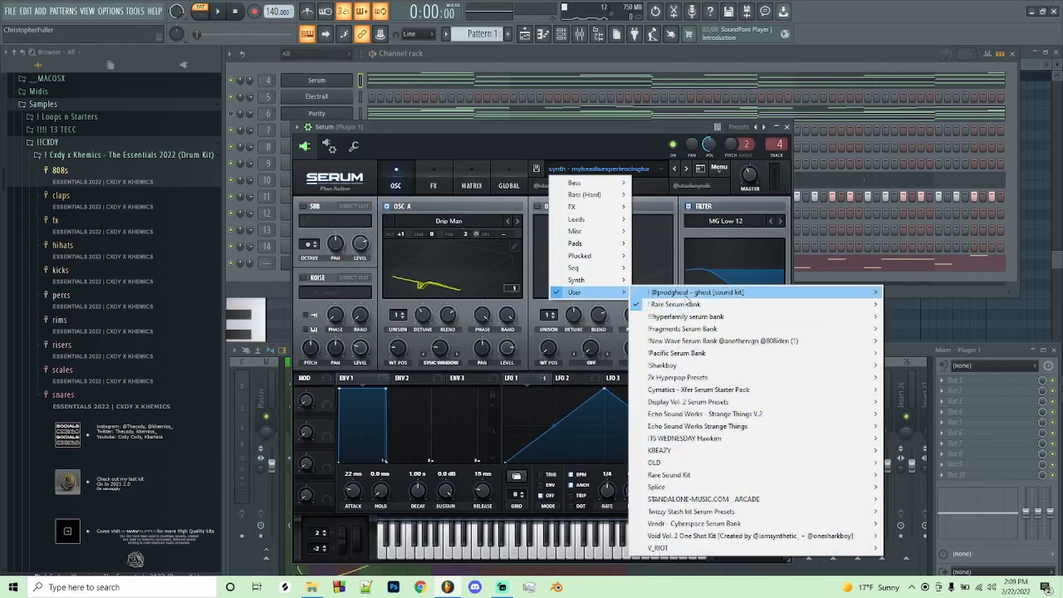
pyautogui.moveTo(686, 294)
pyautogui.moveTo(931, 306)
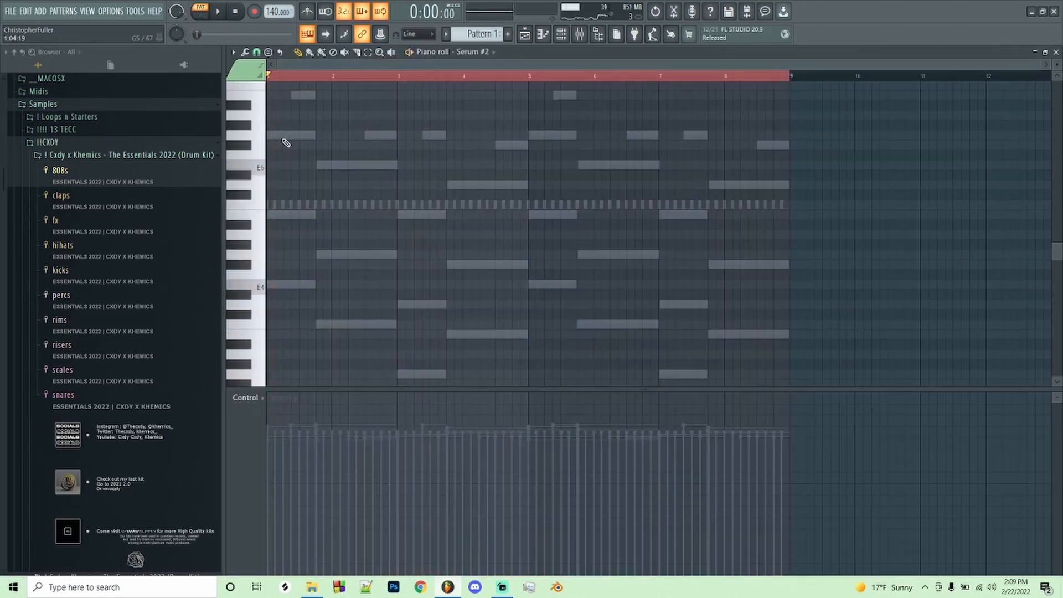
# Copy the notes from the first Serum channel and paste them into Serum #2.
pyautogui.click(565, 35)
pyautogui.rightClick(313, 83)
pyautogui.click(479, 91)
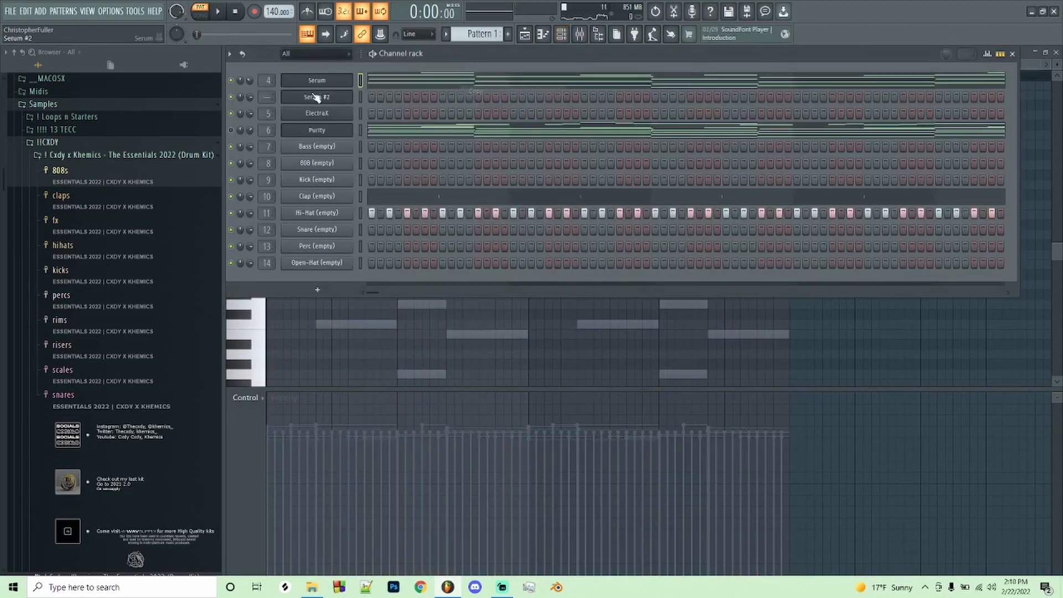
pyautogui.rightClick(308, 96)
pyautogui.click(476, 118)
# Open Serum #2's notes in the piano roll, select them all, and play the pattern to hear the layered parts.
pyautogui.click(317, 97)
pyautogui.rightClick(316, 97)
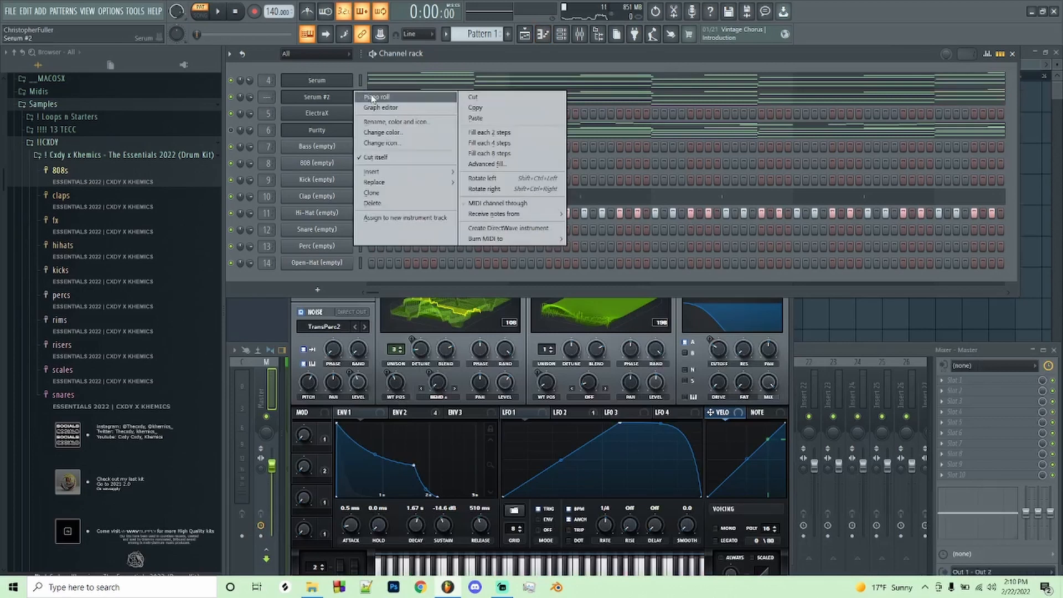
pyautogui.click(376, 97)
pyautogui.scroll(-2, 351, 135)
pyautogui.hotkey('ctrl', 'a')
pyautogui.press('space')
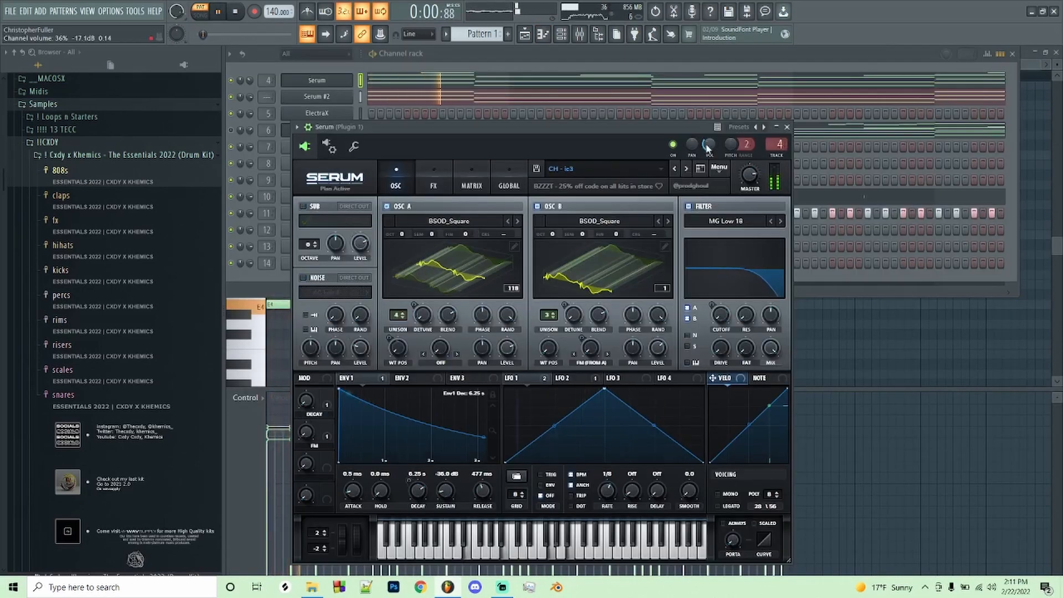
pyautogui.click(250, 97)
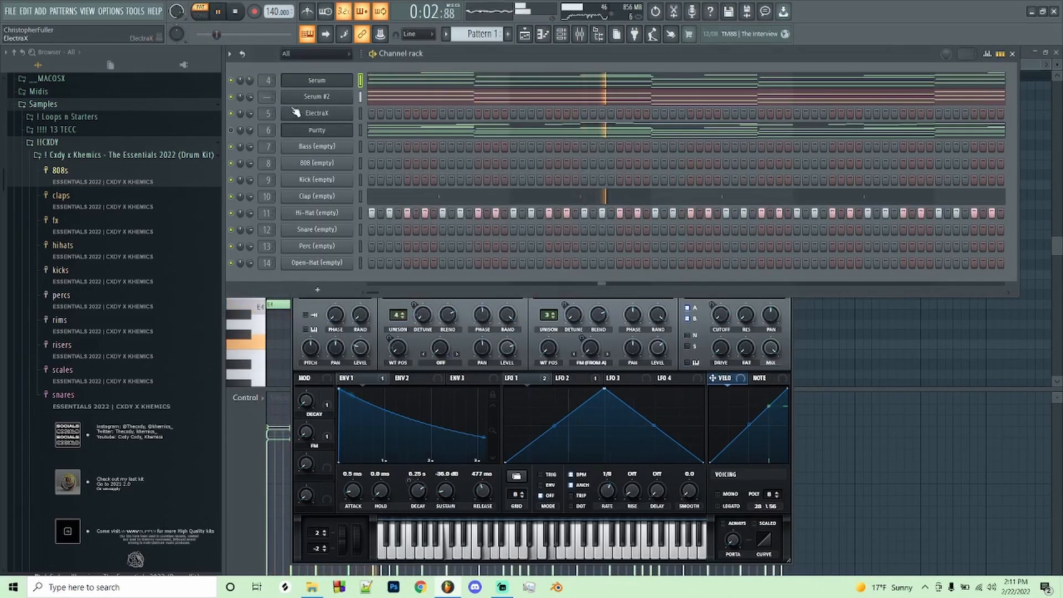
pyautogui.press('space')
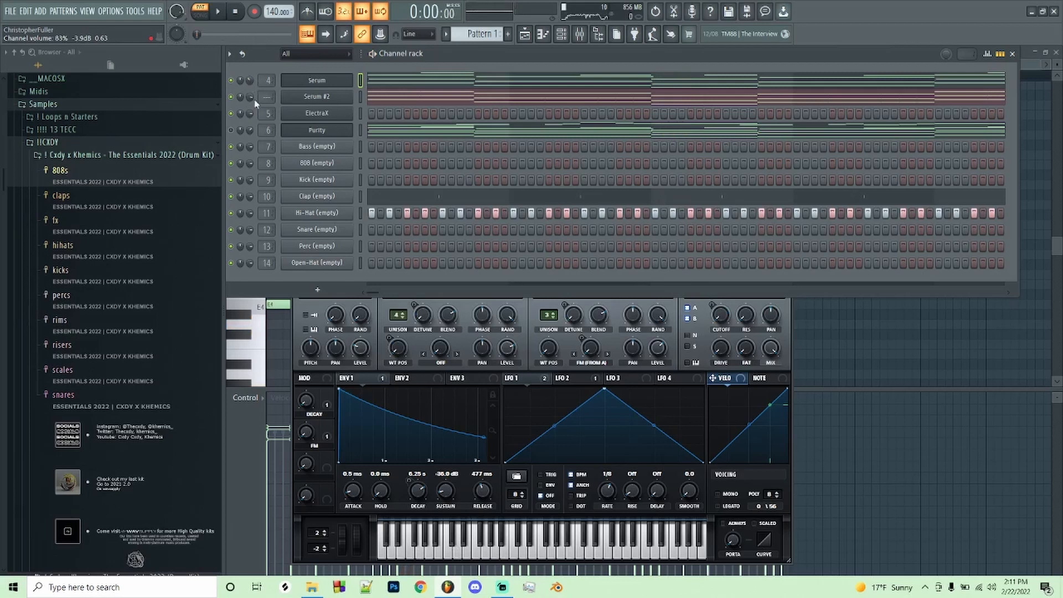
# Copy the first Serum channel's notes and paste them into the ElectraX channel.
pyautogui.rightClick(335, 80)
pyautogui.click(471, 91)
pyautogui.rightClick(329, 117)
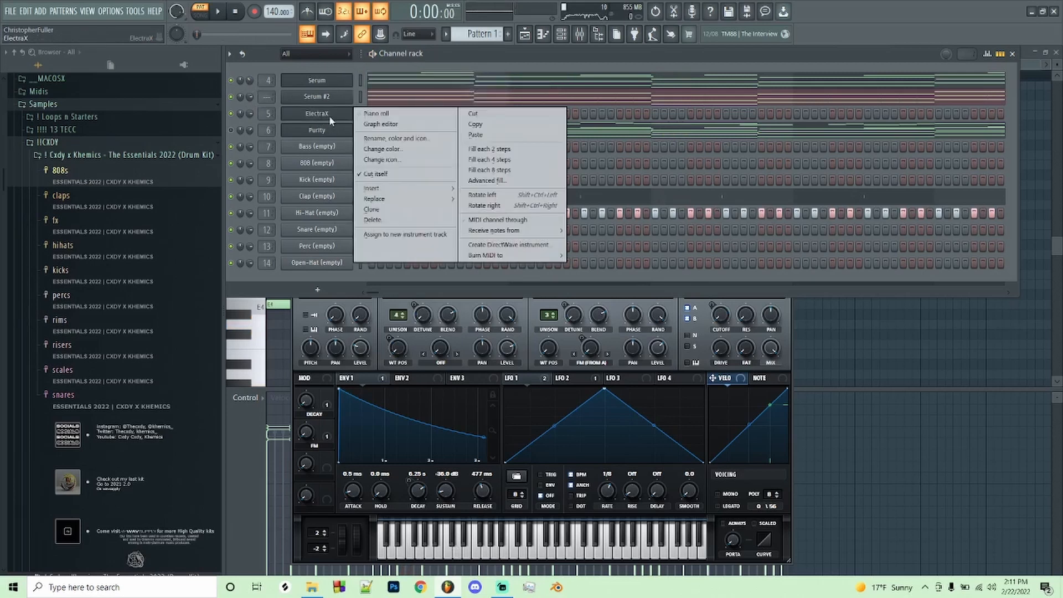
pyautogui.click(486, 135)
# Open ElectraX's patch browser and look through its banks, including the Based Gutta collections.
pyautogui.rightClick(330, 117)
pyautogui.click(340, 115)
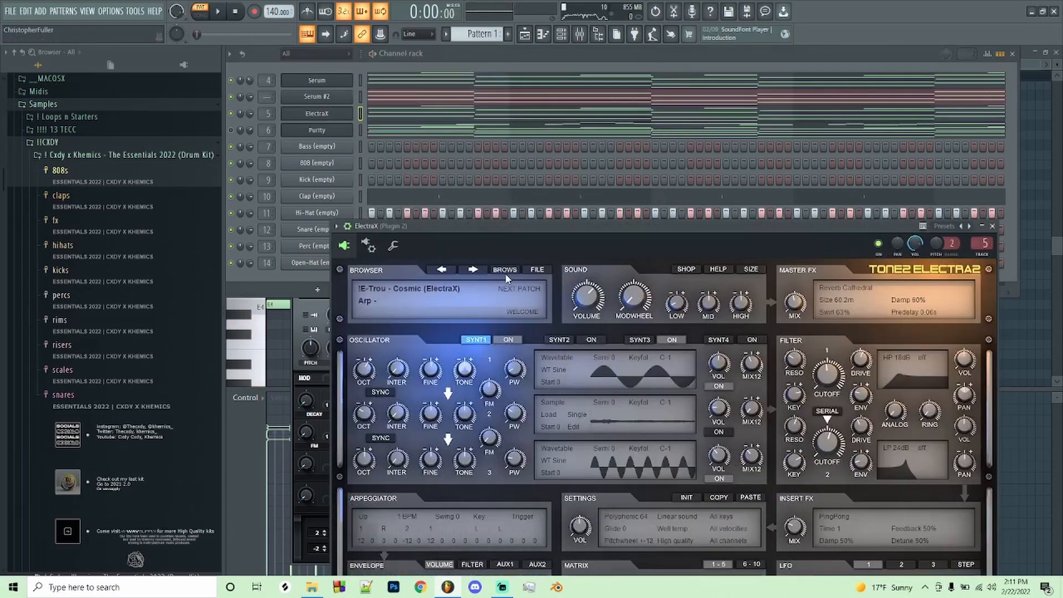
pyautogui.click(505, 272)
pyautogui.click(413, 300)
pyautogui.click(417, 437)
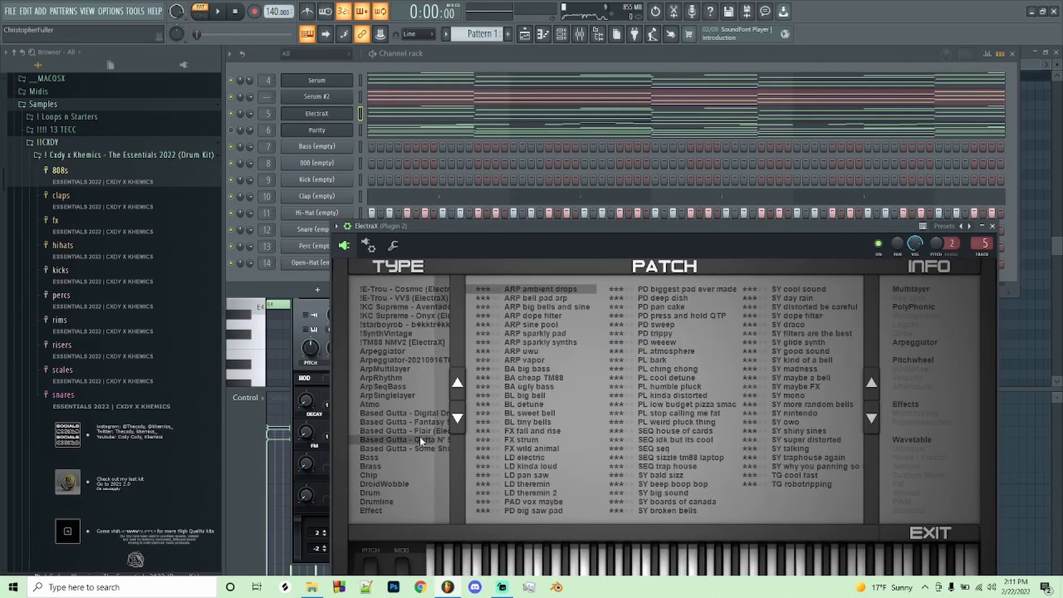
pyautogui.click(419, 447)
pyautogui.click(416, 432)
# Play the pattern with Serum #2 open and route that channel to mixer track 15.
pyautogui.click(309, 98)
pyautogui.press('space')
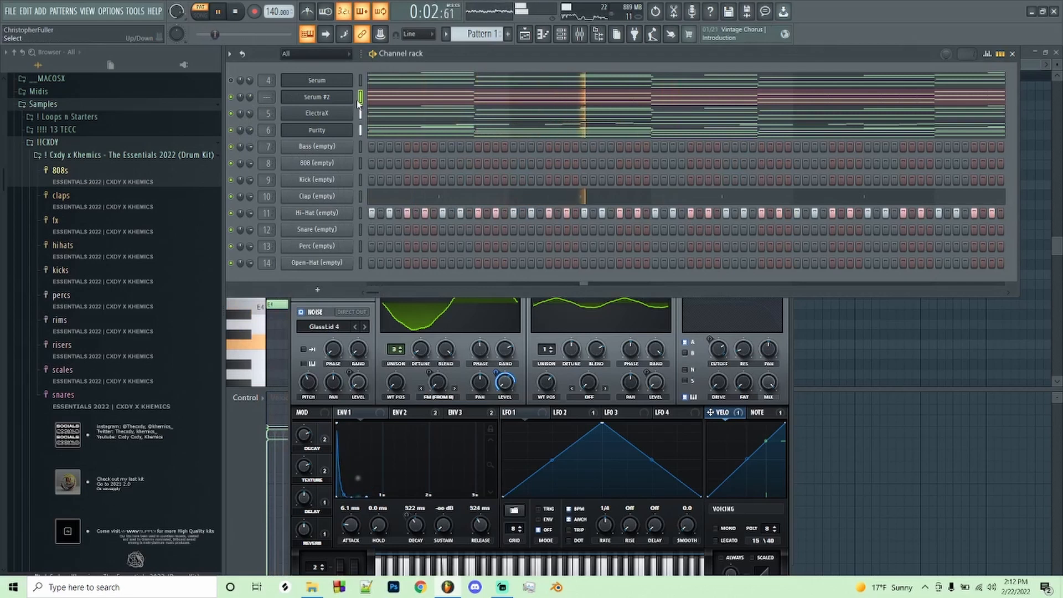
pyautogui.doubleClick(266, 99)
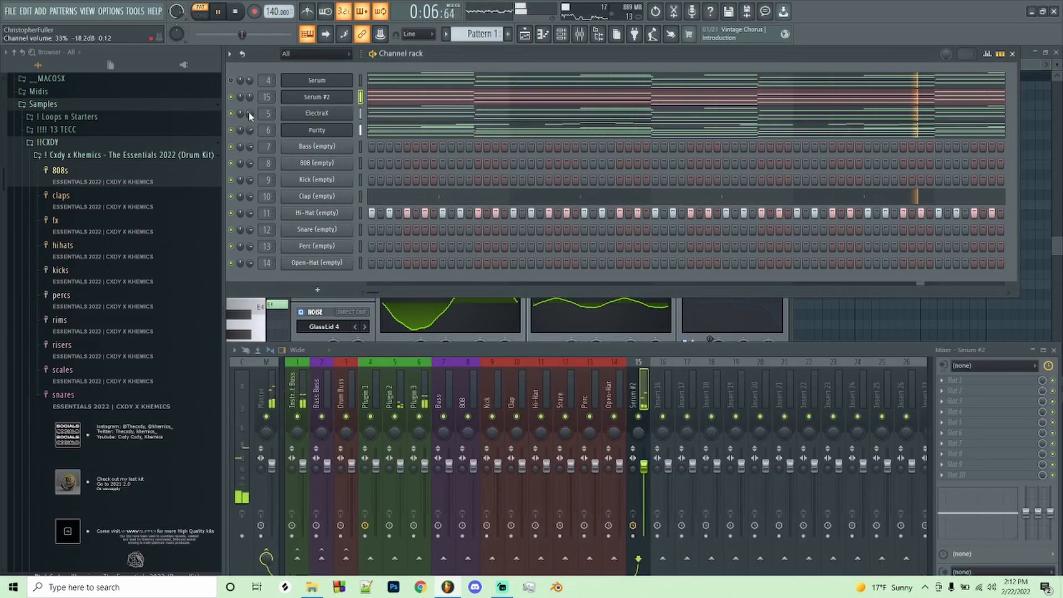
pyautogui.press('space')
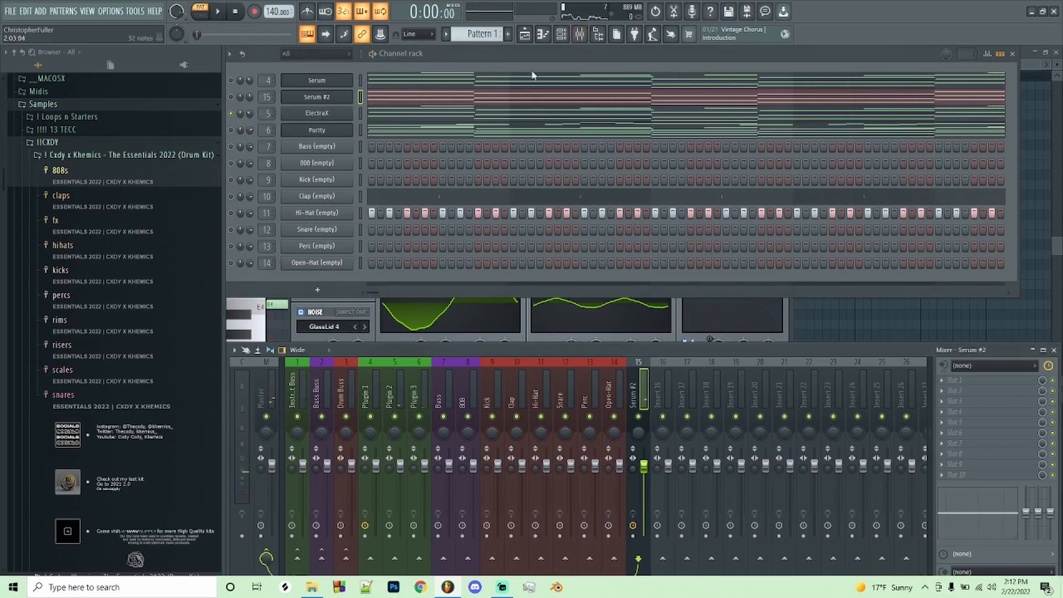
# Put HalfTime on ElectraX's mixer track with a 1 Bar loop, 2x speed and 57% mix, and unmute the other melody channels.
pyautogui.click(396, 395)
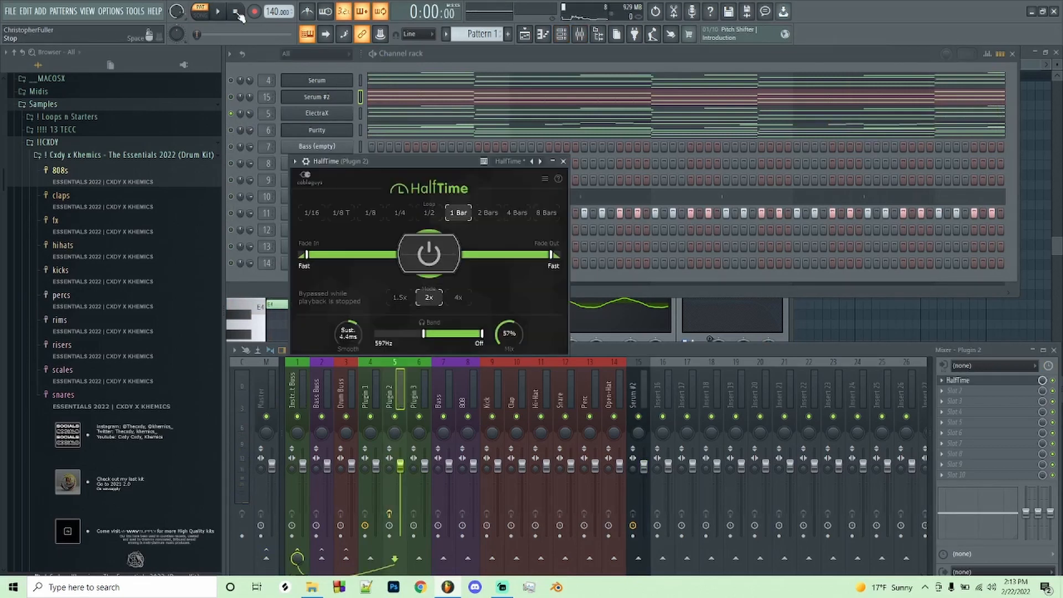
pyautogui.click(236, 97)
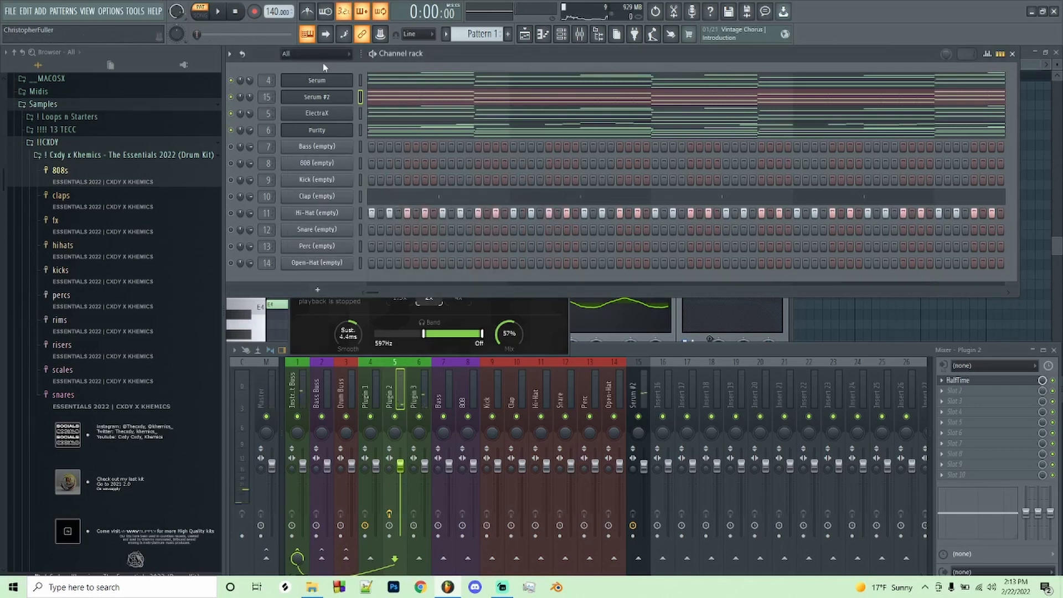
# Copy the first Serum channel's notes and add a third Serum instance to the channel rack.
pyautogui.rightClick(324, 82)
pyautogui.moveTo(387, 90)
pyautogui.click(473, 91)
pyautogui.click(311, 292)
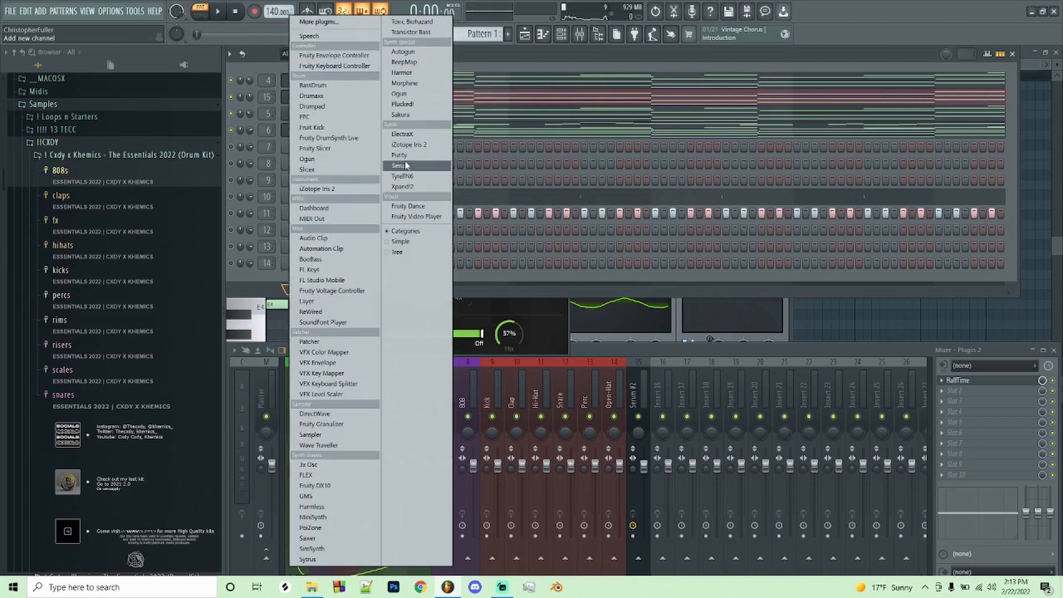
pyautogui.click(401, 165)
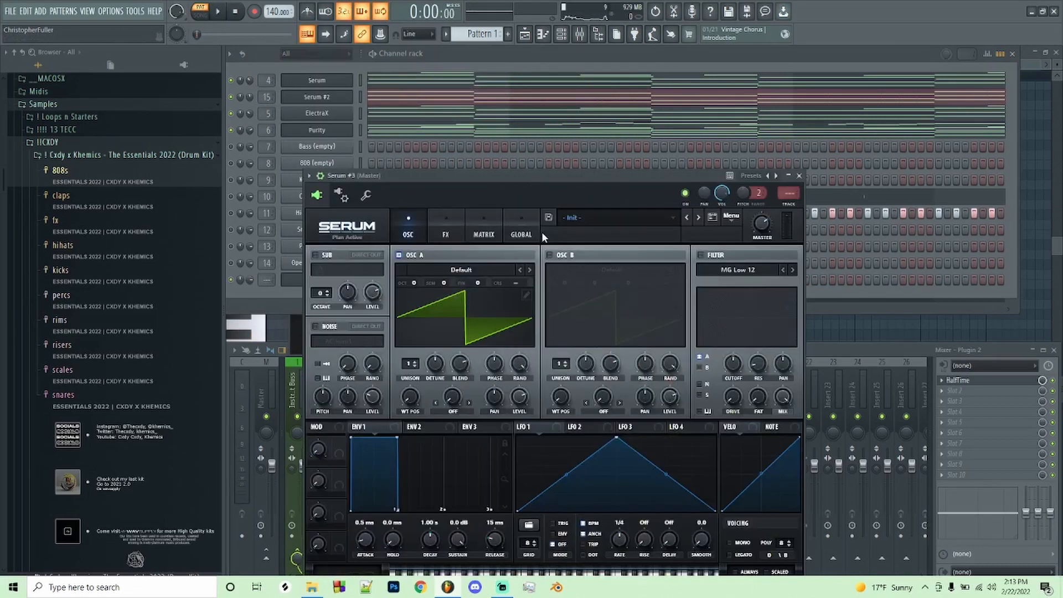
# Load the Bell - W0RlD preset from the !Sharkboy XTC user bank into Serum #3.
pyautogui.click(567, 217)
pyautogui.moveTo(586, 340)
pyautogui.moveTo(687, 157)
pyautogui.moveTo(919, 182)
pyautogui.moveTo(836, 197)
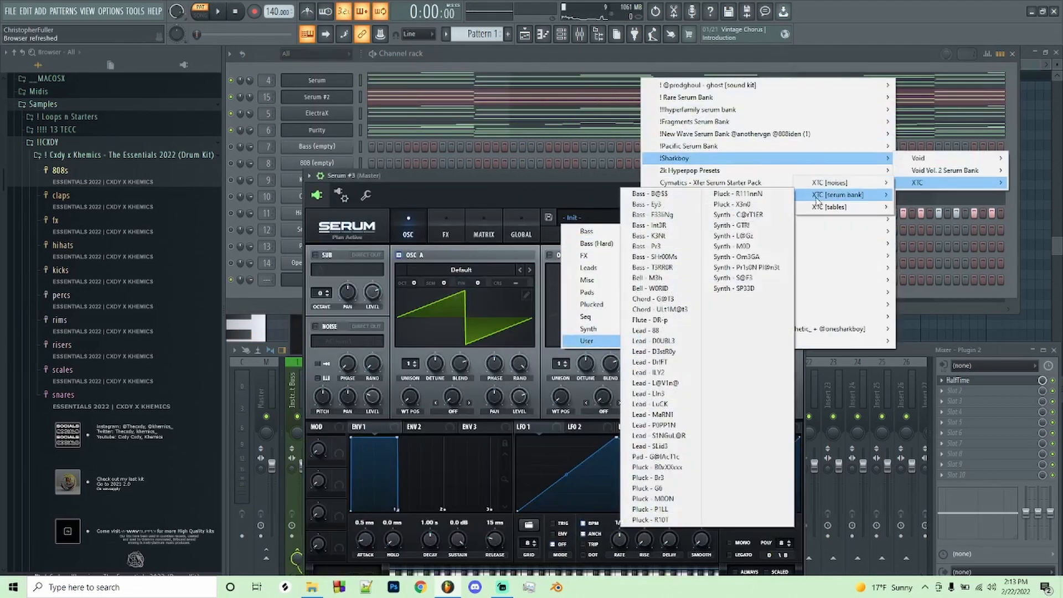
pyautogui.click(667, 288)
# Draw the note pairs E4-B4, C4-G4, D4-B4 and B3-F#4 in Serum #3's piano roll and extend them with legato.
pyautogui.press('F7')
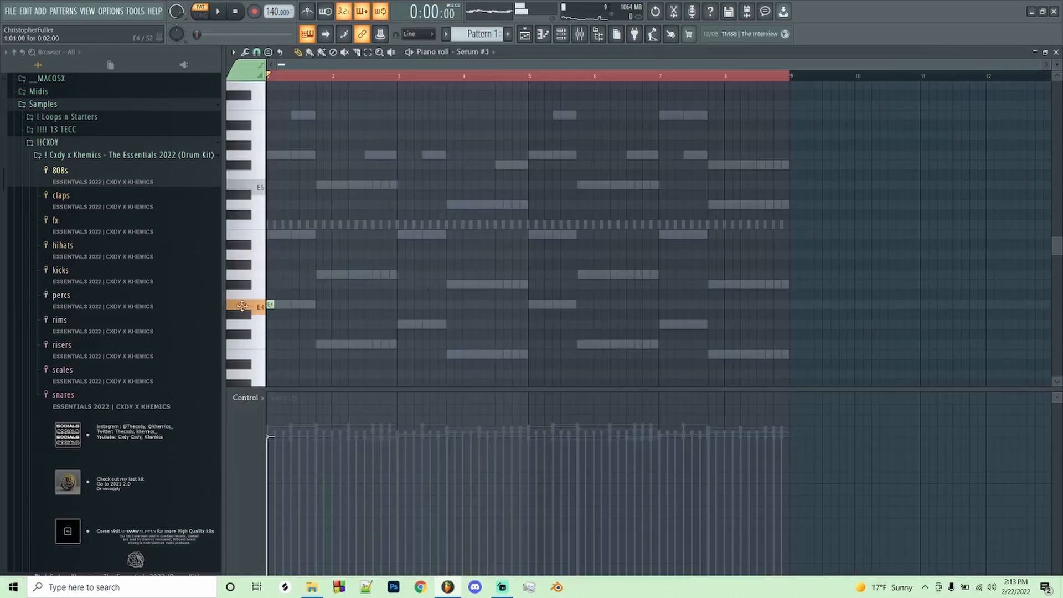
pyautogui.click(316, 344)
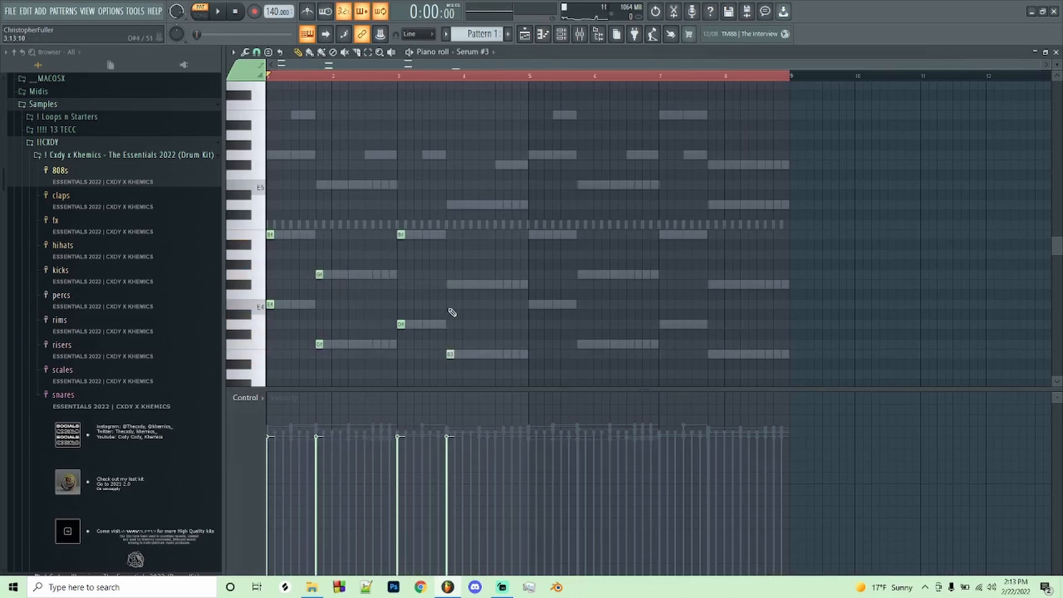
pyautogui.moveTo(445, 282); pyautogui.dragTo(445, 282)
pyautogui.hotkey('ctrl', 'a')
pyautogui.hotkey('ctrl', 'l')
pyautogui.hotkey('ctrl', 'd')
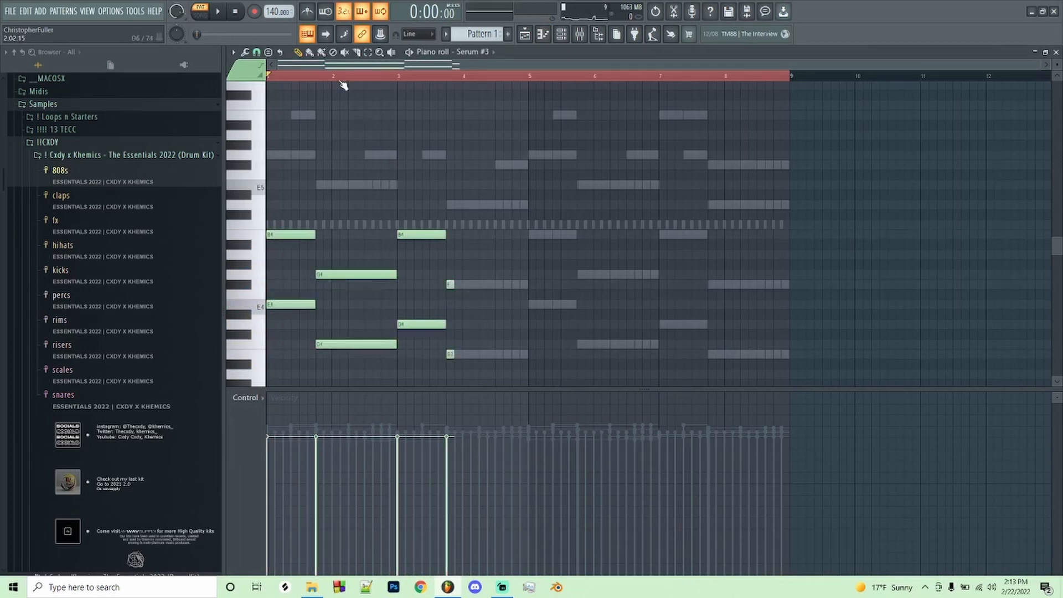
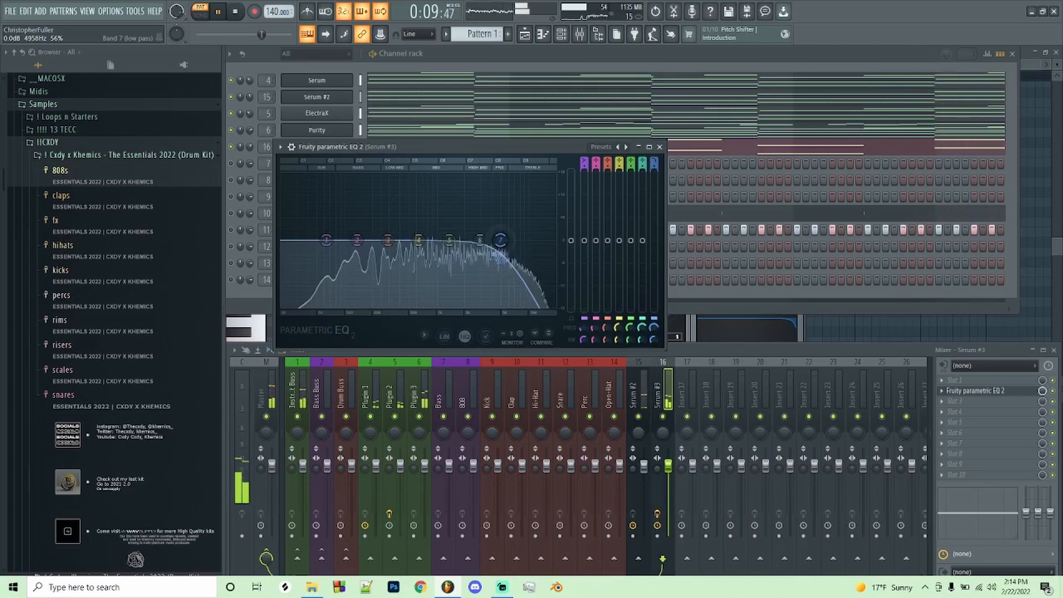
# Fine-tune the middle band of Parametric EQ 2 on Serum #3's mixer track.
pyautogui.moveTo(419, 241)
pyautogui.mouseDown()
pyautogui.moveTo(428, 253)
pyautogui.moveTo(419, 239)
pyautogui.mouseUp()
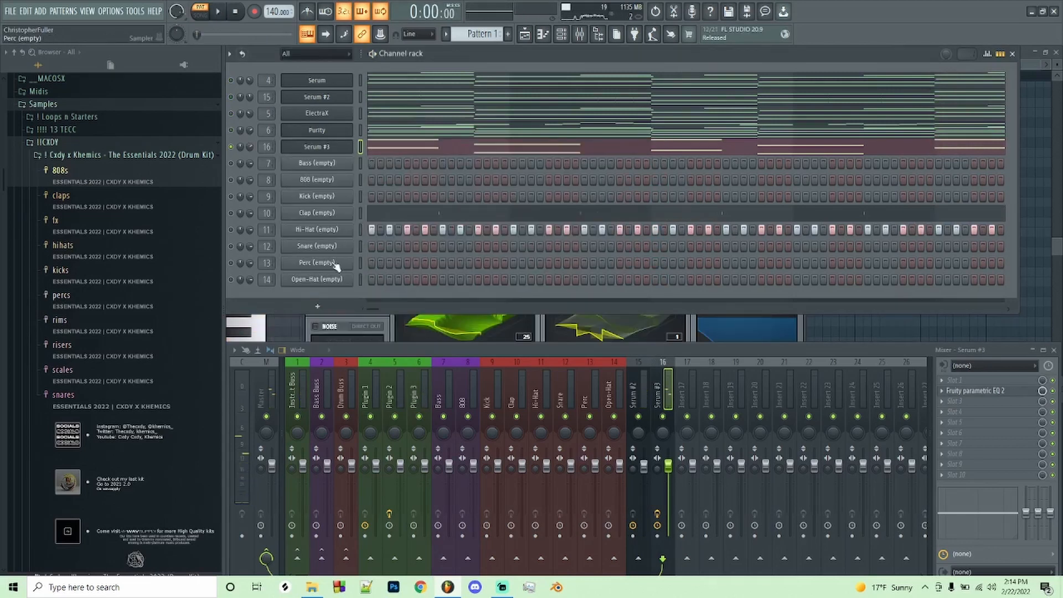
# Add a fourth Serum instance and load the SY Monolithic [SD] preset from the Synth category.
pyautogui.click(318, 309)
pyautogui.click(400, 166)
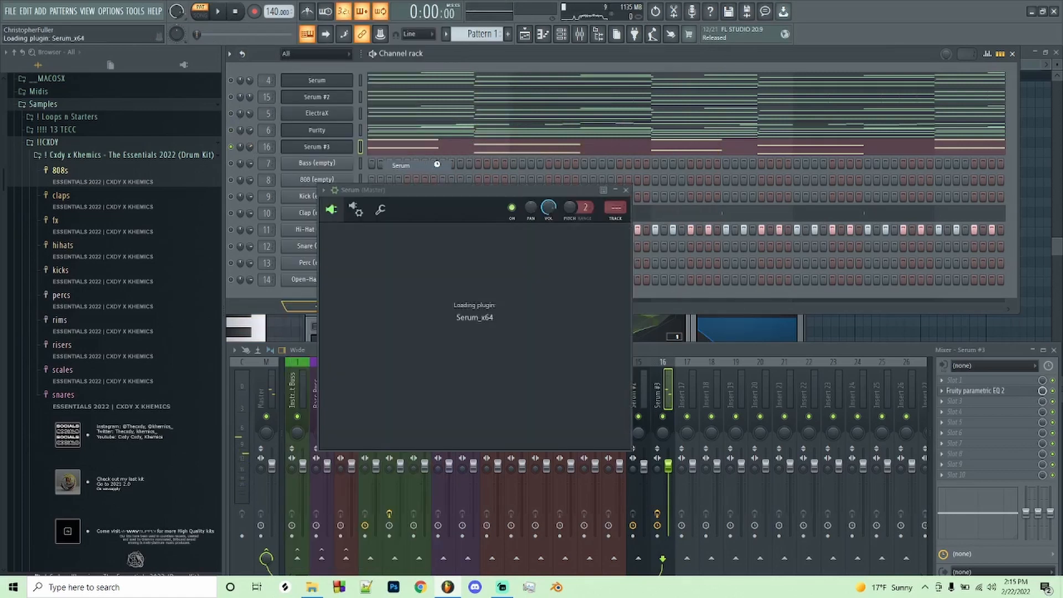
pyautogui.click(586, 231)
pyautogui.moveTo(603, 343)
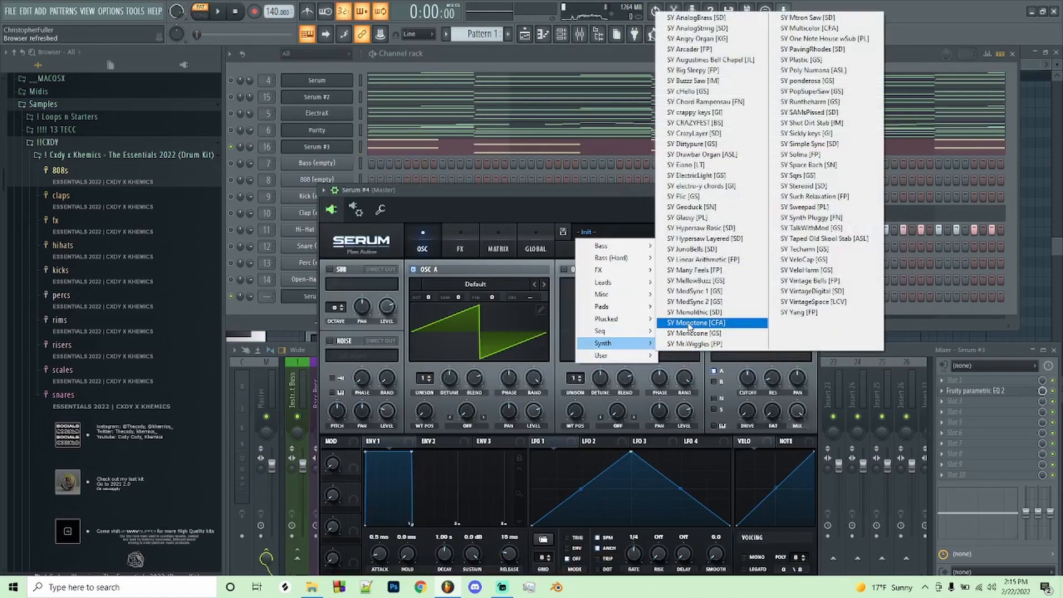
pyautogui.click(692, 313)
# Paste the copied notes into Serum #4 and erase the short upper melody notes in its piano roll during playback.
pyautogui.click(545, 66)
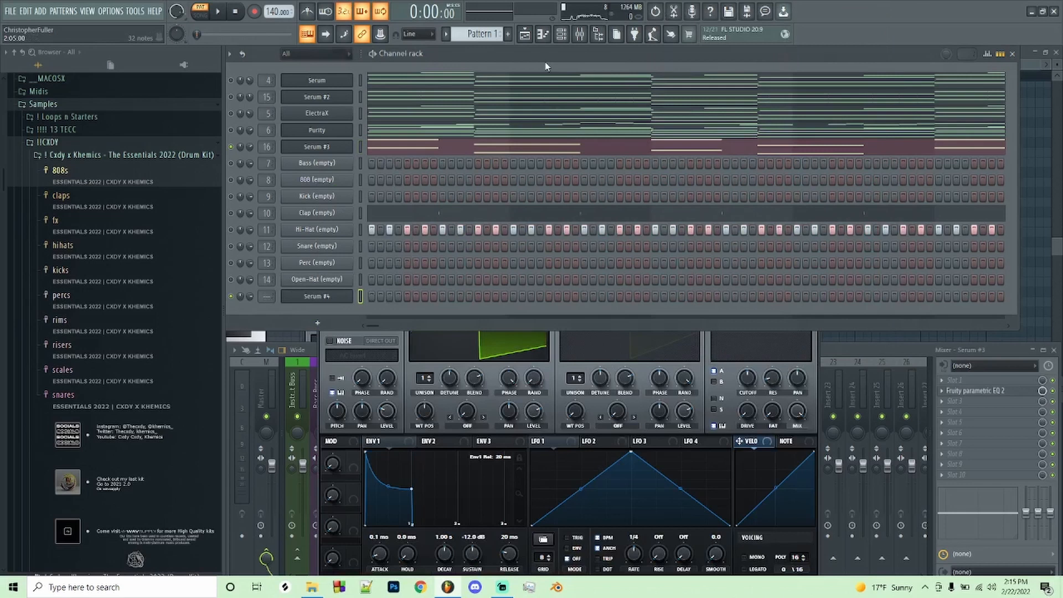
pyautogui.rightClick(345, 299)
pyautogui.click(474, 317)
pyautogui.rightClick(297, 300)
pyautogui.click(371, 295)
pyautogui.press('space')
pyautogui.rightClick(389, 135)
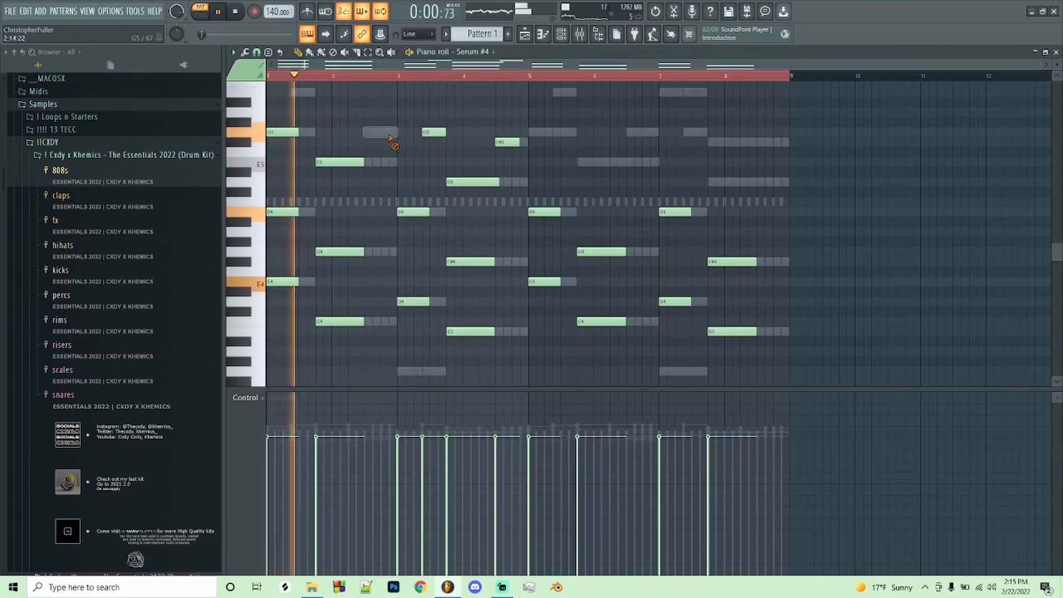
# Fill out Serum #4's chords with G3 in bars 3 and 7, plus E5, D5, B5 and F#5 across bars 5 to 7.
pyautogui.scroll(-2, 434, 257)
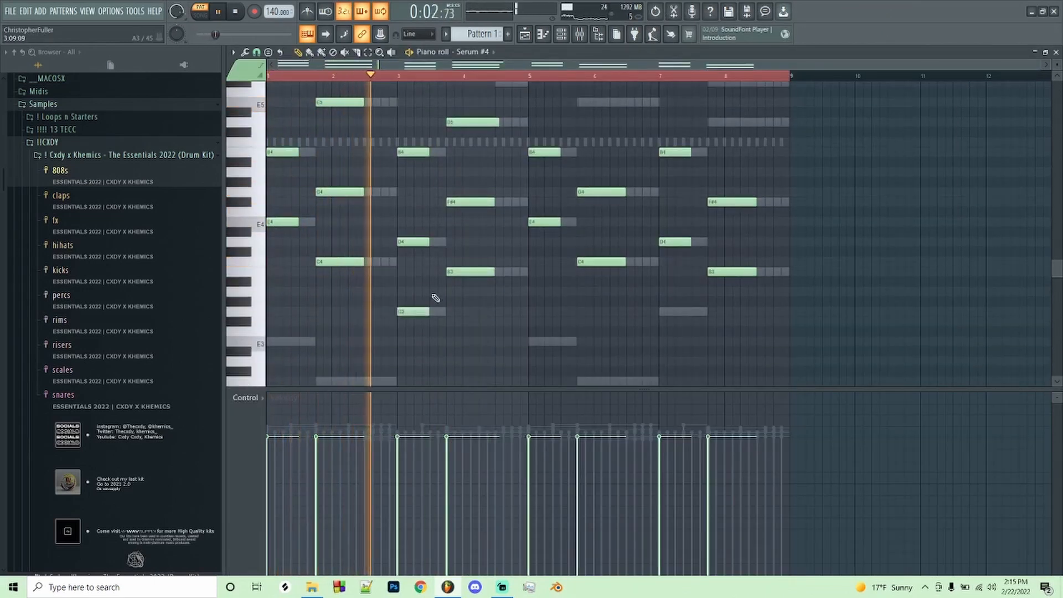
pyautogui.click(665, 313)
pyautogui.click(579, 103)
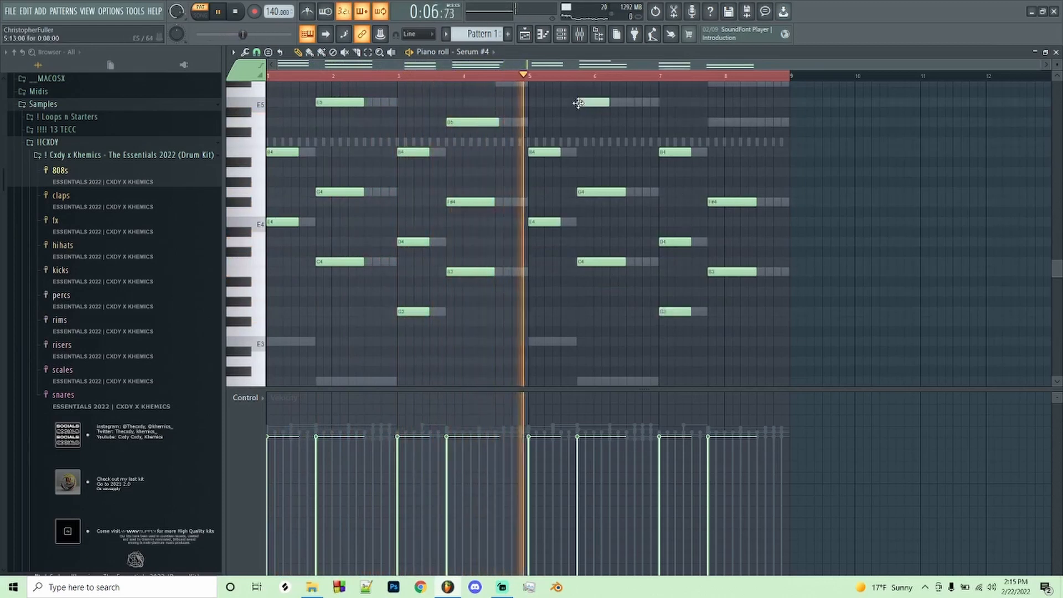
pyautogui.click(714, 122)
pyautogui.scroll(2, 725, 144)
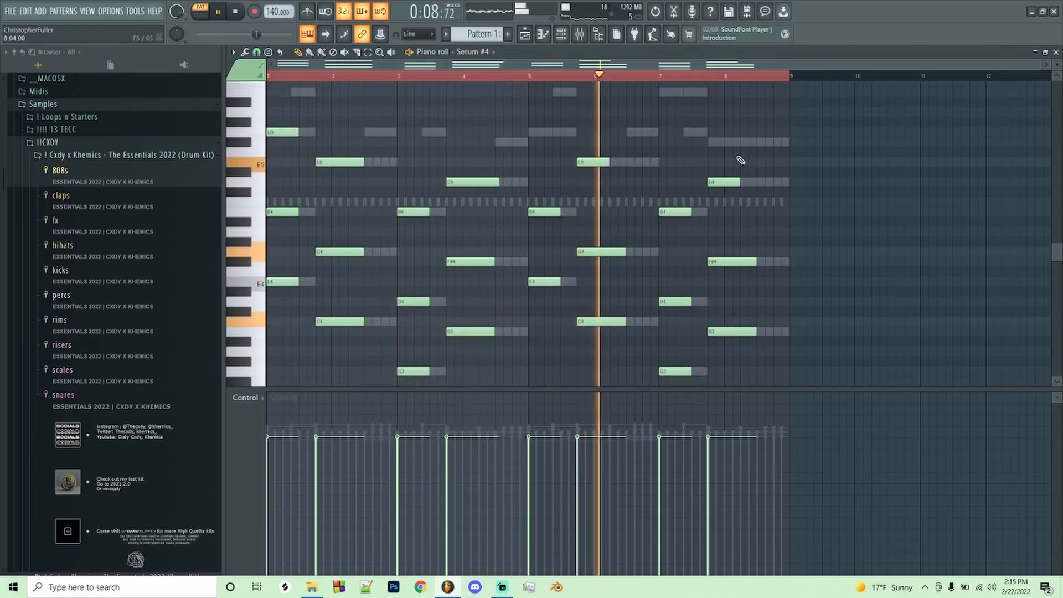
pyautogui.click(662, 93)
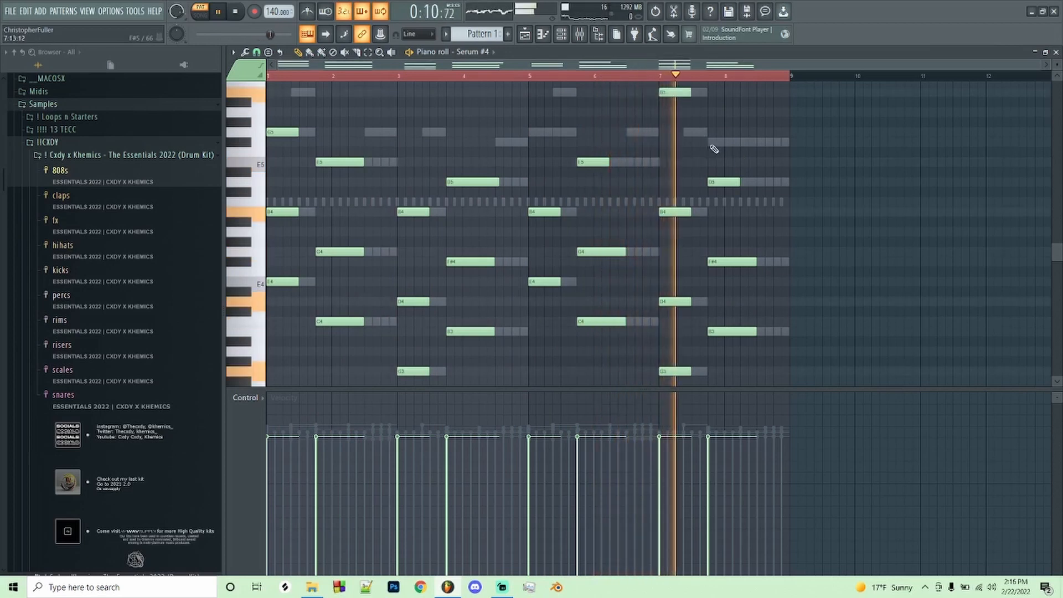
pyautogui.click(713, 142)
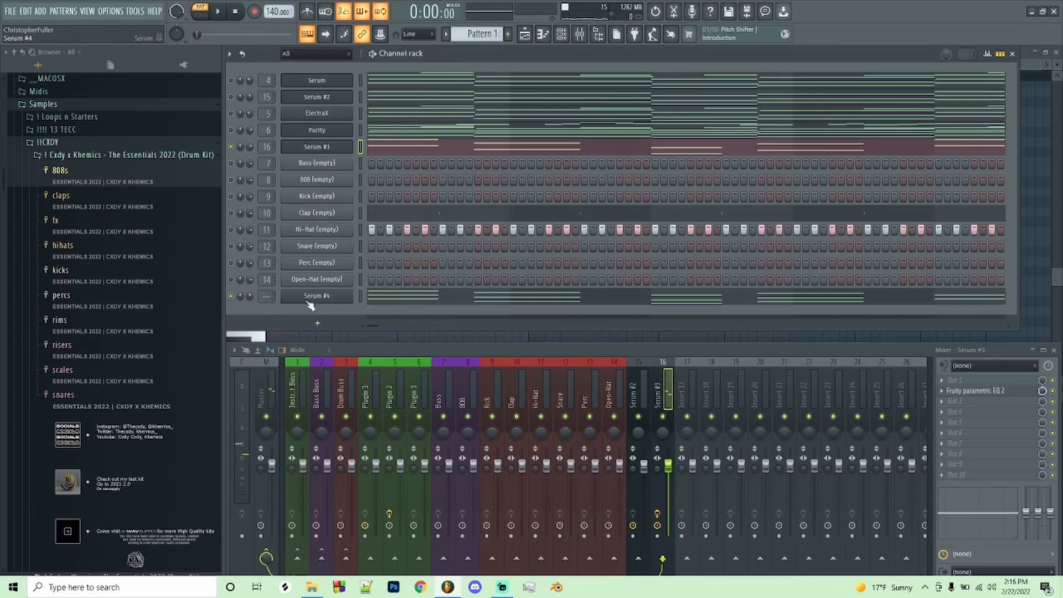
# Load the Chords - Miss The Rage preset from the Pacific Serum Bank into Serum #4 and start playback.
pyautogui.click(318, 301)
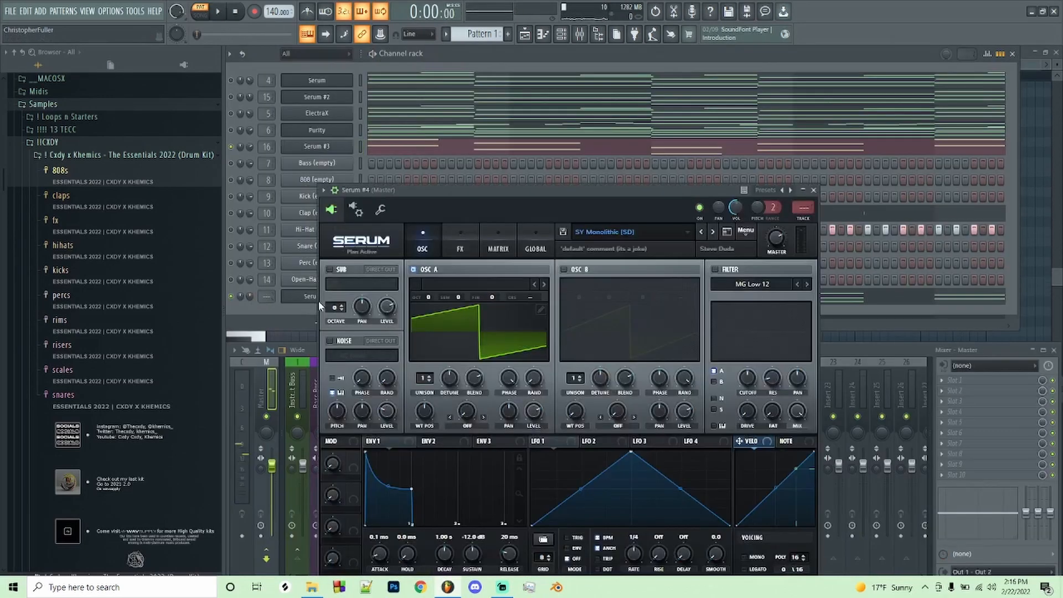
pyautogui.click(622, 237)
pyautogui.moveTo(608, 355)
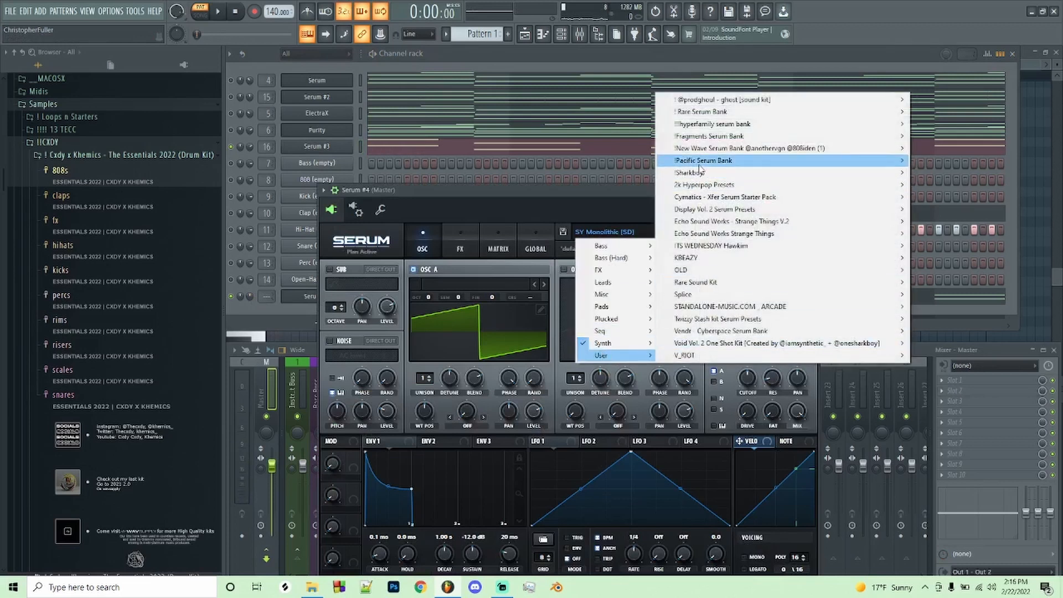
pyautogui.moveTo(699, 162)
pyautogui.click(532, 306)
pyautogui.press('space')
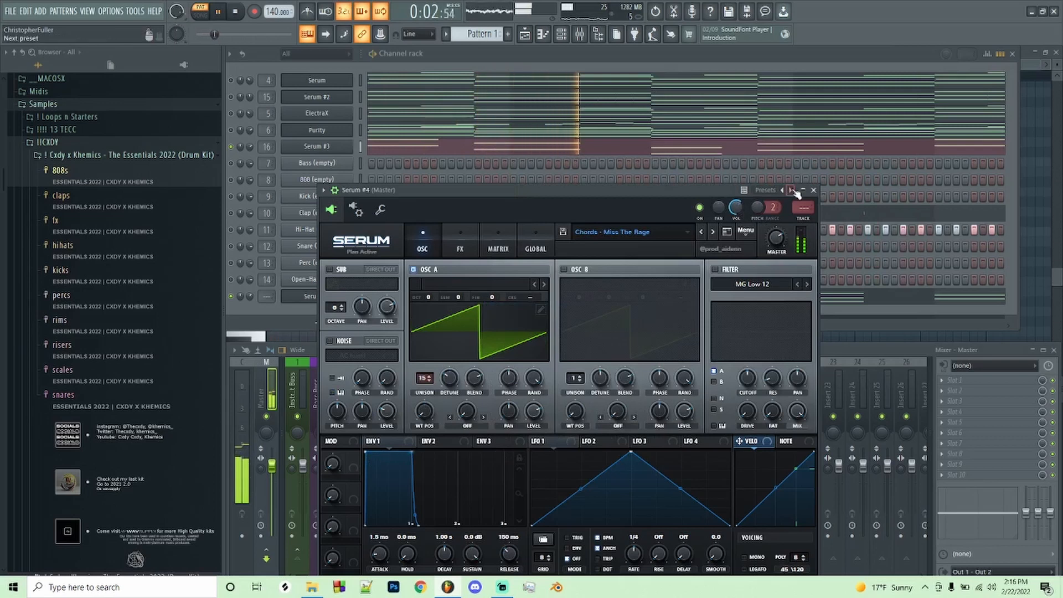
# Enable Serum #4's MG Low 12 filter, set its cutoff to about 6567 Hz, and raise its resonance and drive.
pyautogui.click(715, 269)
pyautogui.moveTo(743, 359); pyautogui.dragTo(744, 333)
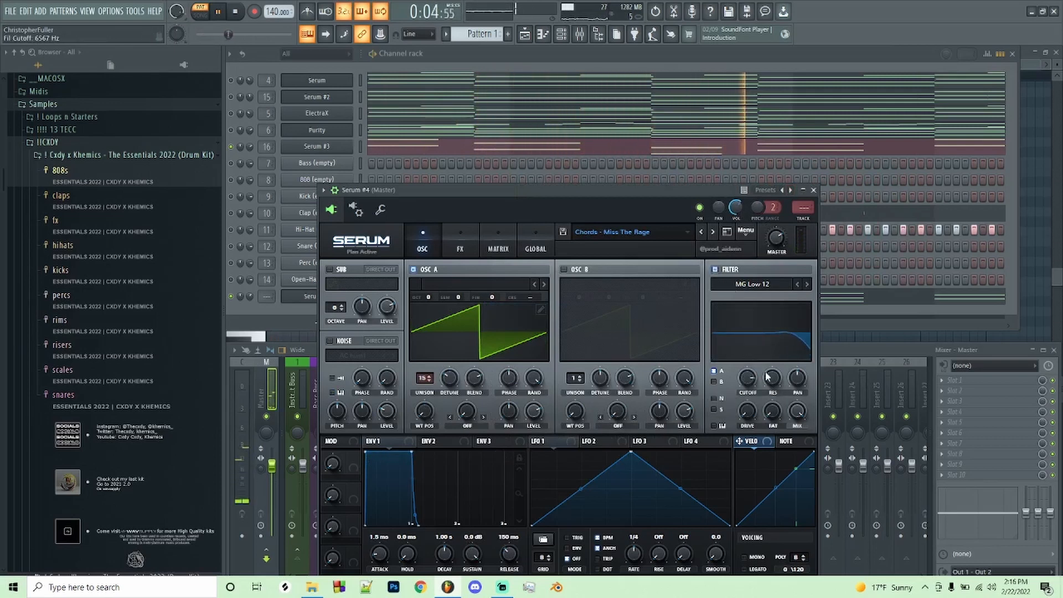
pyautogui.moveTo(771, 379); pyautogui.dragTo(770, 368)
pyautogui.moveTo(747, 412)
pyautogui.mouseDown()
pyautogui.moveTo(748, 383)
pyautogui.moveTo(747, 394)
pyautogui.mouseUp()
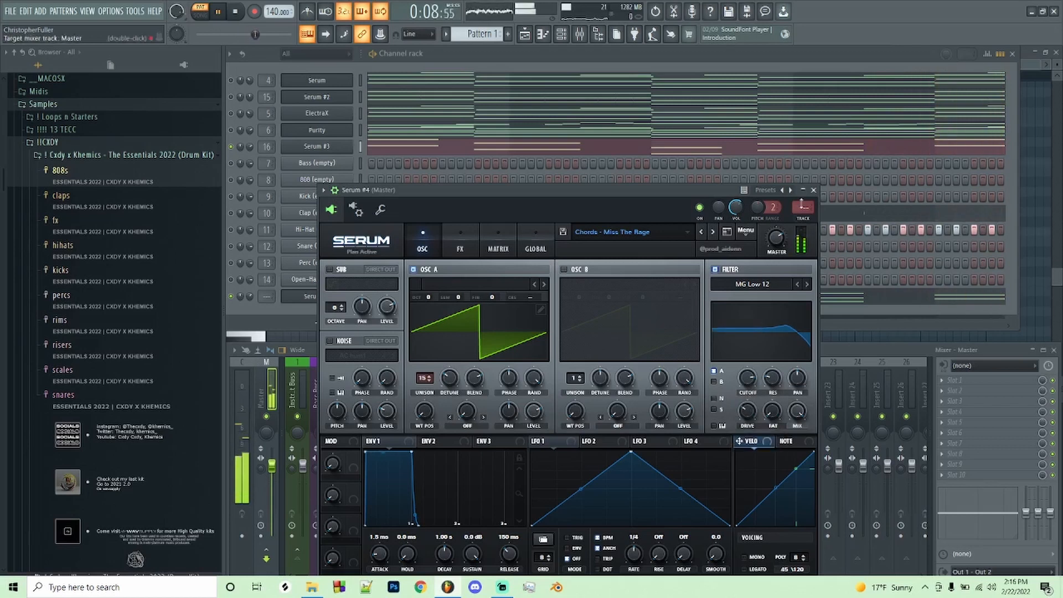
# Assign Serum #4 to its own mixer track 17 and route that track to the instrument bus.
pyautogui.click(813, 190)
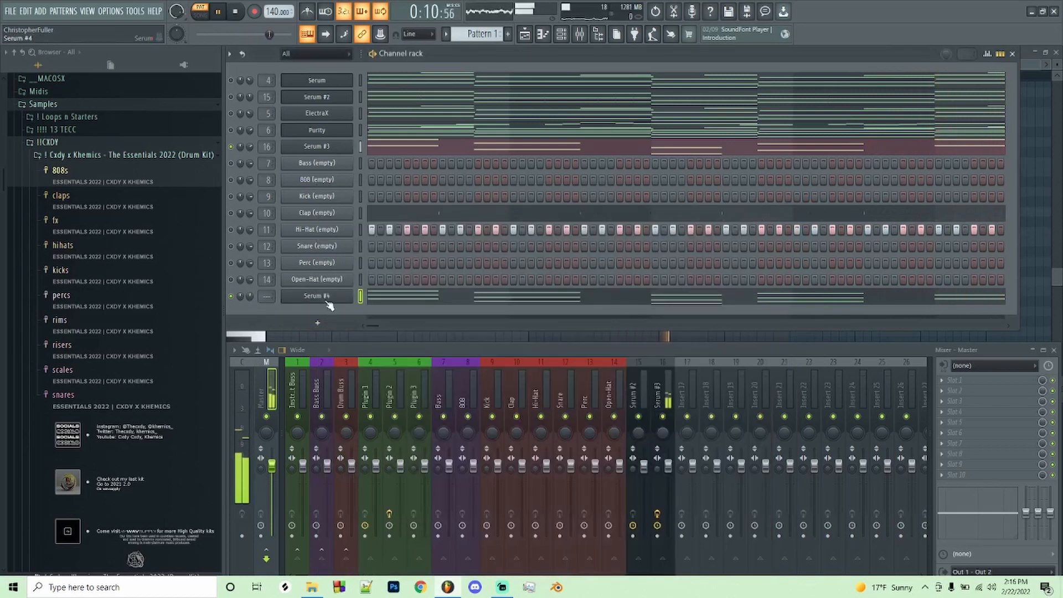
pyautogui.hotkey('ctrl', 'l')
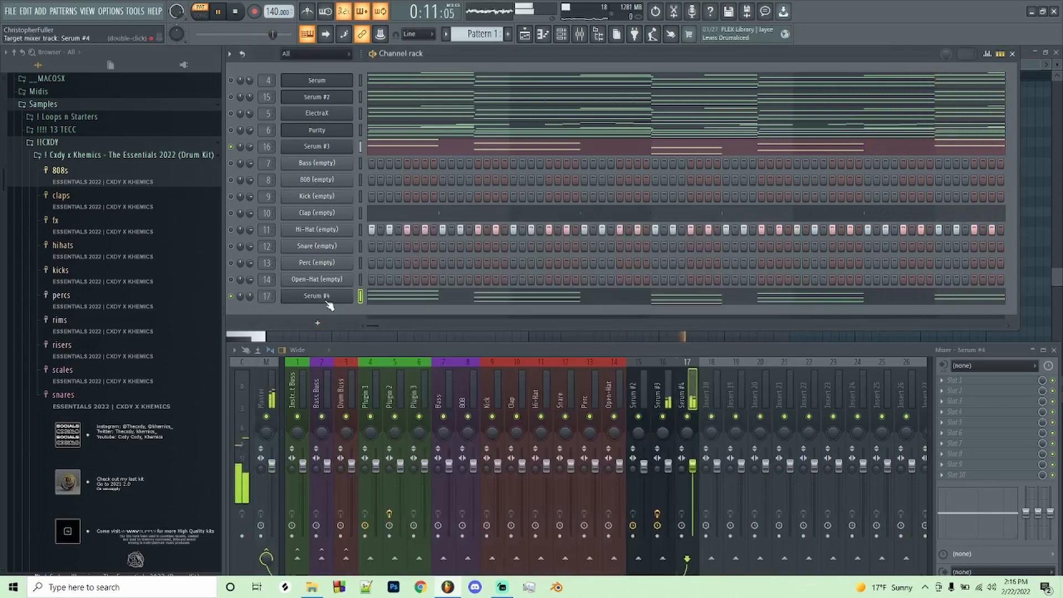
pyautogui.click(298, 559)
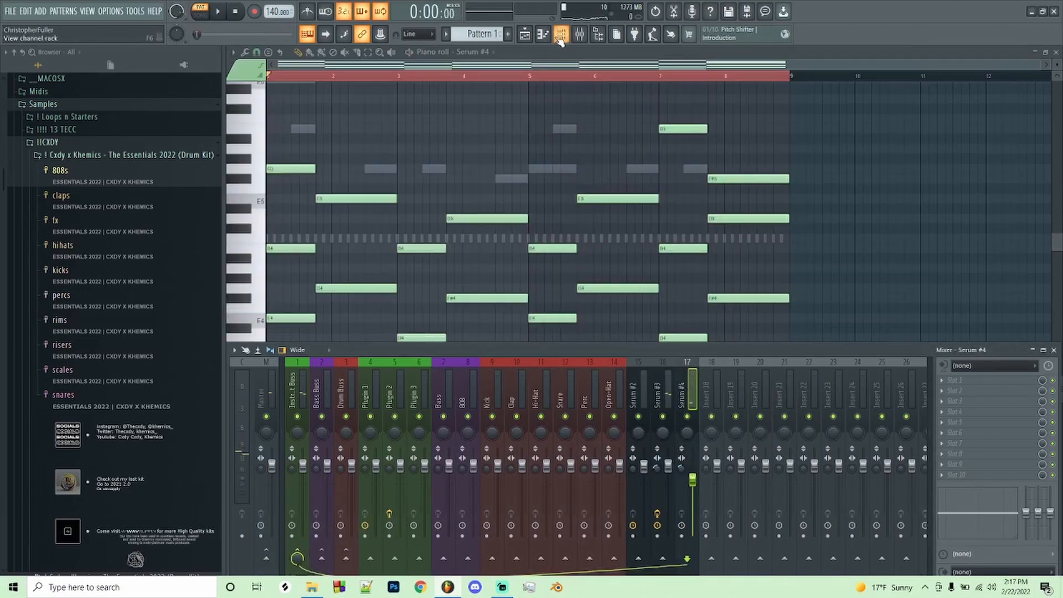
# Record a high lead melody live on Purity #2 using the Lucky Emerson lead synth preset.
pyautogui.click(559, 39)
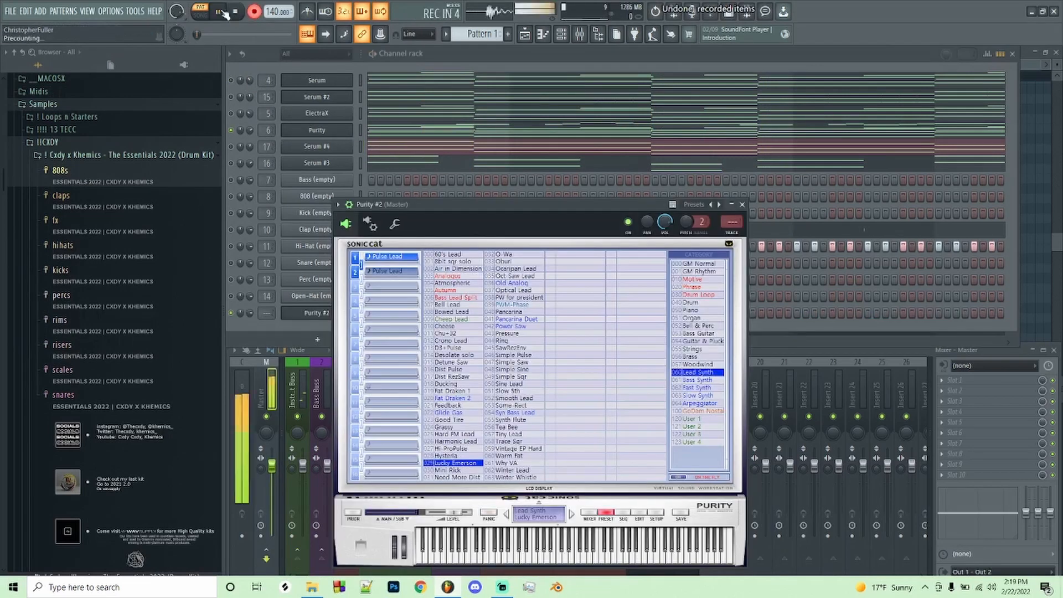
pyautogui.click(220, 12)
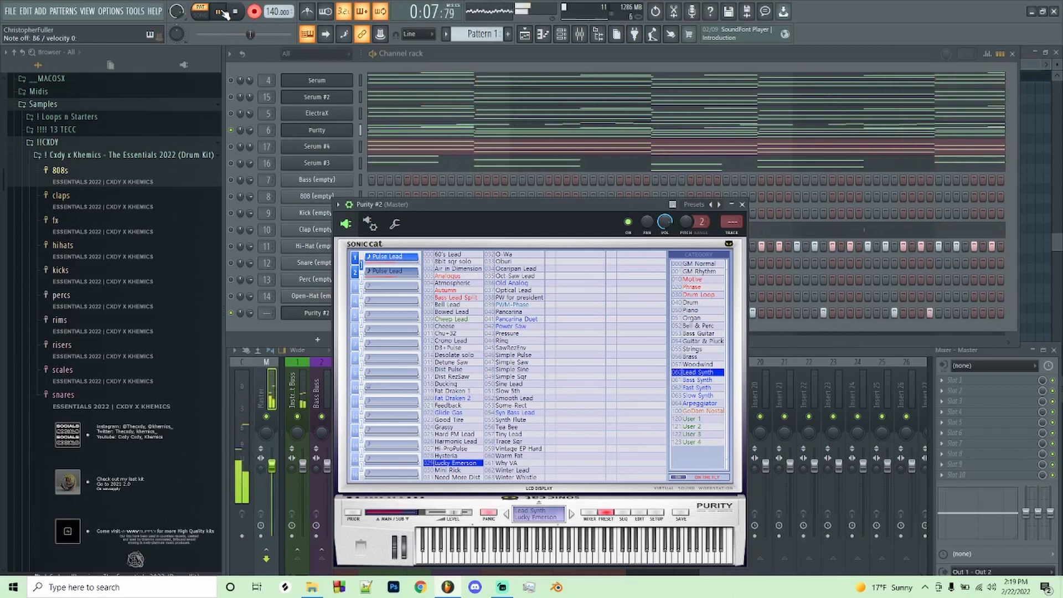
pyautogui.click(245, 6)
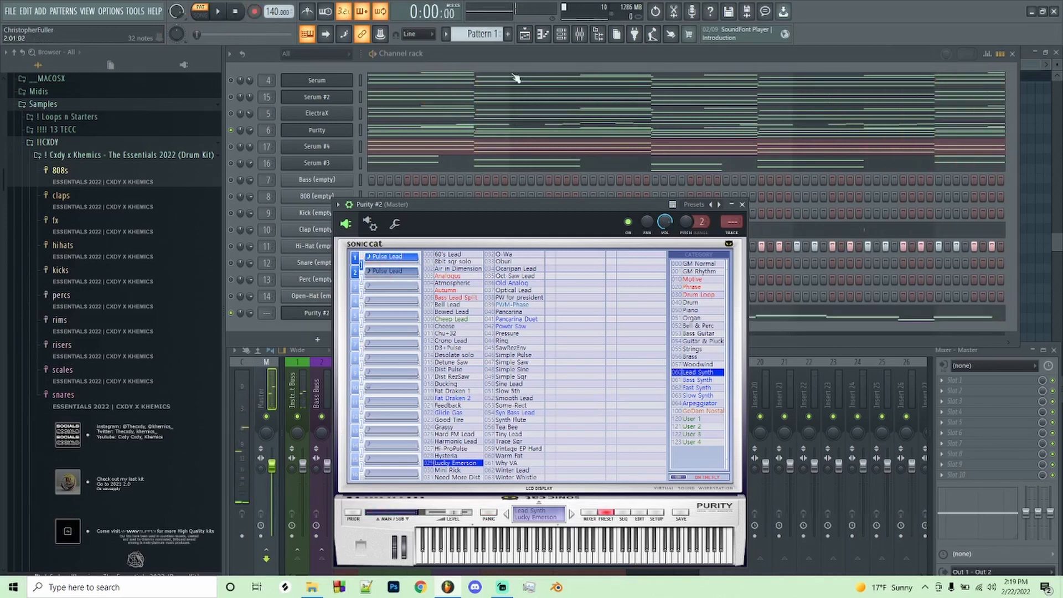
# Repeat Purity #2's recorded melody across bars 5 to 8 and lower its channel volume to 31%.
pyautogui.rightClick(342, 310)
pyautogui.click(343, 314)
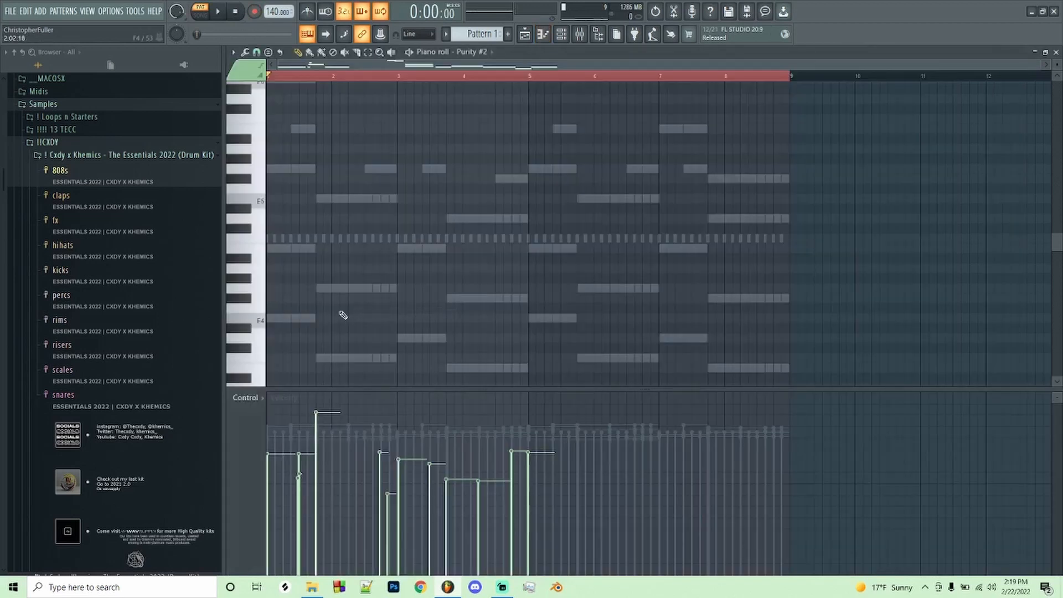
pyautogui.hotkey('ctrl', 'b')
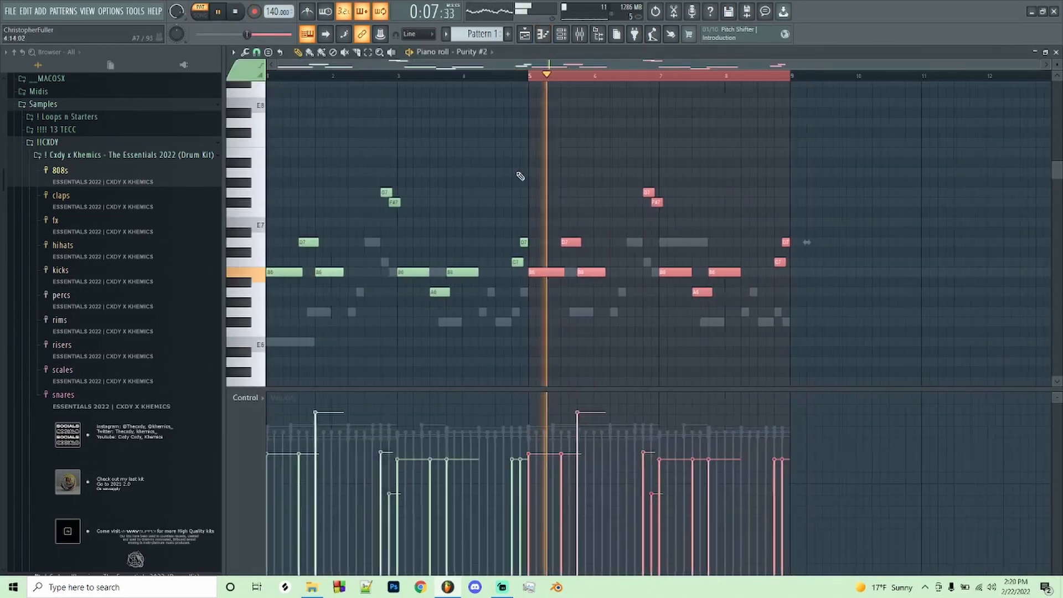
pyautogui.hotkey('ctrl', 'd')
pyautogui.hotkey('ctrl', 'a')
pyautogui.hotkey('ctrl', 'd')
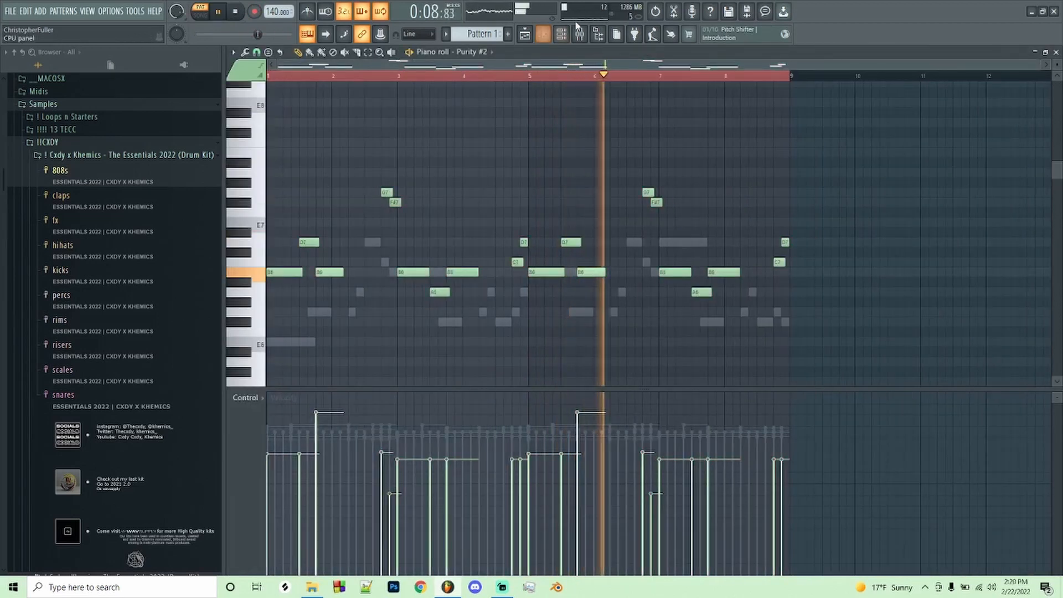
pyautogui.press('F6')
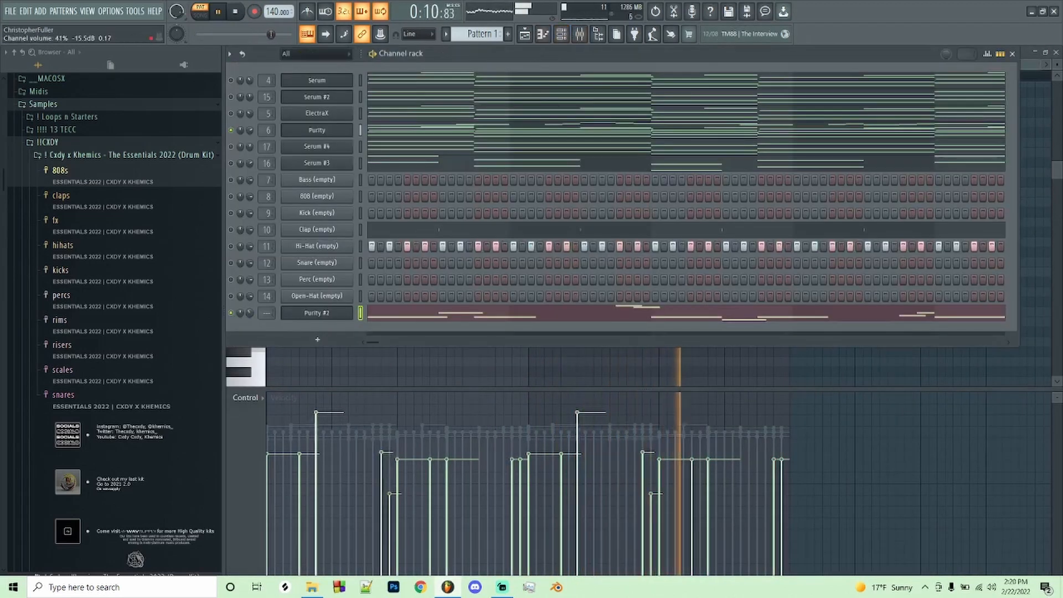
pyautogui.scroll(-5, 249, 313)
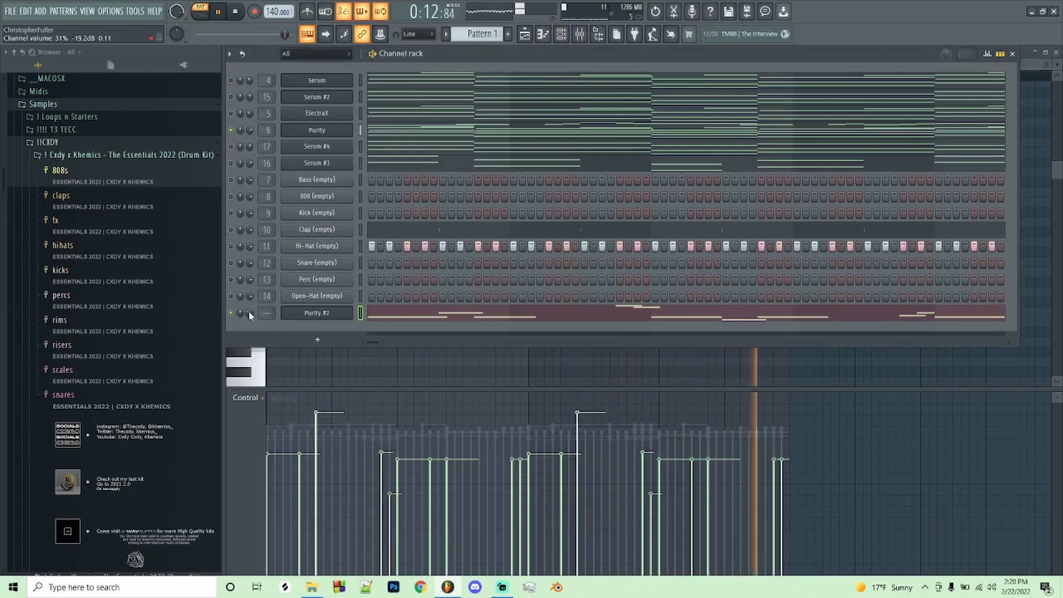
# Add a third Purity instance and copy the first Purity channel's notes into it.
pyautogui.click(419, 155)
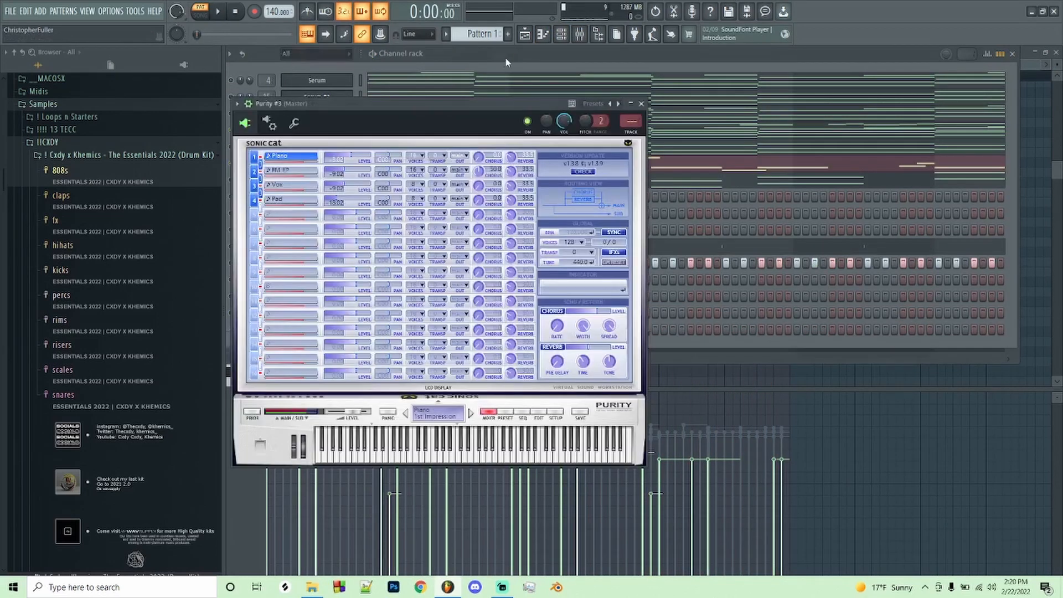
pyautogui.click(505, 58)
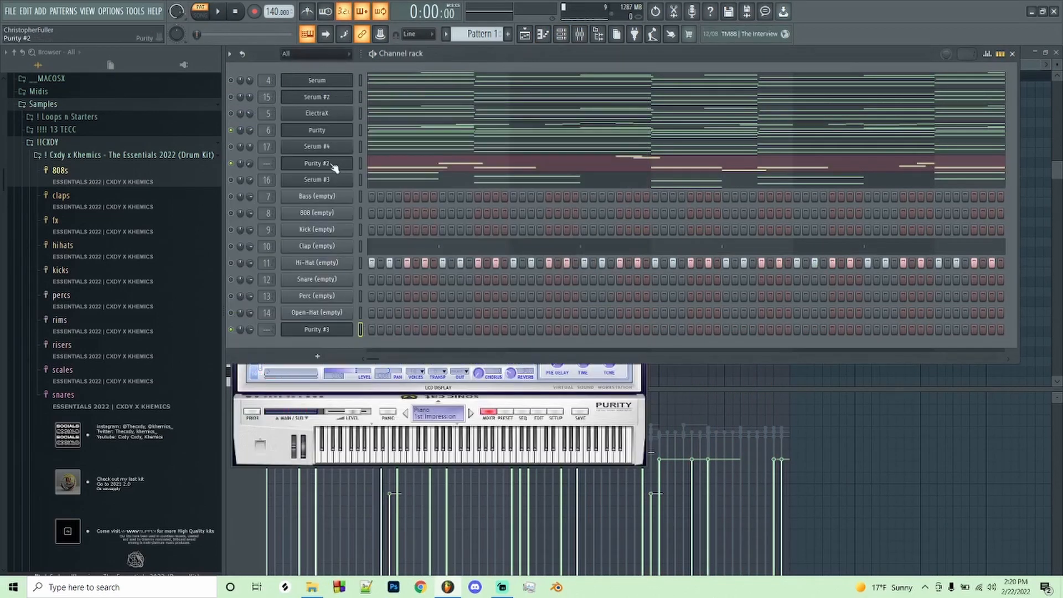
pyautogui.rightClick(349, 180)
pyautogui.rightClick(315, 167)
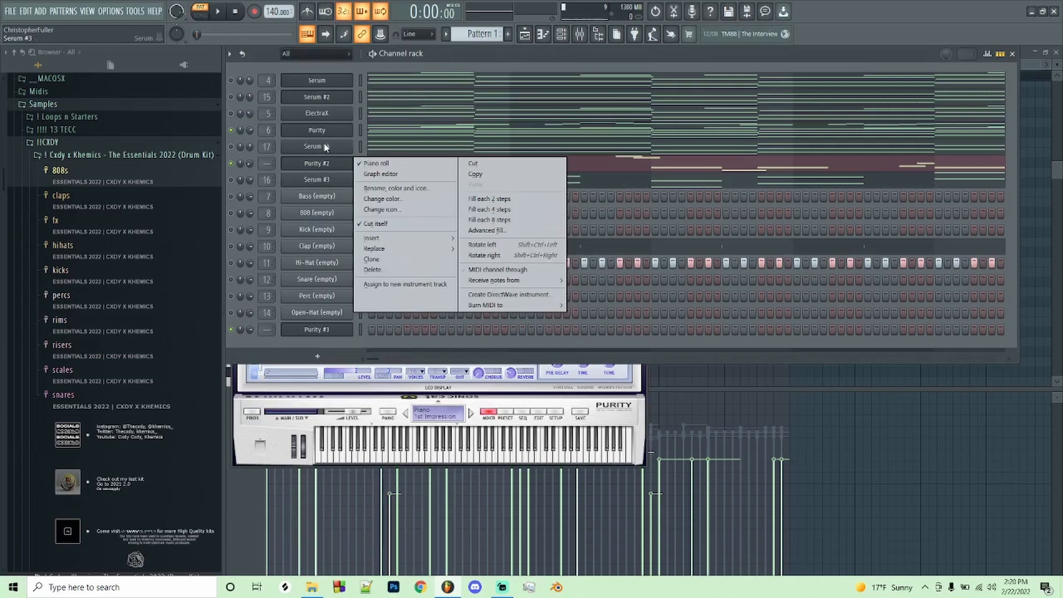
pyautogui.rightClick(327, 135)
pyautogui.click(434, 188)
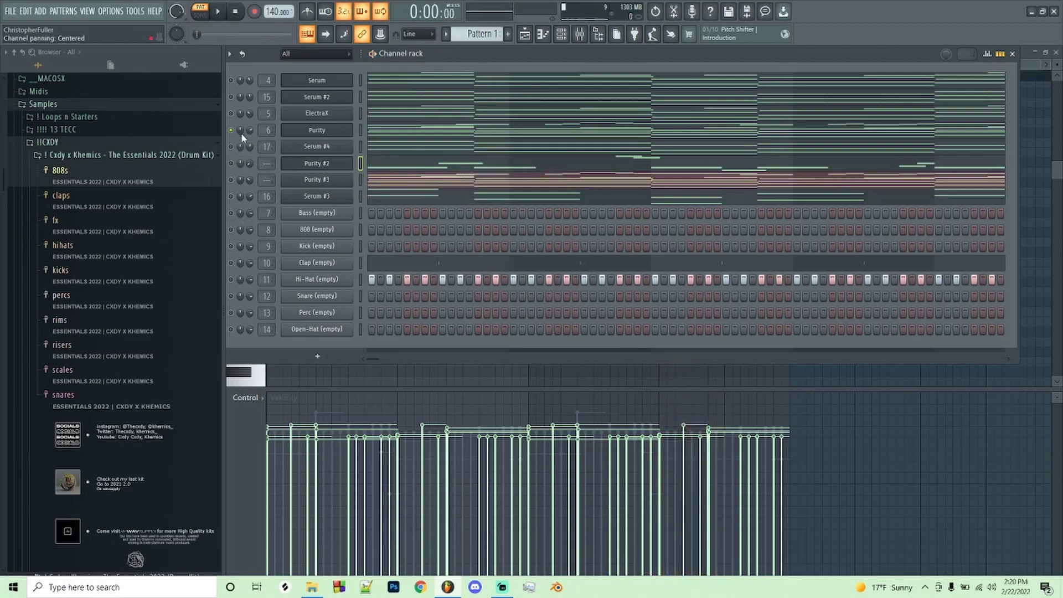
# Add Serum #5 and load the Lead - Money Longer preset from the Pacific Serum Bank.
pyautogui.click(318, 356)
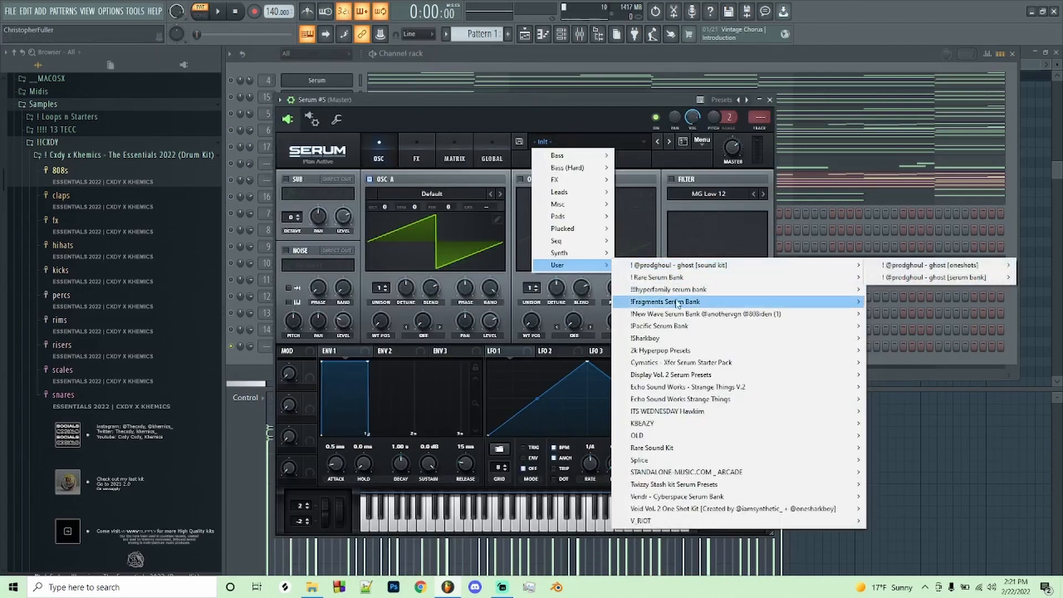
pyautogui.moveTo(689, 328)
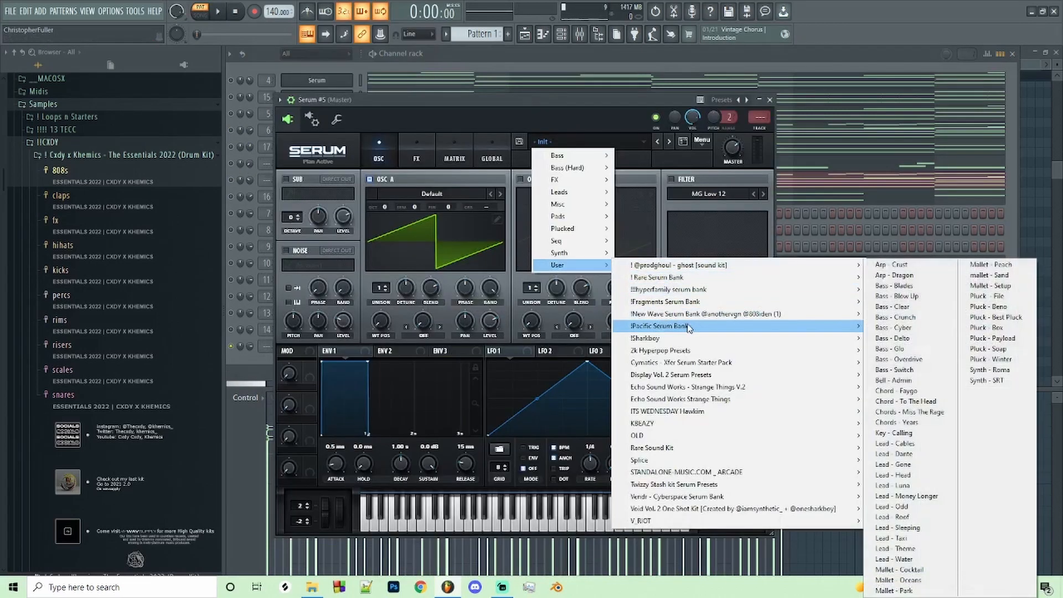
pyautogui.click(906, 496)
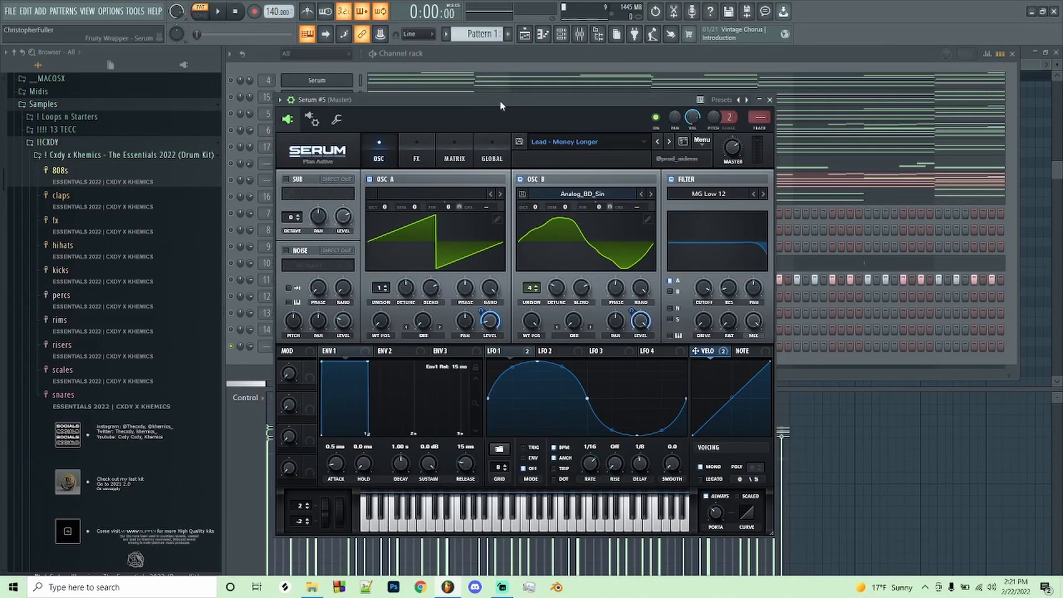
pyautogui.moveTo(500, 100); pyautogui.dragTo(524, 338)
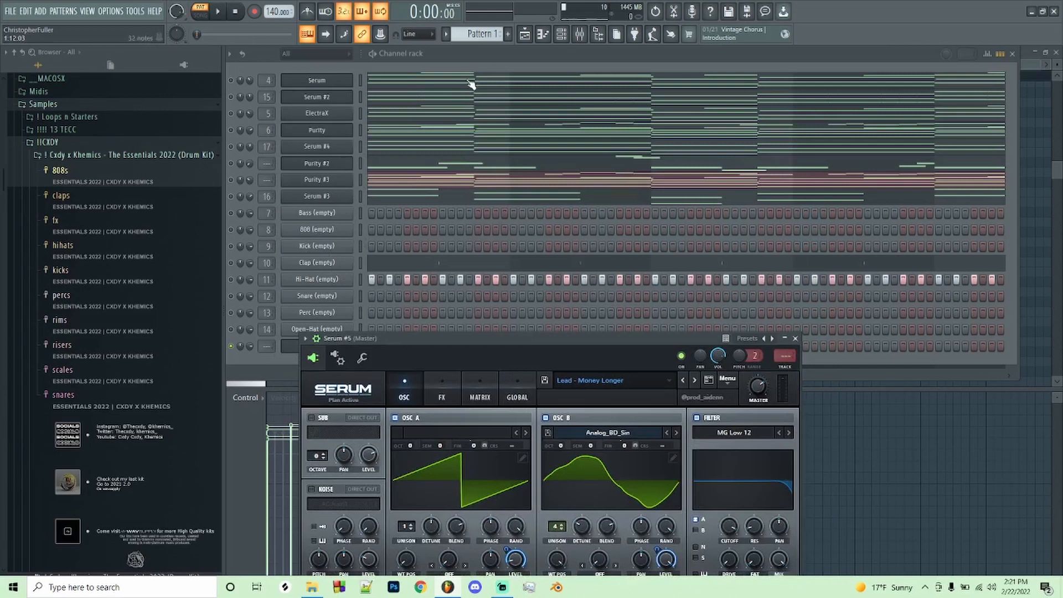
# Fill Serum #5 with long B5 notes in bars 1, 3, 5 and 7 and short note pairs ending bars 2, 4, 6 and 8.
pyautogui.rightClick(346, 347)
pyautogui.click(373, 349)
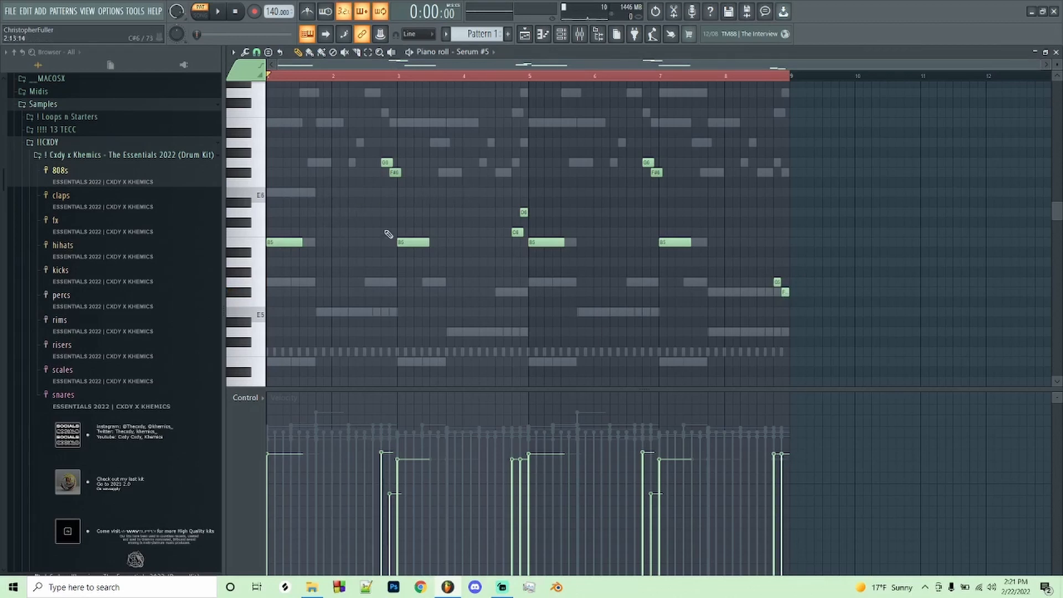
# Add Serum #6 with the Lead - Dante preset and place notes in the gaps between Serum #5's long notes.
pyautogui.click(561, 35)
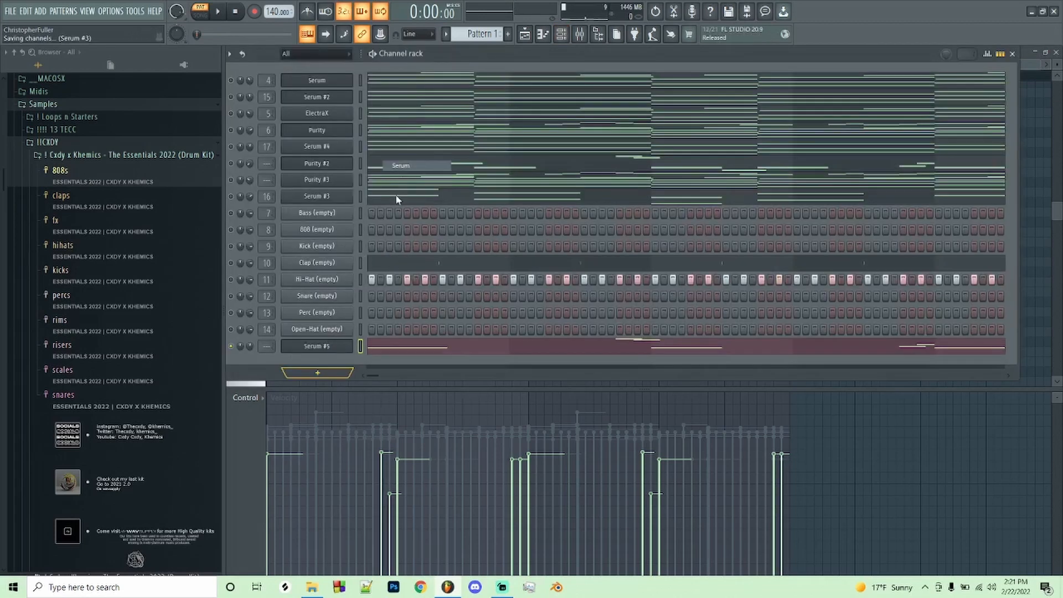
pyautogui.rightClick(354, 360)
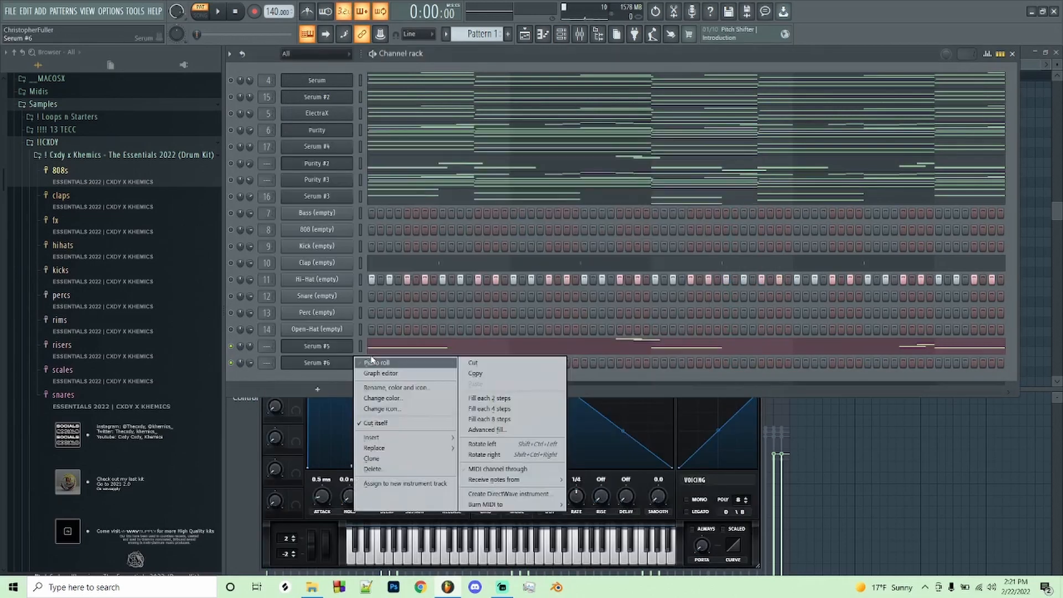
pyautogui.click(375, 363)
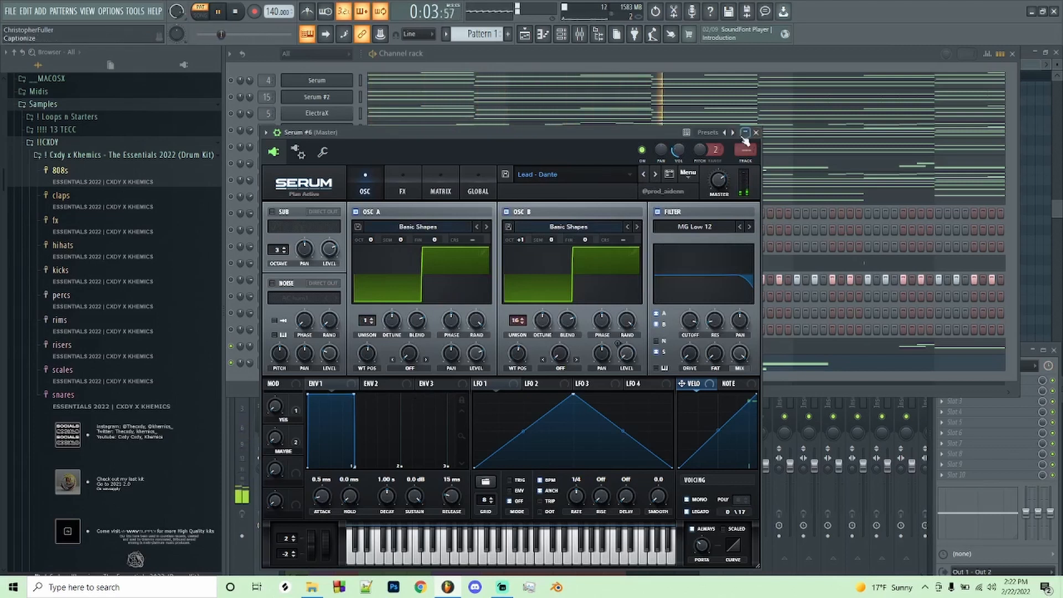
pyautogui.click(756, 134)
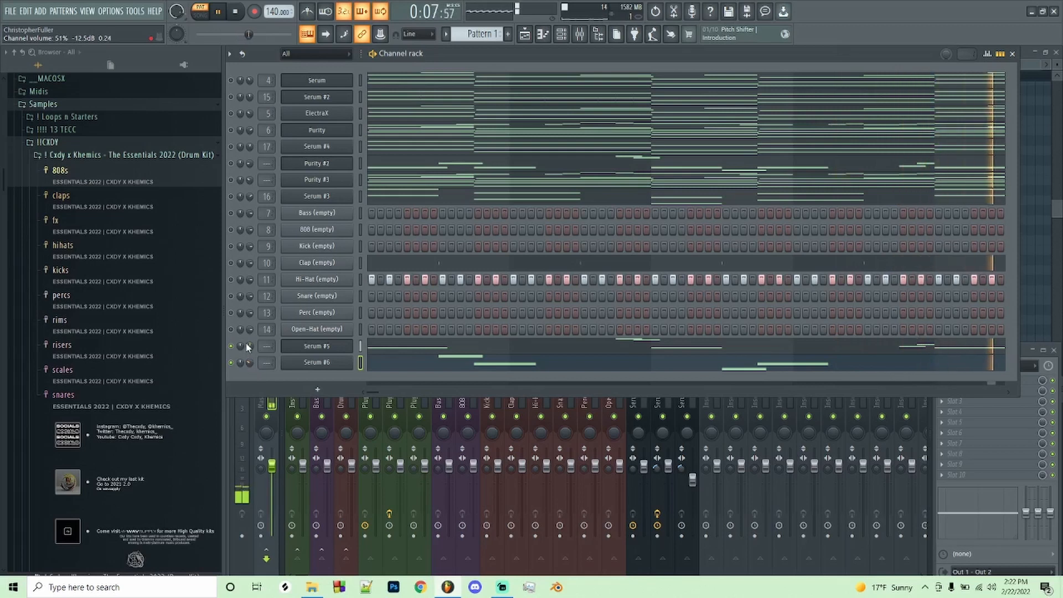
# Assign Serum #5 and Serum #6 to mixer tracks 18 and 19 and route them to the instrument bus.
pyautogui.hotkey('ctrl', 'l')
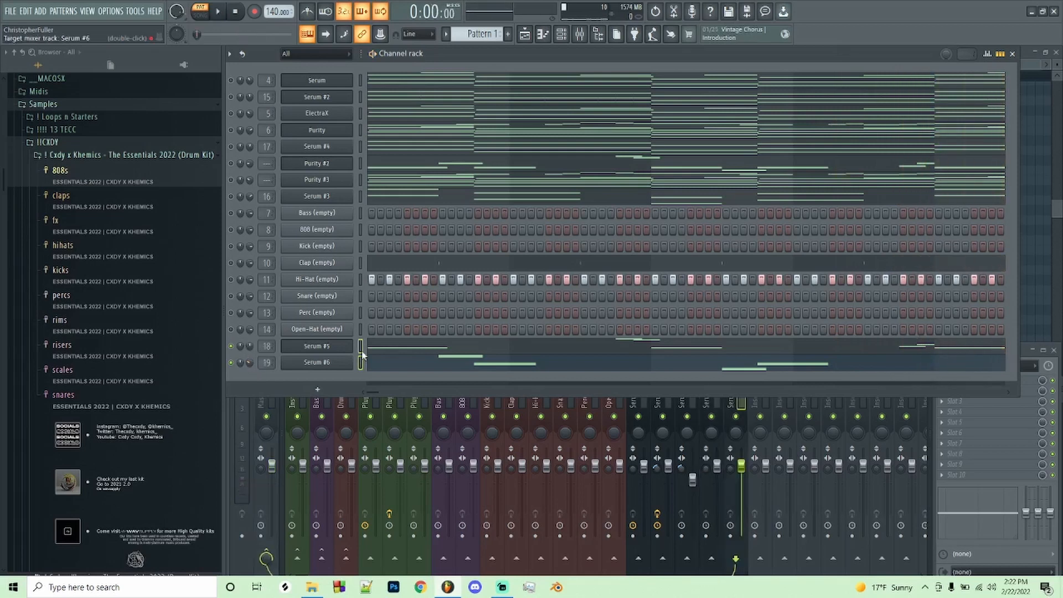
pyautogui.rightClick(297, 559)
pyautogui.click(321, 521)
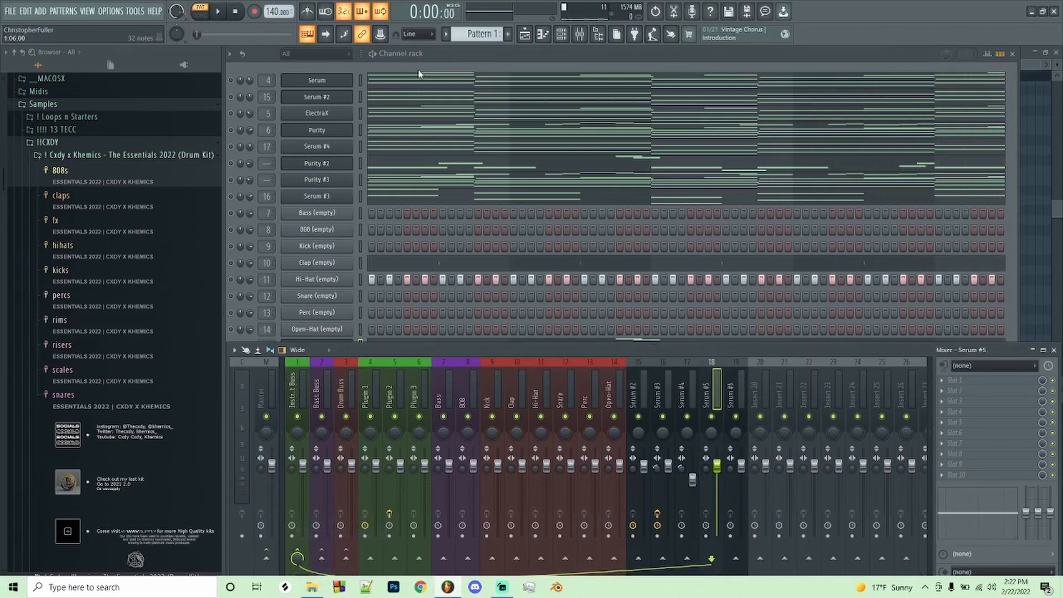
# Lower Serum #2's mixer fader during playback and route its track to the instrument bus.
pyautogui.click(334, 82)
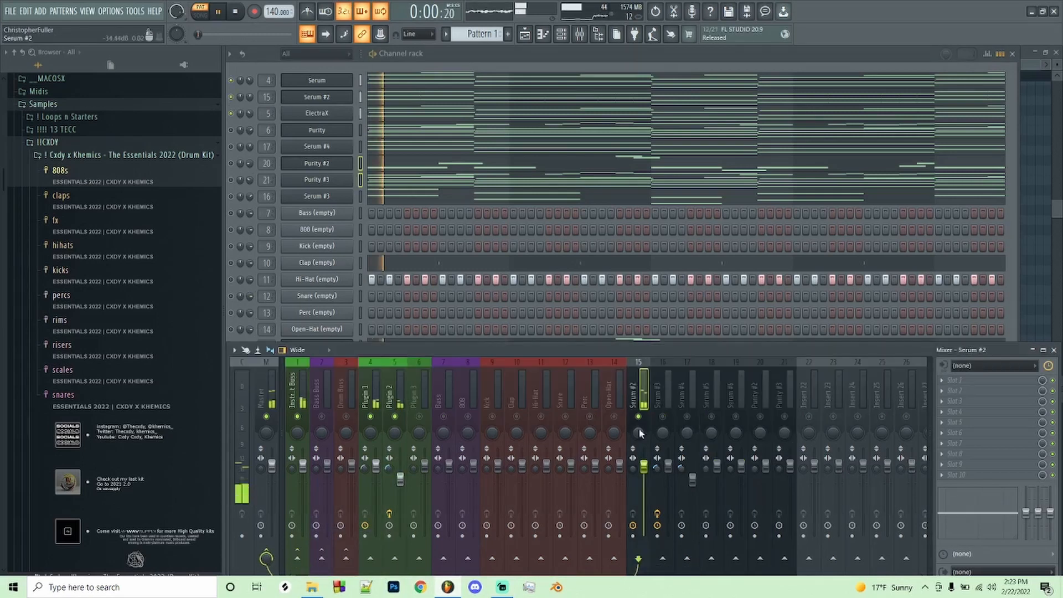
pyautogui.moveTo(633, 469); pyautogui.dragTo(644, 483)
pyautogui.rightClick(297, 558)
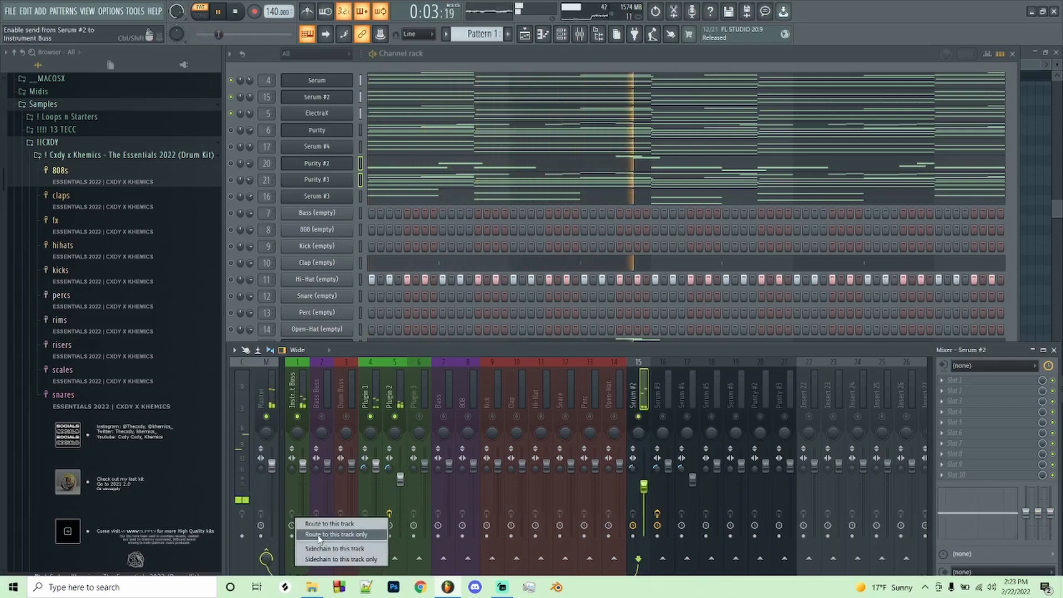
pyautogui.click(321, 521)
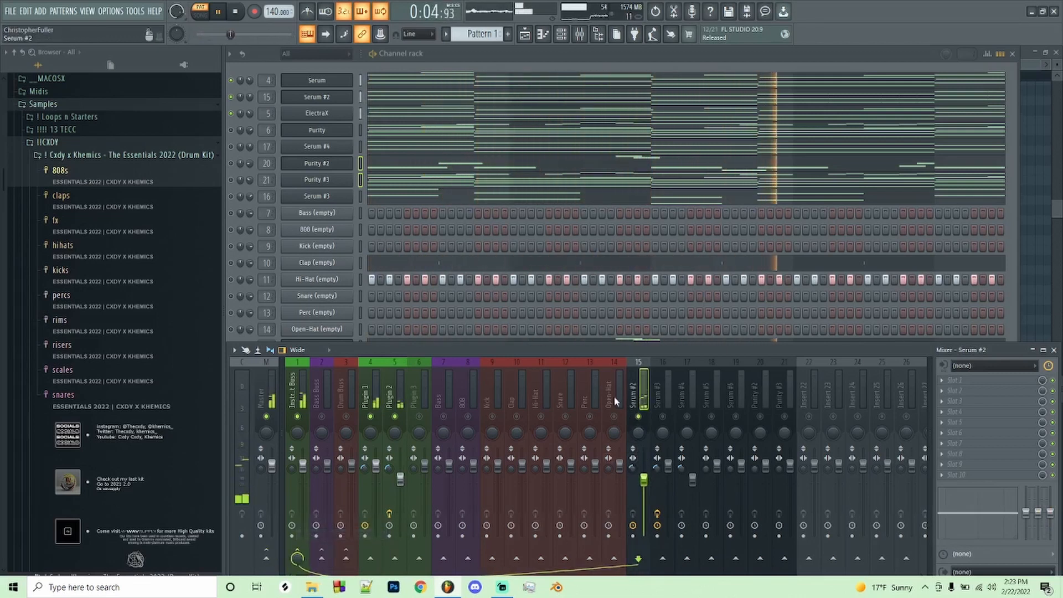
# Move Serum #2's mixer track to position 6 beside the instrument tracks and unmute the Purity channel.
pyautogui.moveTo(632, 396); pyautogui.dragTo(516, 395)
pyautogui.scroll(5, 419, 396)
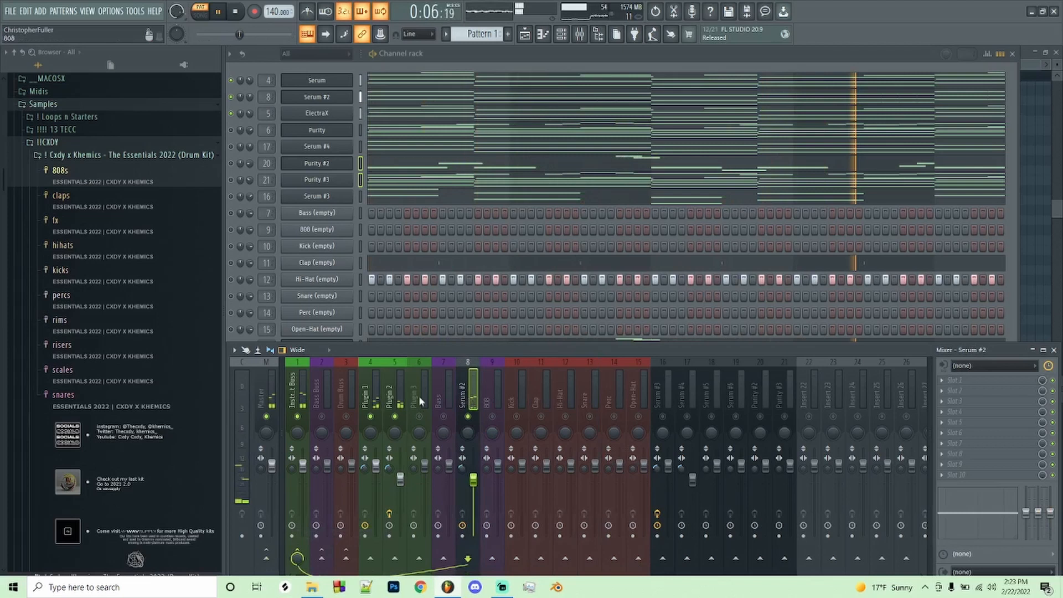
pyautogui.click(231, 130)
pyautogui.click(425, 422)
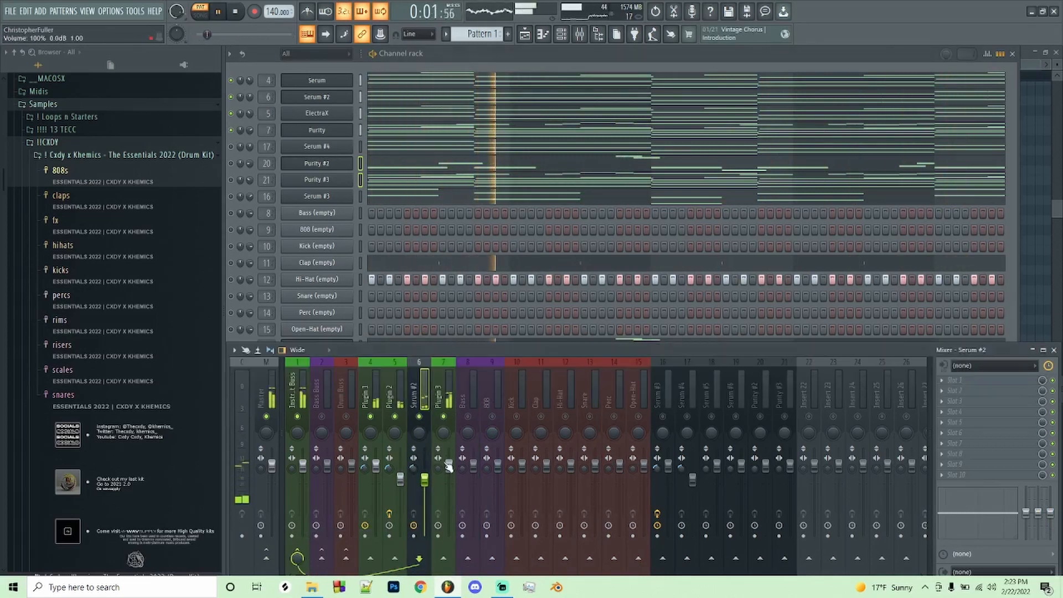
# Lower the Plugin 3 mixer fader and adjust its EQ with a deep low-shelf cut and a high shelf of -5.9 dB.
pyautogui.moveTo(438, 468); pyautogui.dragTo(438, 491)
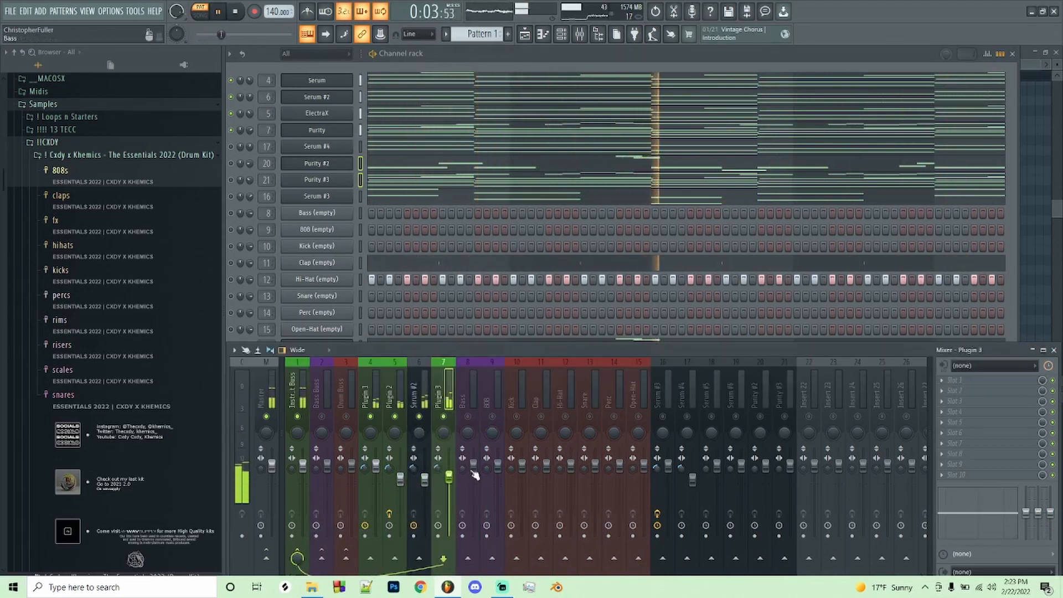
pyautogui.moveTo(1026, 513); pyautogui.dragTo(1050, 522)
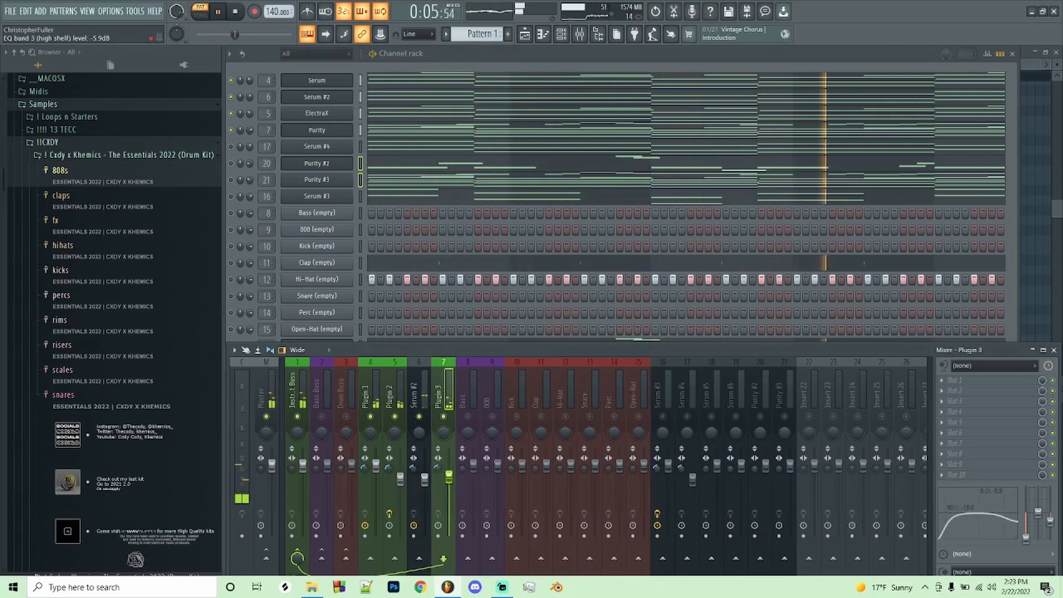
# Lower Serum #3's mixer fader to about -8 dB while the layered counter-melody channels play.
pyautogui.click(686, 388)
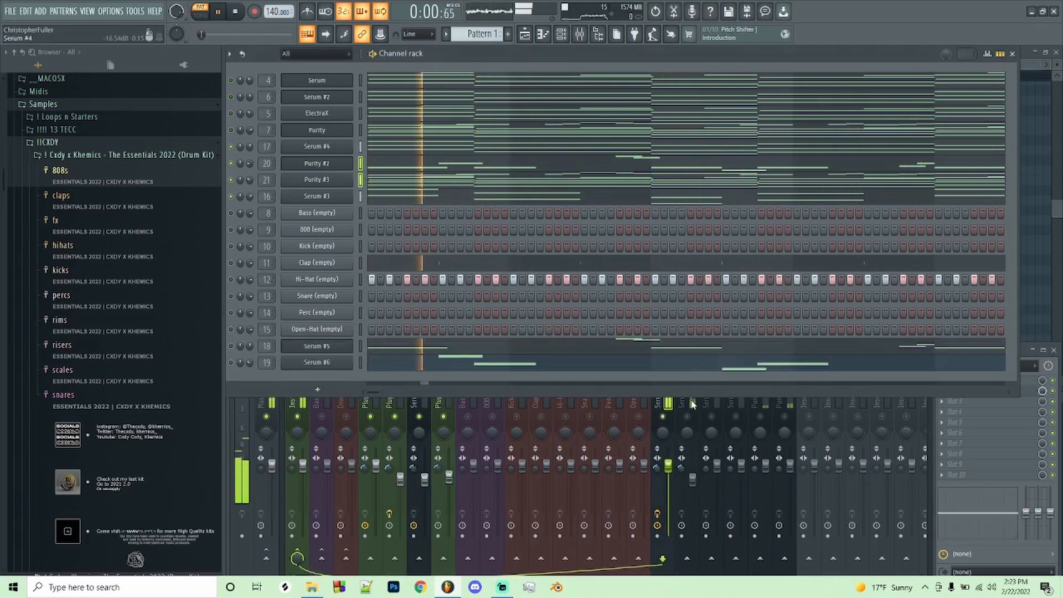
pyautogui.click(669, 390)
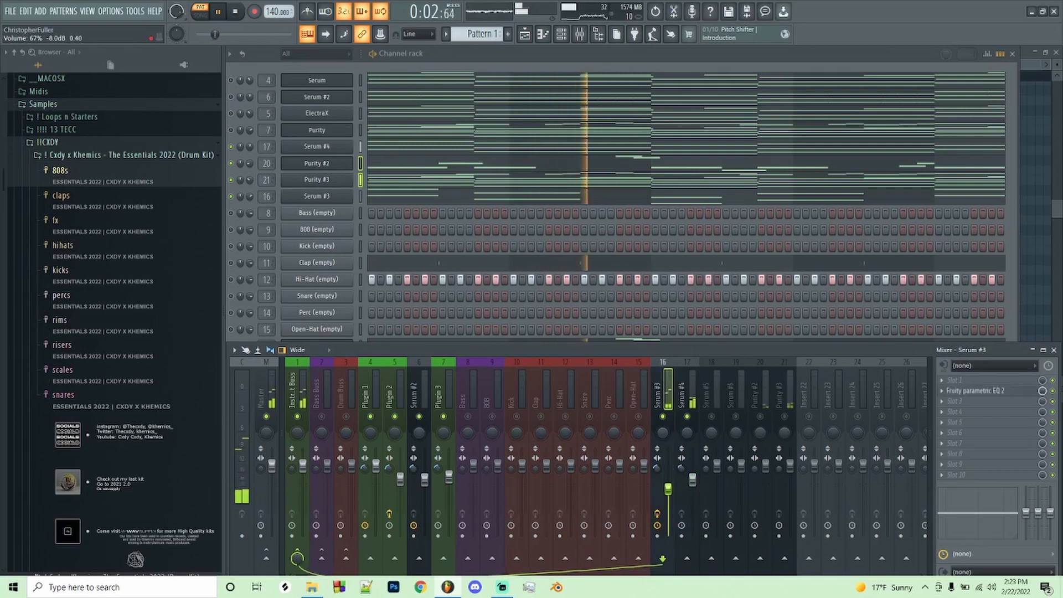
# Adjust the Serum #3 and Serum #4 mixer faders and cut Serum #4's high EQ band to its minimum.
pyautogui.moveTo(692, 479); pyautogui.dragTo(668, 477)
pyautogui.moveTo(692, 493); pyautogui.dragTo(693, 481)
pyautogui.moveTo(1038, 512); pyautogui.dragTo(1049, 538)
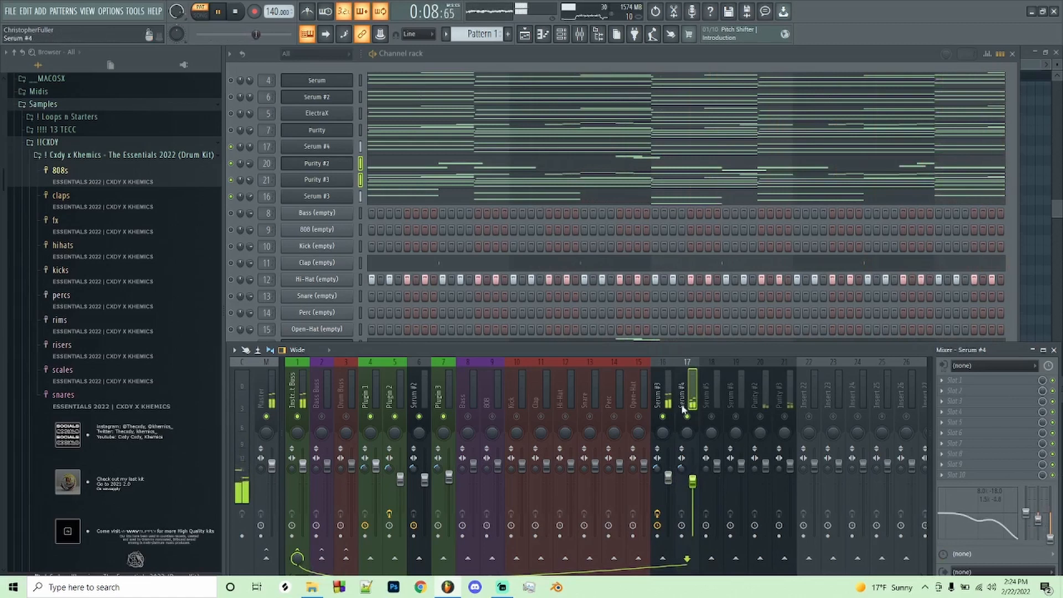
pyautogui.click(664, 404)
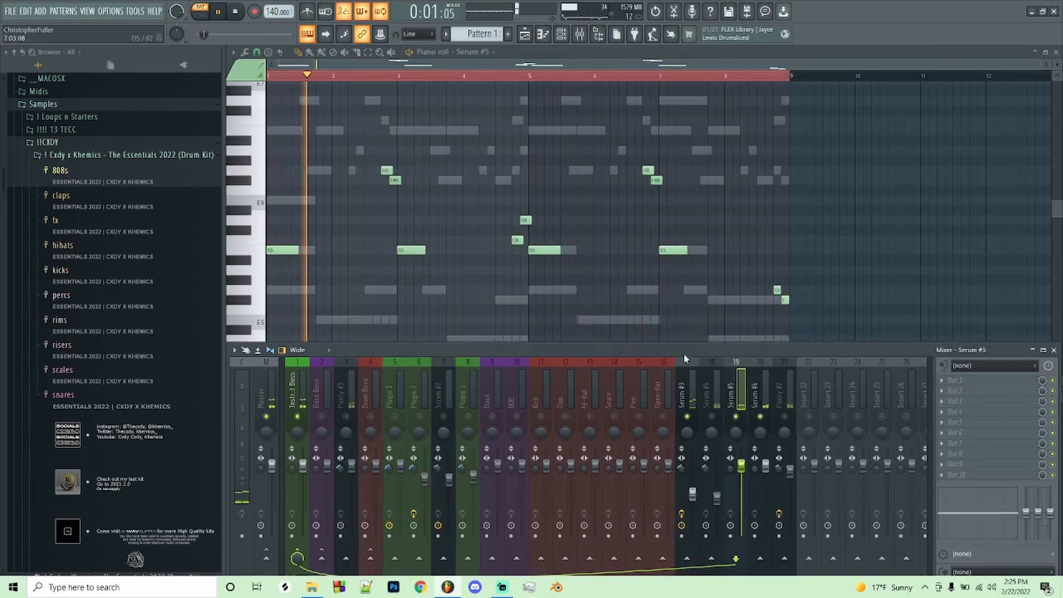
# Add Fruity Flangus to slot 2 of the Serum #5 mixer track and Fruity Chorus to slot 2 of Serum #6.
pyautogui.click(963, 391)
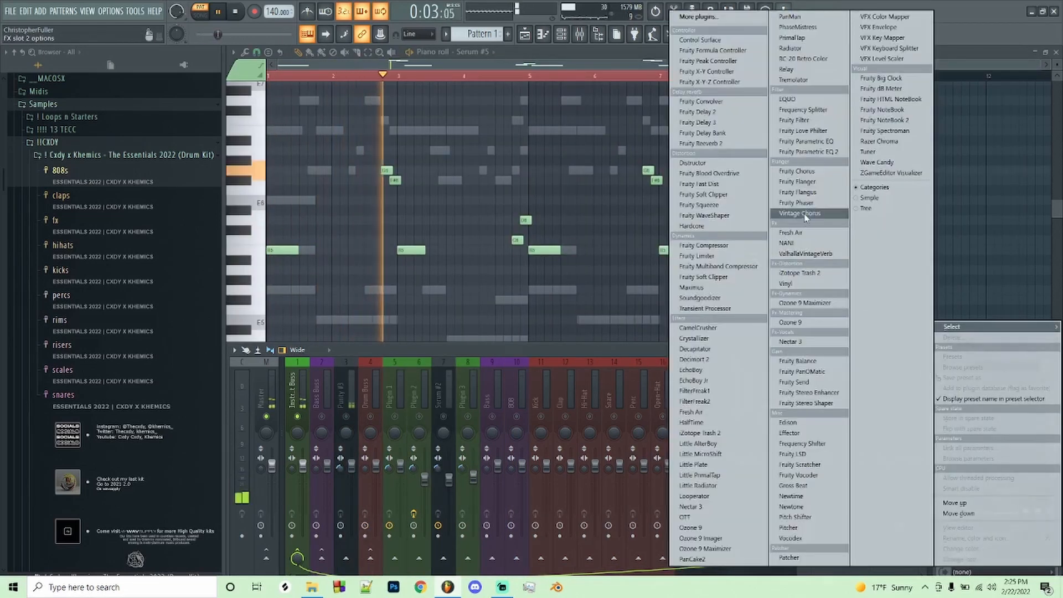
pyautogui.click(783, 192)
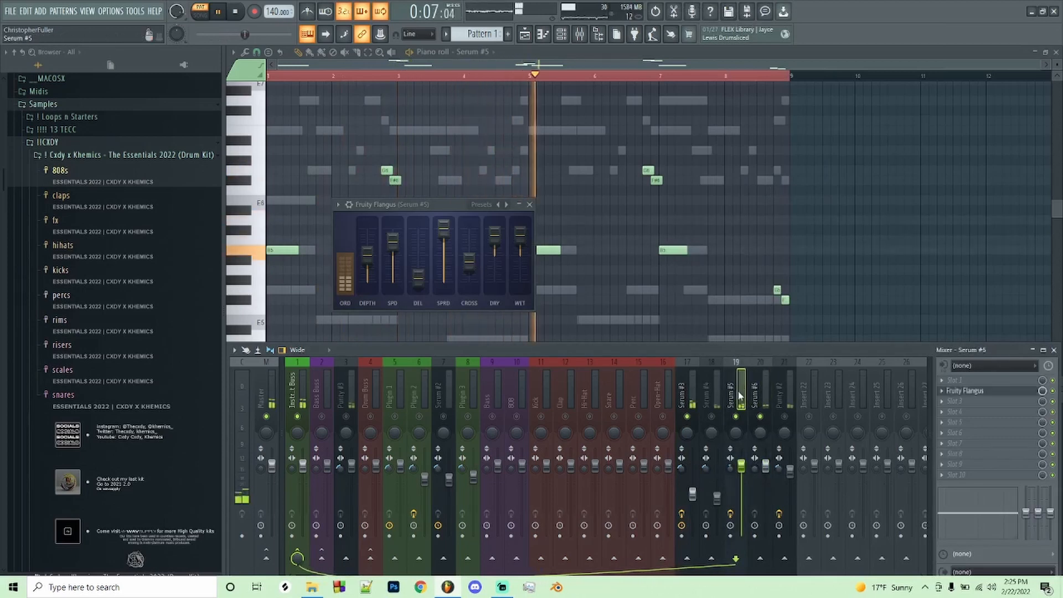
pyautogui.click(963, 390)
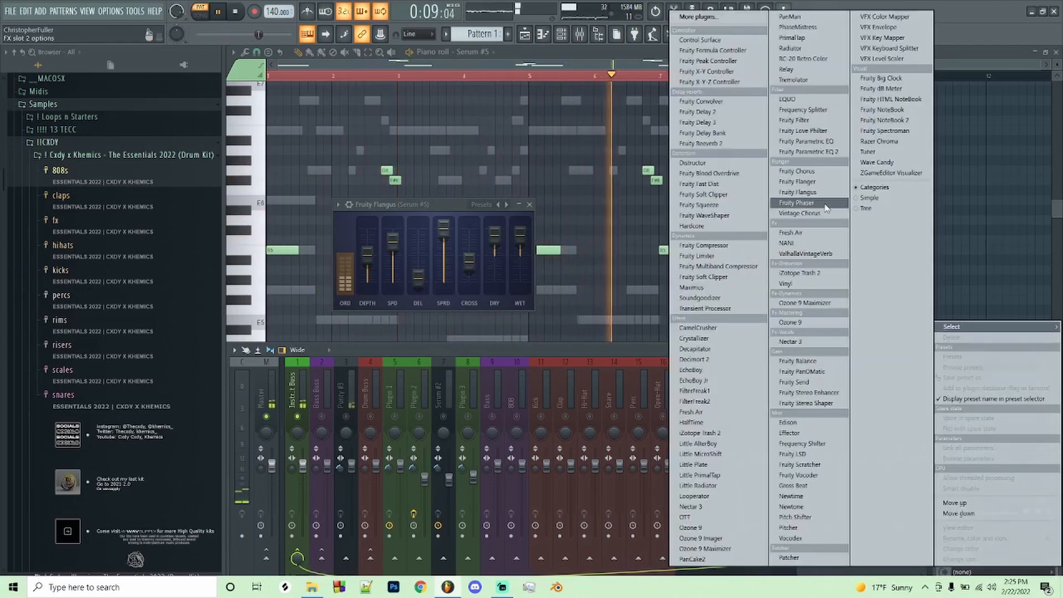
pyautogui.click(797, 171)
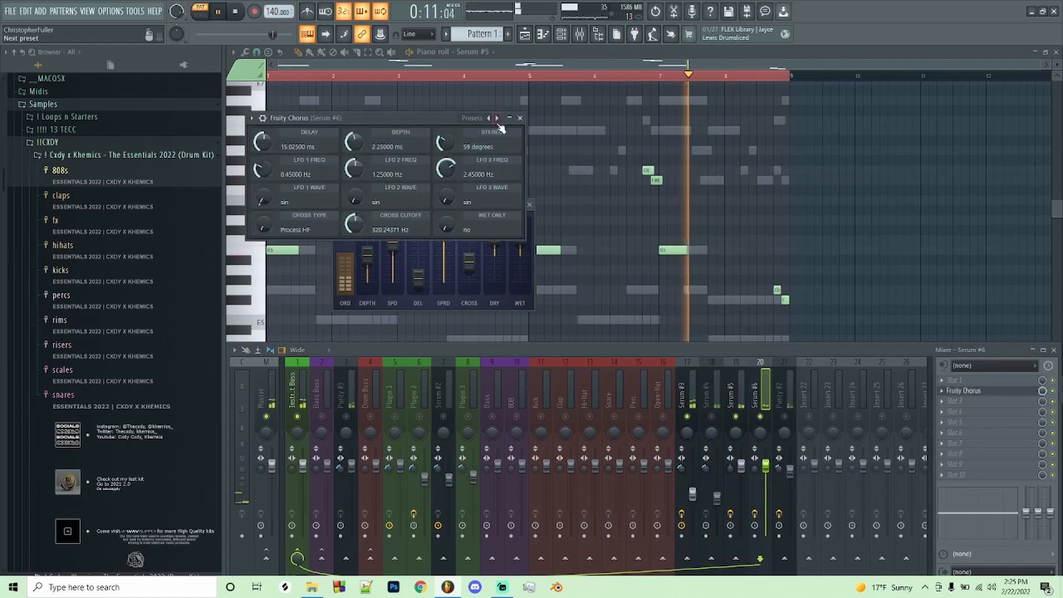
pyautogui.click(510, 118)
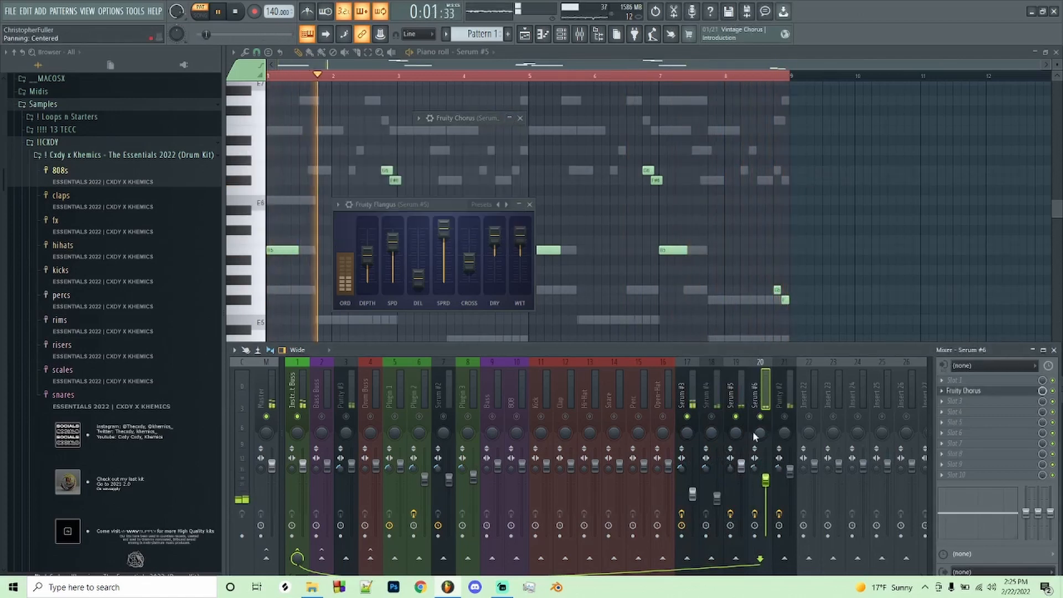
# Add Fruity Love Philter to slot 4 of the Serum #5 mixer track at a 28% mix level.
pyautogui.click(740, 400)
pyautogui.click(953, 411)
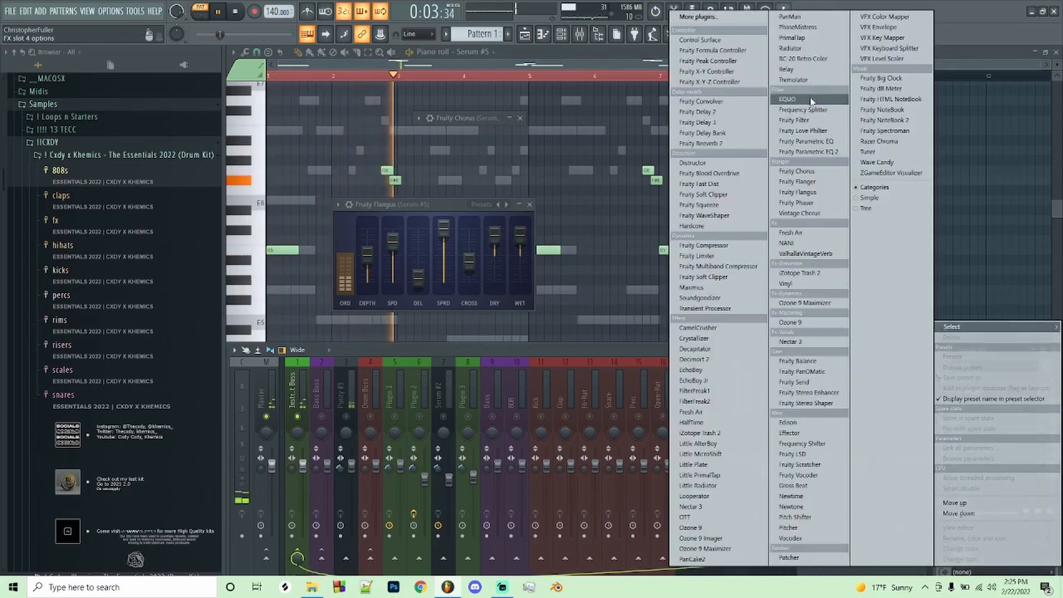
pyautogui.click(802, 132)
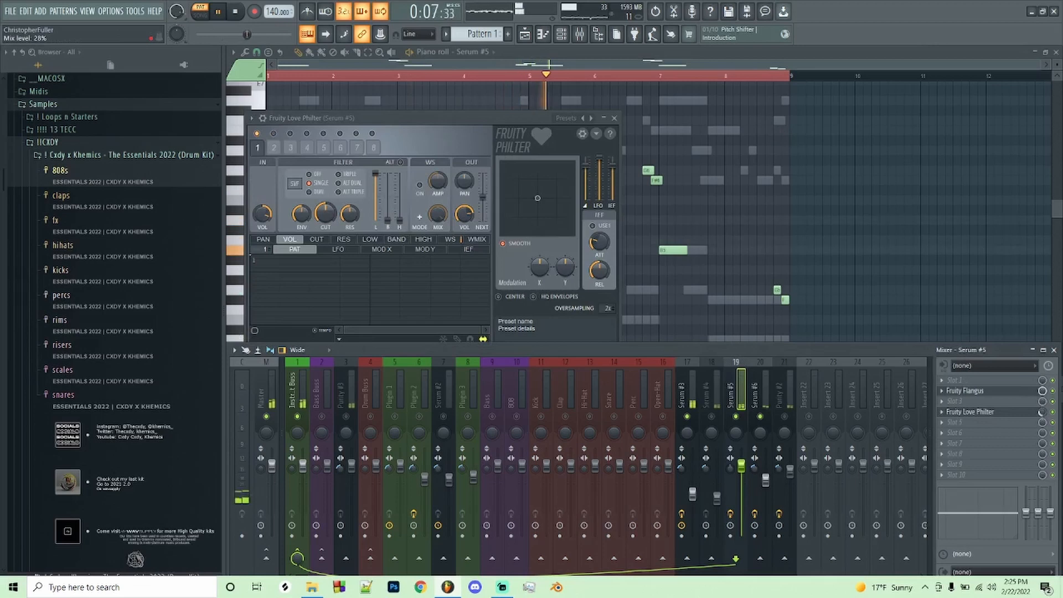
pyautogui.click(614, 119)
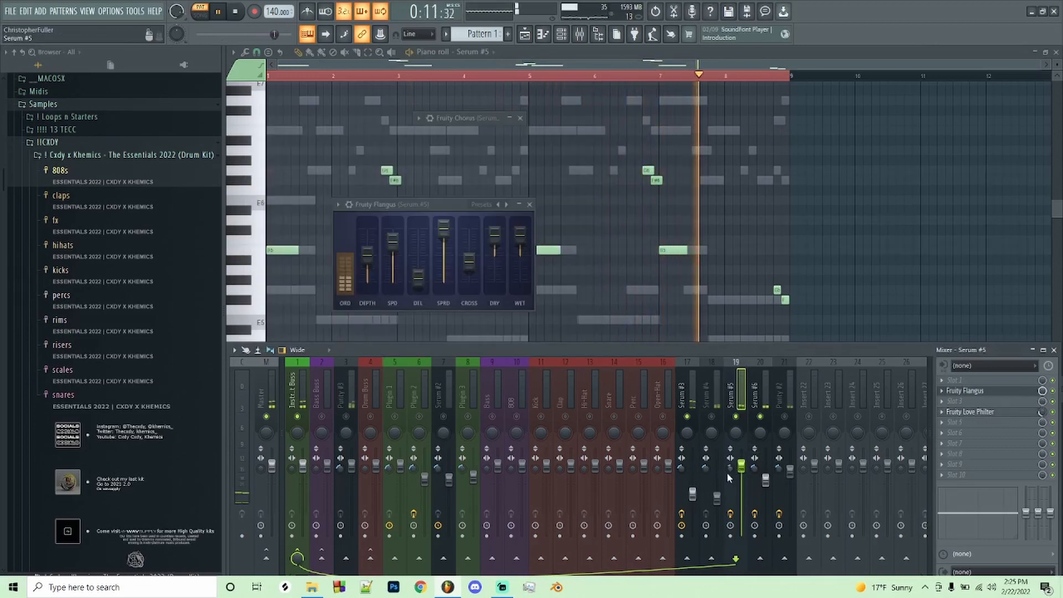
# Raise Serum #5's mixer fader slightly and give its middle EQ band a small boost.
pyautogui.moveTo(741, 471); pyautogui.dragTo(741, 455)
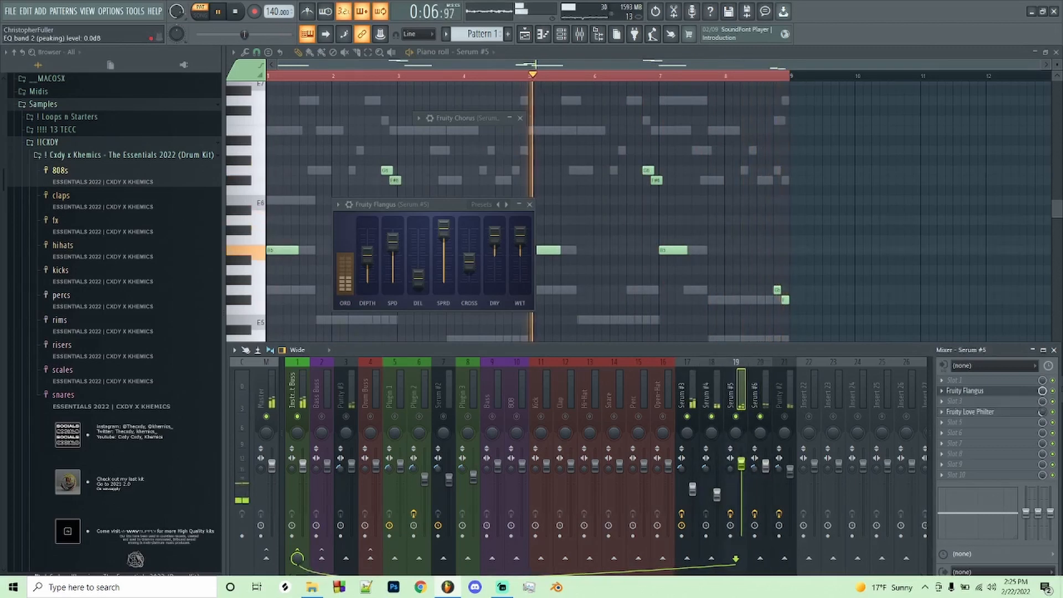
pyautogui.moveTo(1038, 513); pyautogui.dragTo(1038, 509)
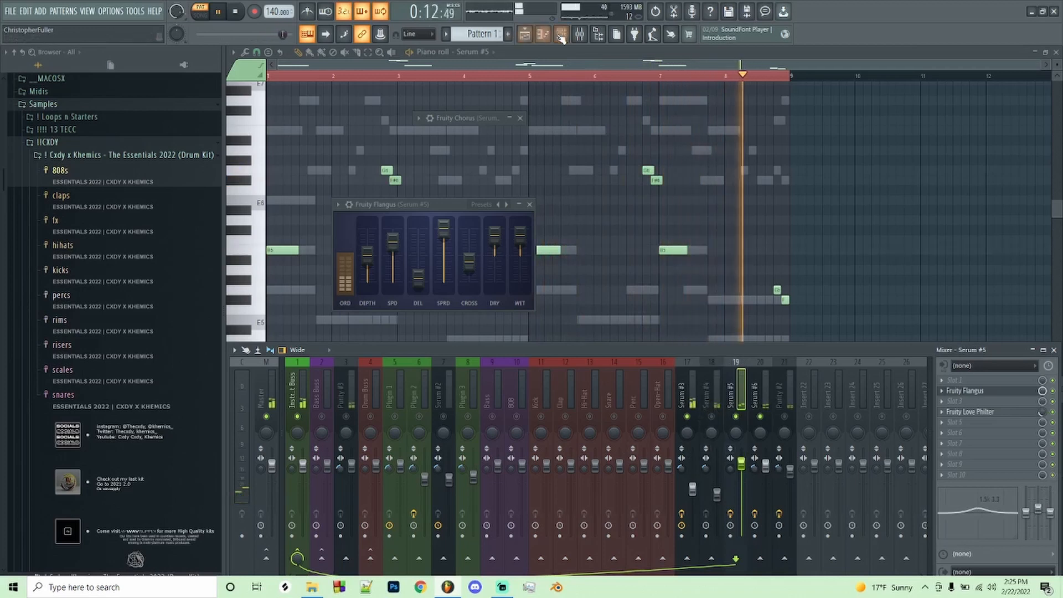
# Review Serum #4's synth settings and its notes in the piano roll.
pyautogui.press('F6')
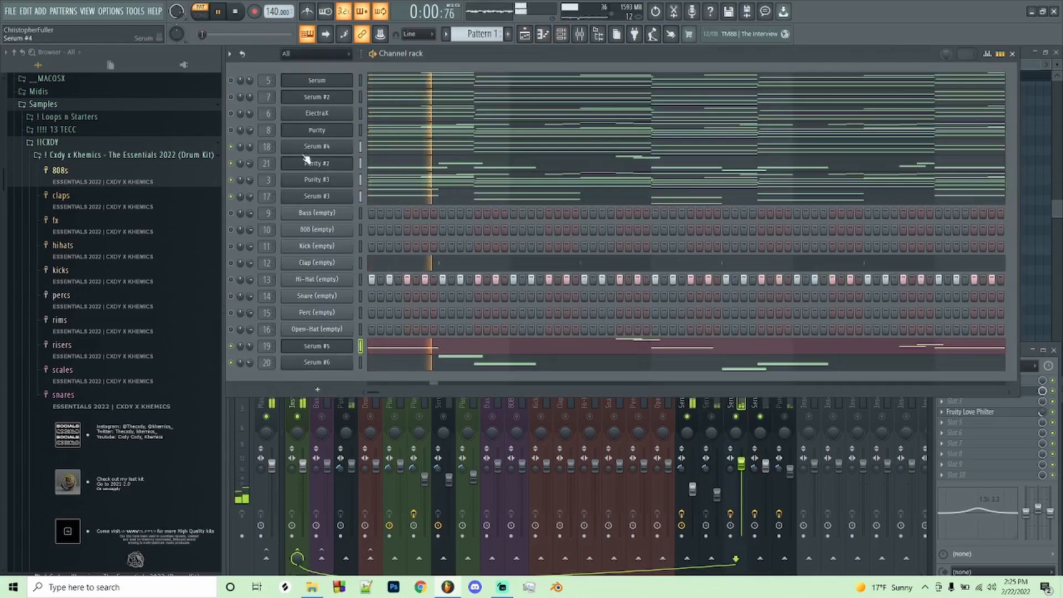
pyautogui.click(316, 146)
pyautogui.click(404, 285)
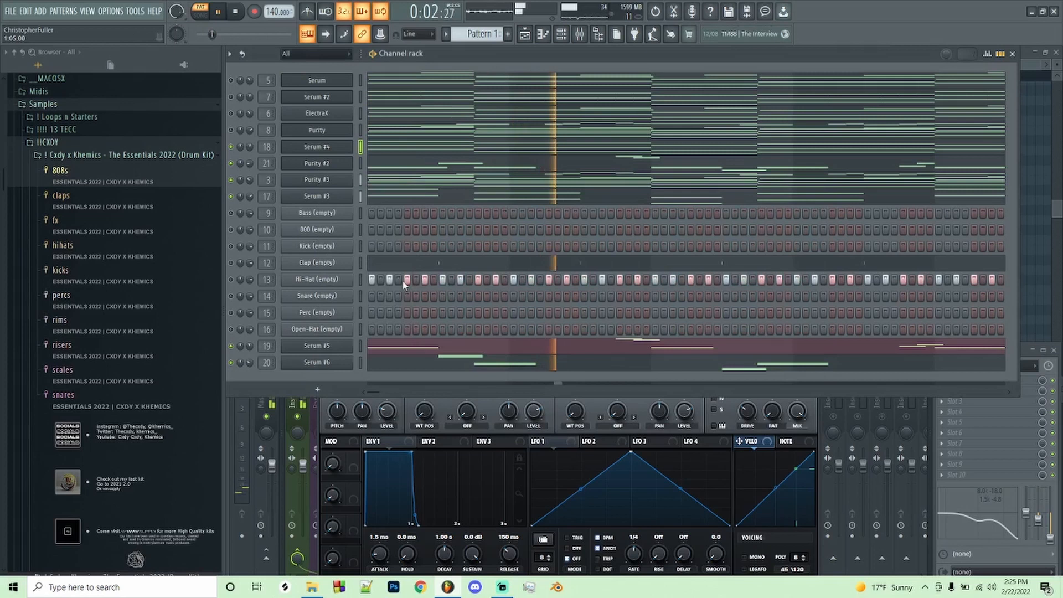
pyautogui.rightClick(337, 197)
pyautogui.click(490, 206)
pyautogui.rightClick(352, 143)
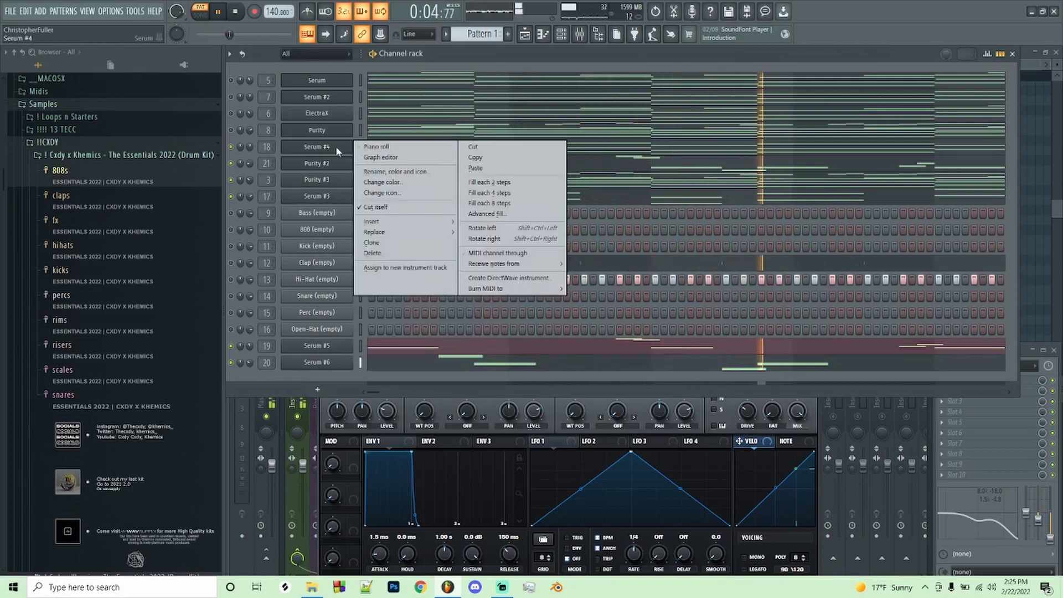
pyautogui.click(359, 146)
pyautogui.scroll(-2, 355, 194)
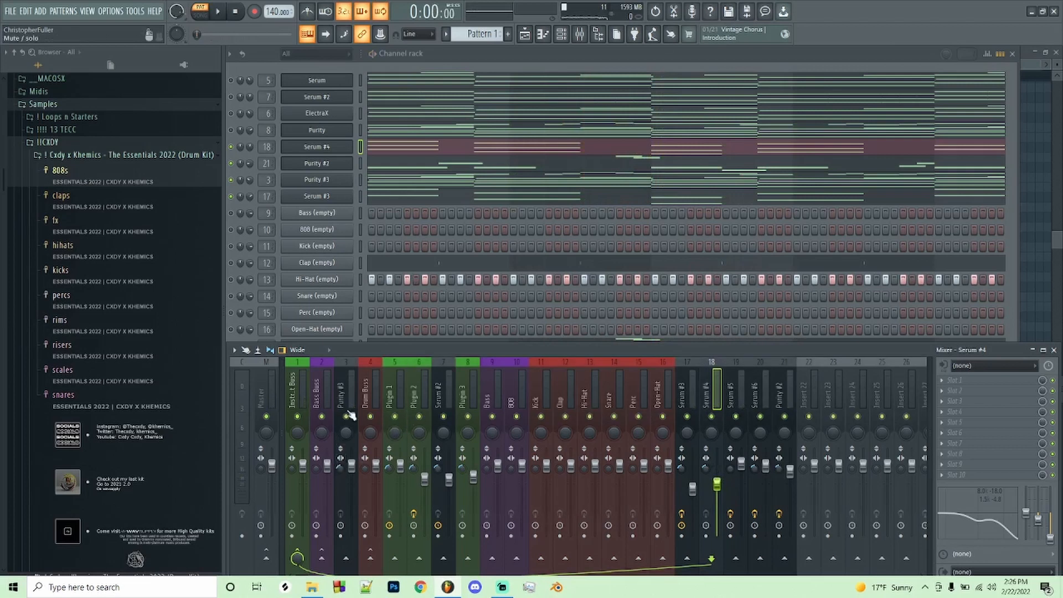
# Insert OTT in slot 5 of the instrument bus and set its Depth to 0% during playback.
pyautogui.click(293, 399)
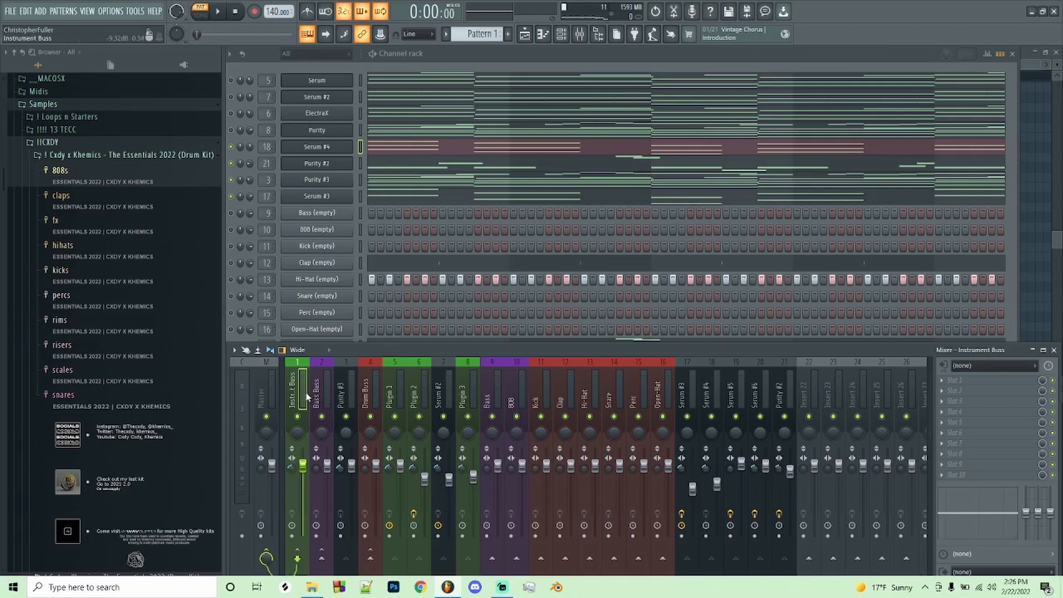
pyautogui.click(963, 425)
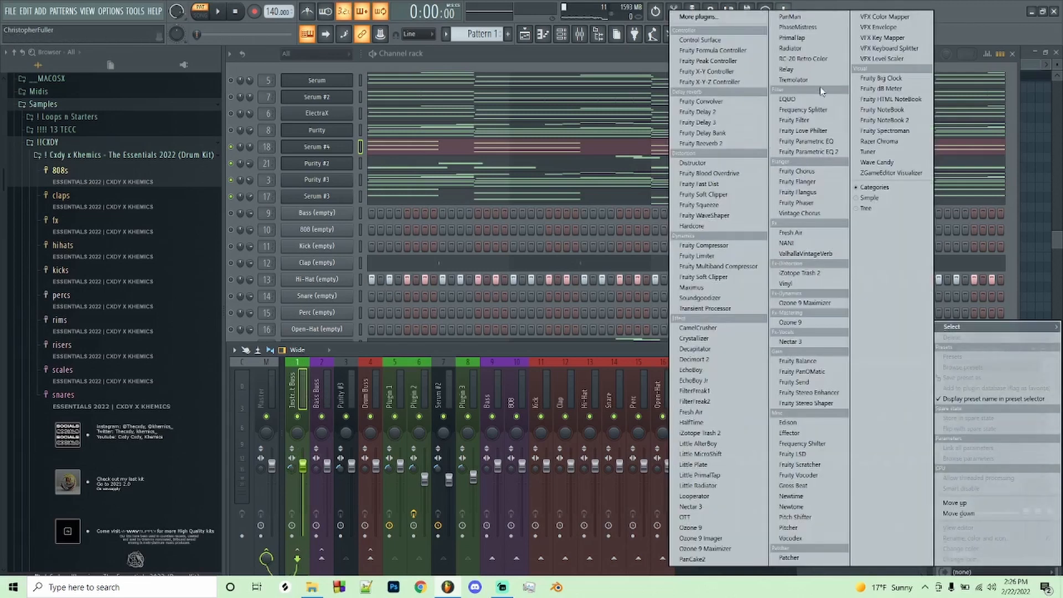
pyautogui.click(686, 517)
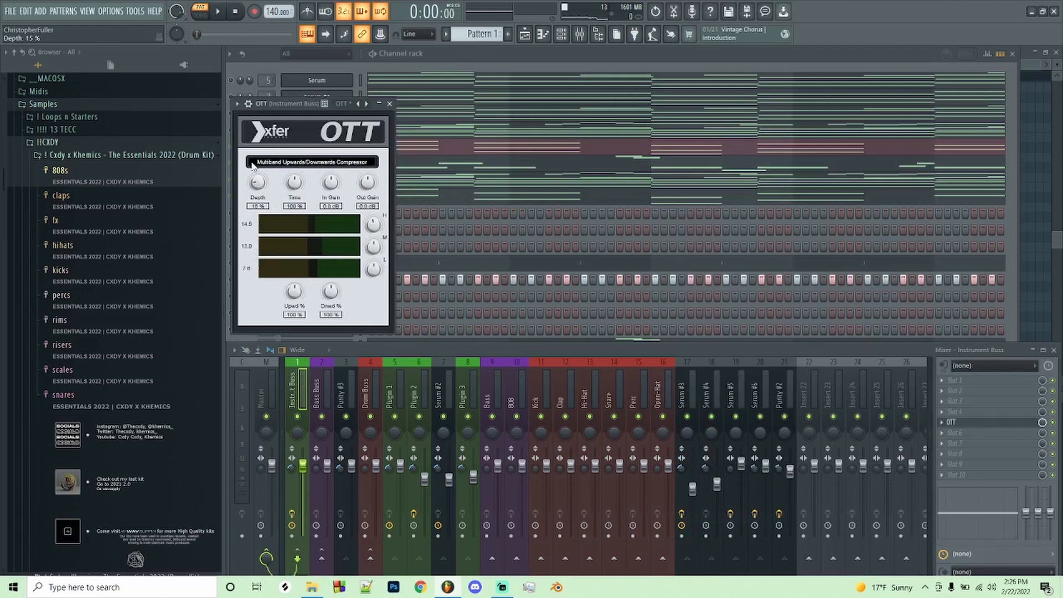
pyautogui.press('space')
pyautogui.moveTo(258, 190); pyautogui.dragTo(240, 149)
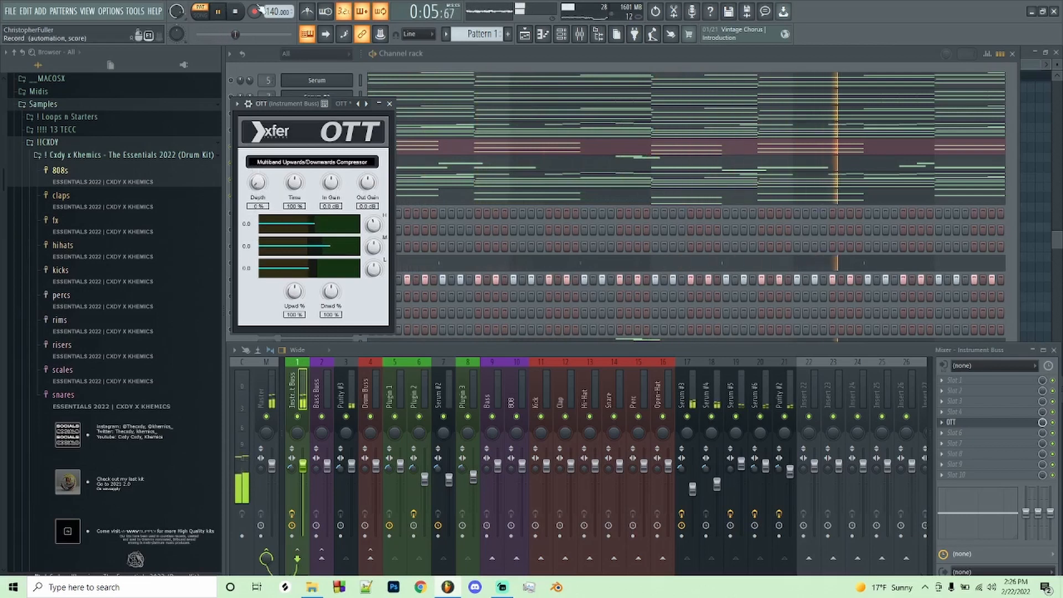
pyautogui.press('space')
# Add ValhallaVintageVerb to the instrument bus with 3.01 s decay, 4.38 ms predelay and a 21.6% mix.
pyautogui.click(955, 432)
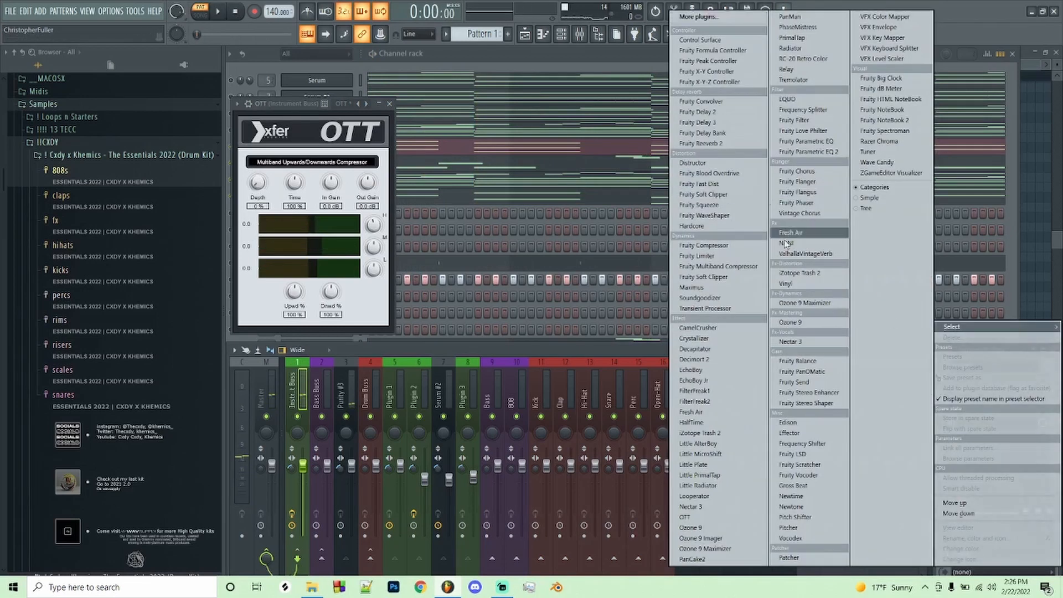
pyautogui.click(799, 257)
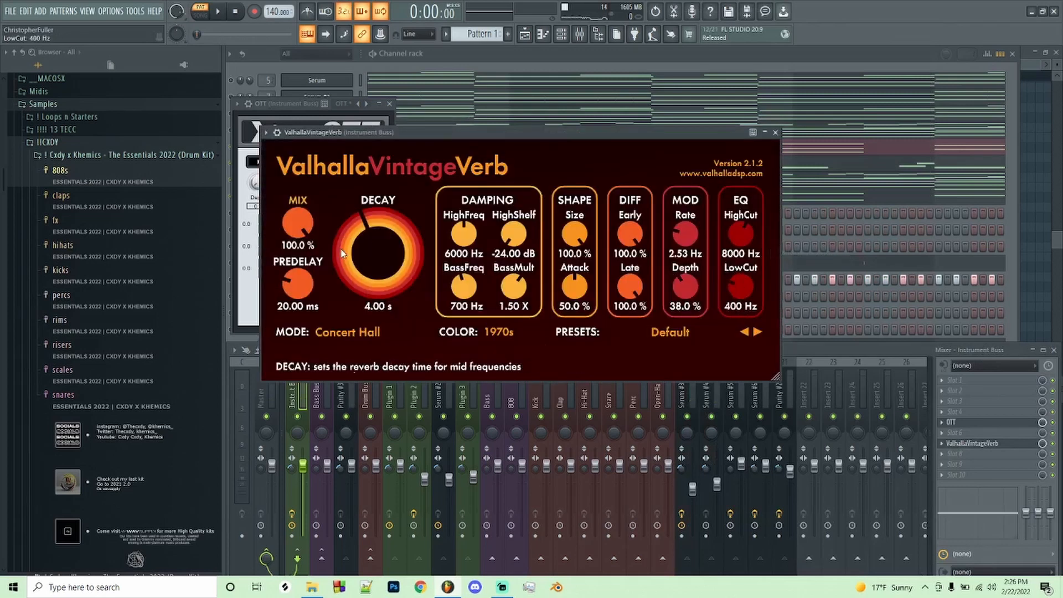
pyautogui.moveTo(364, 254); pyautogui.dragTo(361, 242)
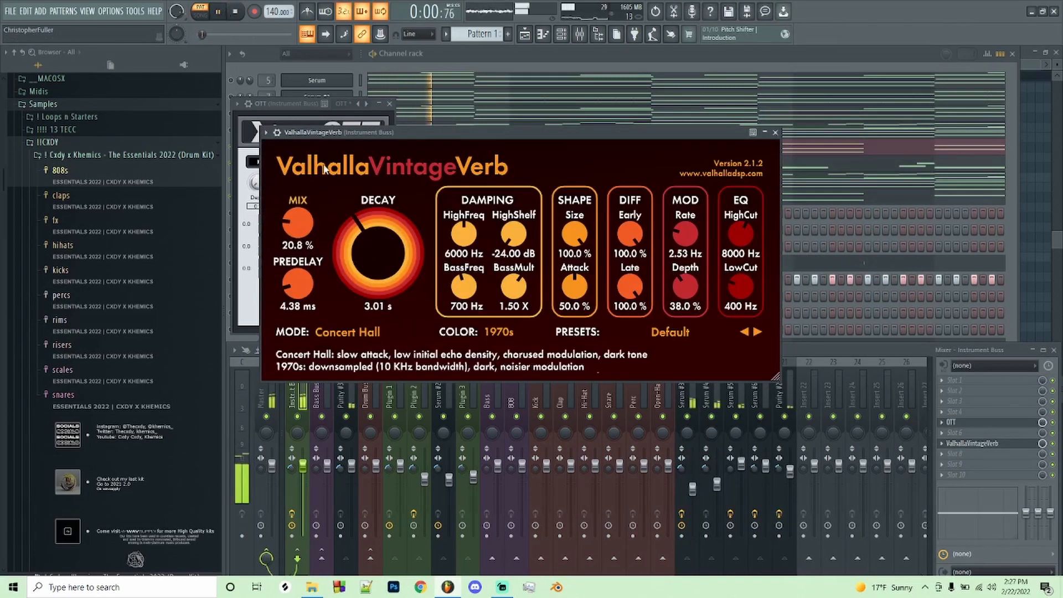
pyautogui.moveTo(297, 222)
pyautogui.mouseDown()
pyautogui.moveTo(296, 167)
pyautogui.moveTo(287, 216)
pyautogui.mouseUp()
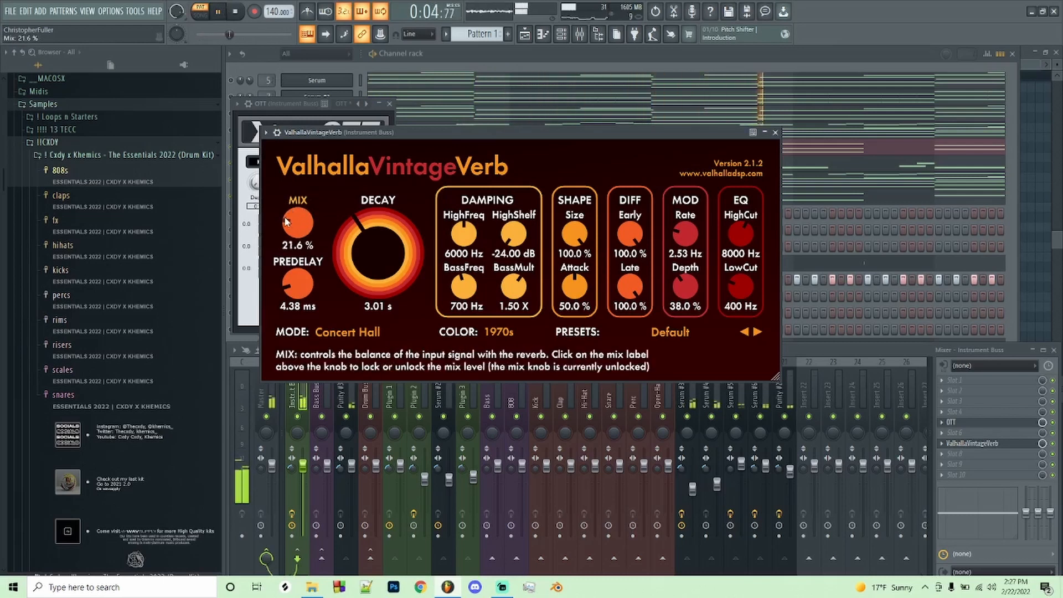
pyautogui.click(236, 12)
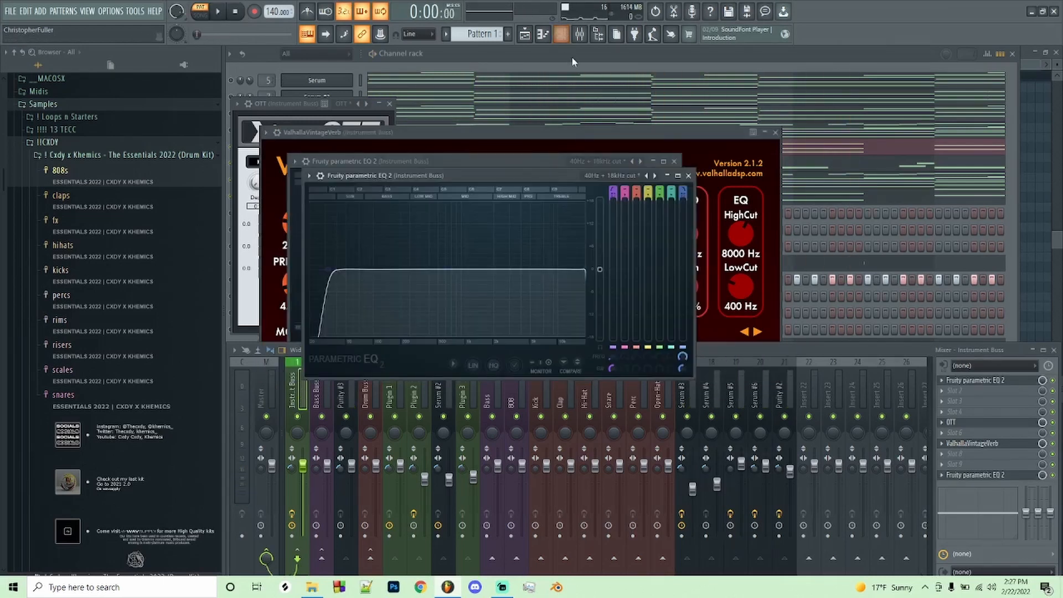
# Open the first Serum channel's notes in the piano roll and select the lowest notes of its chords.
pyautogui.click(571, 57)
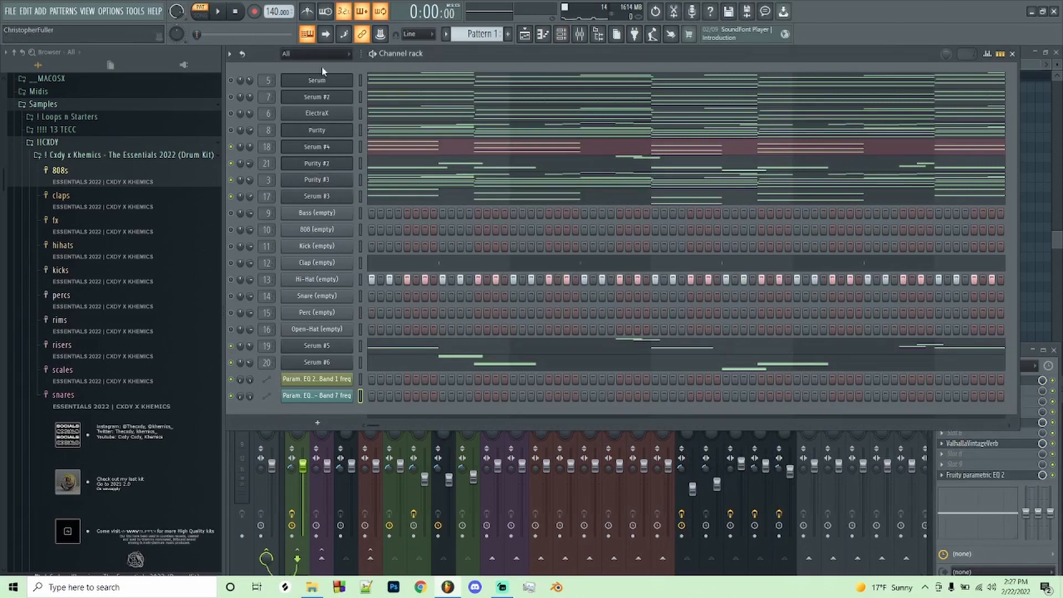
pyautogui.rightClick(346, 78)
pyautogui.click(379, 82)
pyautogui.click(368, 52)
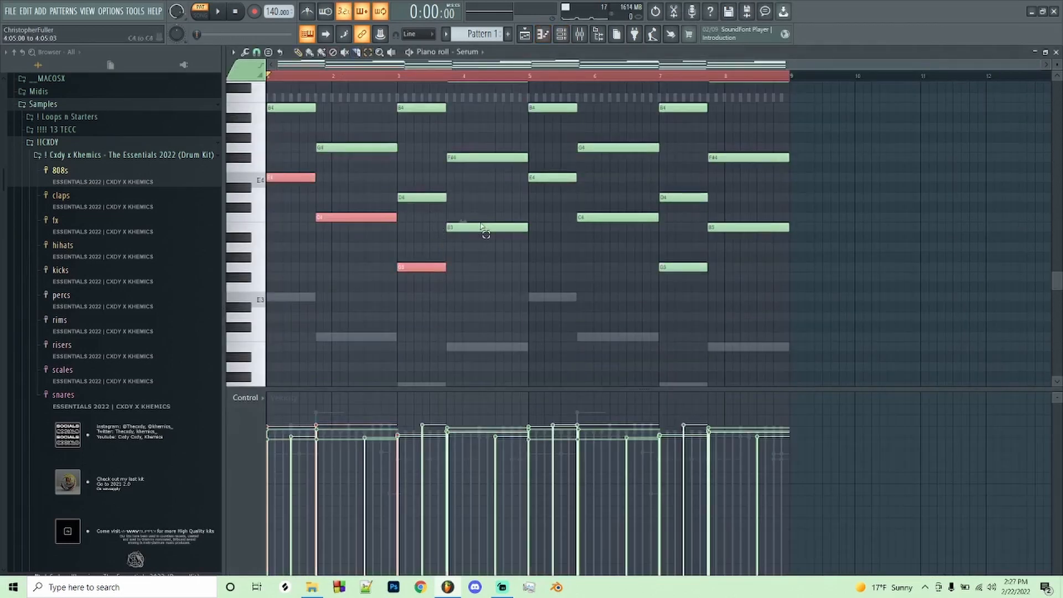
# Shorten the final G4 and F#4 notes of Serum #7 to end by bar 9 and open effect slot 4 on the Bass mixer track.
pyautogui.press('space')
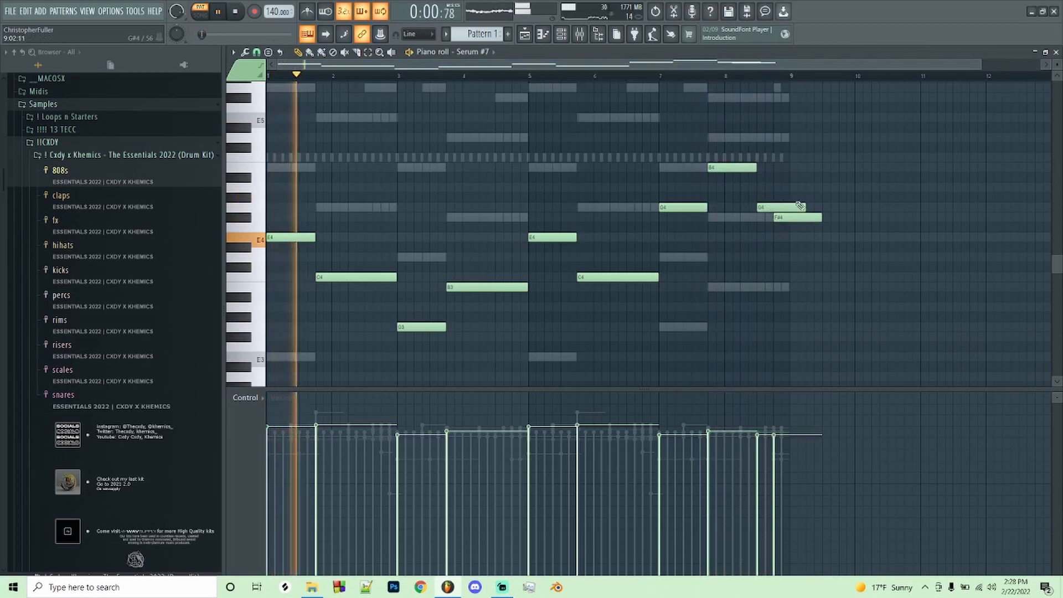
pyautogui.moveTo(804, 208)
pyautogui.mouseDown()
pyautogui.moveTo(773, 209)
pyautogui.moveTo(786, 218)
pyautogui.mouseUp()
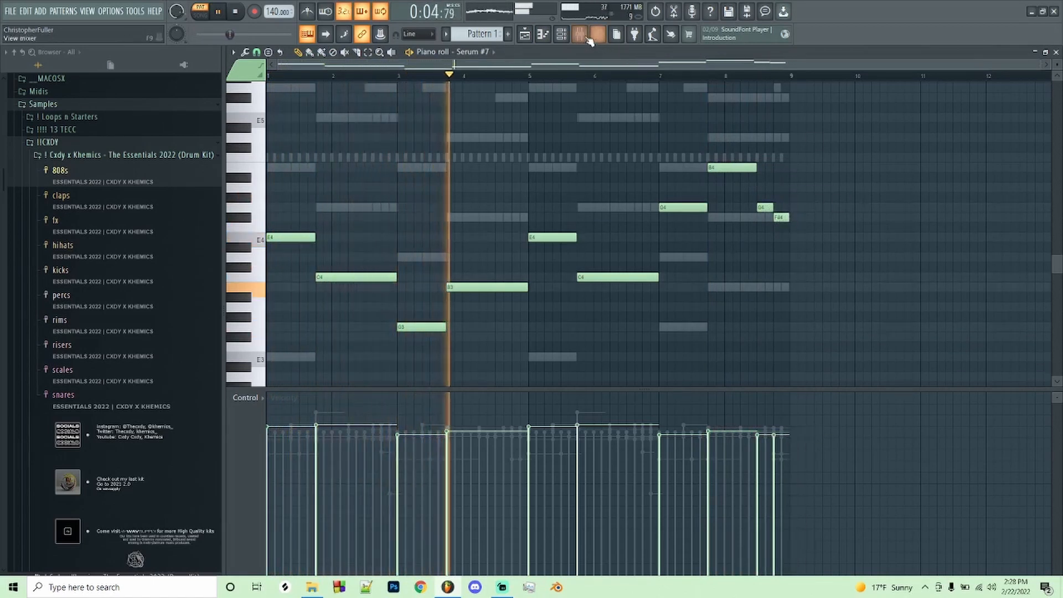
pyautogui.press('F9')
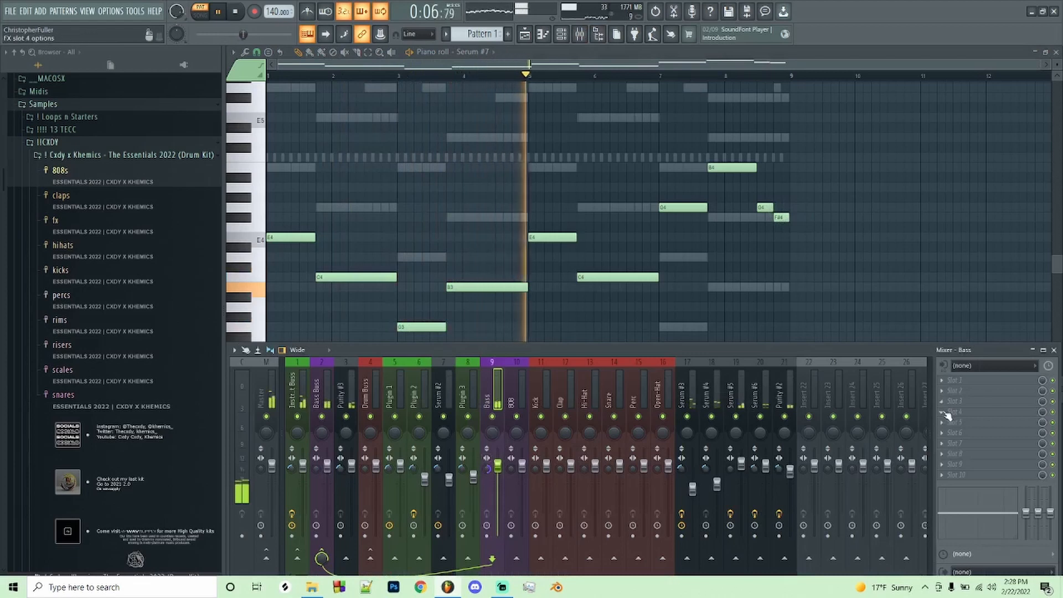
pyautogui.click(963, 411)
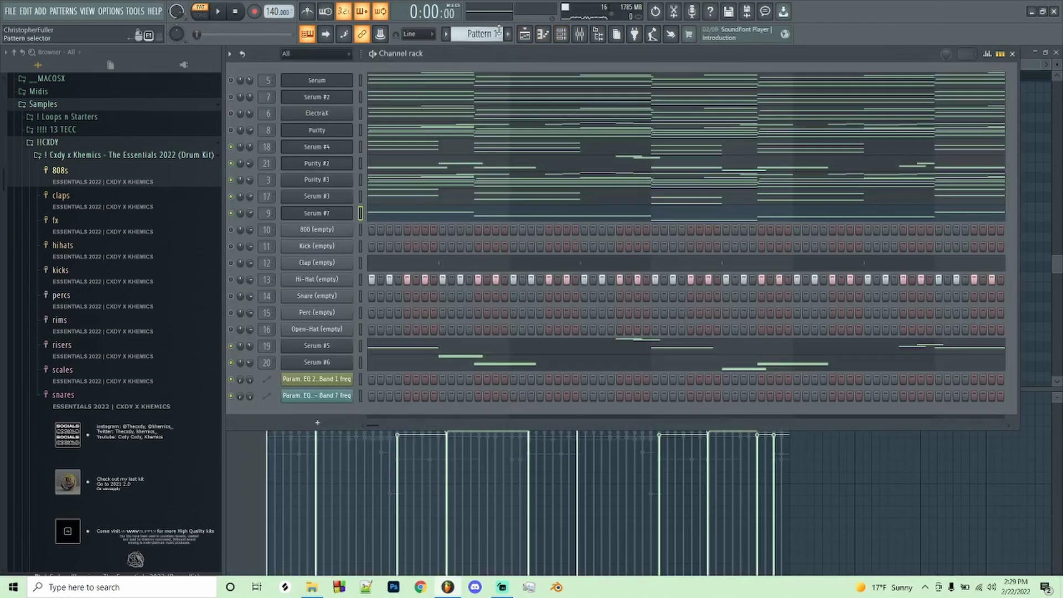
# Split Pattern 1 into one pattern per channel and open the playlist.
pyautogui.click(490, 31)
pyautogui.click(574, 203)
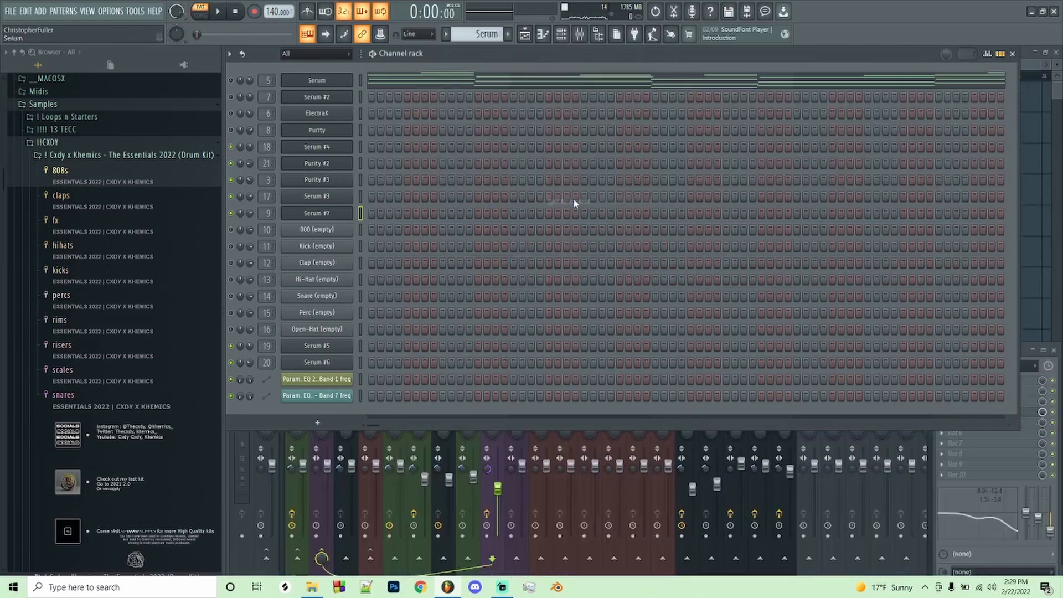
pyautogui.press('F5')
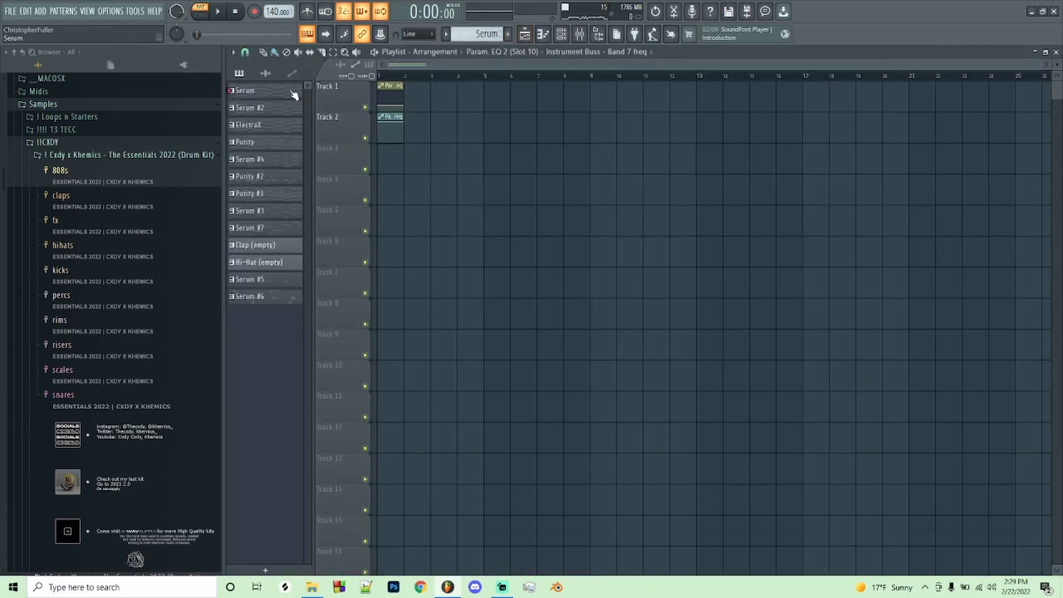
# Place the Serum, ElectraX and Purity patterns at bar 1 on playlist tracks 3 to 13 and move the Serum #7 clip to track 15.
pyautogui.keyDown('shift'); pyautogui.click(276, 228); pyautogui.keyUp('shift')
pyautogui.moveTo(279, 102); pyautogui.dragTo(385, 174)
pyautogui.click(277, 281)
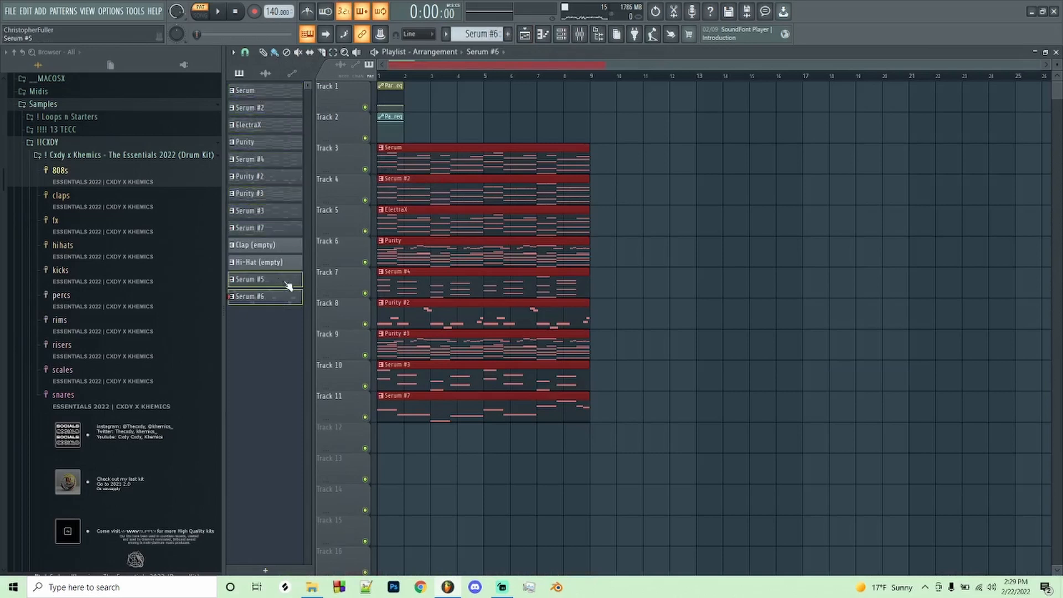
pyautogui.moveTo(287, 285); pyautogui.dragTo(386, 441)
pyautogui.moveTo(483, 403); pyautogui.dragTo(441, 531)
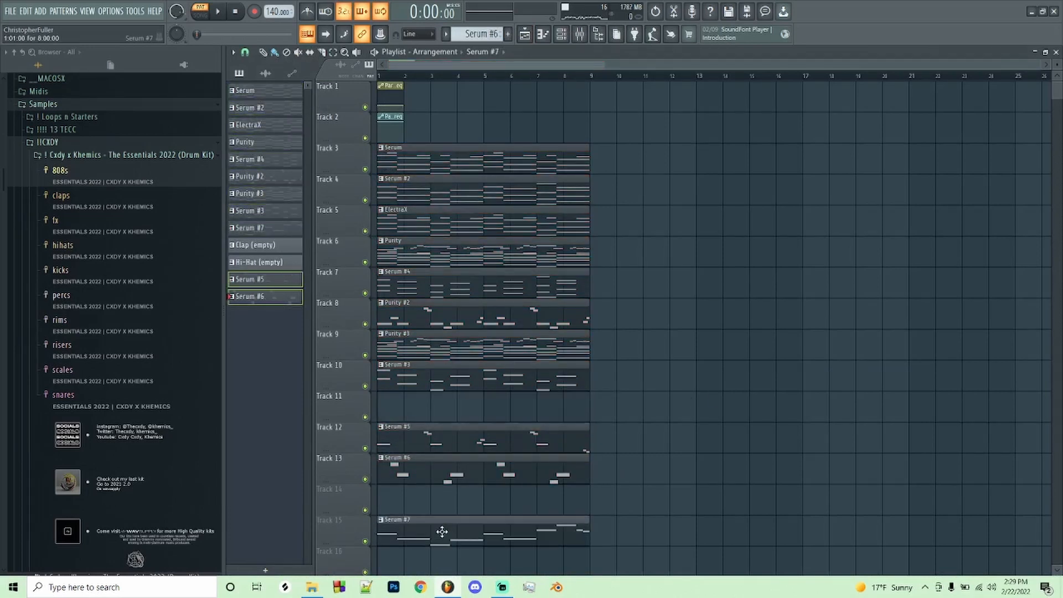
# Move the Serum #5, Serum #6 and Serum #7 clips up to playlist tracks 11, 12 and 14.
pyautogui.moveTo(438, 440); pyautogui.dragTo(403, 408)
pyautogui.moveTo(387, 453); pyautogui.dragTo(383, 422)
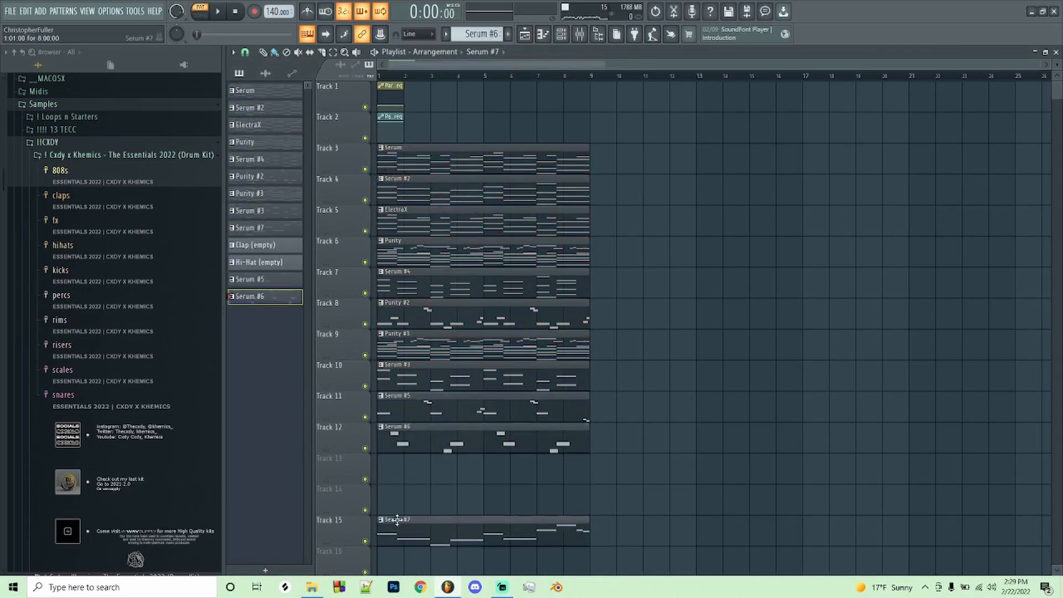
pyautogui.moveTo(421, 525); pyautogui.dragTo(421, 495)
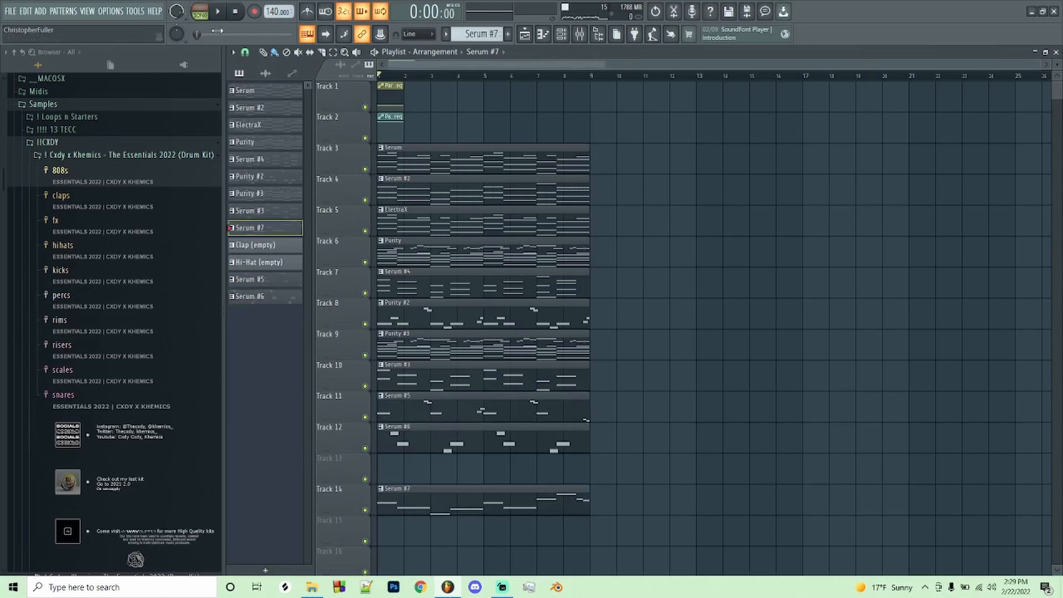
# Shift the Serum, Serum #2 through Serum #6 and Purity #2 clips to start at bar 9 on their tracks.
pyautogui.moveTo(437, 166); pyautogui.dragTo(649, 166)
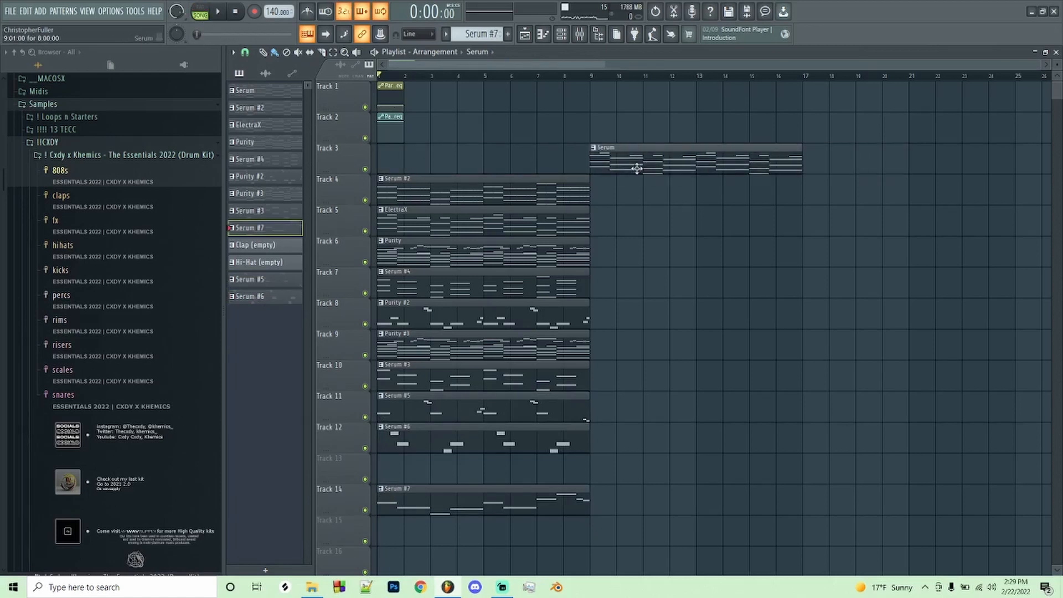
pyautogui.moveTo(553, 194); pyautogui.dragTo(766, 194)
pyautogui.moveTo(395, 320)
pyautogui.mouseDown()
pyautogui.moveTo(422, 320)
pyautogui.moveTo(396, 320)
pyautogui.mouseUp()
pyautogui.moveTo(399, 283); pyautogui.dragTo(612, 283)
pyautogui.moveTo(386, 377); pyautogui.dragTo(598, 376)
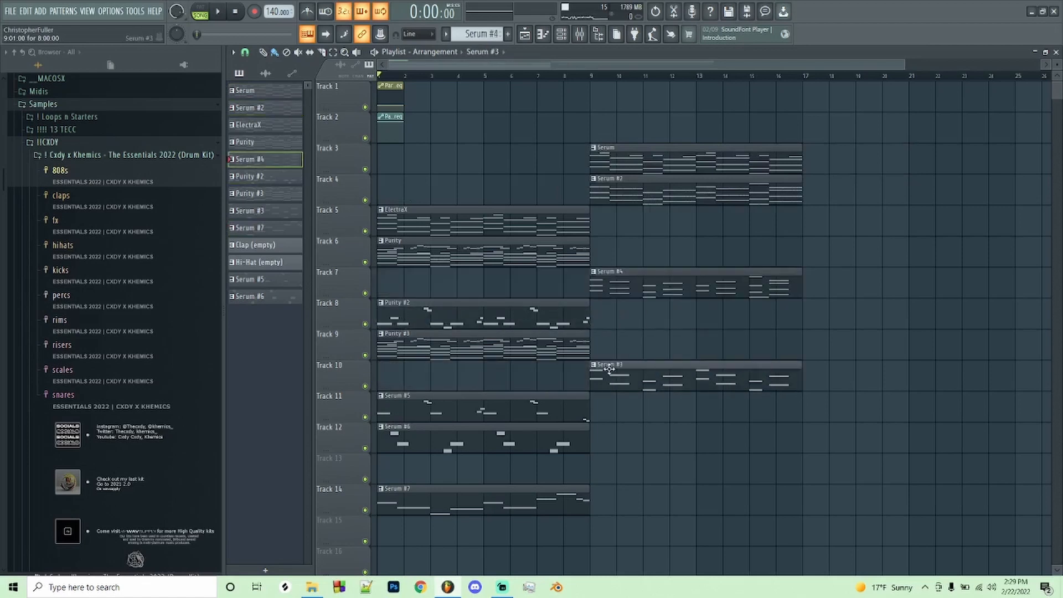
pyautogui.moveTo(405, 410); pyautogui.dragTo(631, 415)
pyautogui.moveTo(402, 440); pyautogui.dragTo(613, 440)
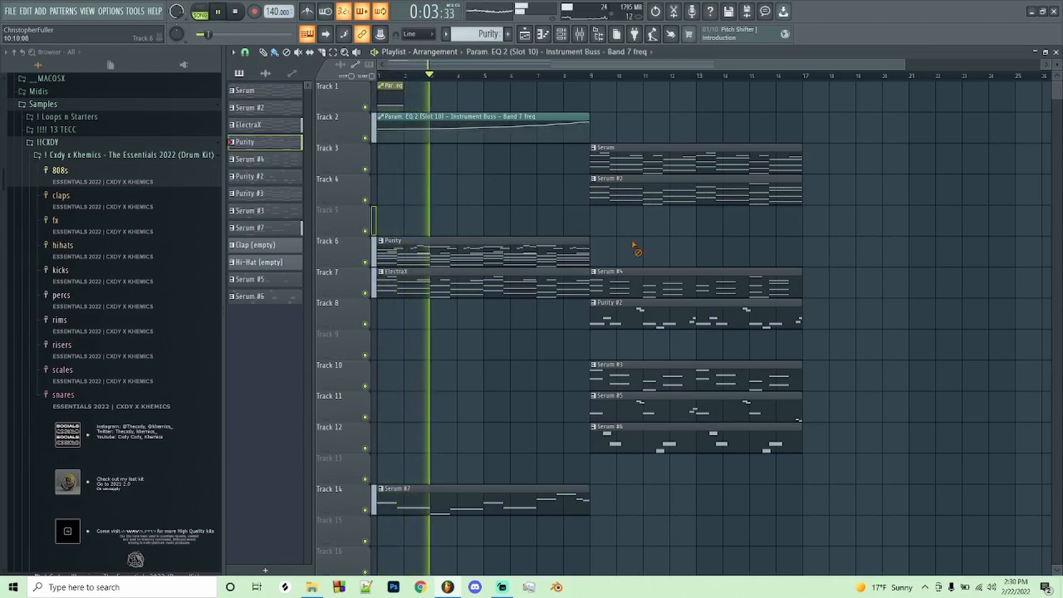
# Place a Serum #4 clip on track 9 and trim its start so it plays from bar 5 to bar 9.
pyautogui.click(636, 191)
pyautogui.click(656, 284)
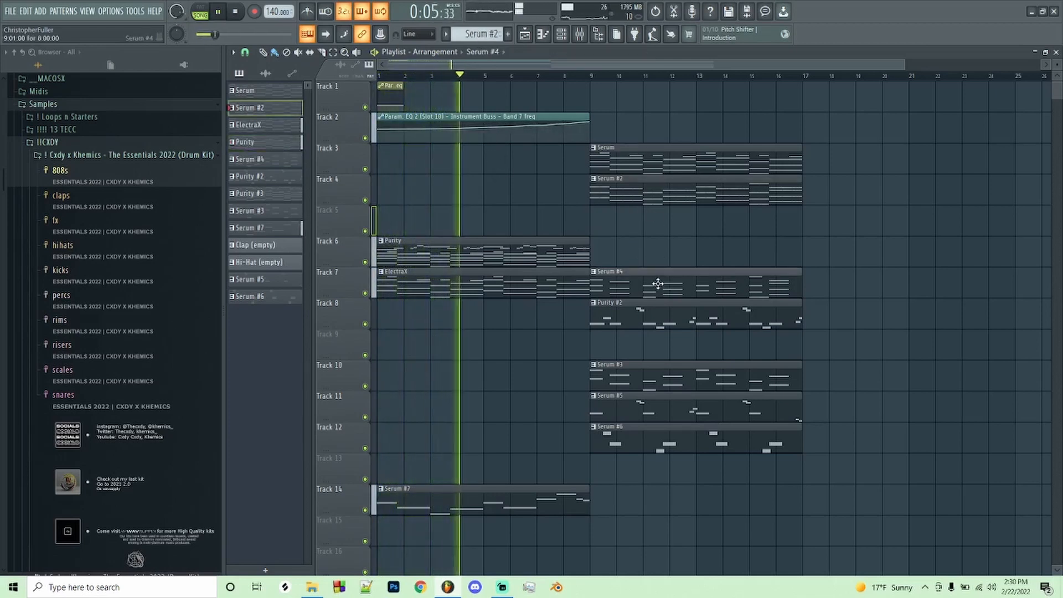
pyautogui.click(495, 342)
pyautogui.moveTo(587, 347); pyautogui.dragTo(481, 349)
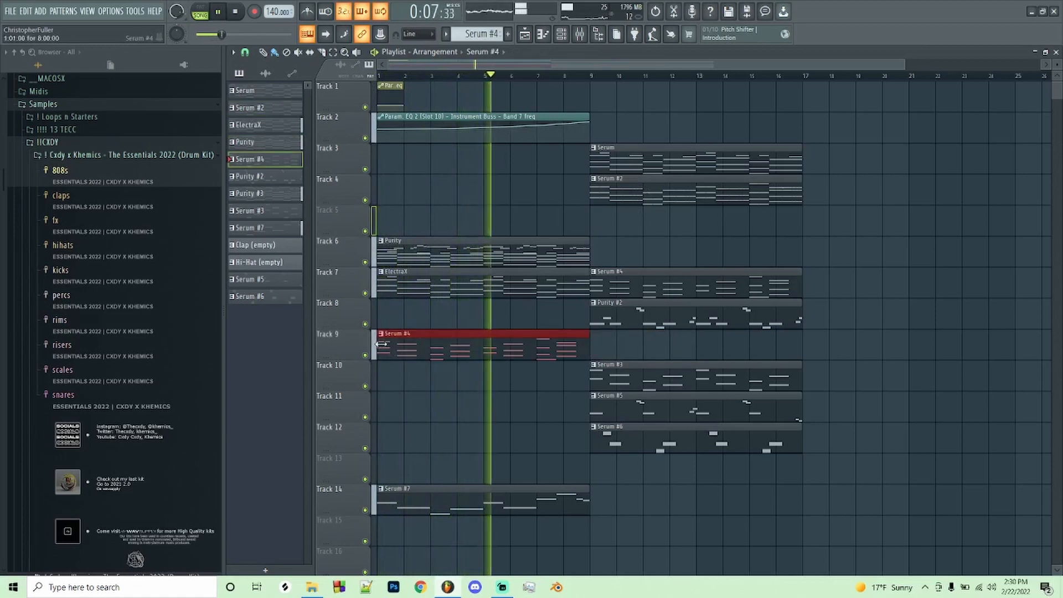
pyautogui.moveTo(380, 347); pyautogui.dragTo(487, 348)
# Add a Serum #3 clip on track 10 and trim its start so it plays from bar 5 to bar 9.
pyautogui.click(638, 376)
pyautogui.click(388, 377)
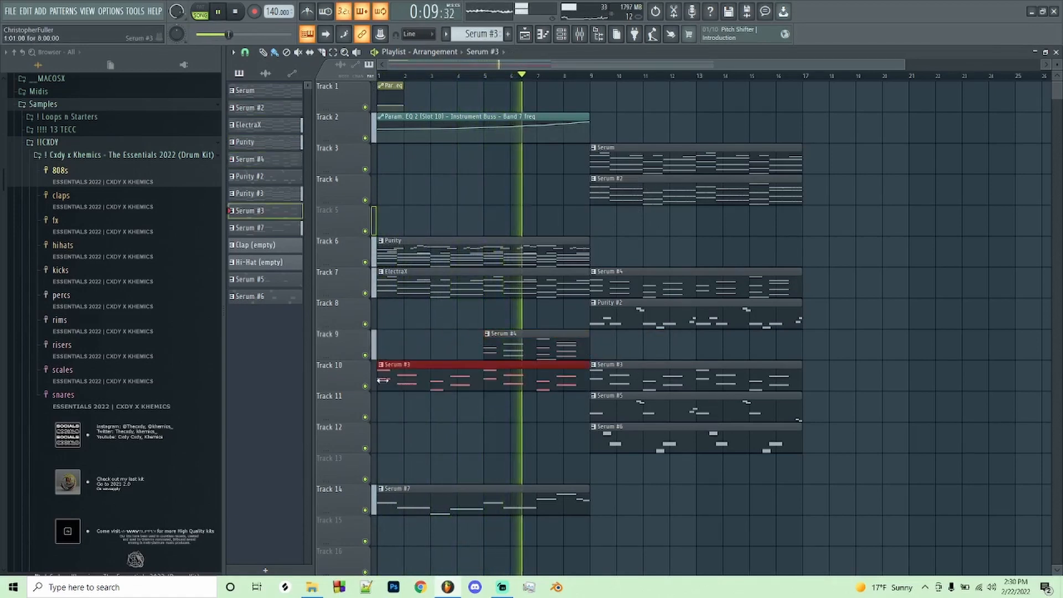
pyautogui.moveTo(378, 376); pyautogui.dragTo(485, 376)
pyautogui.keyDown('ctrl'); pyautogui.click(733, 485); pyautogui.keyUp('ctrl')
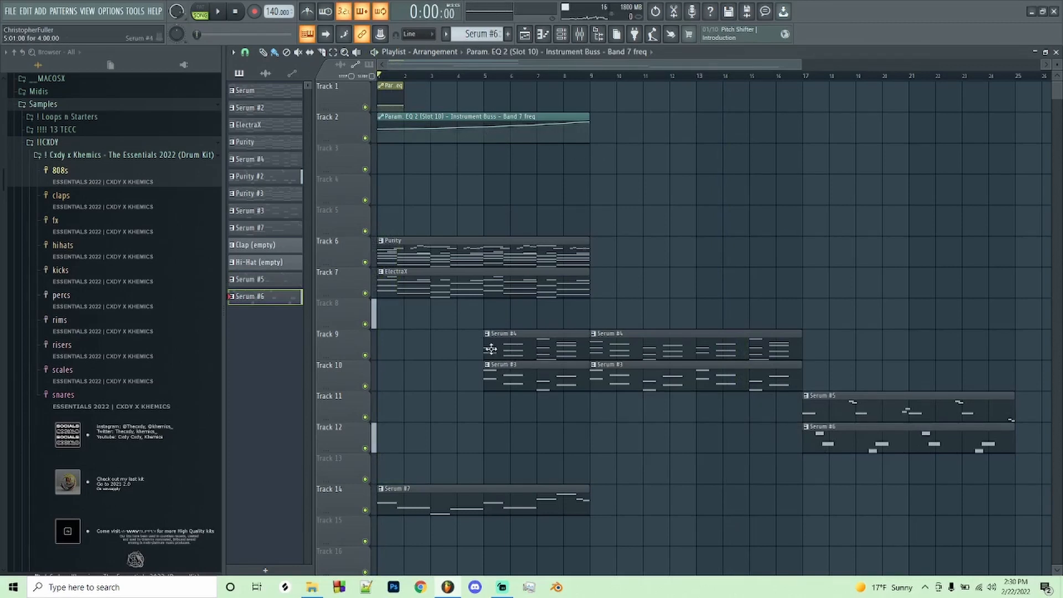
# Play the arrangement and add Serum #4 and Serum #3 clips at bar 17 on tracks 9 and 10.
pyautogui.press('space')
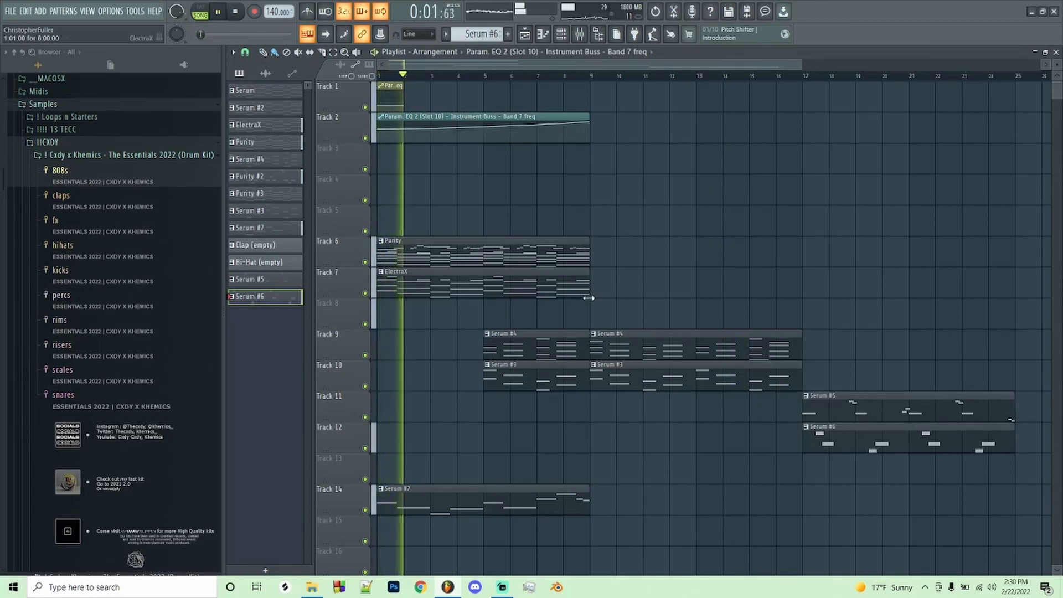
pyautogui.scroll(-3, 629, 247)
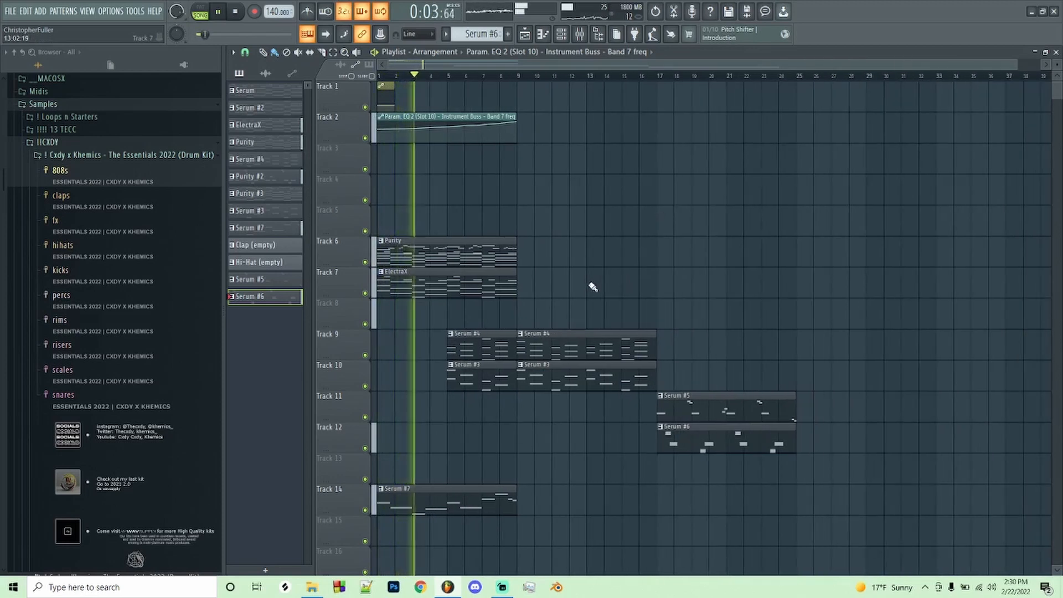
pyautogui.click(637, 349)
pyautogui.click(670, 351)
pyautogui.click(644, 373)
pyautogui.click(664, 375)
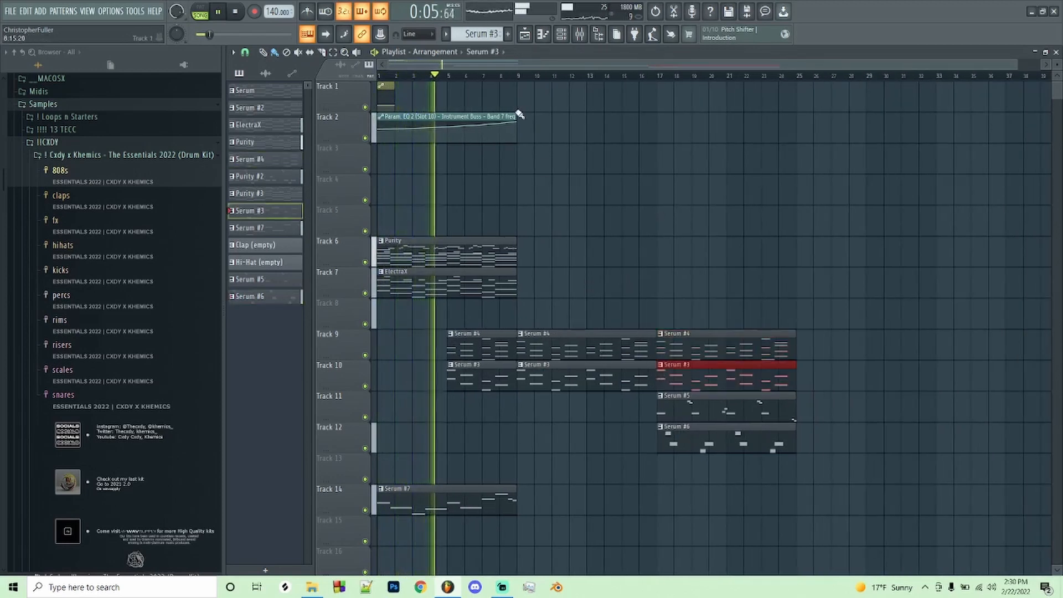
# Extend the Instrument Buss EQ Band 7 frequency automation clip on track 2 to bar 33.
pyautogui.moveTo(519, 114); pyautogui.dragTo(935, 116)
pyautogui.scroll(-1, 662, 185)
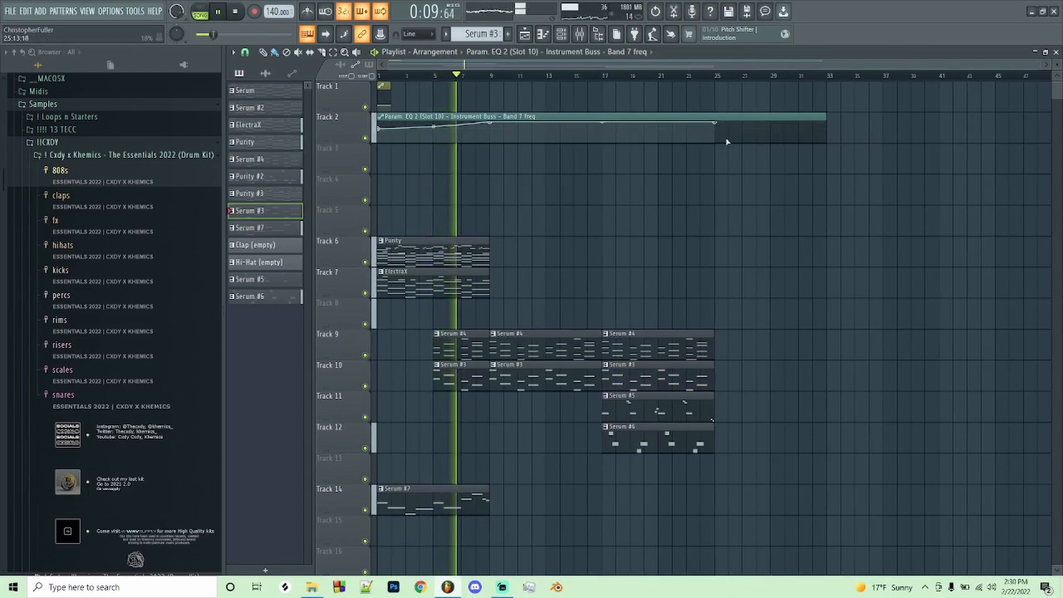
pyautogui.rightClick(825, 121)
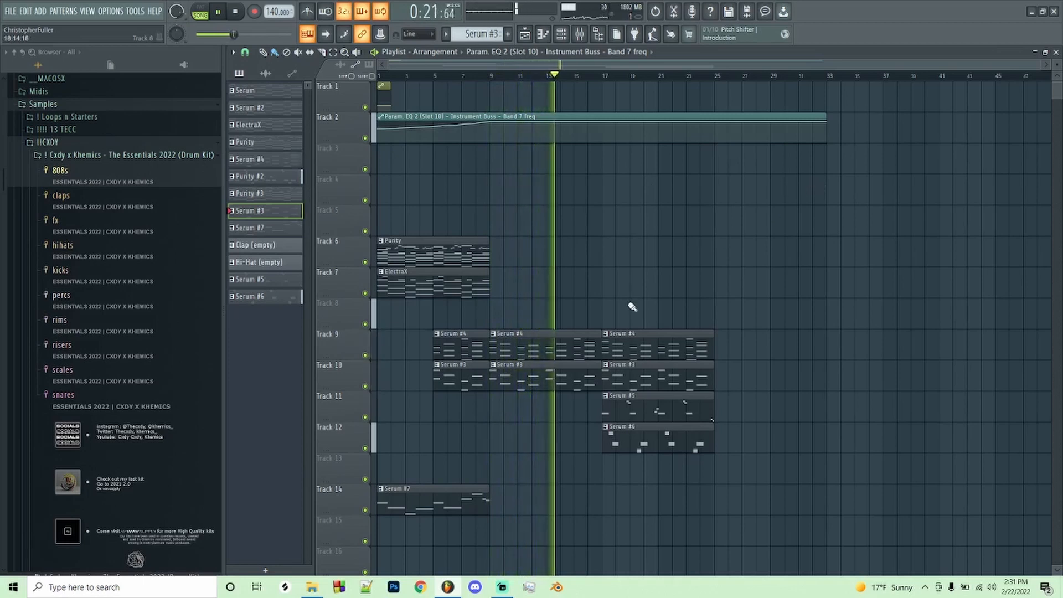
# Repeat the ElectraX clip on track 7 at bars 9 and 17.
pyautogui.click(465, 280)
pyautogui.click(499, 286)
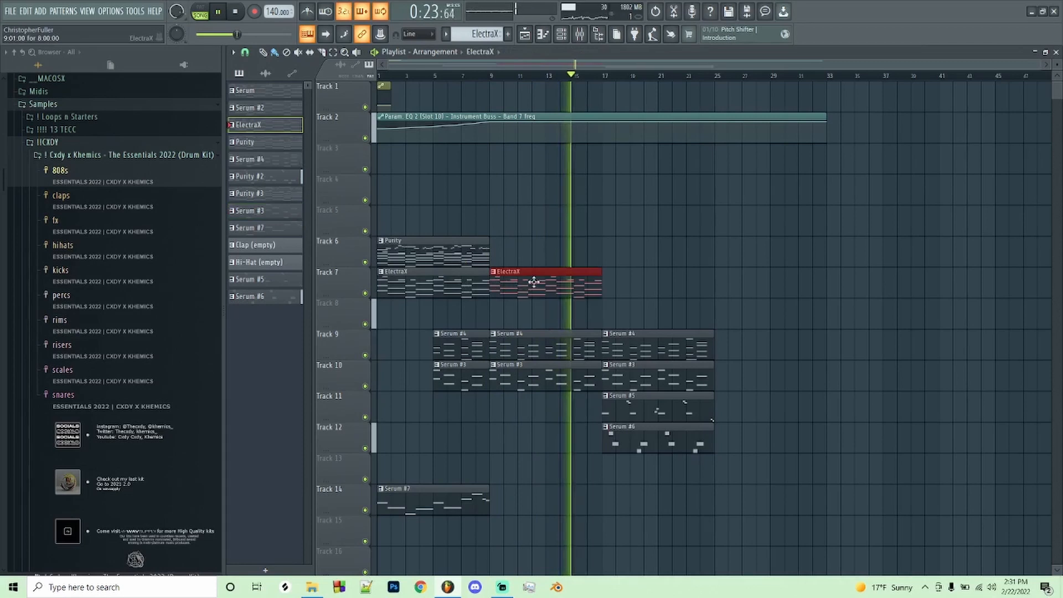
pyautogui.click(612, 285)
pyautogui.click(718, 284)
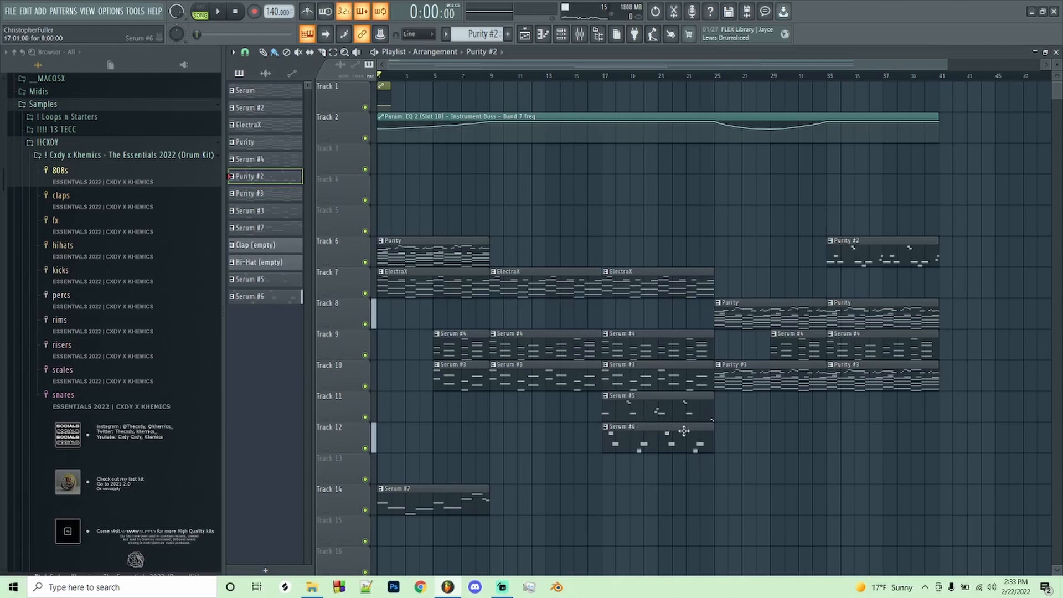
# Clear the playlist's time selection over the arrangement and review the staggered single-pattern clips after it.
pyautogui.click(715, 75)
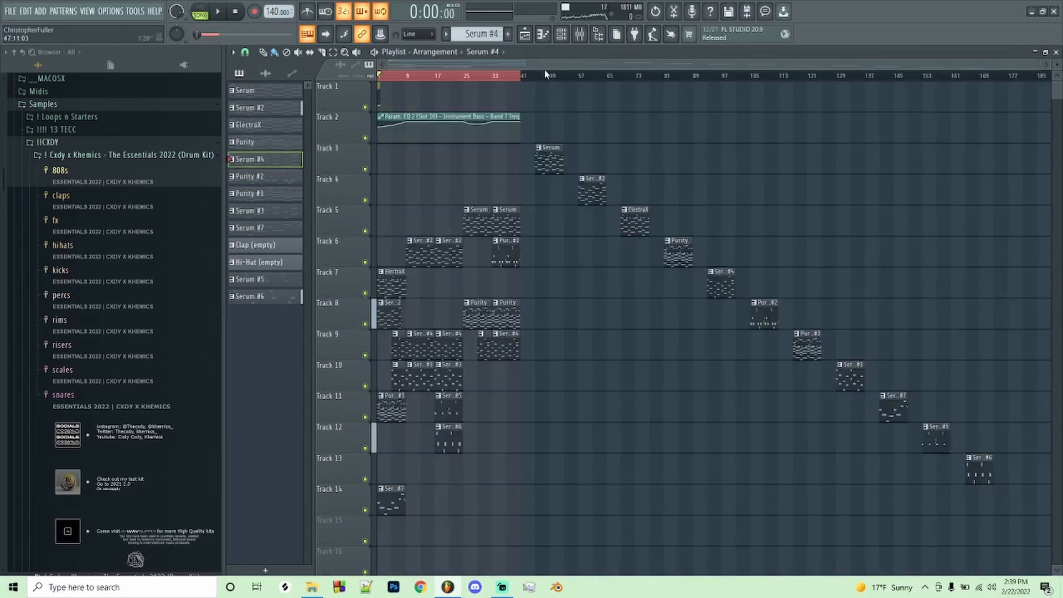
pyautogui.scroll(-1, 537, 68)
pyautogui.keyDown('ctrl'); pyautogui.click(391, 77); pyautogui.keyUp('ctrl')
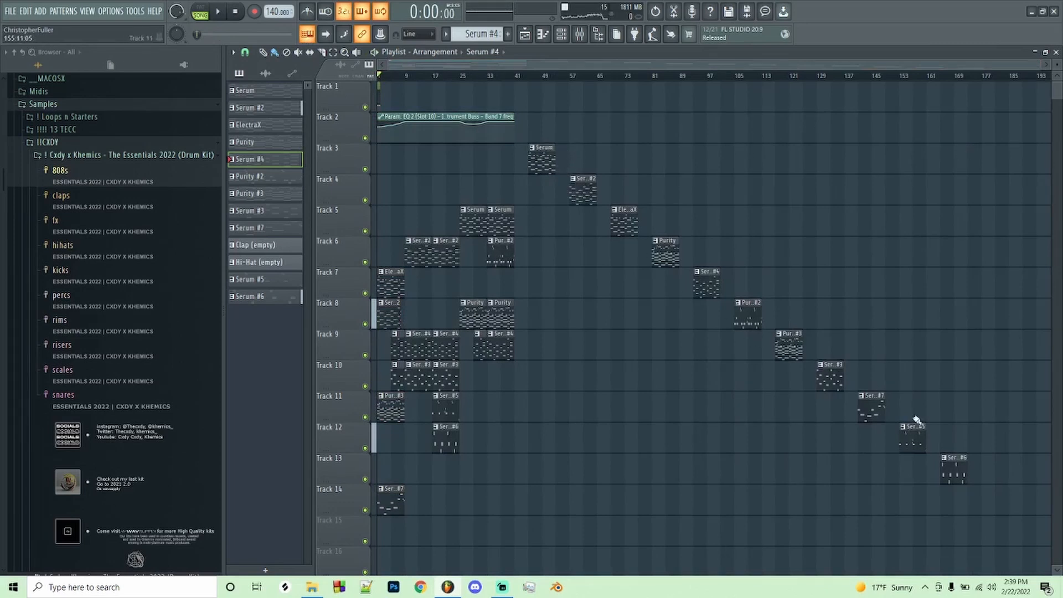
pyautogui.scroll(6, 596, 180)
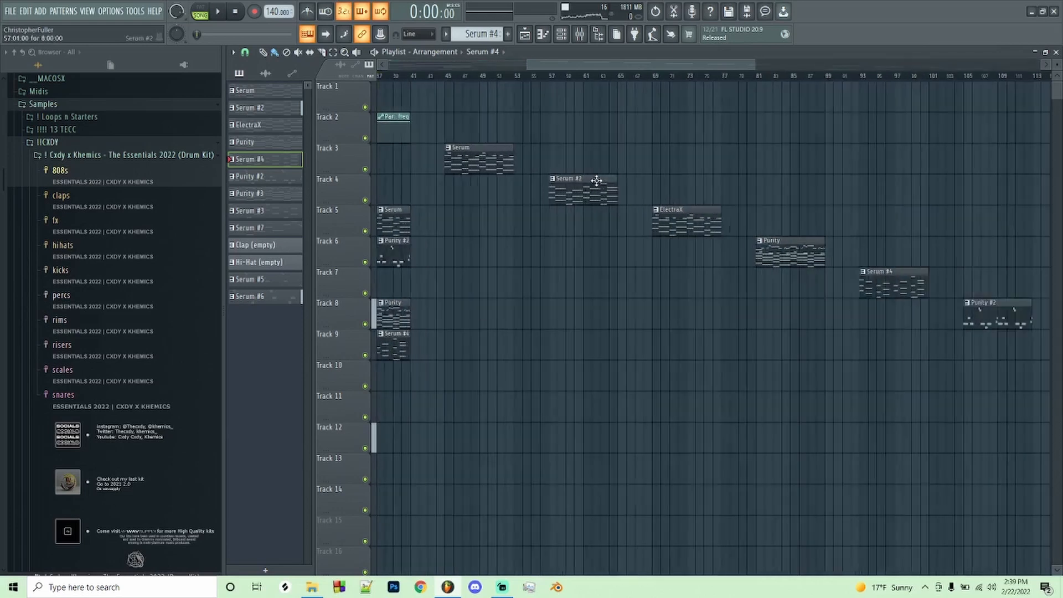
pyautogui.scroll(-7, 643, 200)
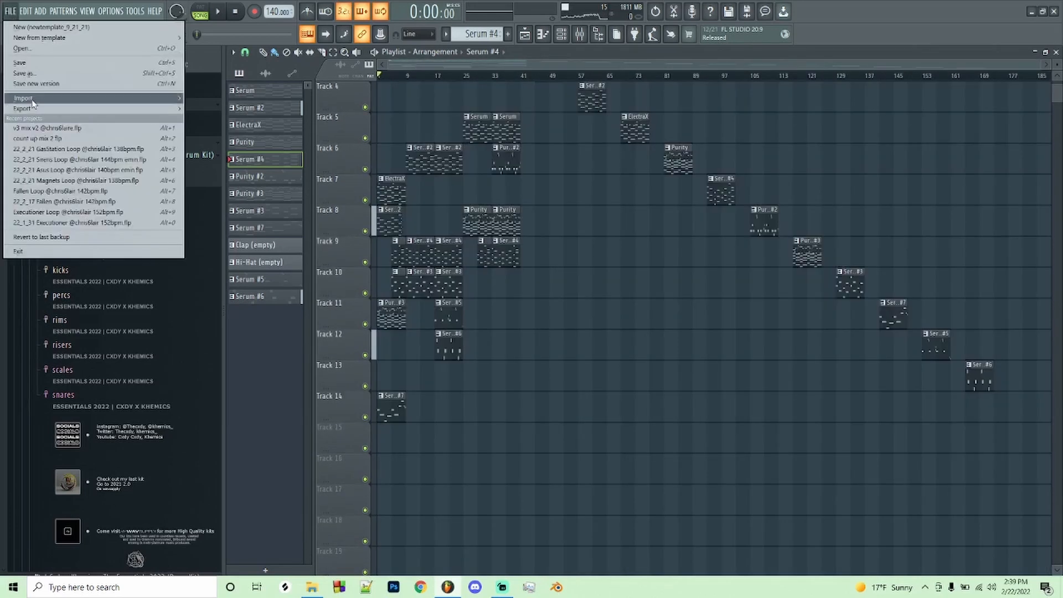
pyautogui.moveTo(30, 109)
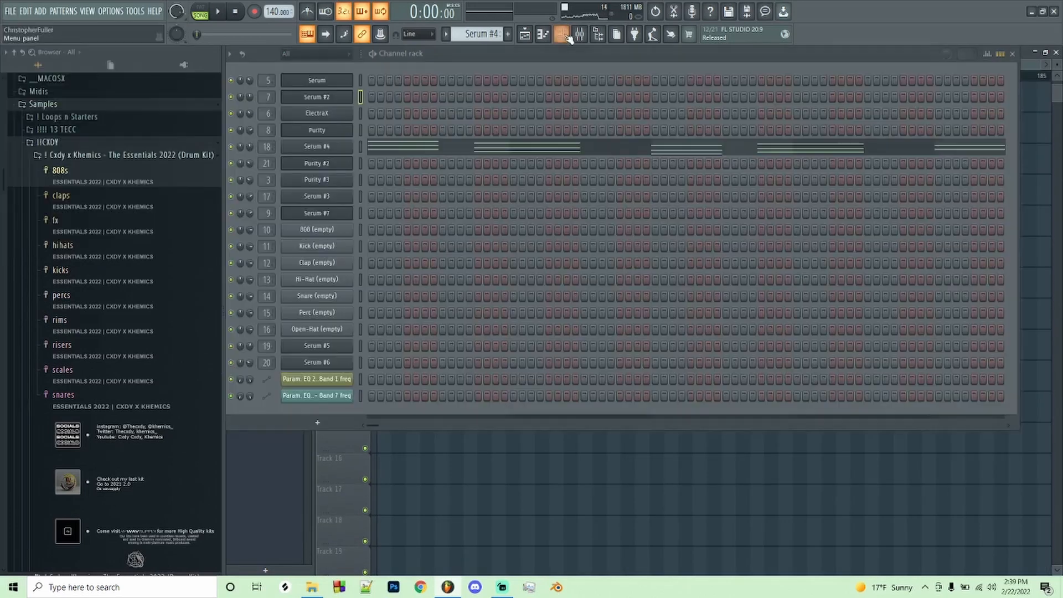
pyautogui.press('F7')
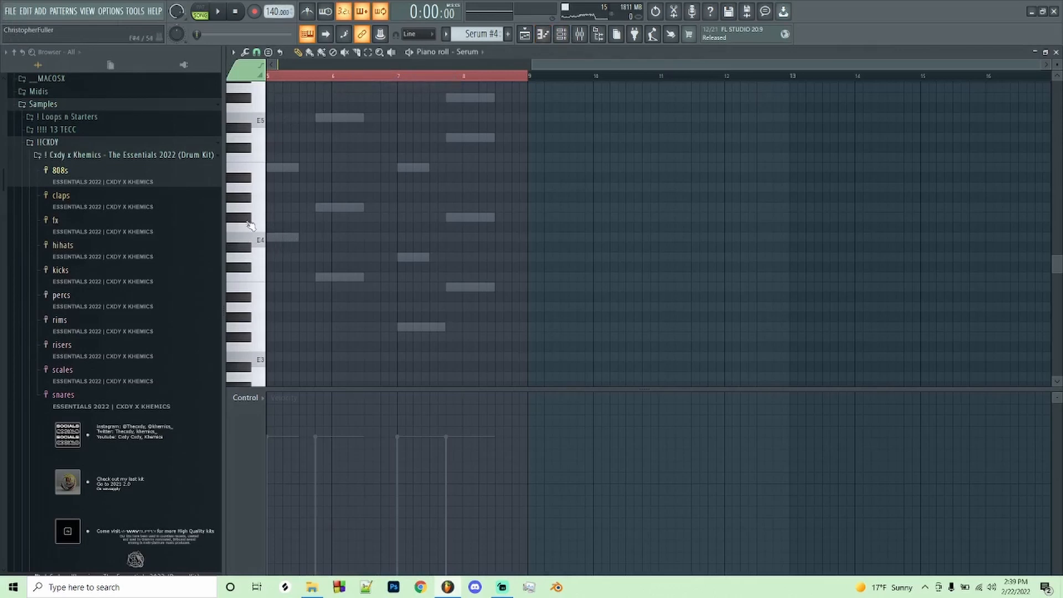
pyautogui.click(9, 12)
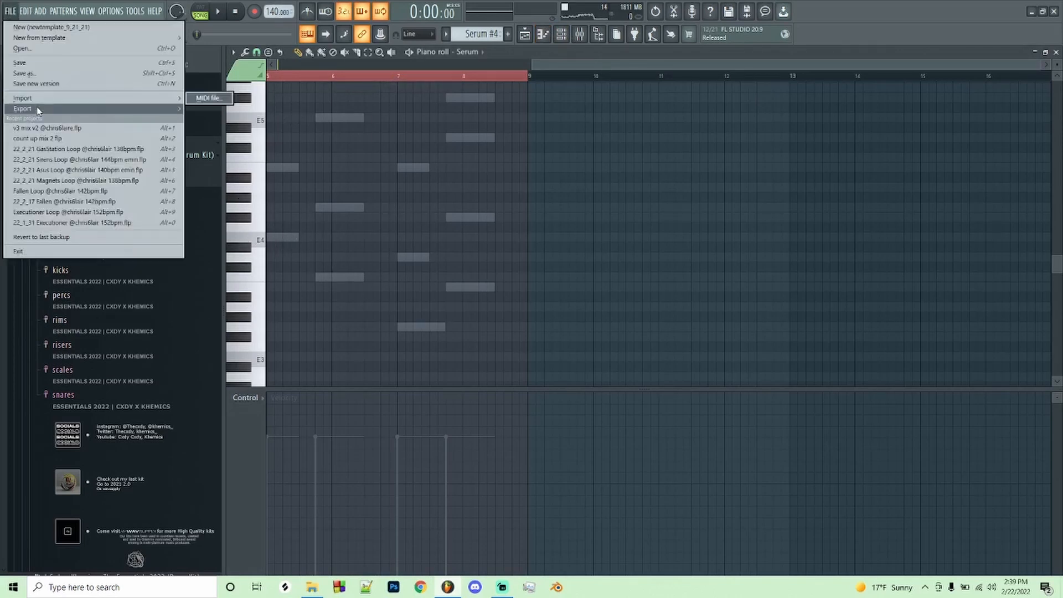
pyautogui.click(37, 73)
pyautogui.press('Escape')
# Save the project in the 02 February folder as 22_2_22 Lake Loop, with the producer tag, 140bpm and emin in the name.
pyautogui.click(13, 15)
pyautogui.click(16, 64)
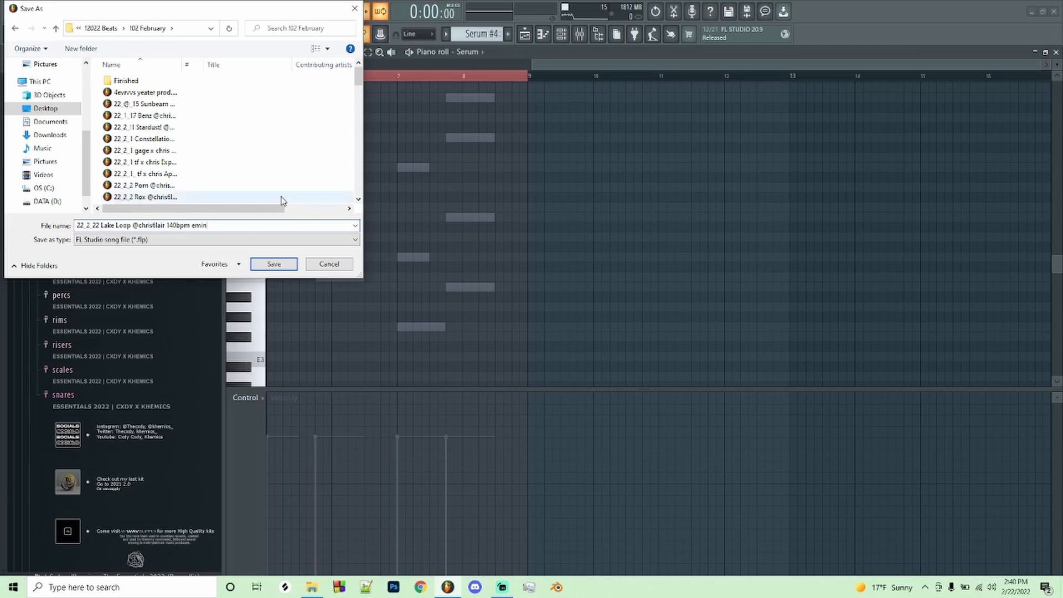
pyautogui.click(275, 264)
pyautogui.press('F5')
pyautogui.click(26, 12)
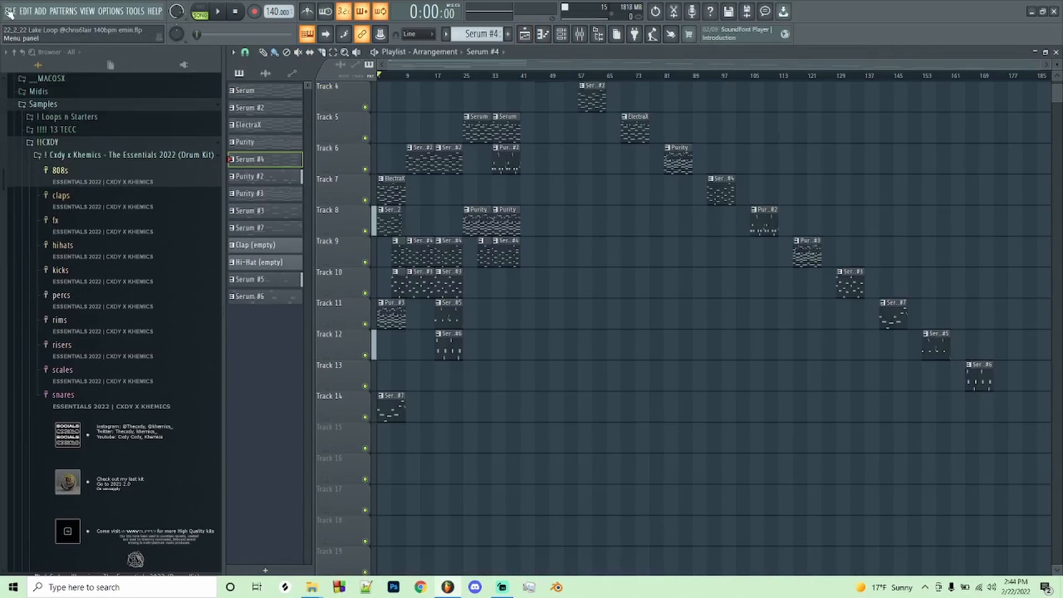
# Save the Lake Loop project again and start a new project from the newtemplate_9_21_21 template.
pyautogui.click(10, 13)
pyautogui.click(20, 65)
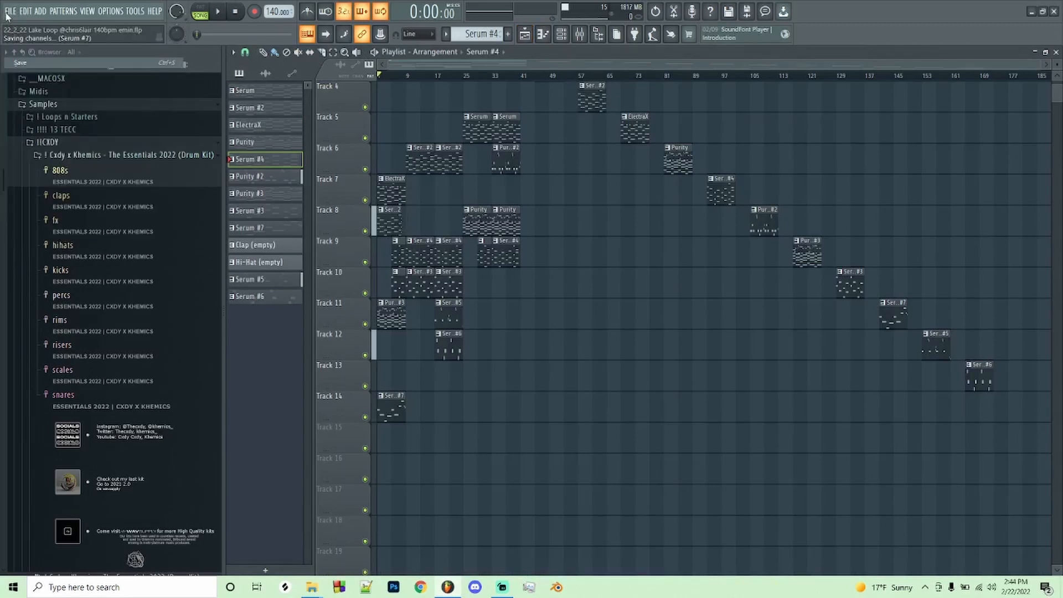
pyautogui.click(9, 13)
pyautogui.click(20, 28)
# Bring the mastered Lake Loop WAV from the Loops folder onto track 1 at bar 1 and play it.
pyautogui.click(344, 556)
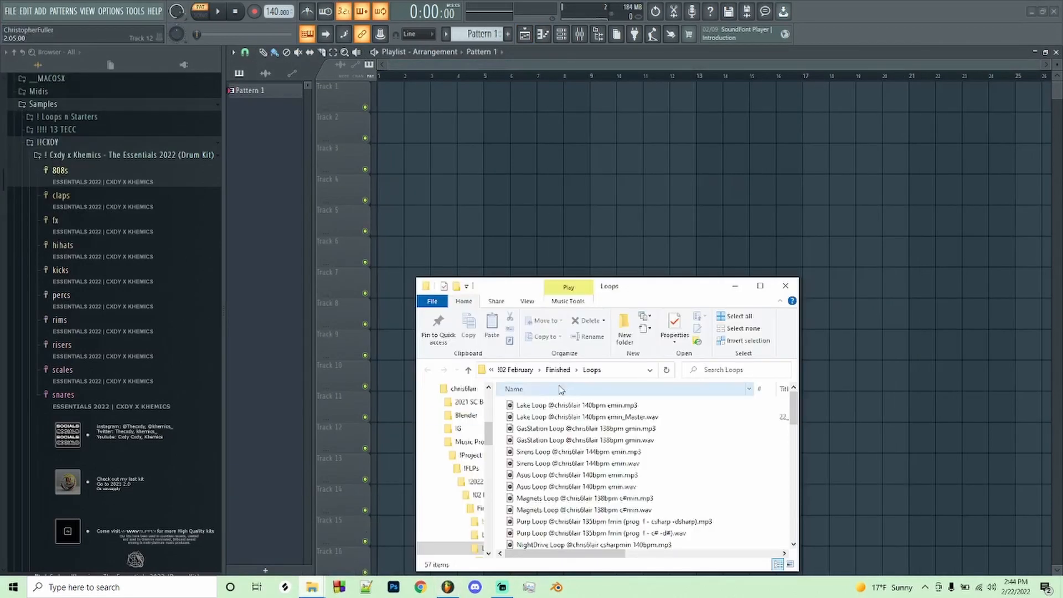
pyautogui.moveTo(597, 417); pyautogui.dragTo(456, 88)
pyautogui.press('space')
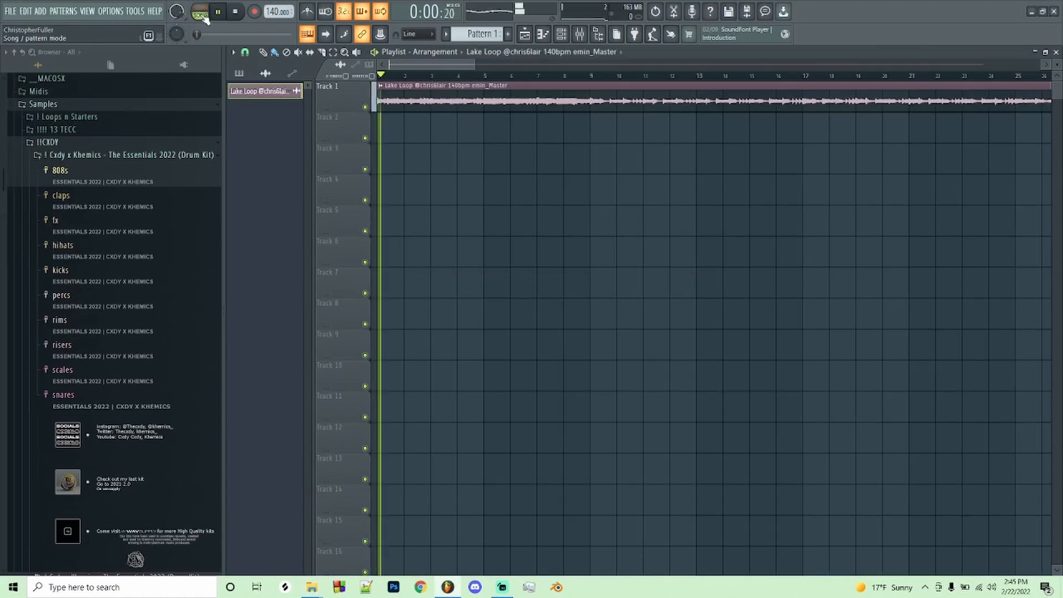
# Show the channel rack and mixer and route the Lake Loop audio channel to mixer track 4.
pyautogui.click(560, 34)
pyautogui.click(580, 35)
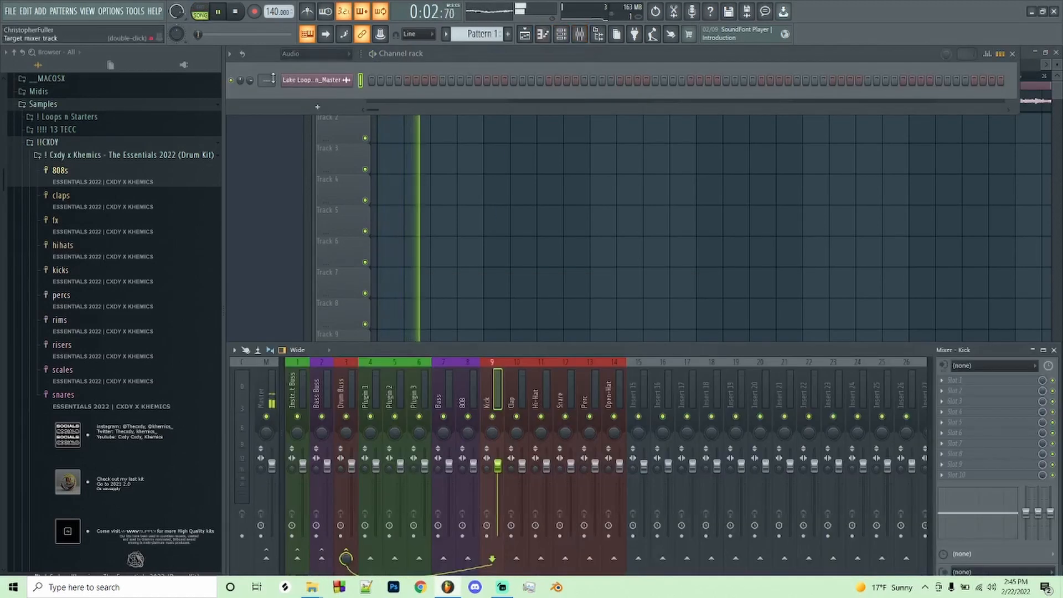
pyautogui.moveTo(266, 81); pyautogui.dragTo(267, 68)
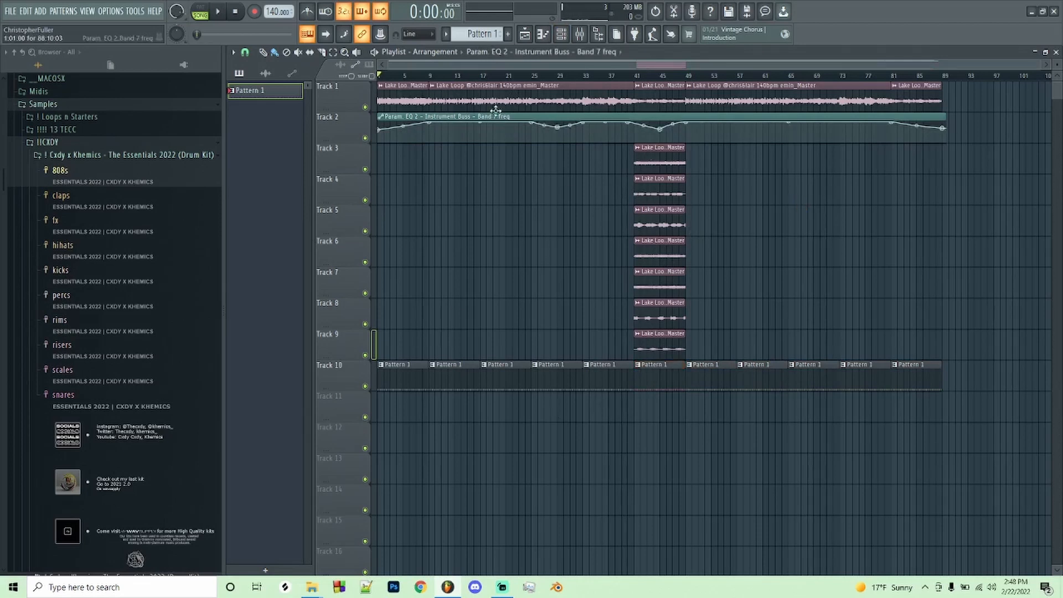
# Show the channel rack and open the Hi Hats samples of the 13 TECC Omega Kit in the browser.
pyautogui.click(561, 33)
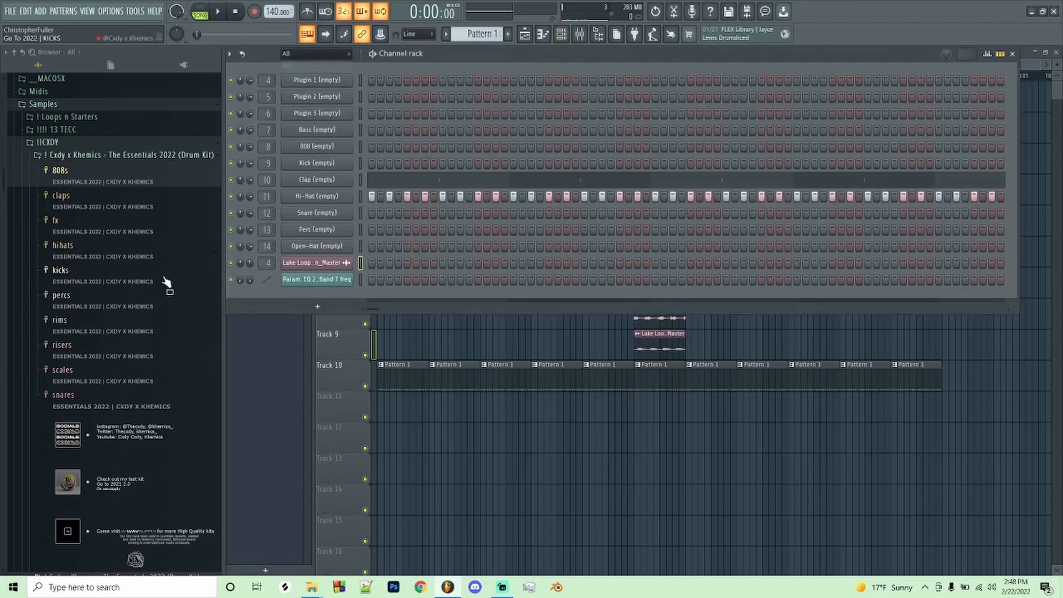
pyautogui.click(65, 130)
pyautogui.click(67, 181)
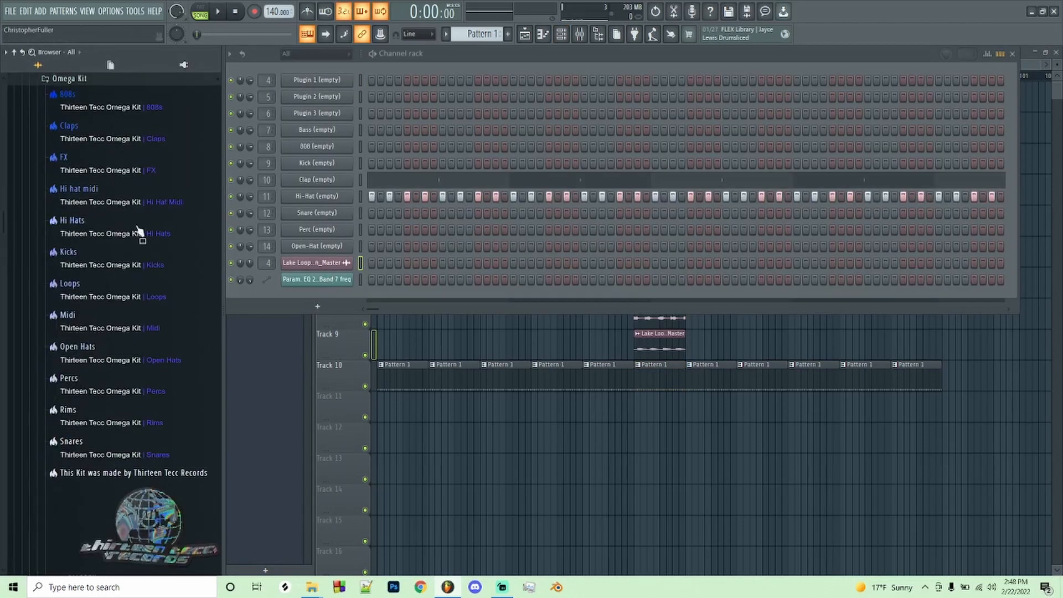
pyautogui.scroll(2, 138, 242)
pyautogui.click(107, 303)
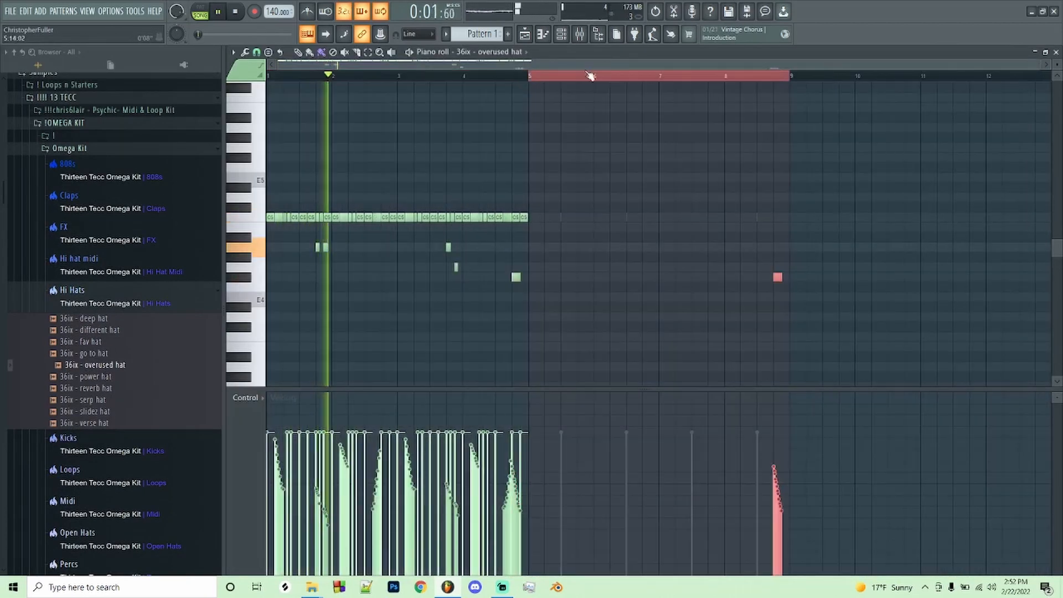
# Delete the leftover low note in bar 8 and duplicate the first four bars of overused hat notes into bars 5 to 8.
pyautogui.rightClick(748, 281)
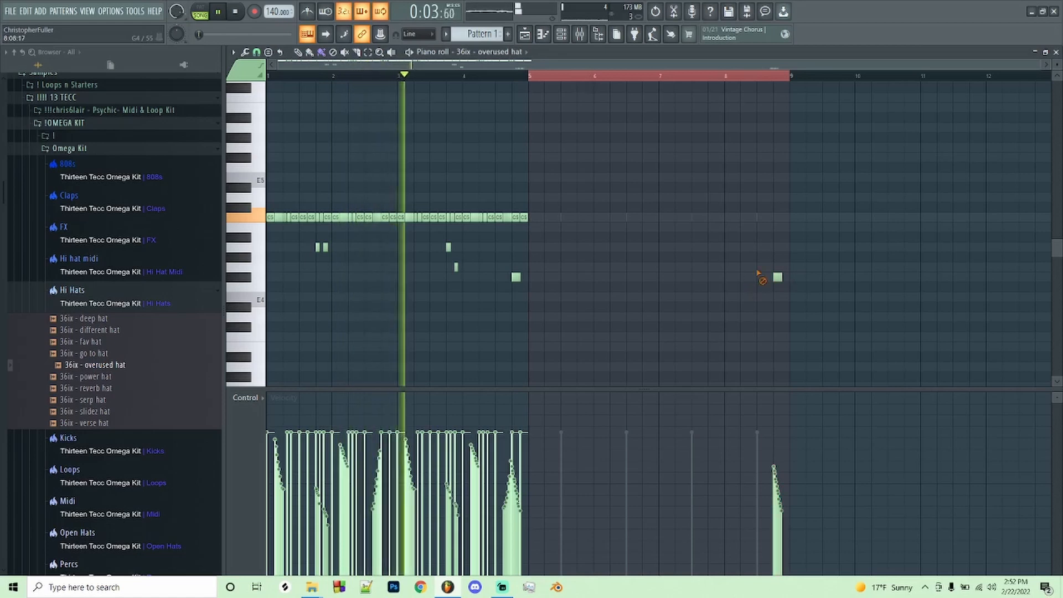
pyautogui.rightClick(778, 276)
pyautogui.hotkey('ctrl', 'a')
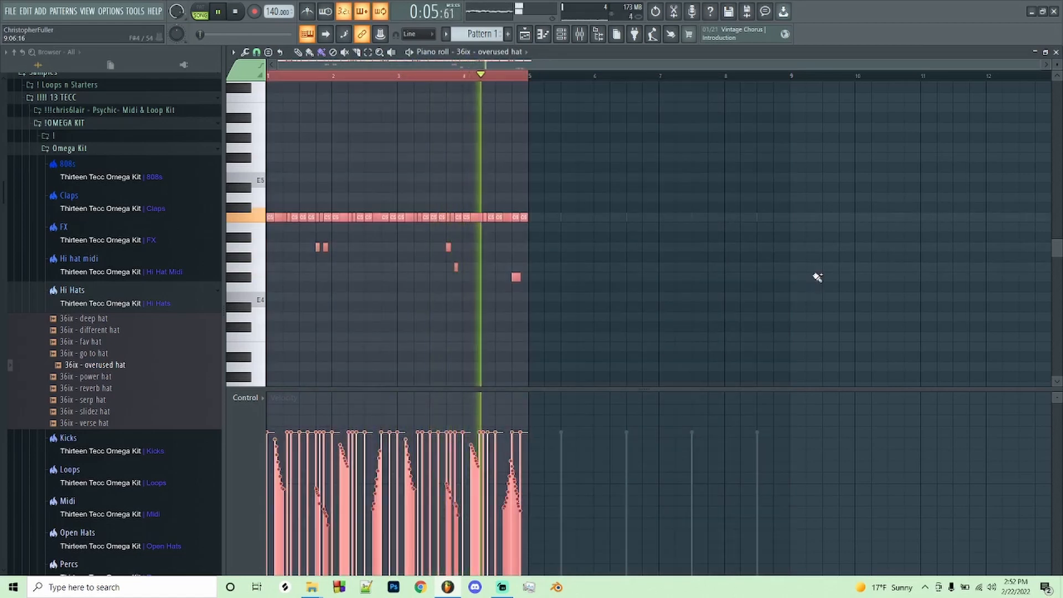
pyautogui.hotkey('ctrl', 'b')
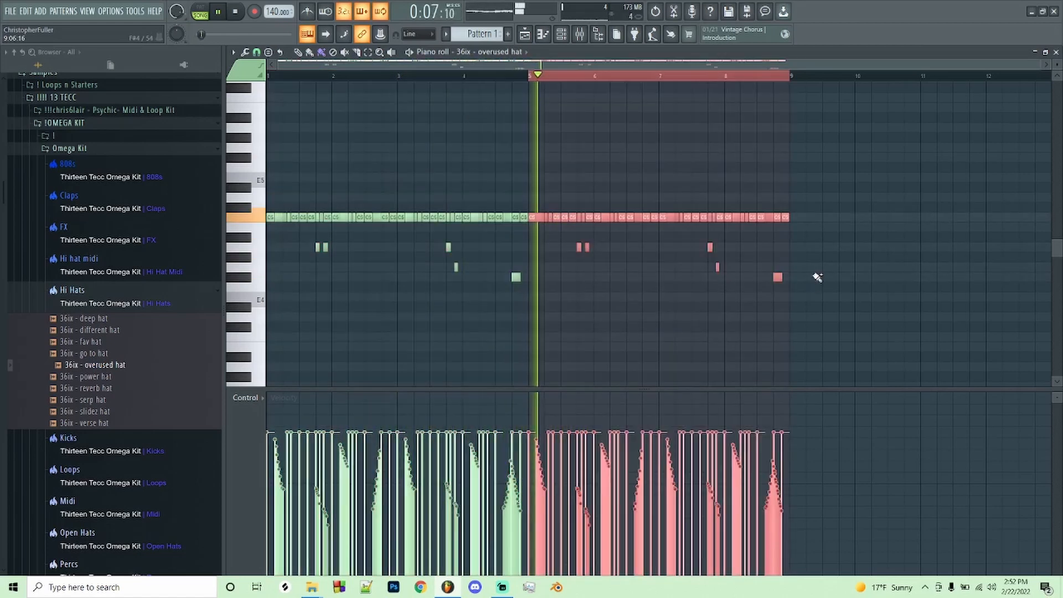
# Extend the lower-pitched overused hat roll at the end of bar 4 up to the start of bar 5.
pyautogui.rightClick(490, 189)
pyautogui.scroll(5, 516, 299)
pyautogui.moveTo(533, 278); pyautogui.dragTo(551, 278)
pyautogui.scroll(3, 553, 282)
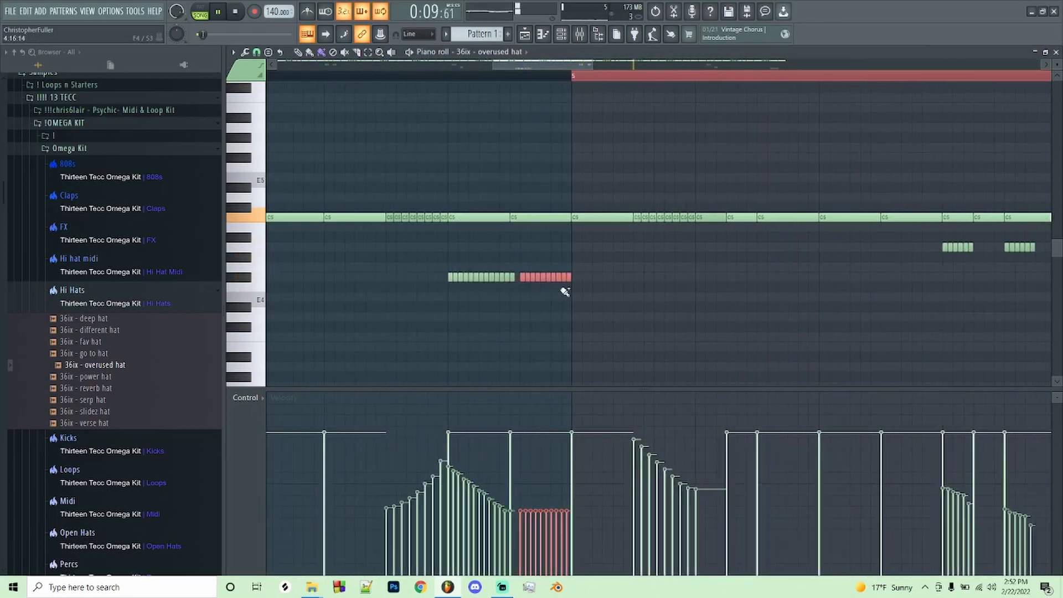
pyautogui.rightClick(565, 278)
pyautogui.moveTo(450, 279); pyautogui.dragTo(573, 283)
pyautogui.rightClick(574, 278)
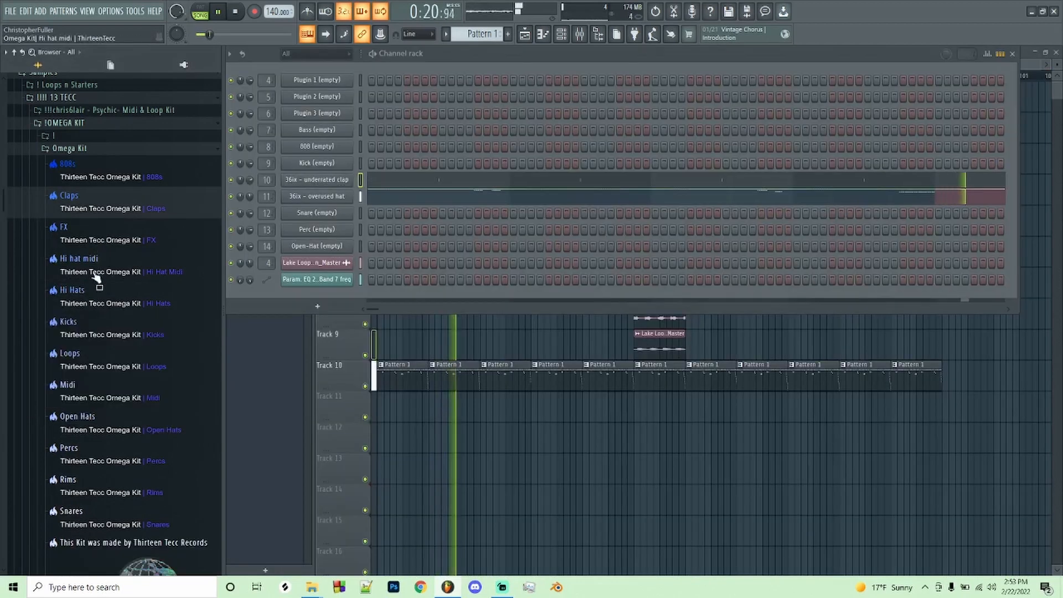
# Look through the Omega Kit sample folders, down to Open Hats, for more drum sounds.
pyautogui.scroll(-5, 97, 327)
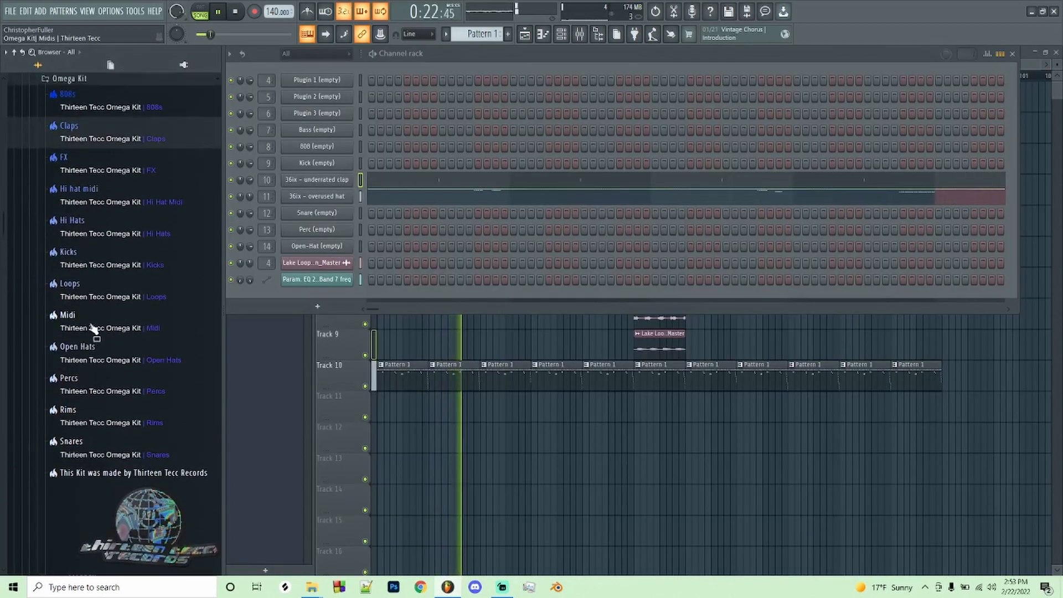
pyautogui.scroll(2, 91, 310)
pyautogui.scroll(-2, 86, 346)
pyautogui.click(87, 354)
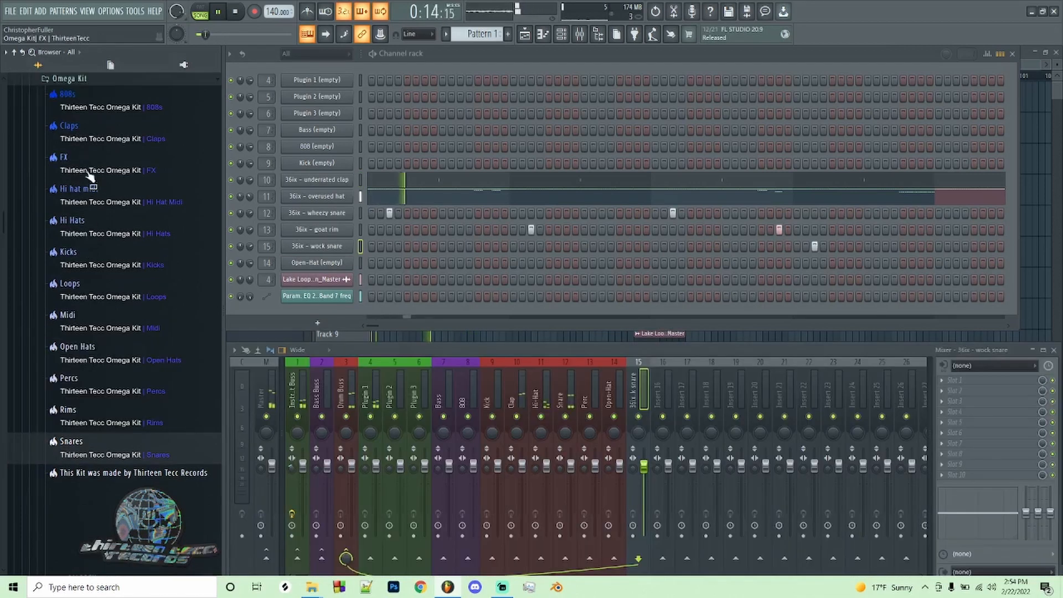
# Program extra goat rim hits on steps 13 to 15 and 31 and near the end of the fourth bar.
pyautogui.scroll(2, 90, 176)
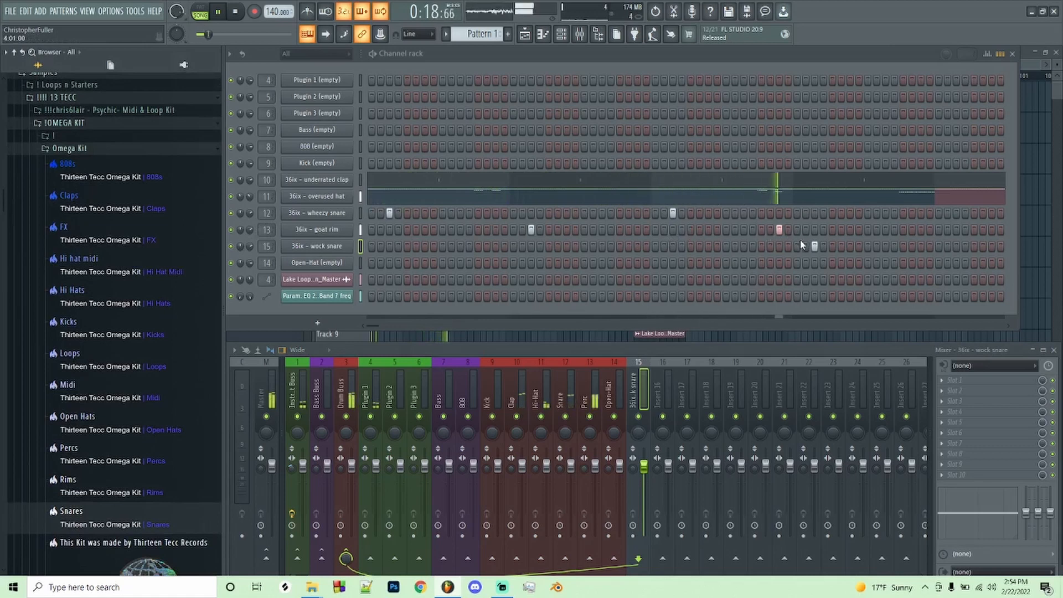
pyautogui.moveTo(478, 246); pyautogui.dragTo(496, 246)
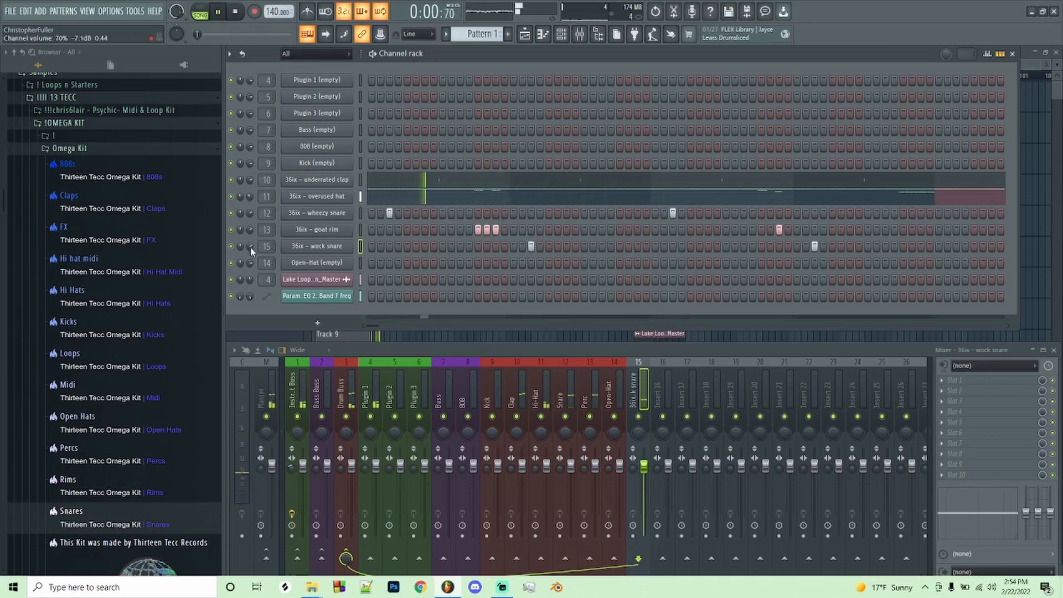
pyautogui.click(638, 227)
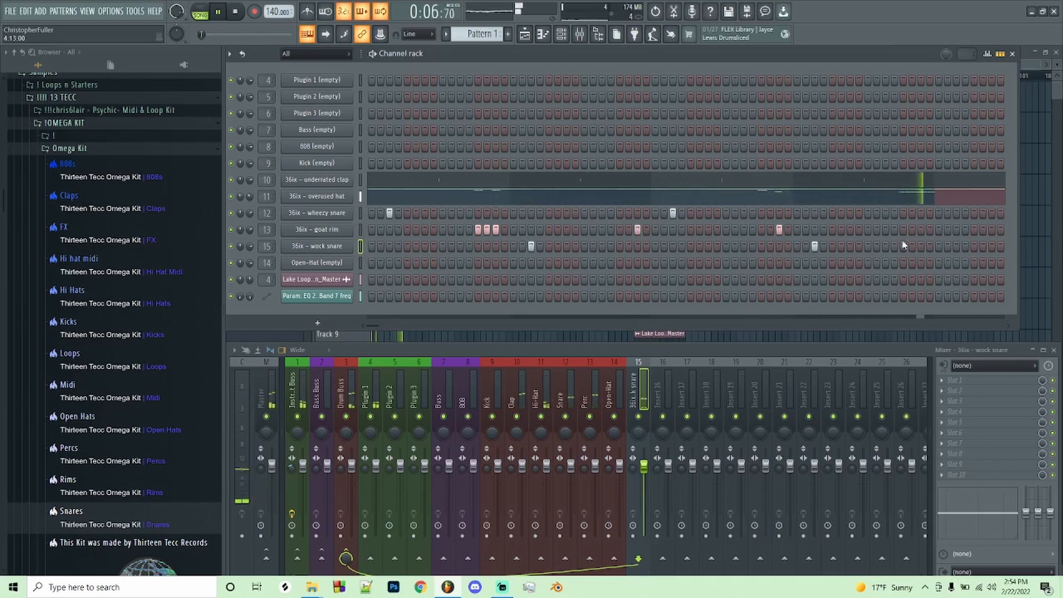
pyautogui.press('space')
# Open the goat rim channel in the piano roll, duplicate its notes into bars 5 to 8, and select bars 1 to 8.
pyautogui.rightClick(282, 227)
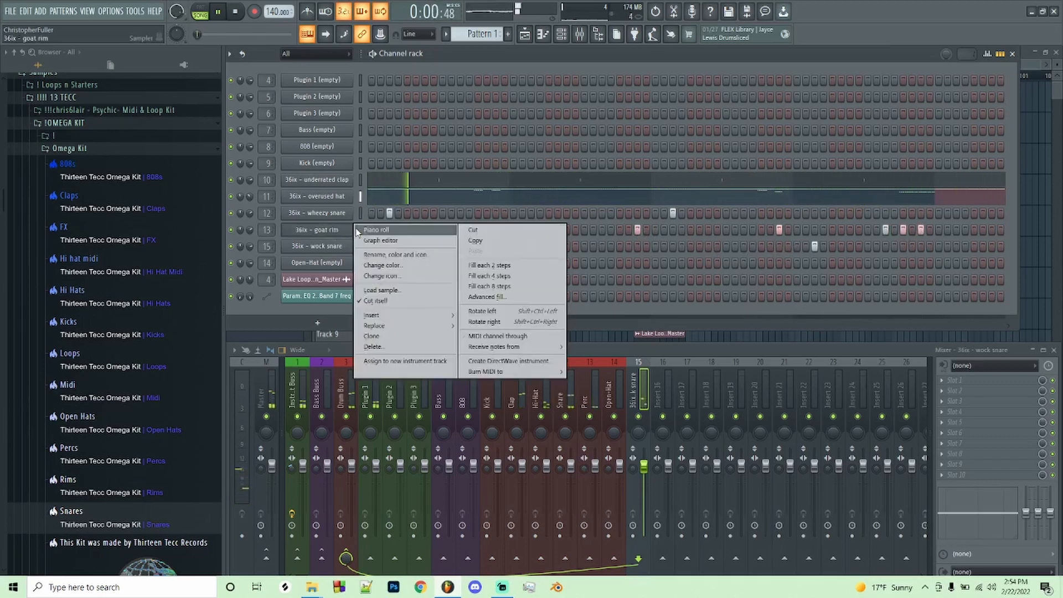
pyautogui.click(299, 228)
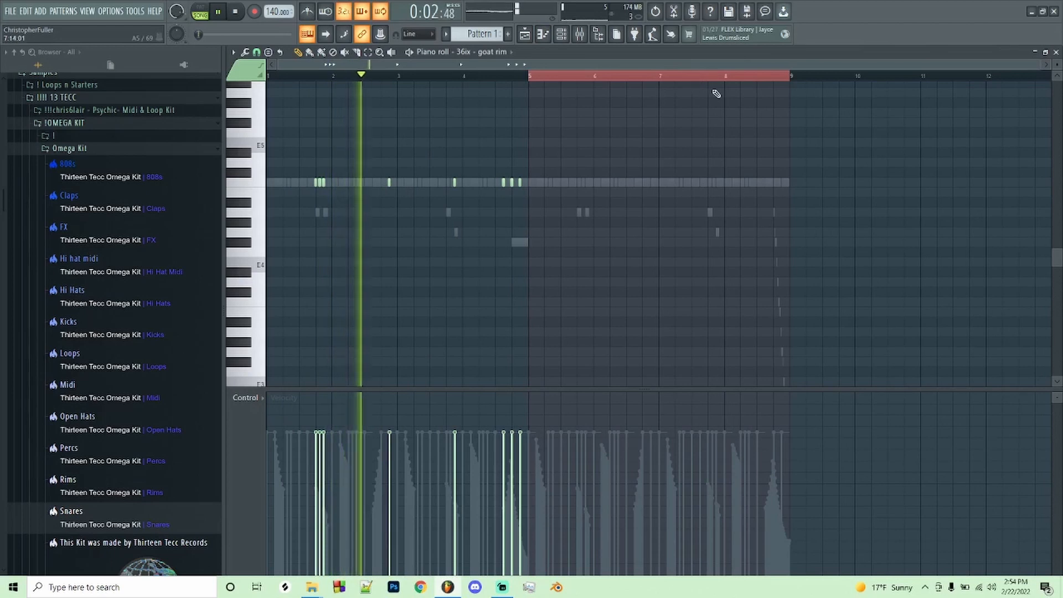
pyautogui.hotkey('ctrl', 'a')
pyautogui.hotkey('ctrl', 'b')
pyautogui.moveTo(529, 76); pyautogui.dragTo(268, 83)
pyautogui.scroll(2, 620, 176)
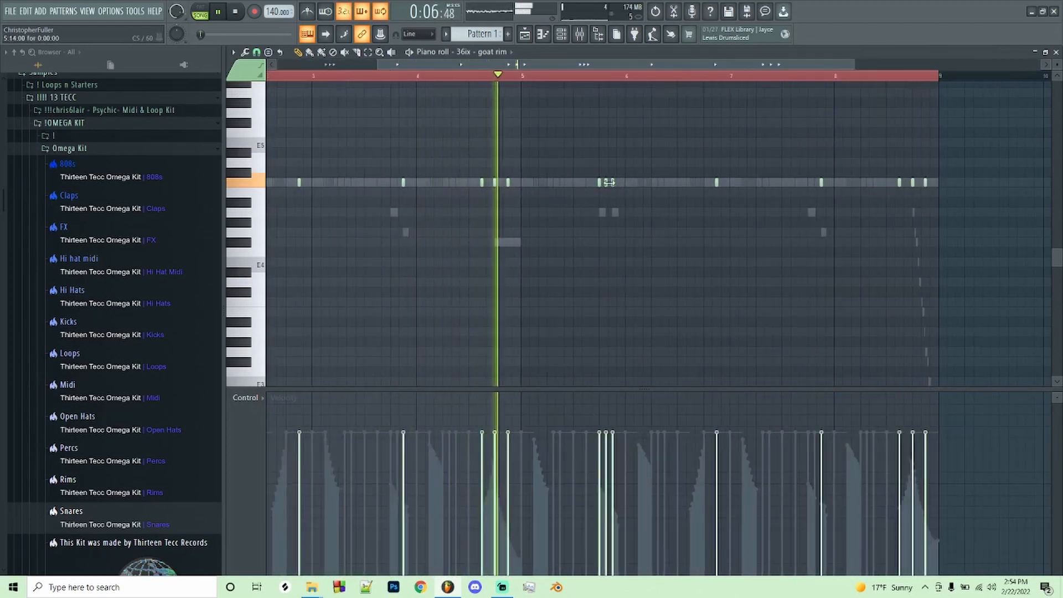
# Reduce the three-hit goat rim group in bar 5 to one hit and add a hit between the last two of bar 8.
pyautogui.rightClick(604, 182)
pyautogui.scroll(3, 910, 197)
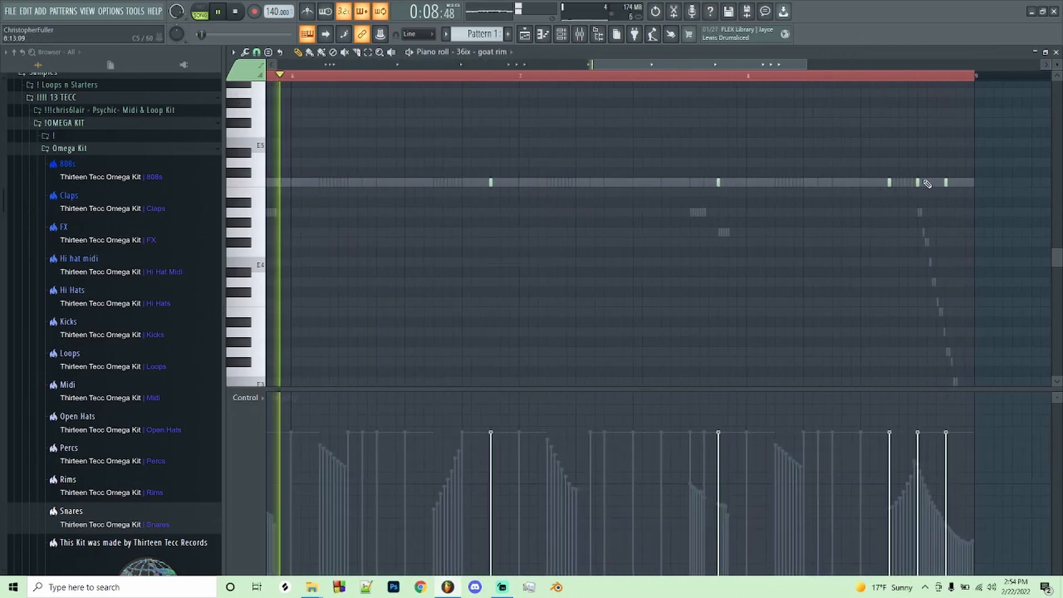
pyautogui.scroll(2, 933, 186)
pyautogui.click(936, 185)
pyautogui.scroll(-3, 913, 265)
pyautogui.scroll(-3, 906, 276)
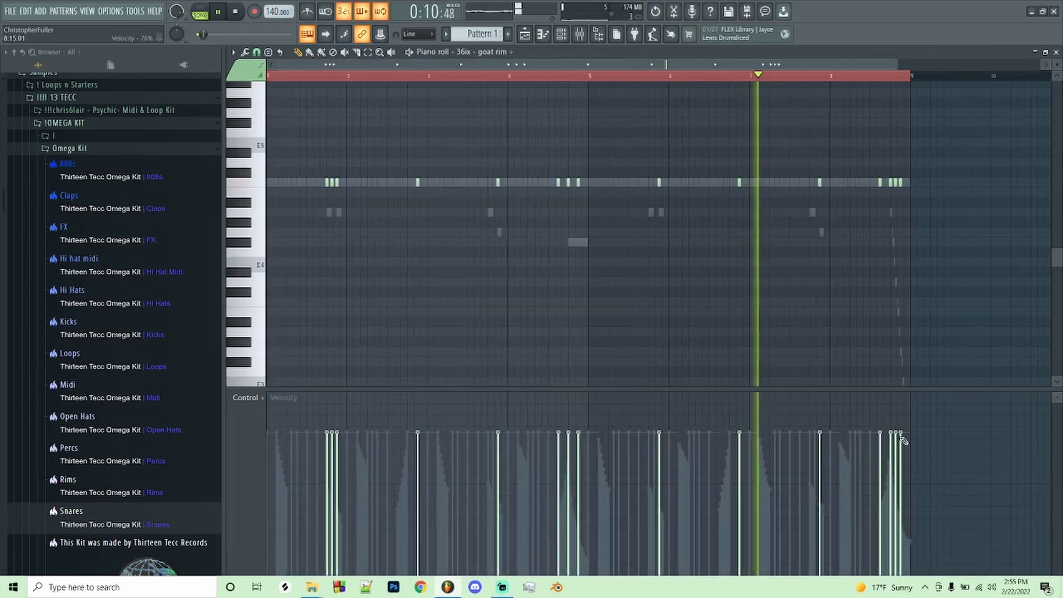
# Slope the velocities of the goat rim hits downward at the ends of bars 8 and 4.
pyautogui.moveTo(889, 433); pyautogui.dragTo(902, 452)
pyautogui.moveTo(555, 436); pyautogui.dragTo(588, 452)
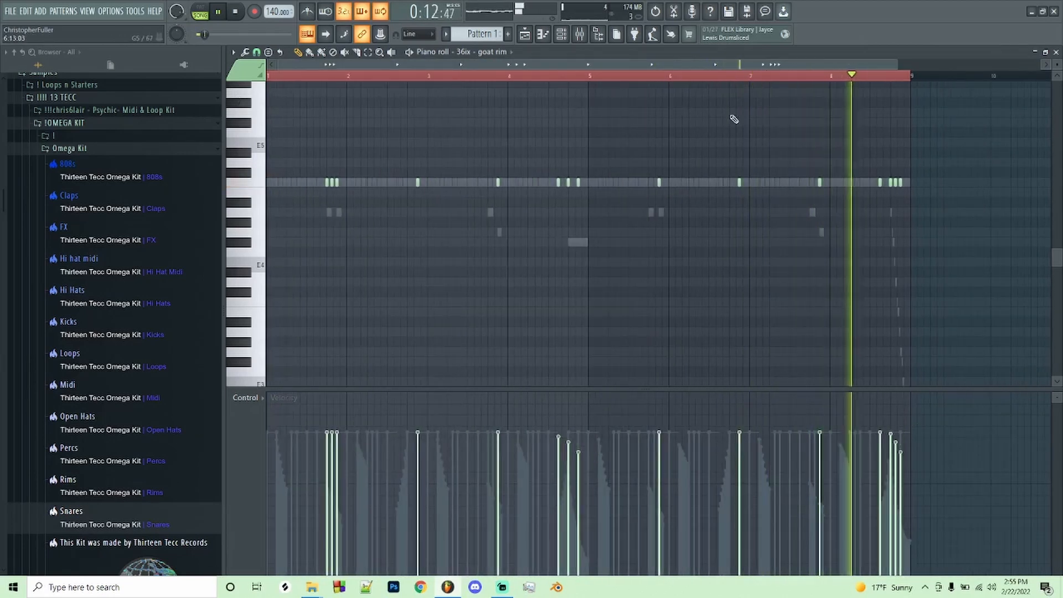
pyautogui.scroll(-1, 727, 125)
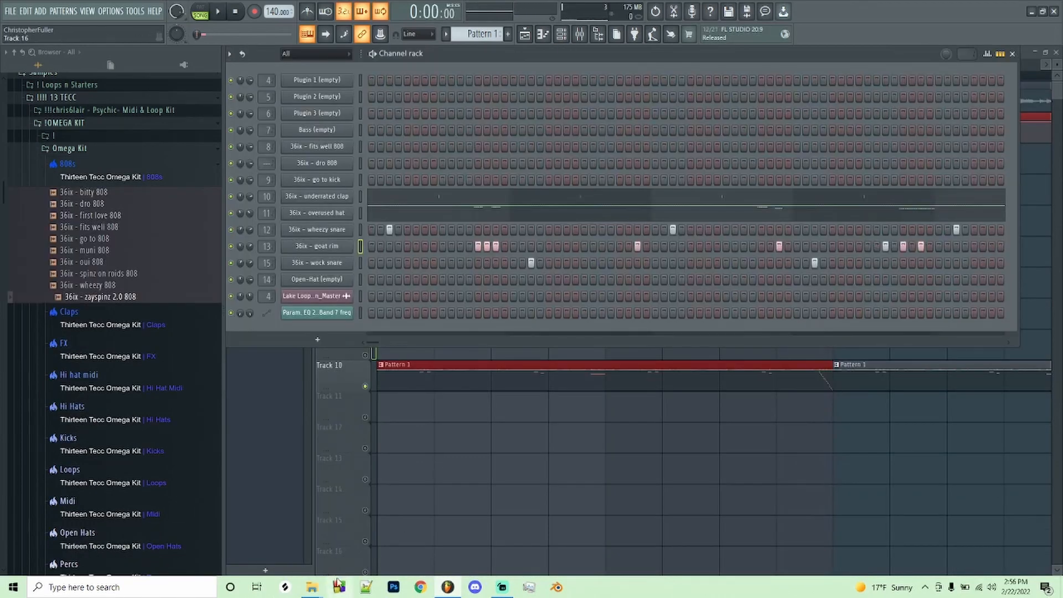
# Bring the Lake Midi file from the Midis folder into the channel rack and route the dro 808 mixer track to Bass Buss only.
pyautogui.click(295, 531)
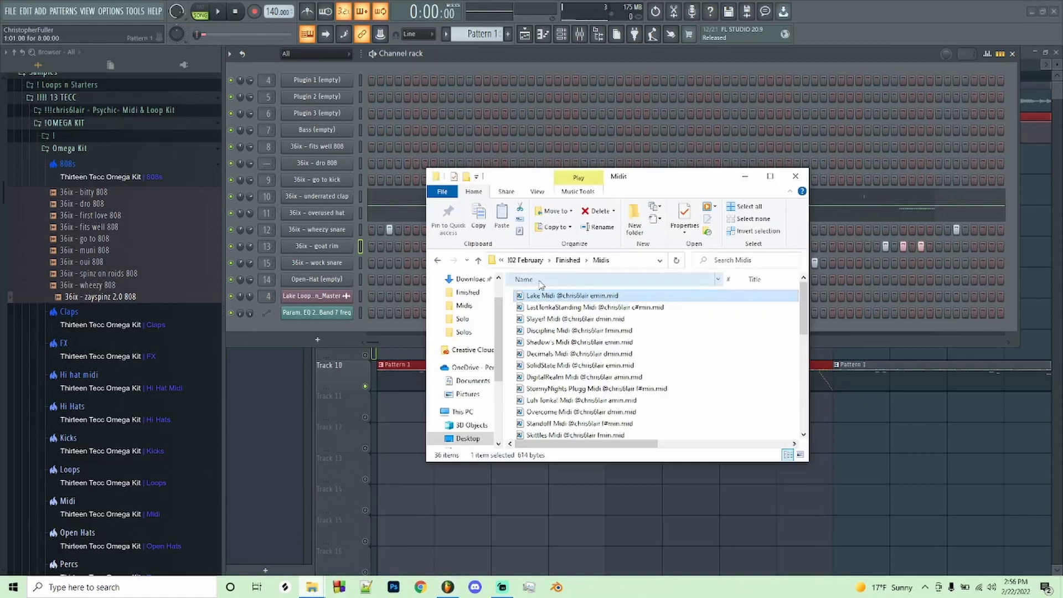
pyautogui.moveTo(556, 299); pyautogui.dragTo(344, 184)
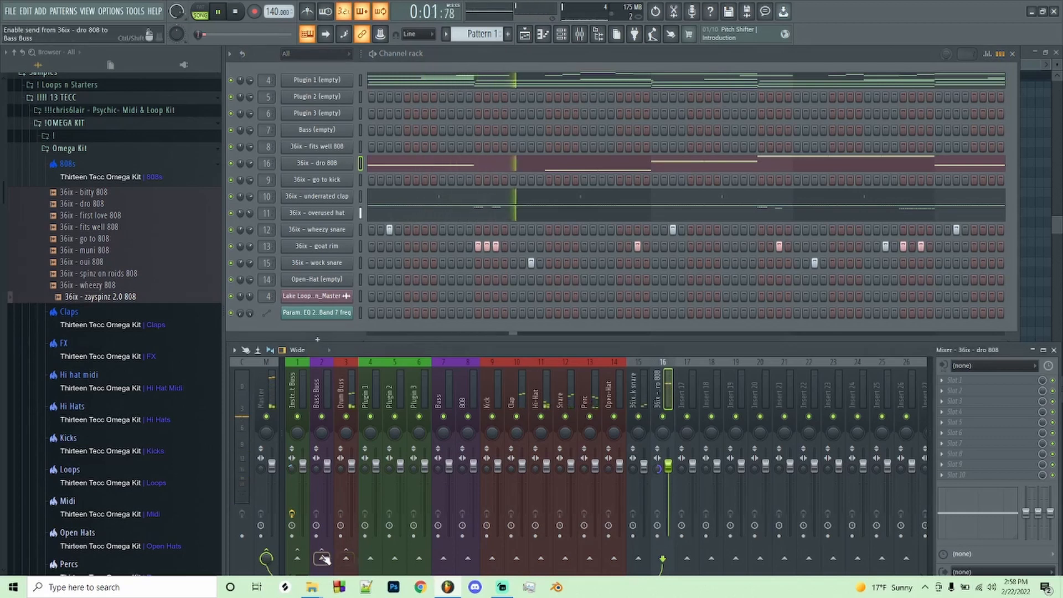
pyautogui.rightClick(324, 559)
pyautogui.click(345, 535)
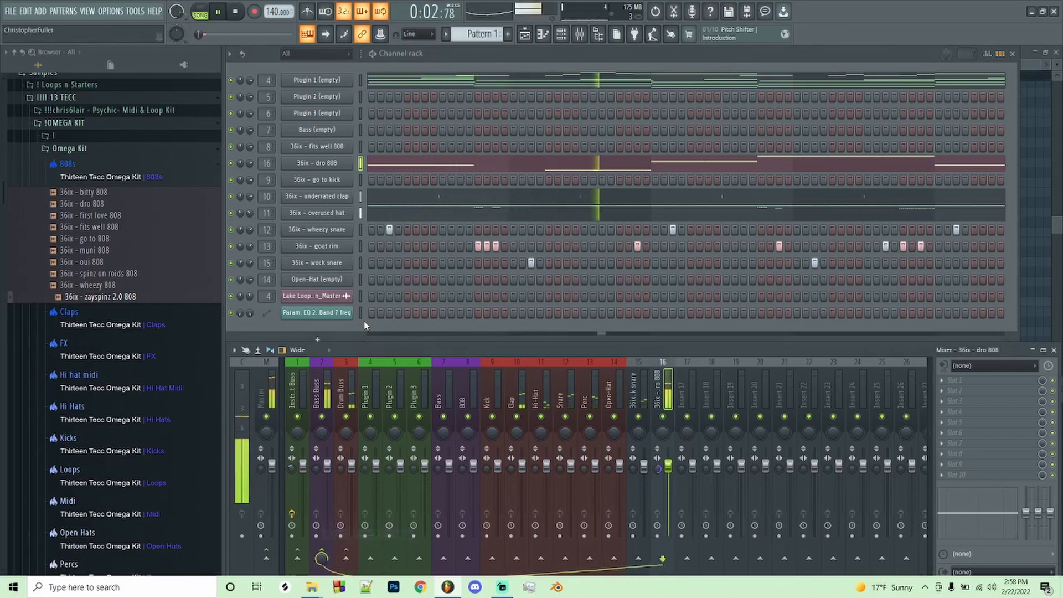
# Copy the dro 808 notes to the fits well 808 channel, mute dro 808 and stop playback.
pyautogui.rightClick(329, 167)
pyautogui.click(475, 173)
pyautogui.click(231, 163)
pyautogui.rightClick(318, 150)
pyautogui.click(476, 168)
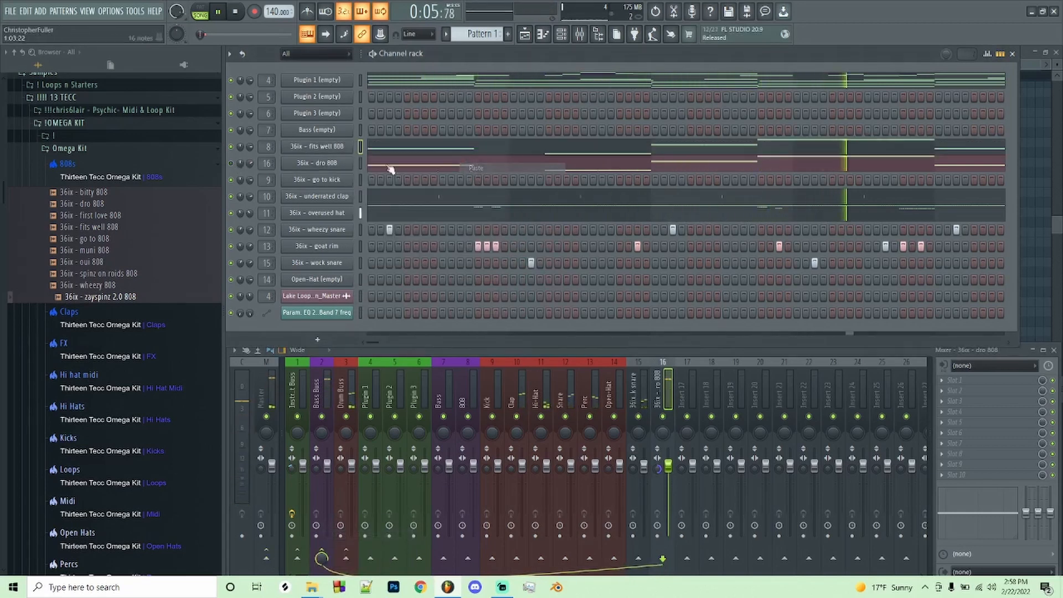
pyautogui.press('space')
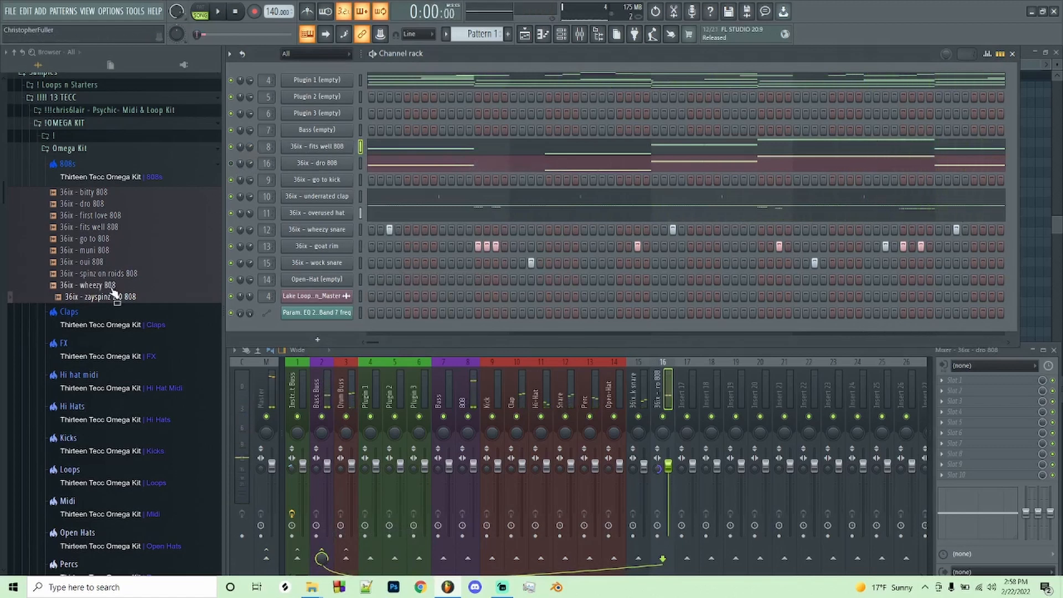
# Try the wheezy, spinz on roids, muni, go to, fits well and first love 808 samples on the unmuted 808 channel.
pyautogui.middleClick(112, 287)
pyautogui.press('space')
pyautogui.middleClick(116, 276)
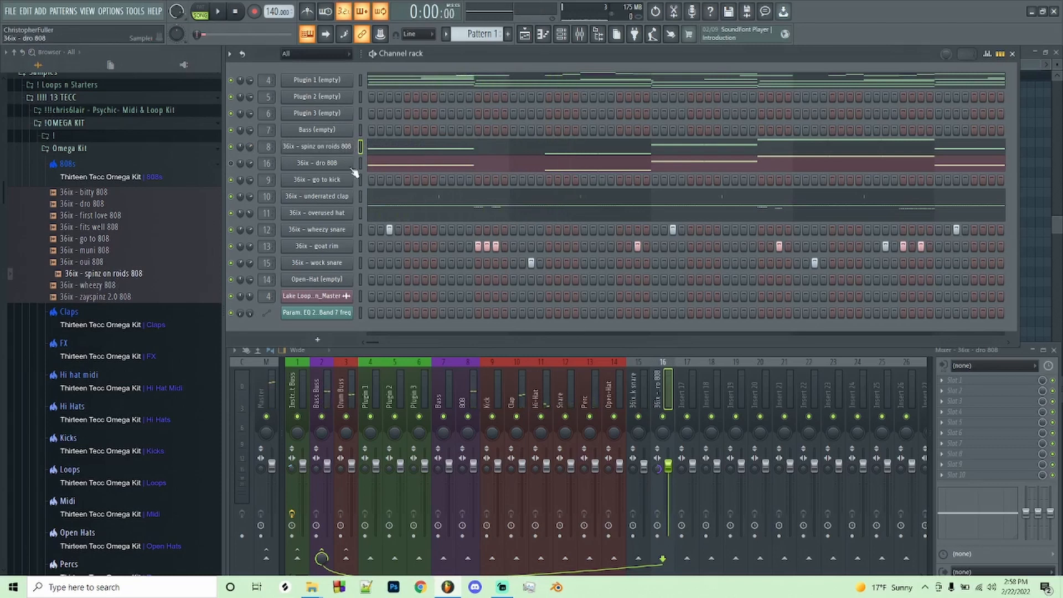
pyautogui.middleClick(87, 252)
pyautogui.middleClick(89, 239)
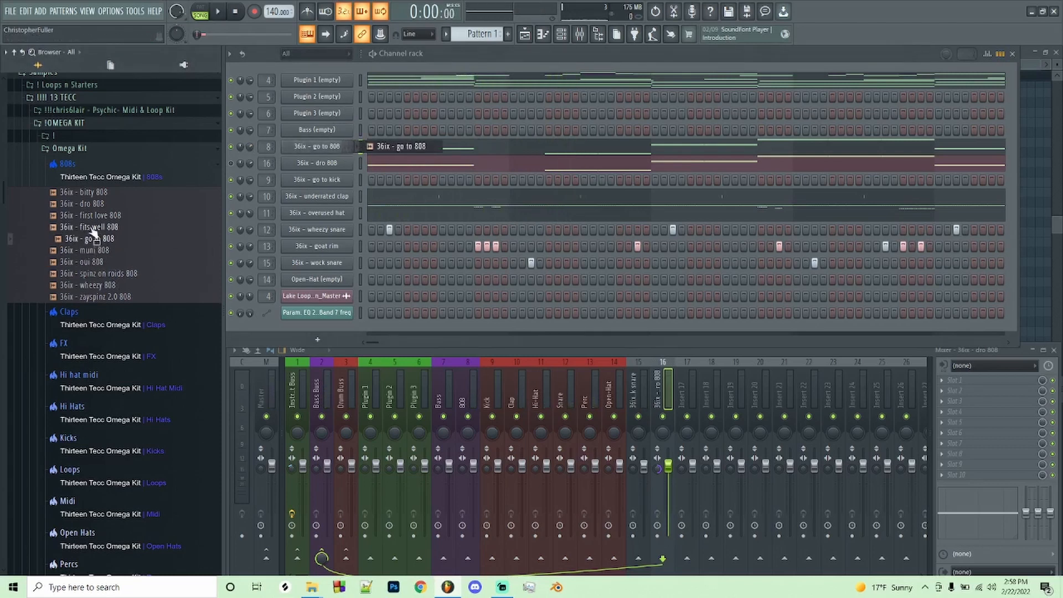
pyautogui.middleClick(90, 228)
pyautogui.middleClick(92, 217)
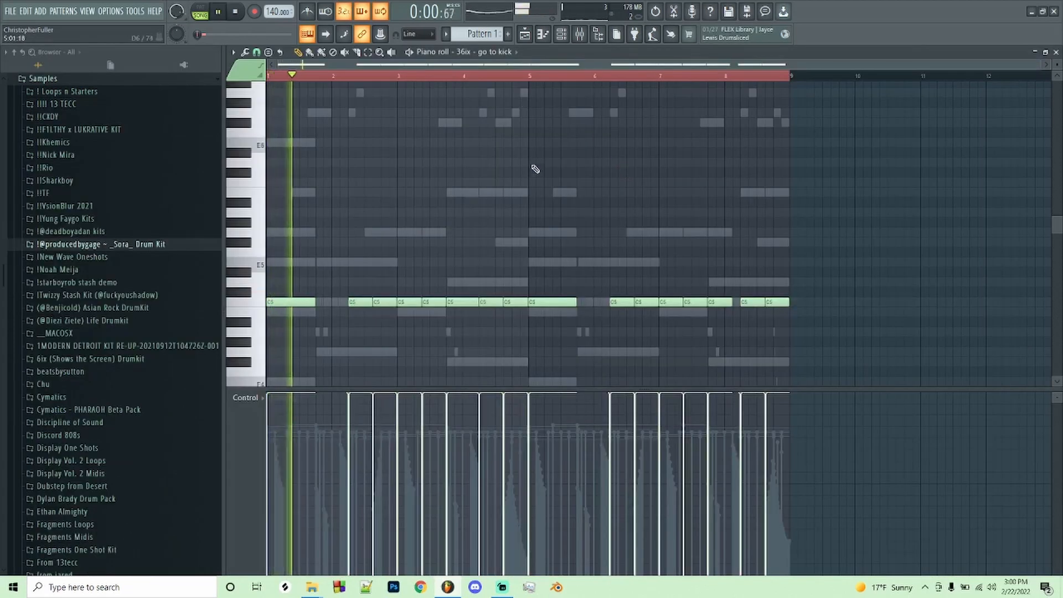
# Show the mixer and raise the Kick track's fader slightly.
pyautogui.click(578, 40)
pyautogui.click(578, 40)
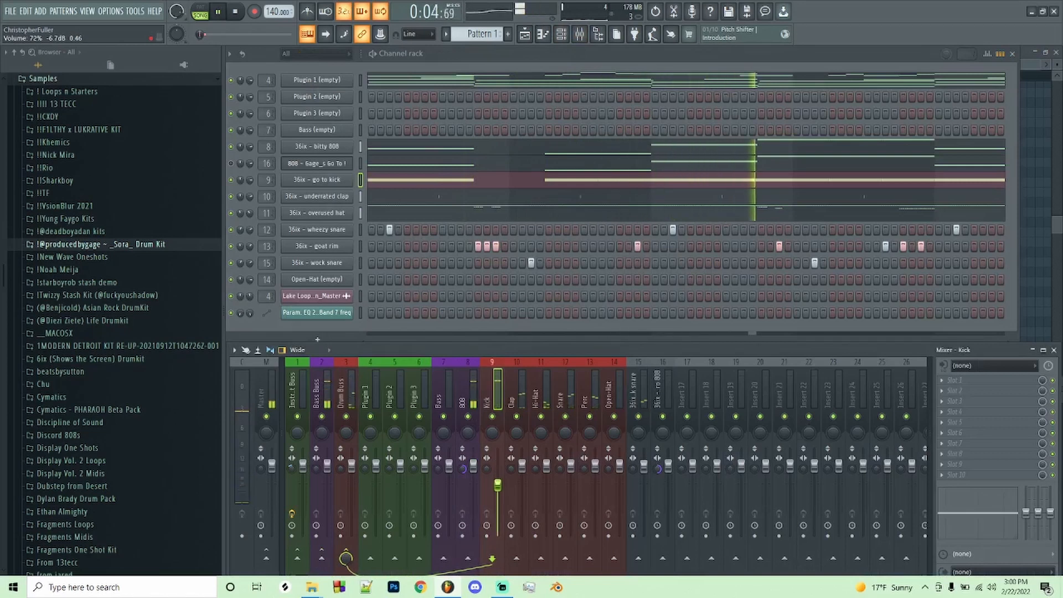
pyautogui.moveTo(497, 486); pyautogui.dragTo(497, 482)
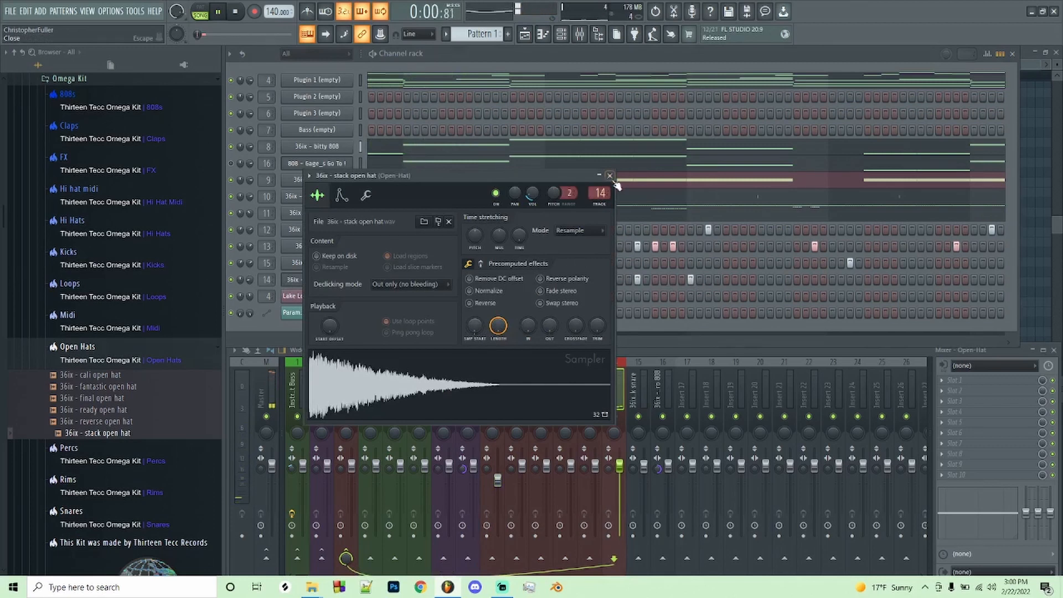
# Close the stack open hat sampler and load Gross Beat in slot 3 of the Open-Hat mixer track with the AM volume preset.
pyautogui.click(609, 175)
pyautogui.click(954, 401)
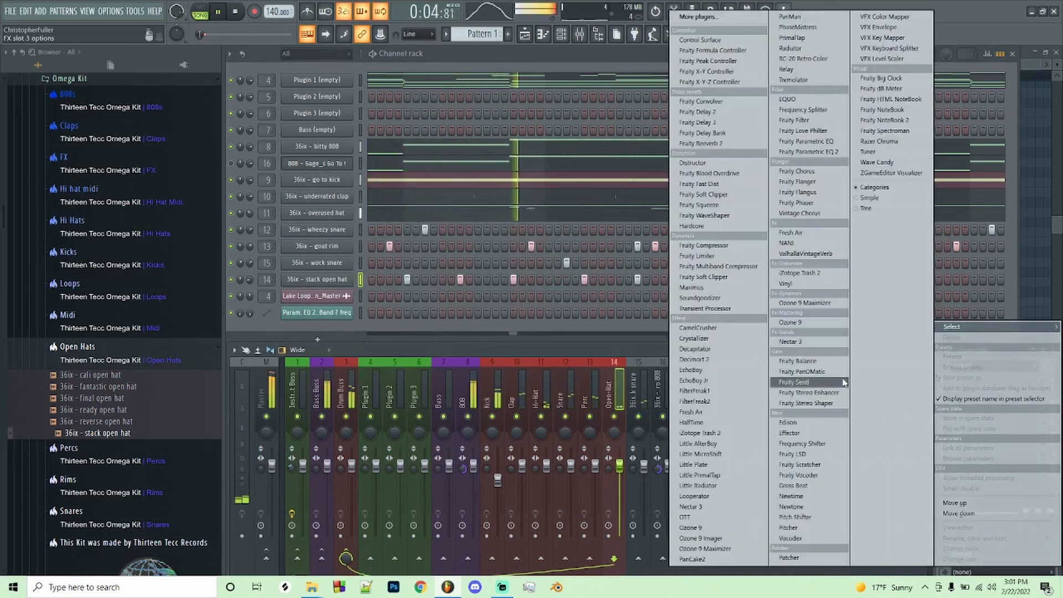
pyautogui.click(797, 486)
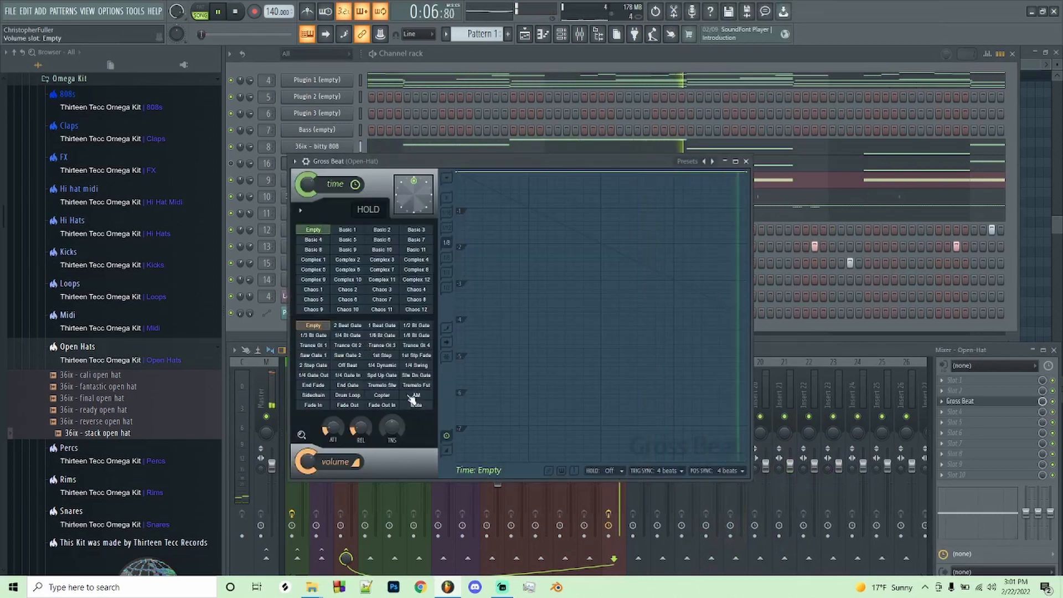
pyautogui.click(414, 396)
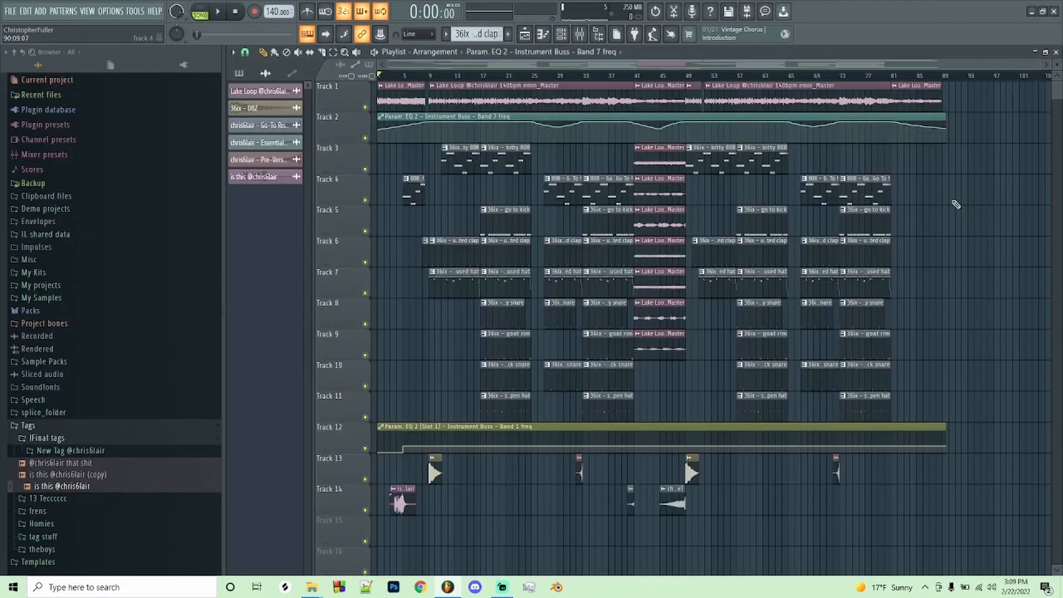
# Select bars 17 to 25 in the playlist and play that section.
pyautogui.moveTo(482, 78); pyautogui.dragTo(522, 80)
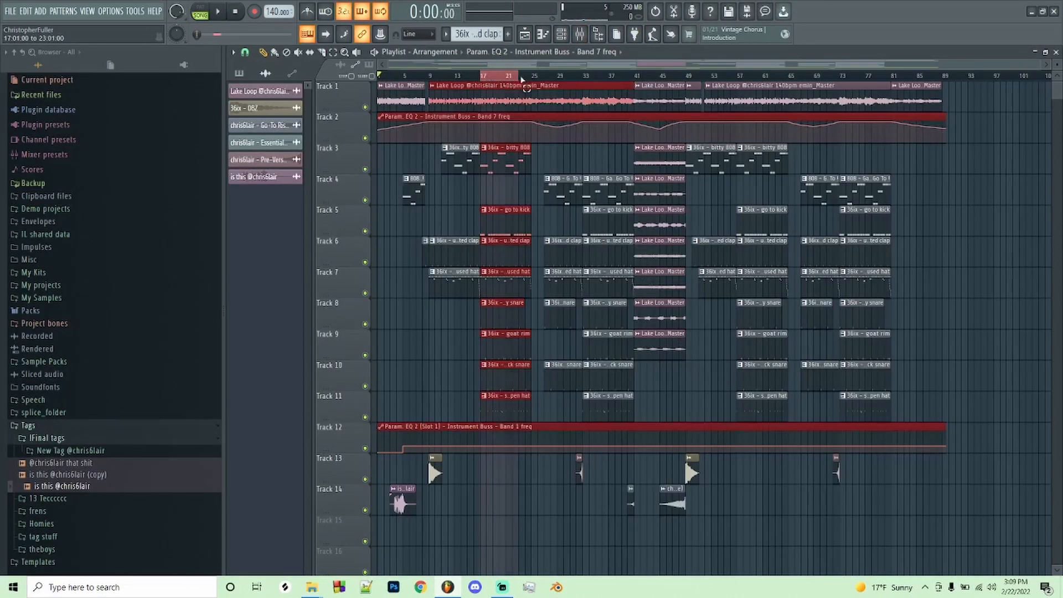
pyautogui.press('space')
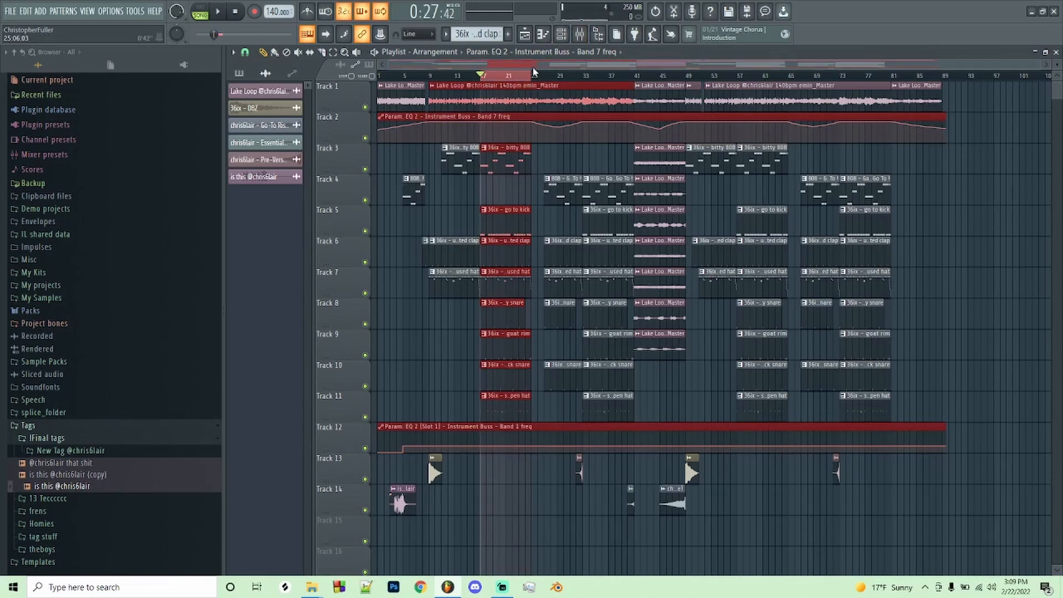
# Show the mixer and add Fruity Soft Clipper to slot 5 of the Master track.
pyautogui.press('F9')
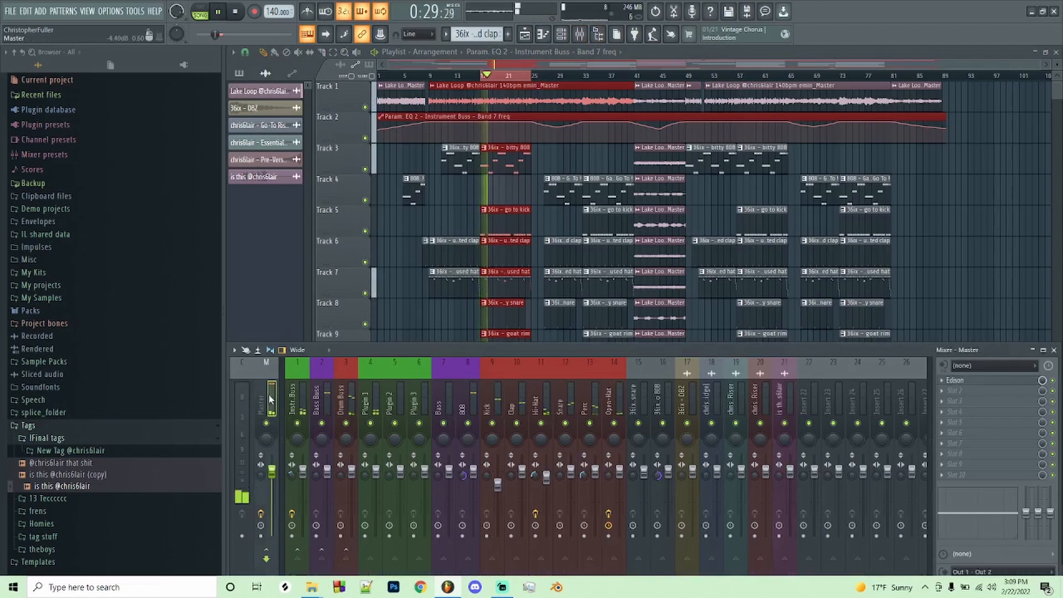
pyautogui.click(984, 430)
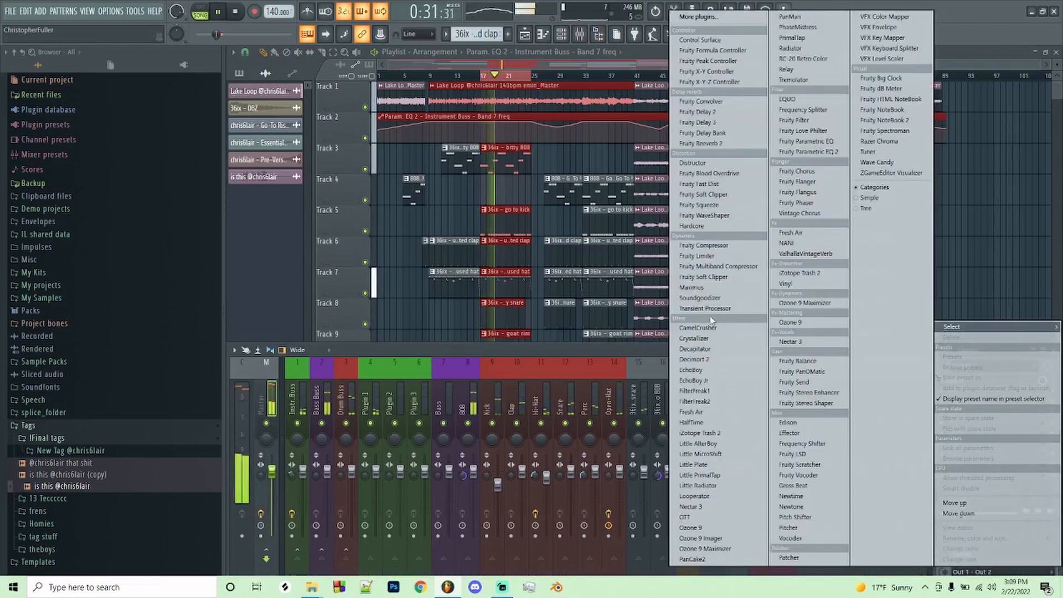
pyautogui.click(703, 277)
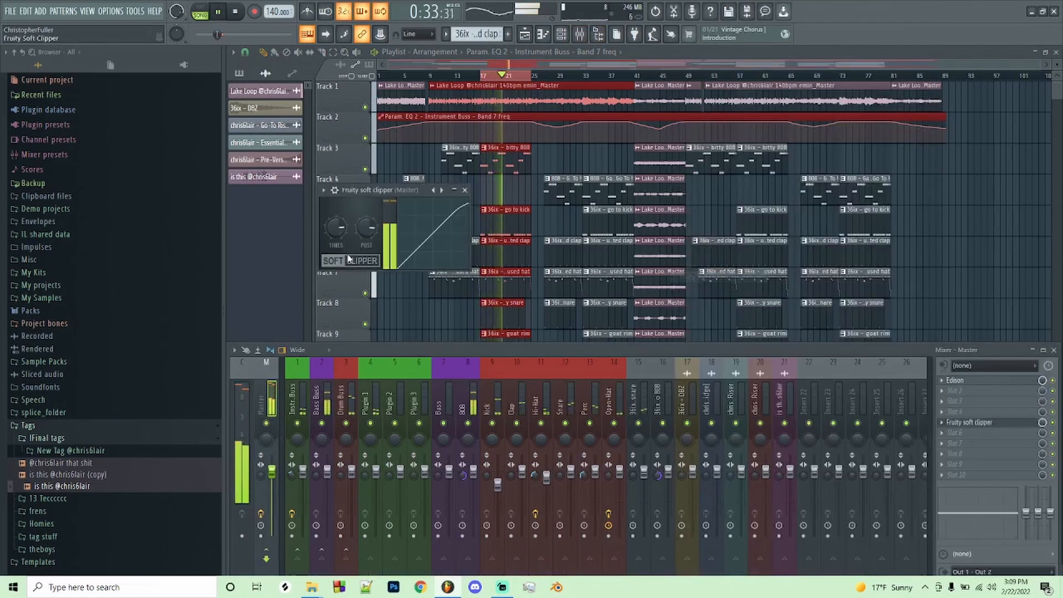
# Set the Master track's soft clipper post gain to about 94% and its threshold to about -8.7 dB.
pyautogui.moveTo(336, 228); pyautogui.dragTo(363, 219)
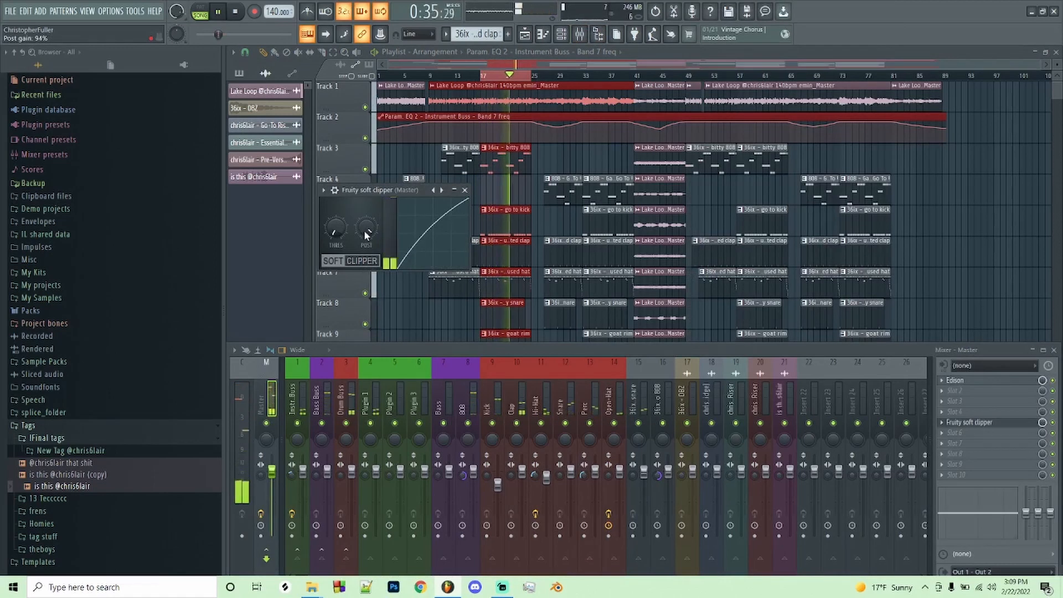
pyautogui.click(946, 436)
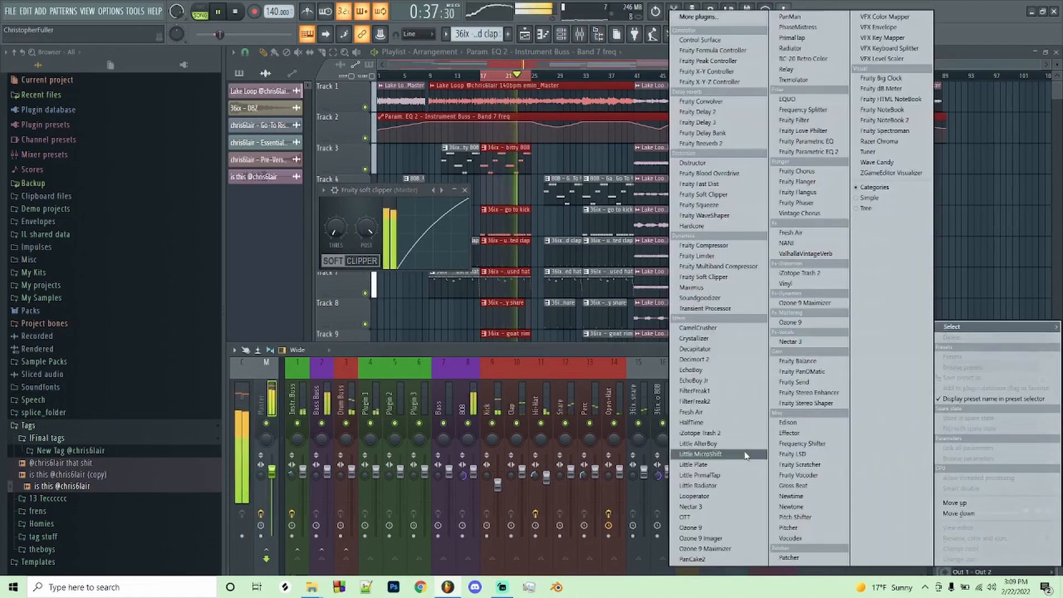
pyautogui.moveTo(341, 234)
pyautogui.mouseDown()
pyautogui.moveTo(342, 188)
pyautogui.moveTo(362, 245)
pyautogui.moveTo(365, 221)
pyautogui.moveTo(339, 253)
pyautogui.mouseUp()
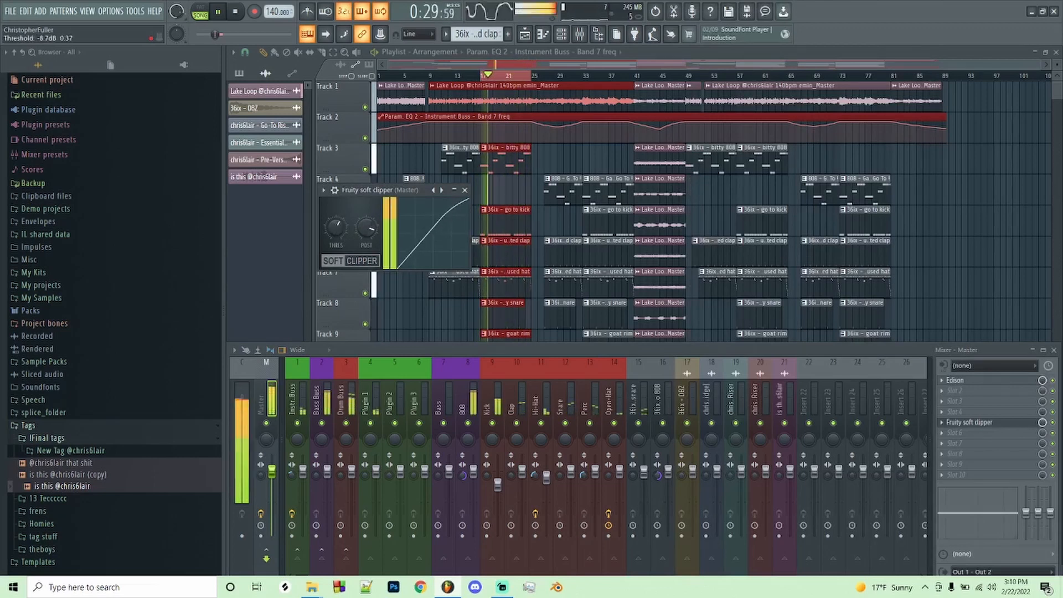
# Add Fruity Limiter to slot 6 of the Master track with minimum attack, release and sustain and a -0.4 dB ceiling.
pyautogui.click(953, 432)
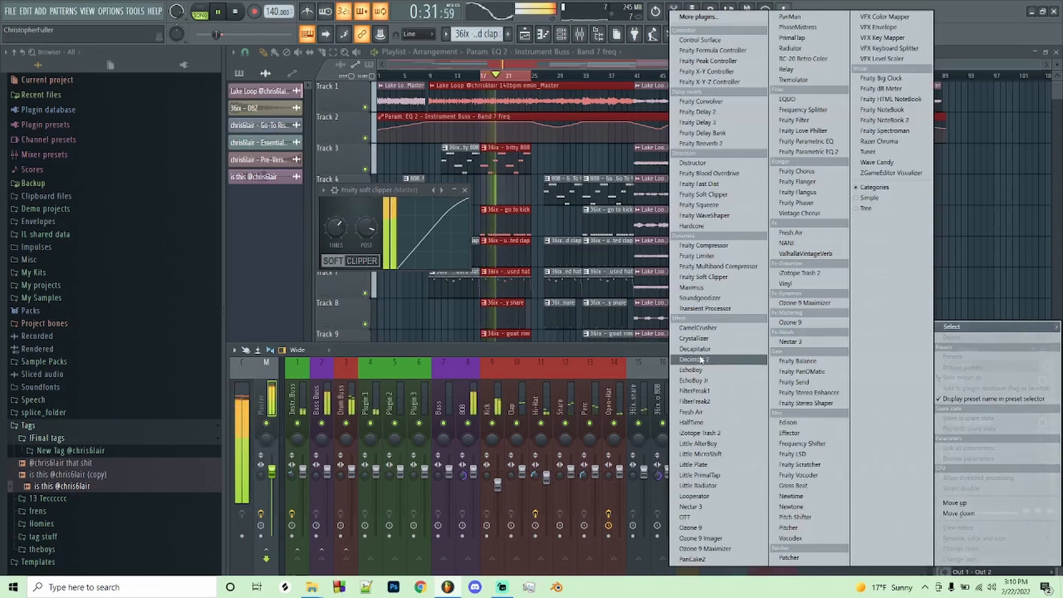
pyautogui.click(694, 255)
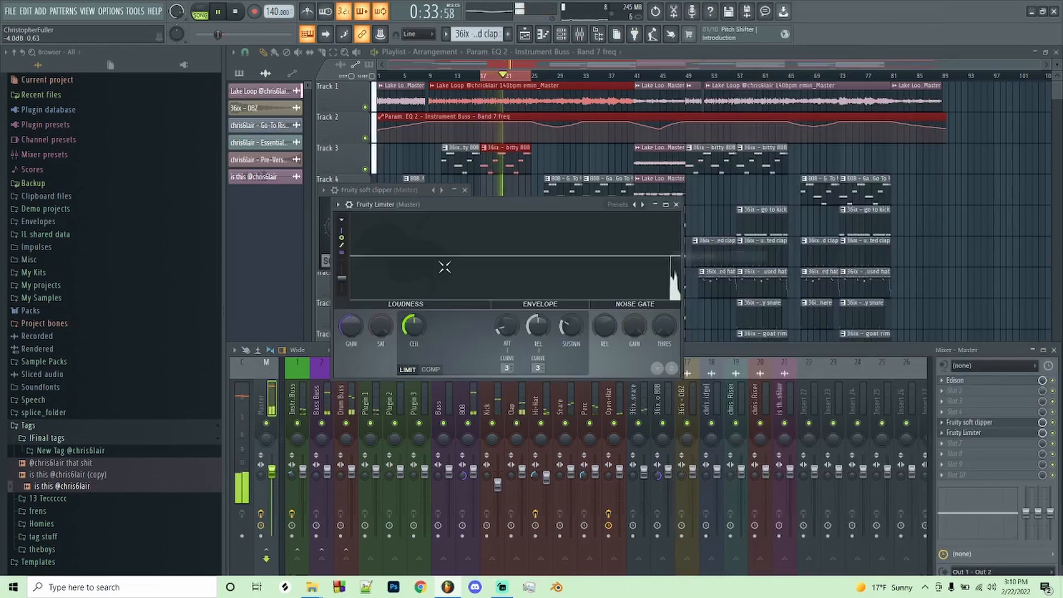
pyautogui.moveTo(567, 328); pyautogui.dragTo(542, 359)
pyautogui.moveTo(508, 328); pyautogui.dragTo(509, 354)
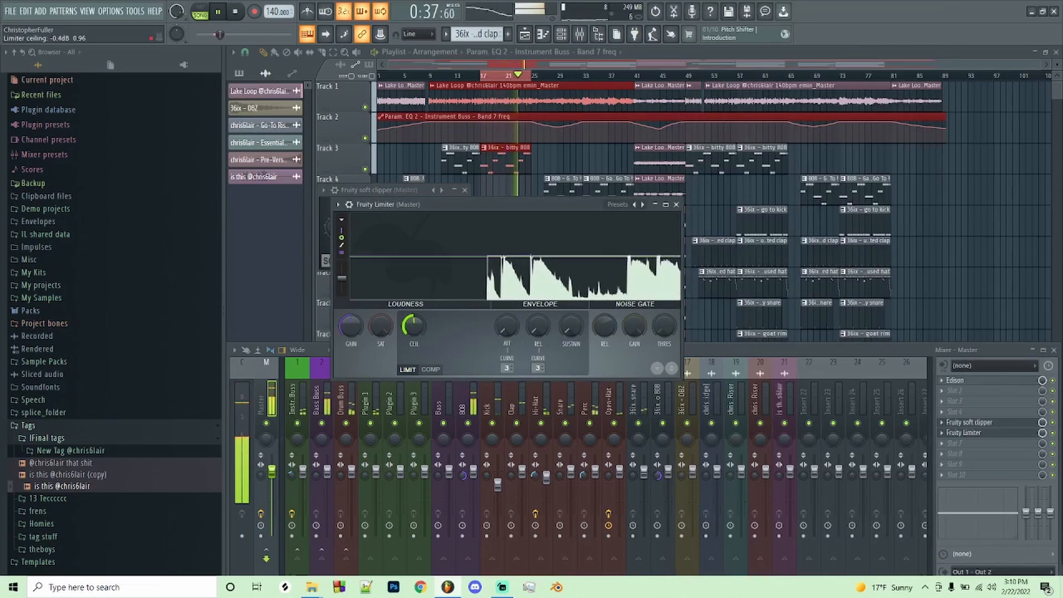
pyautogui.click(675, 205)
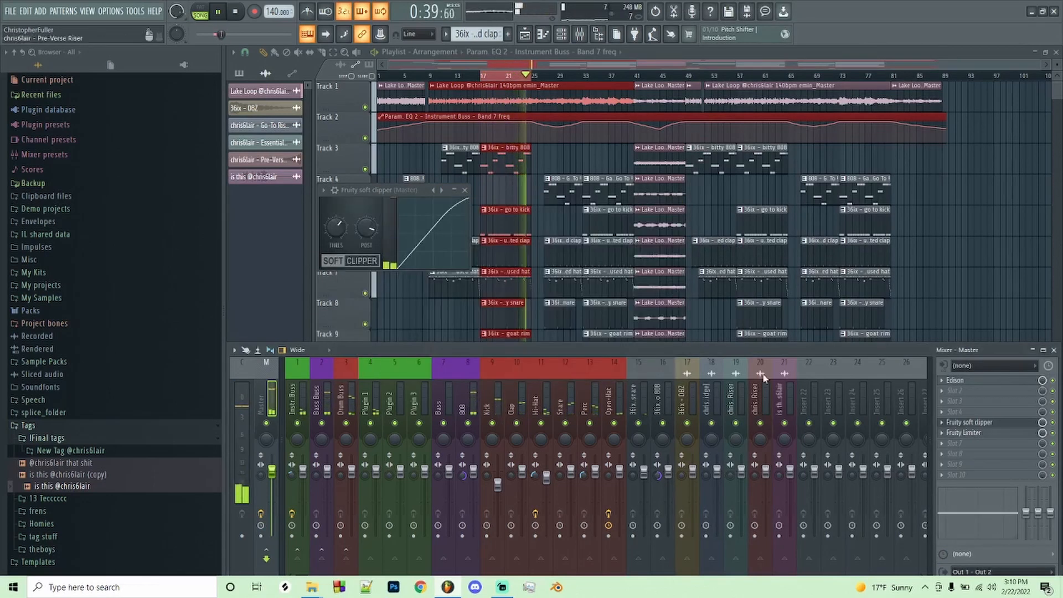